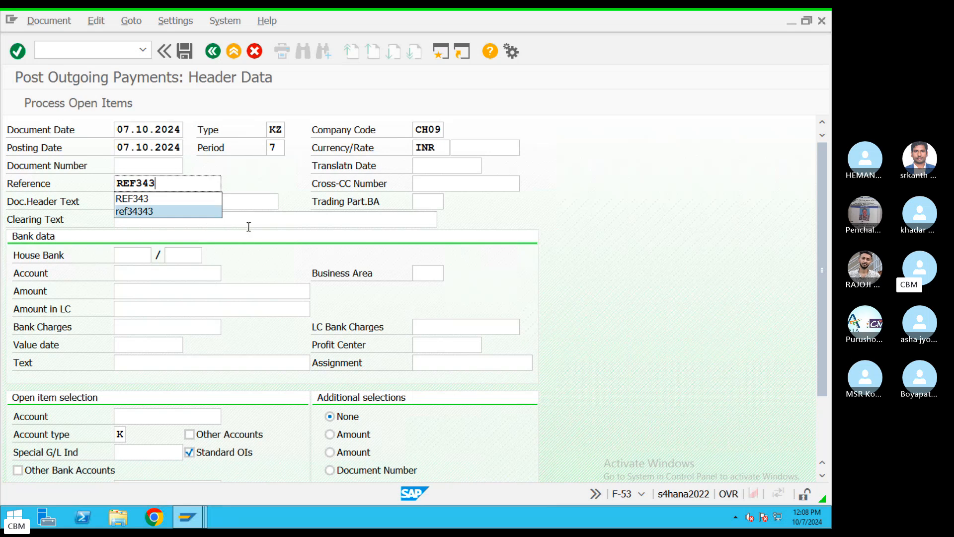
Set the payment header's clearing text to "Partial Clearing".
{"action": "left_click", "coordinate": [247, 220]}
{"action": "type", "text": "Part"}
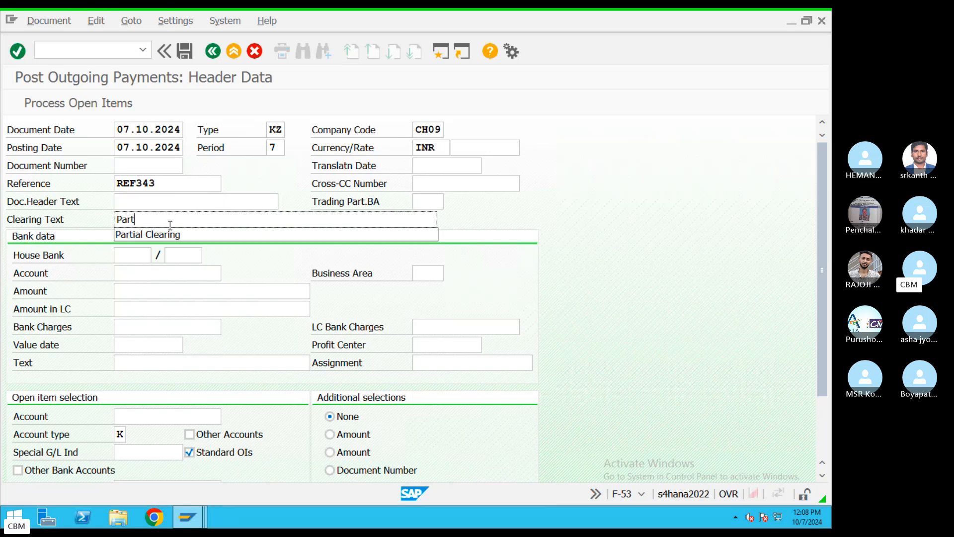
{"action": "key", "text": "BackSpace"}
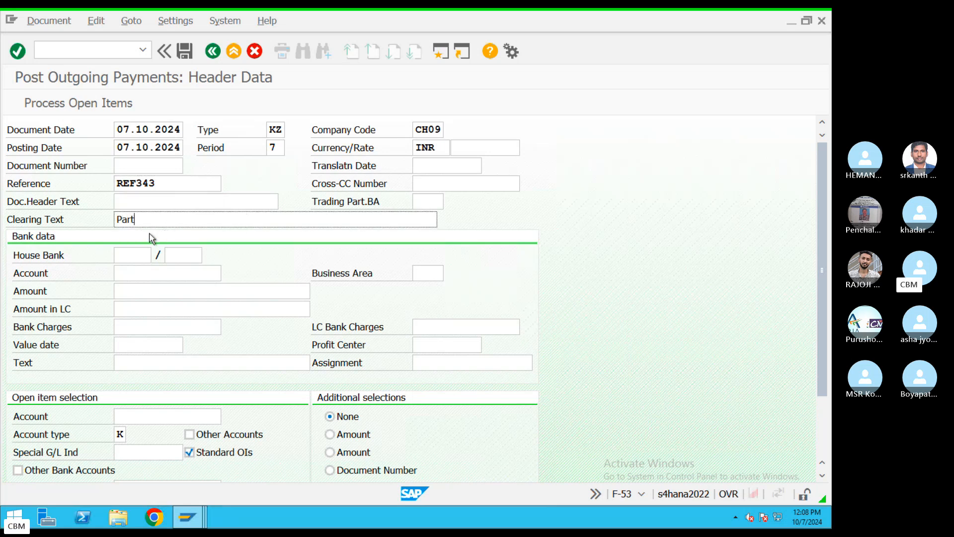
Choose house bank CITI with account ID 990 in the payment's bank data.
{"action": "left_click", "coordinate": [147, 240]}
{"action": "left_click", "coordinate": [135, 254]}
{"action": "left_click", "coordinate": [147, 255]}
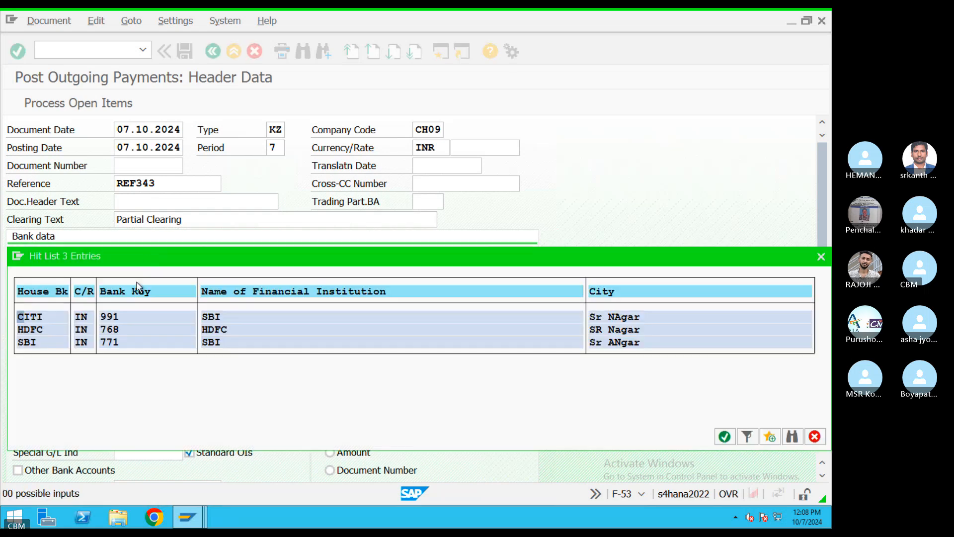
{"action": "left_click", "coordinate": [218, 318]}
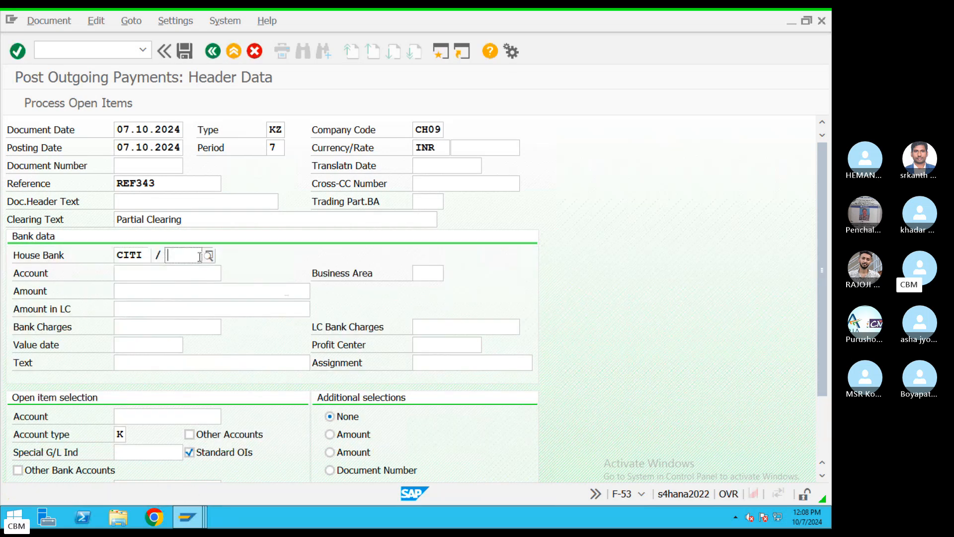
{"action": "left_click", "coordinate": [209, 255]}
{"action": "left_click", "coordinate": [197, 328]}
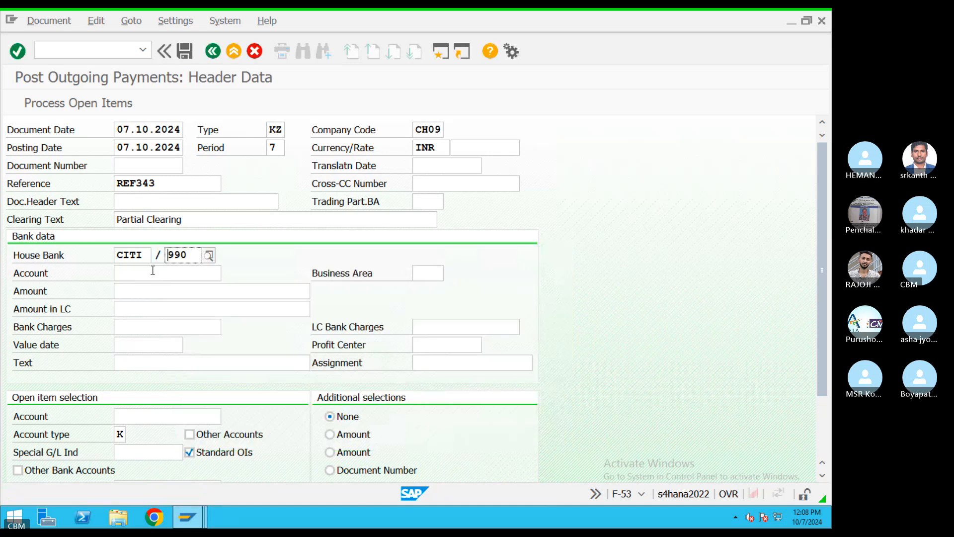
Enter 70000 as the account in the bank data and "test" as the item text.
{"action": "left_click", "coordinate": [153, 272]}
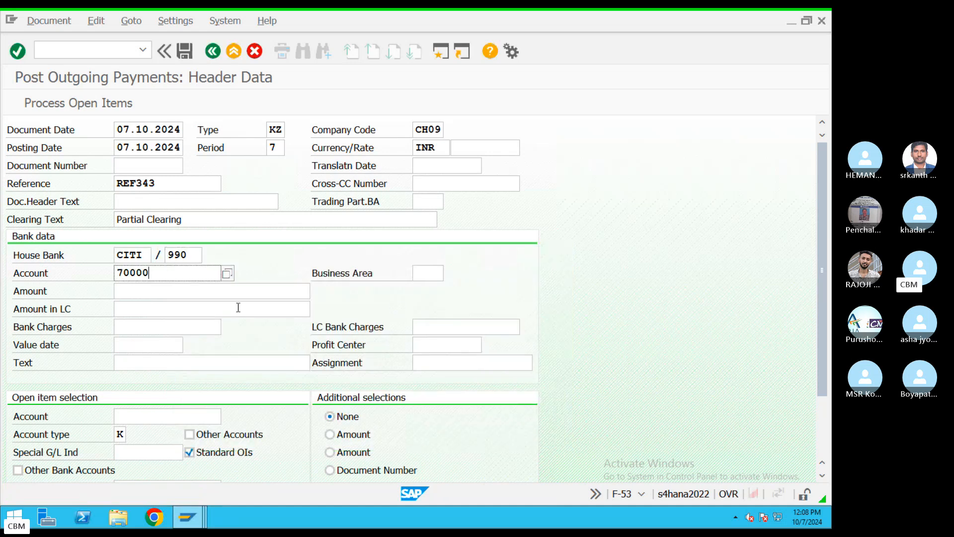
{"action": "left_click", "coordinate": [133, 367]}
{"action": "type", "text": "test"}
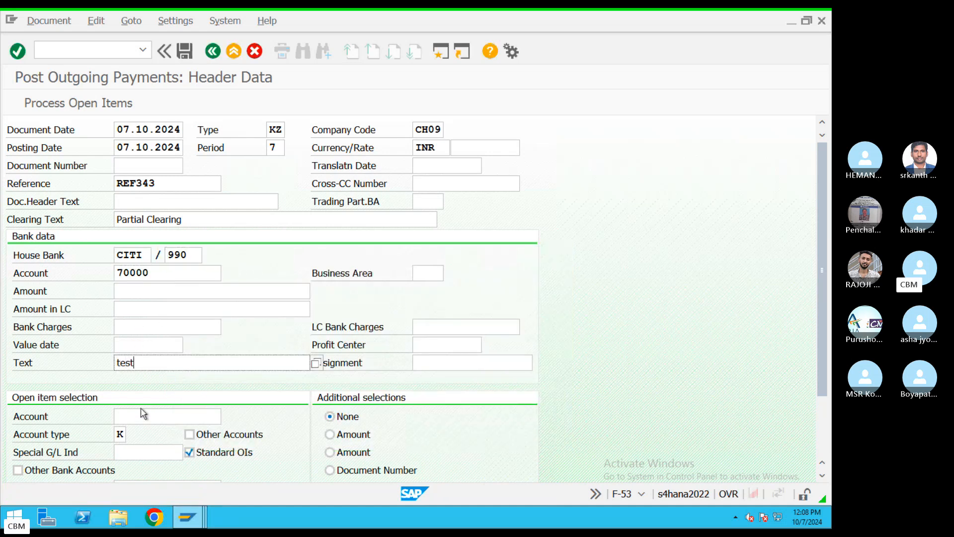
Choose the first supplier listed for company code CH09 for the open item selection and try to process the open items.
{"action": "left_click", "coordinate": [197, 414]}
{"action": "left_click", "coordinate": [227, 417]}
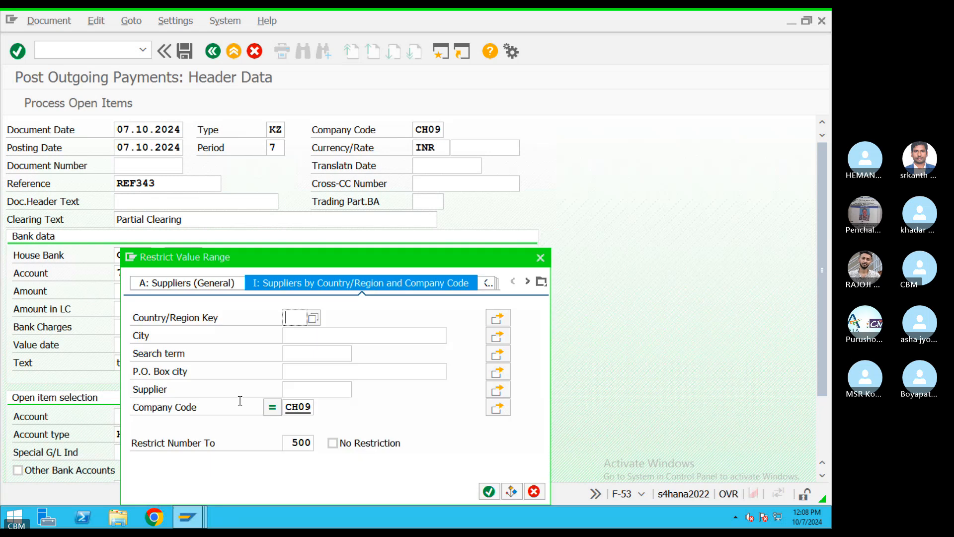
{"action": "left_click", "coordinate": [489, 492]}
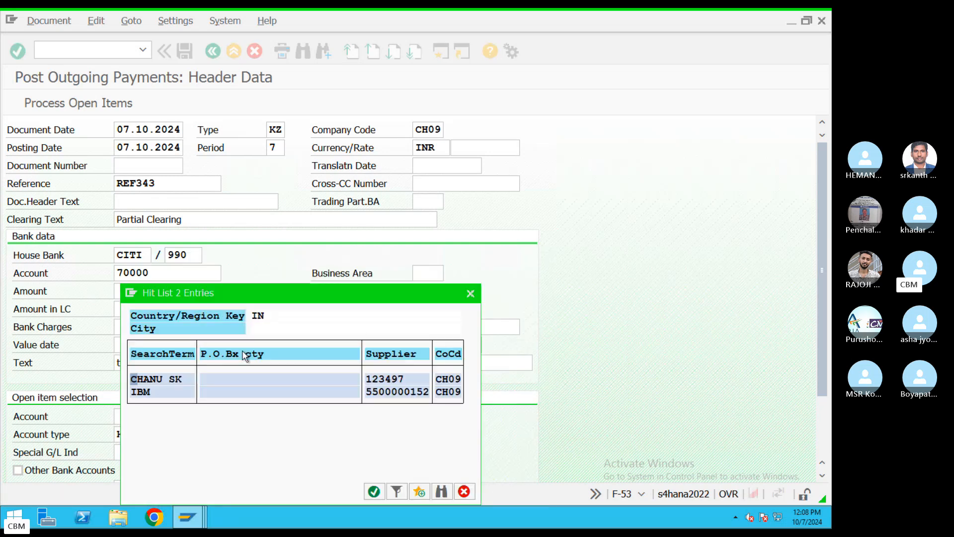
{"action": "double_click", "coordinate": [145, 379]}
{"action": "left_click", "coordinate": [57, 105]}
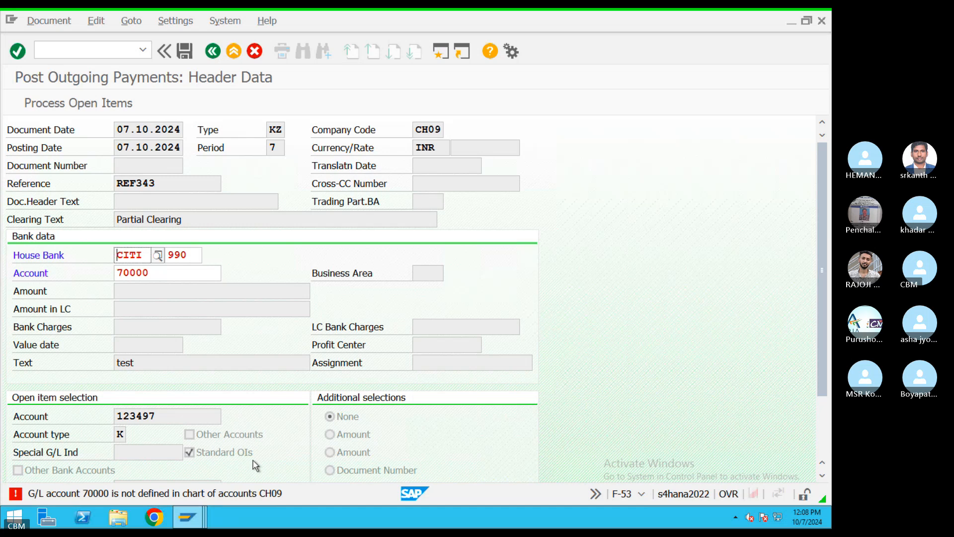
{"action": "left_click", "coordinate": [213, 422]}
{"action": "key", "text": "Return"}
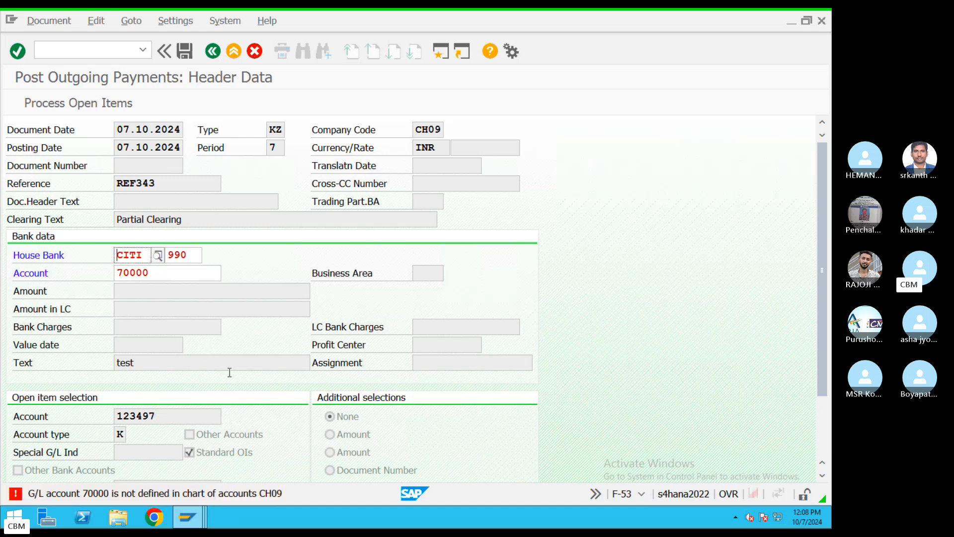
{"action": "left_click", "coordinate": [156, 413]}
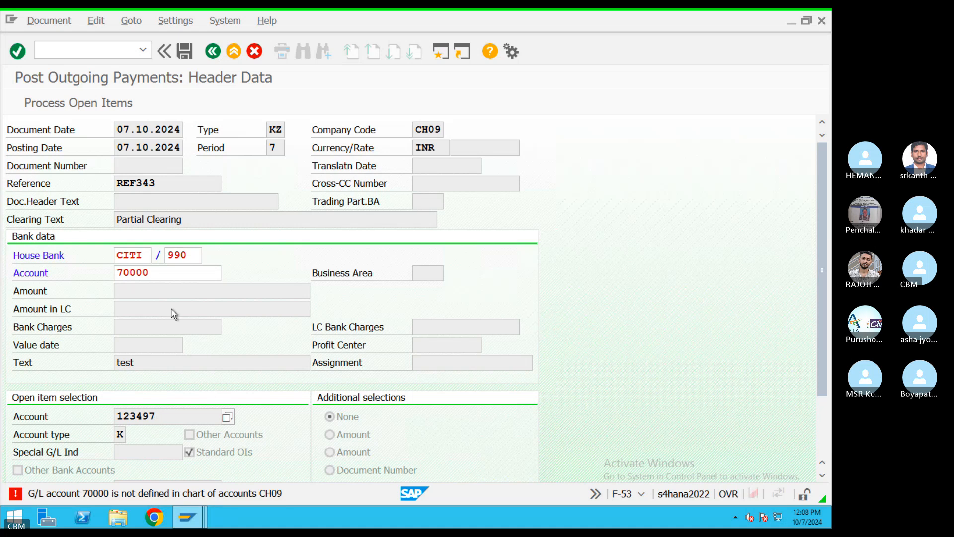
Replace the account in the bank data with the CITI Bank G/L account from the CH09 account list.
{"action": "left_click", "coordinate": [153, 273]}
{"action": "left_click_drag", "start_coordinate": [101, 273], "coordinate": [200, 295]}
{"action": "key", "text": "BackSpace"}
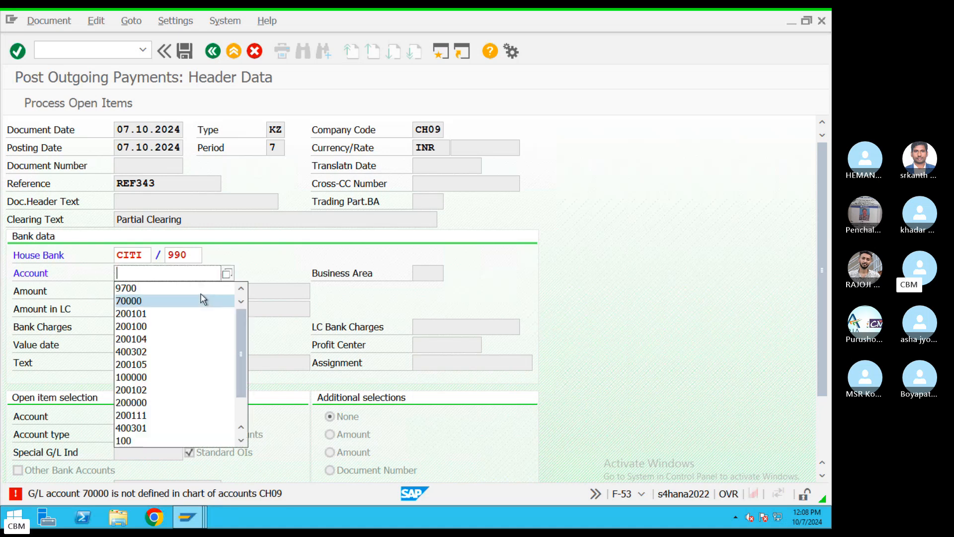
{"action": "left_click", "coordinate": [227, 273]}
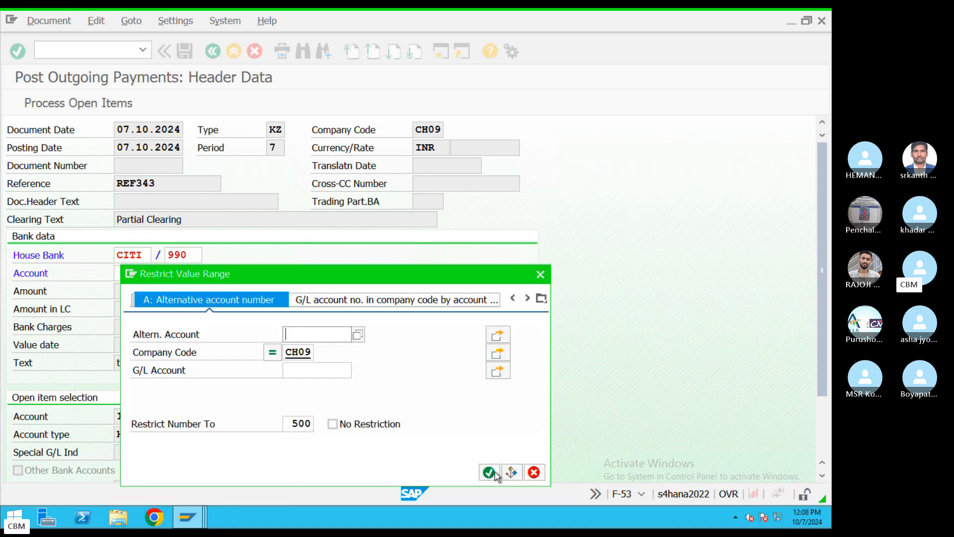
{"action": "left_click", "coordinate": [494, 472]}
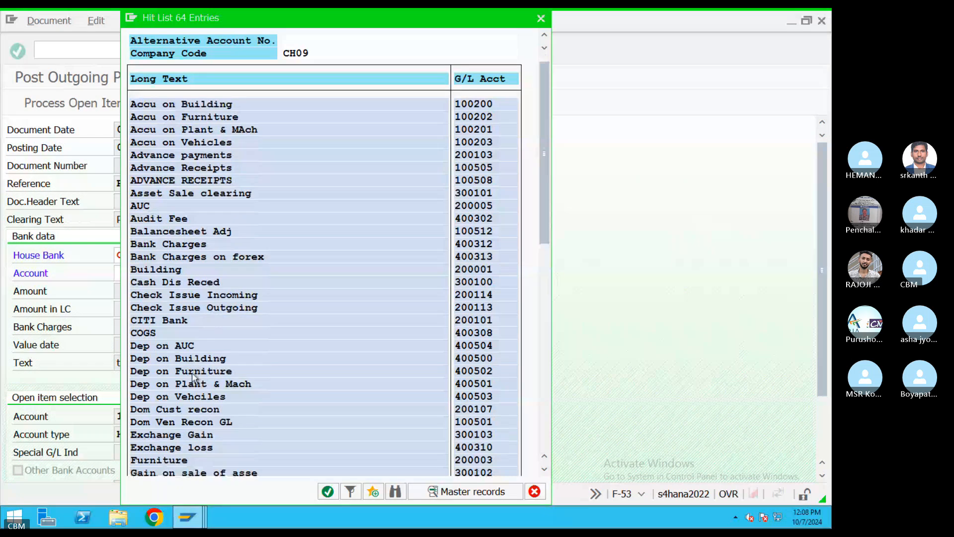
{"action": "scroll", "coordinate": [192, 372], "scroll_direction": "down", "scroll_amount": 3}
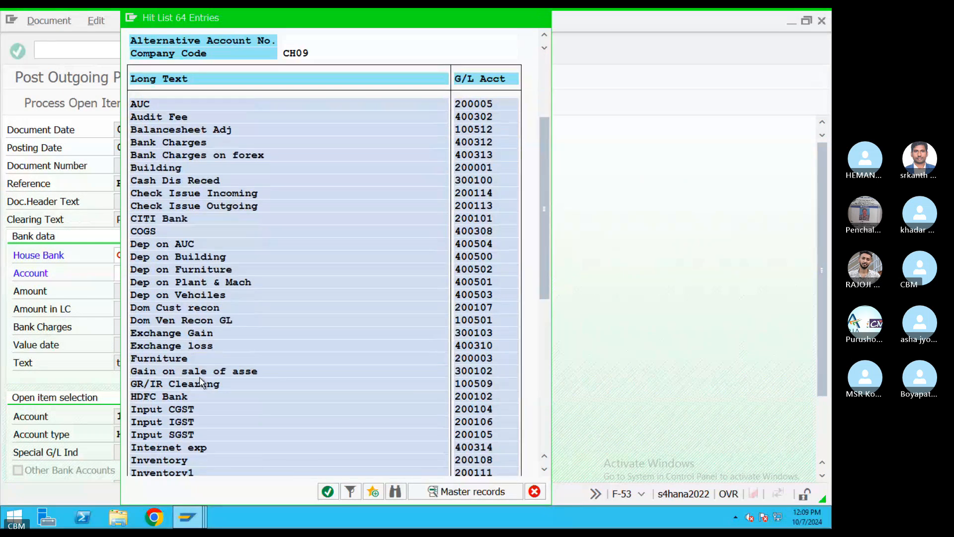
{"action": "scroll", "coordinate": [198, 373], "scroll_direction": "down", "scroll_amount": 1}
{"action": "scroll", "coordinate": [188, 348], "scroll_direction": "up", "scroll_amount": 3}
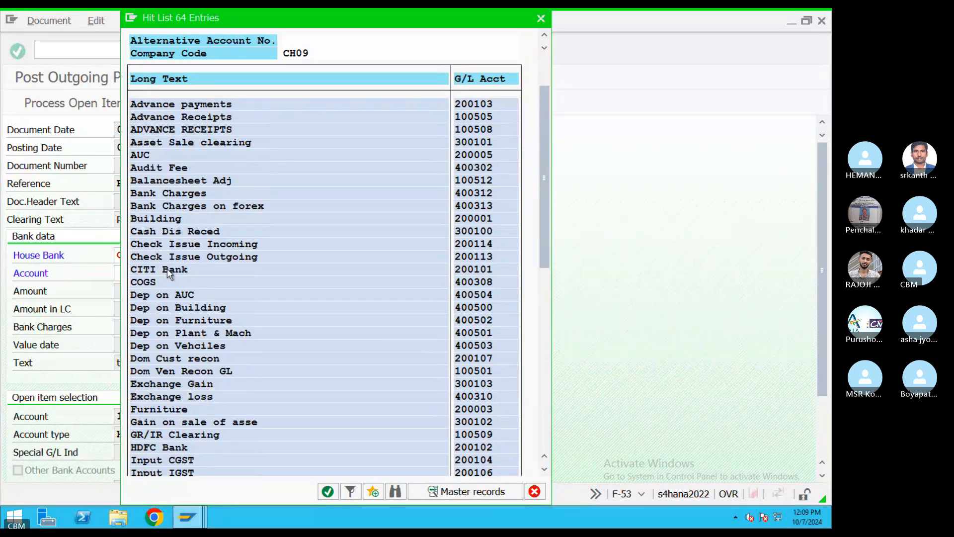
{"action": "double_click", "coordinate": [169, 271]}
{"action": "key", "text": "Return"}
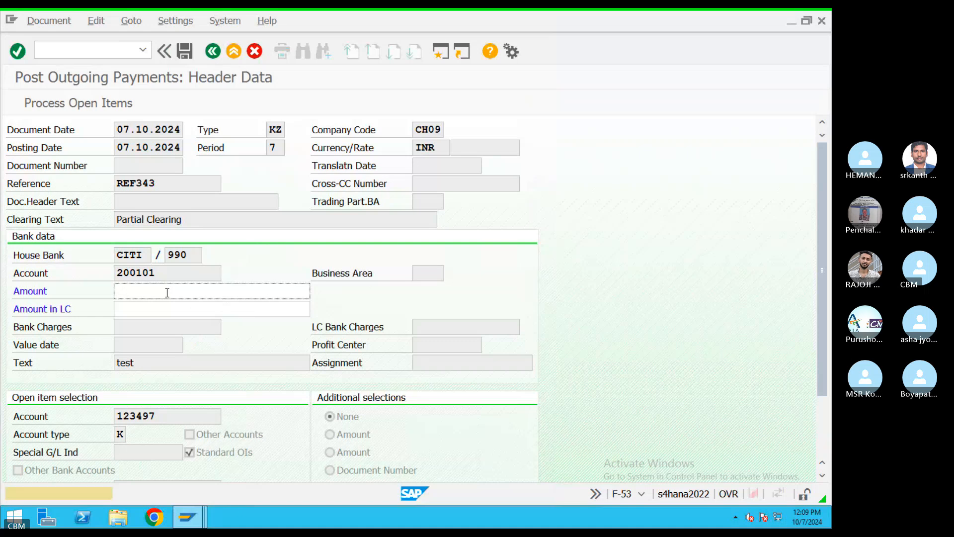
Set the payment amount to 70000 and post it against the supplier's open items.
{"action": "type", "text": "7000"}
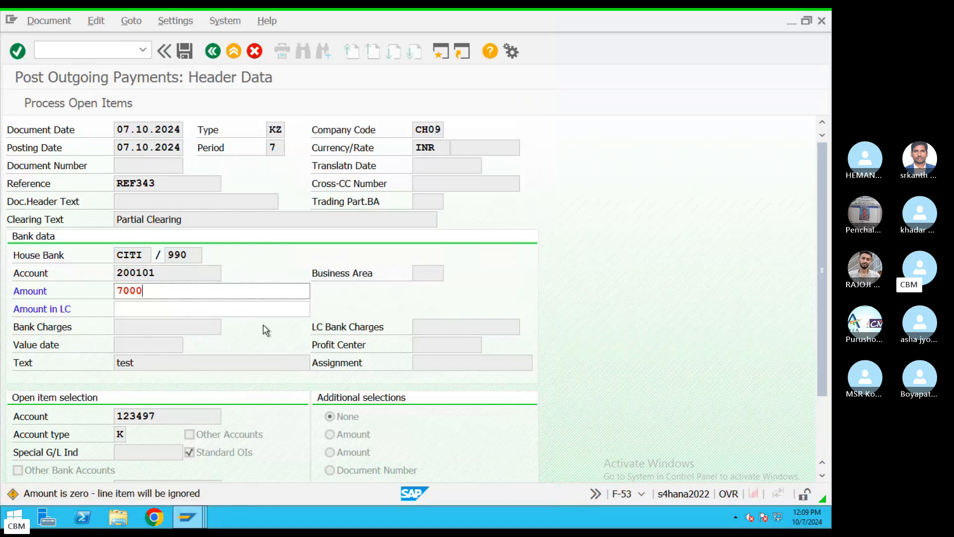
{"action": "type", "text": "0"}
{"action": "left_click", "coordinate": [76, 103]}
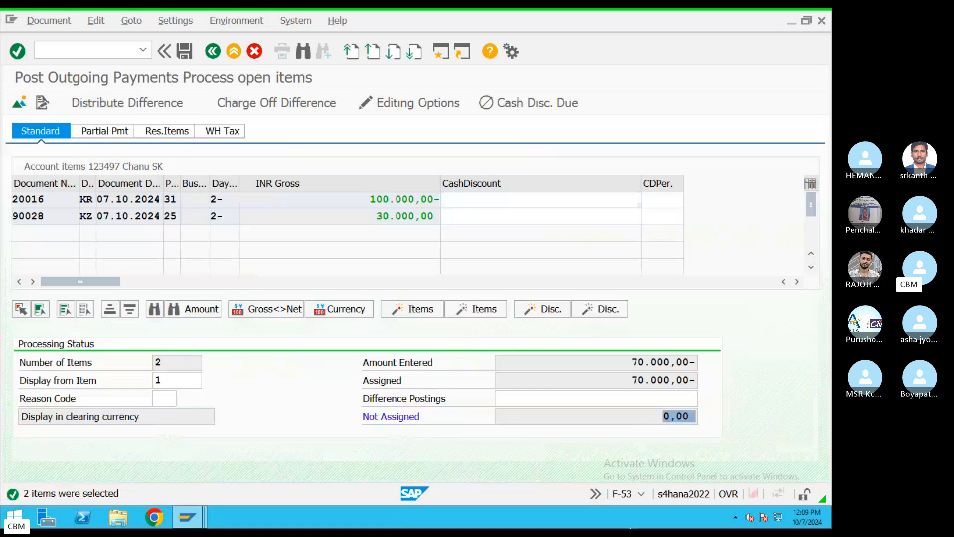
{"action": "left_click", "coordinate": [184, 50]}
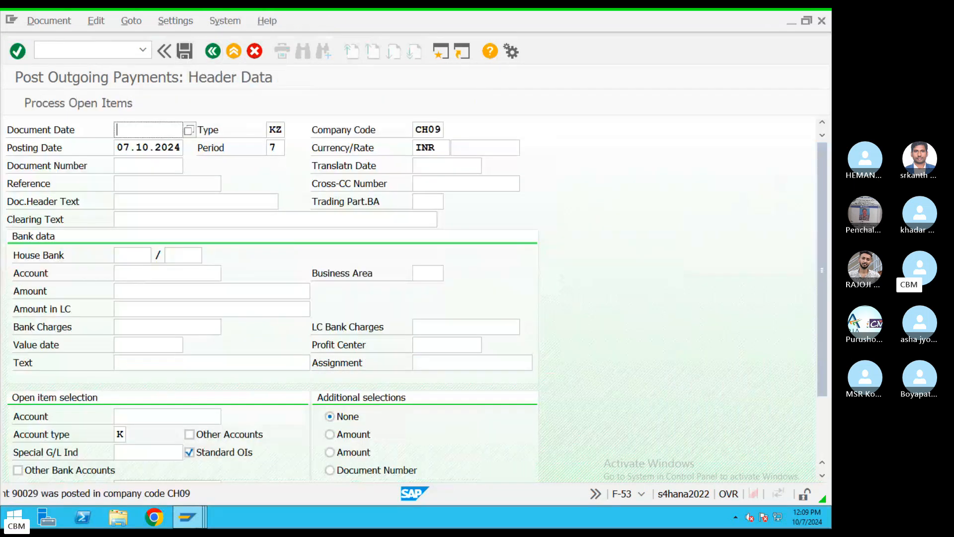
Switch to the vendor line item display and refresh the supplier's open items list.
{"action": "mouse_move", "coordinate": [197, 526]}
{"action": "left_click", "coordinate": [415, 452]}
{"action": "left_click", "coordinate": [35, 21]}
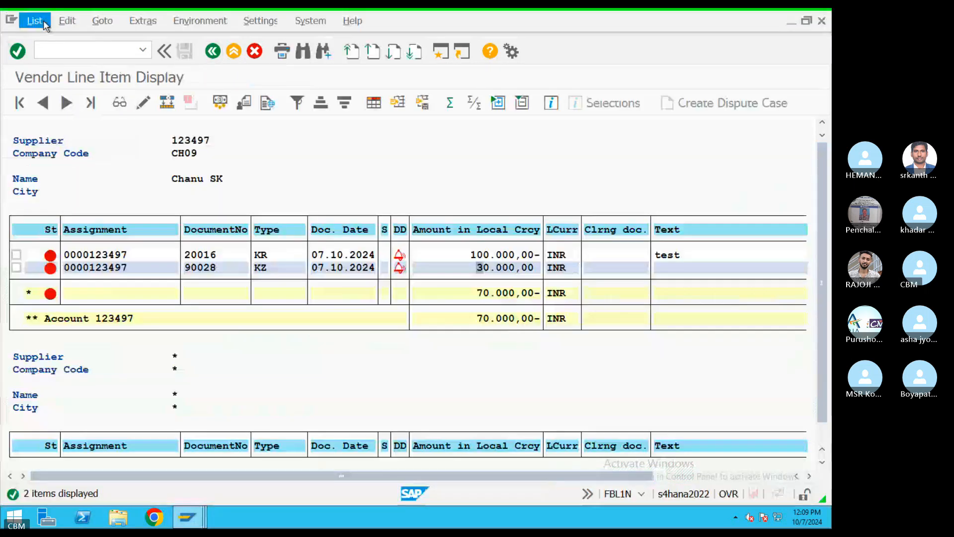
{"action": "left_click", "coordinate": [51, 56]}
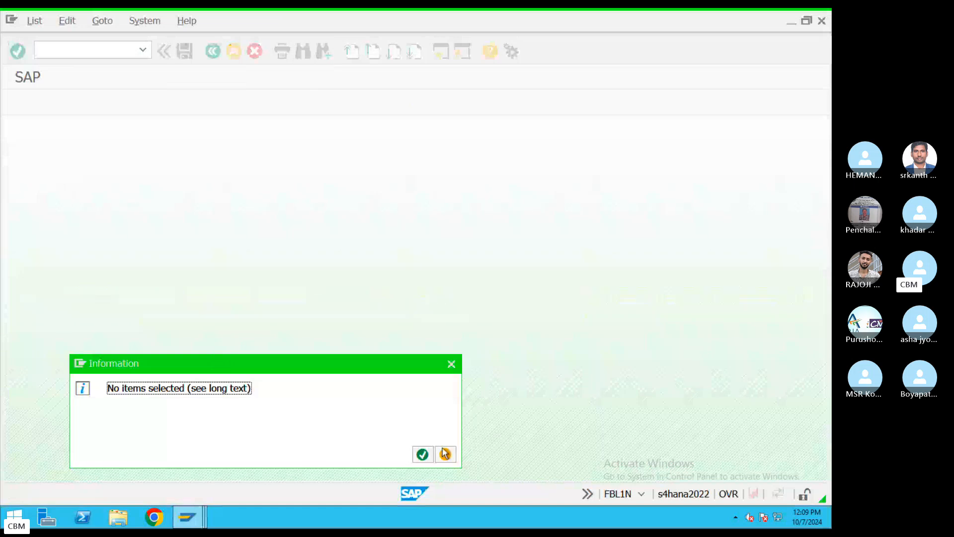
{"action": "left_click", "coordinate": [423, 454]}
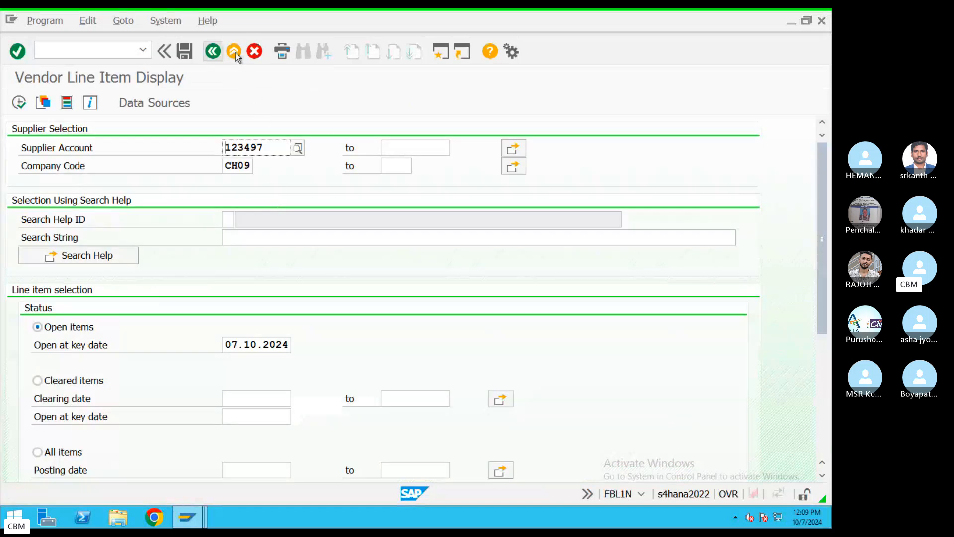
Leave the line item display and open the vendor invoice entry transaction FB60.
{"action": "left_click", "coordinate": [444, 56]}
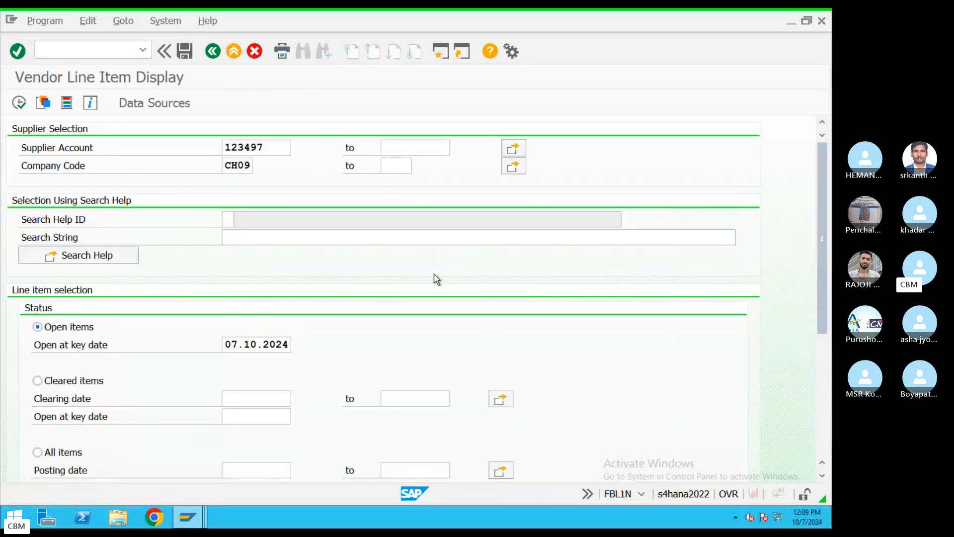
{"action": "type", "text": "FB6"}
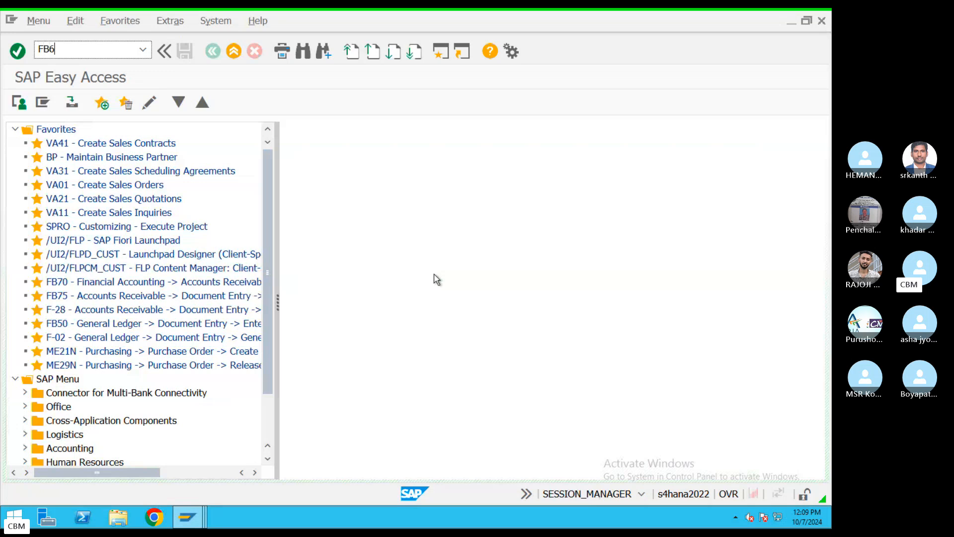
{"action": "type", "text": "0"}
{"action": "key", "text": "Return"}
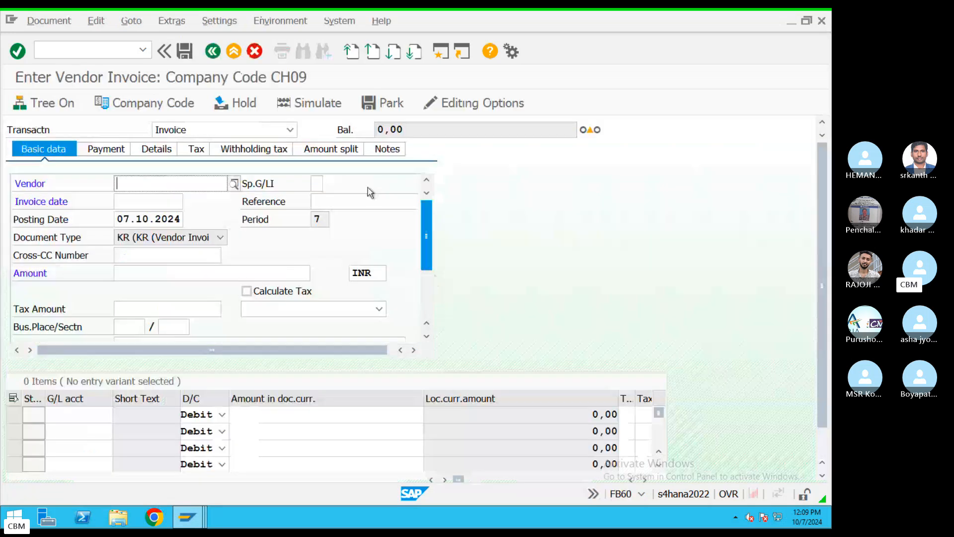
Choose the first supplier listed for company code CH09 as the invoice's vendor.
{"action": "left_click", "coordinate": [235, 185]}
{"action": "left_click", "coordinate": [482, 452]}
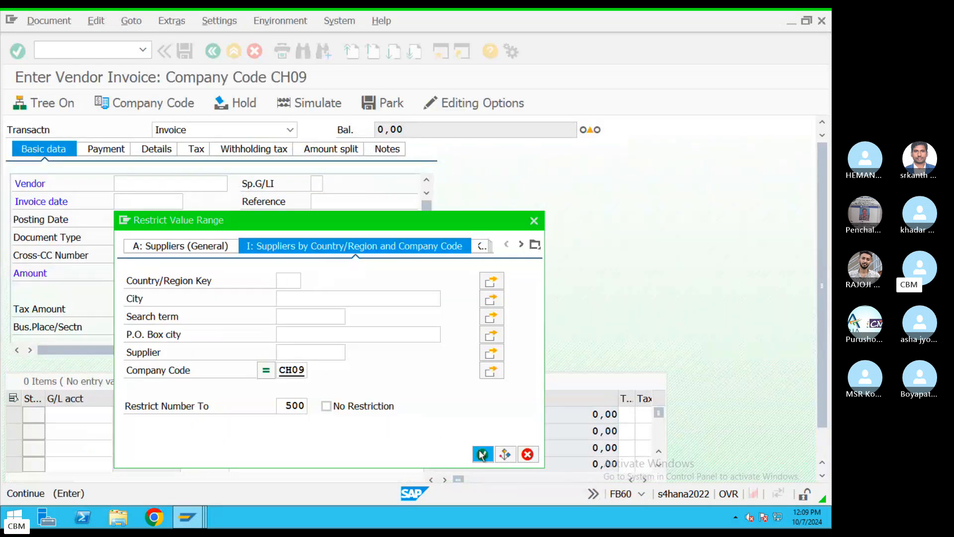
{"action": "double_click", "coordinate": [163, 309]}
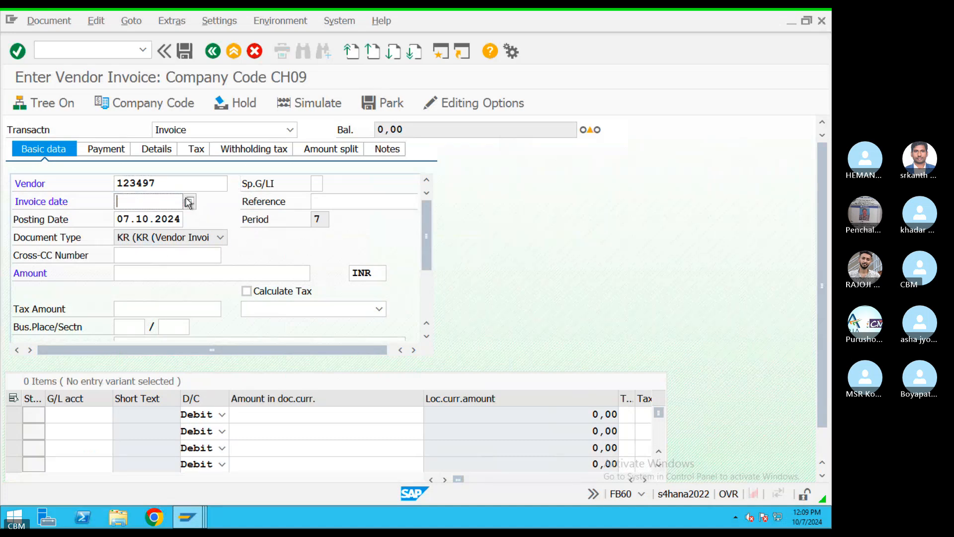
Set the invoice date to 07.10.2024 and the reference to "test".
{"action": "left_click", "coordinate": [189, 202]}
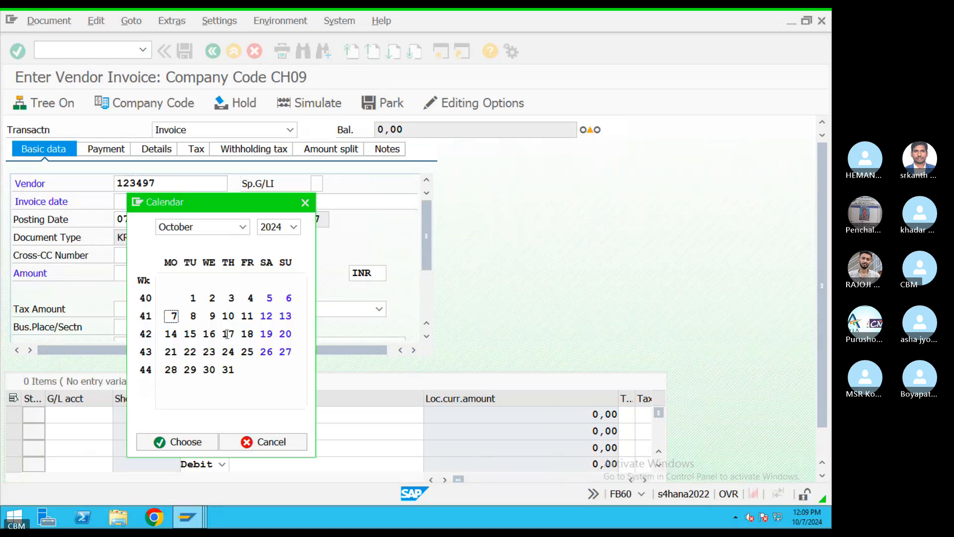
{"action": "double_click", "coordinate": [175, 316]}
{"action": "left_click", "coordinate": [327, 201]}
{"action": "type", "text": "test"}
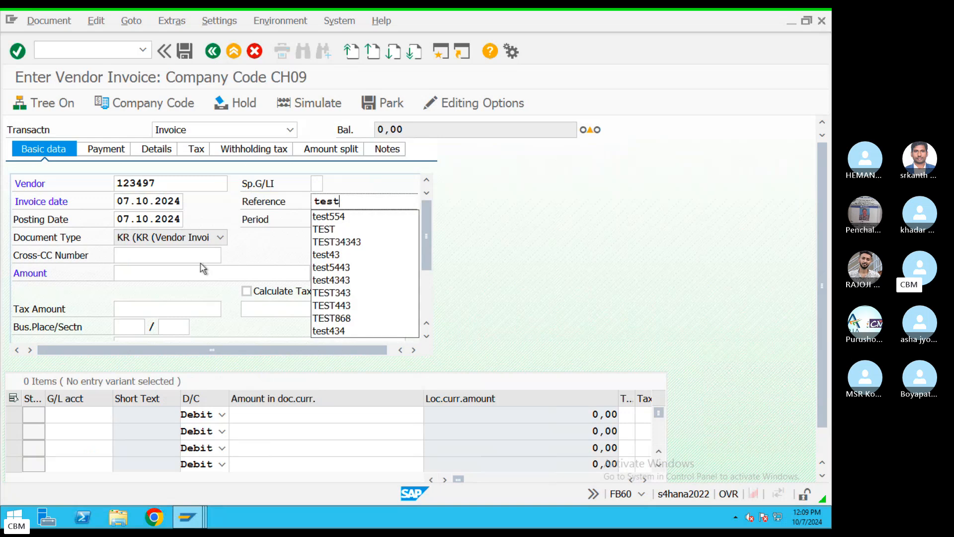
Set the invoice amount to 100000 INR and its text to "test".
{"action": "left_click", "coordinate": [191, 274]}
{"action": "type", "text": "1"}
{"action": "left_click", "coordinate": [149, 285]}
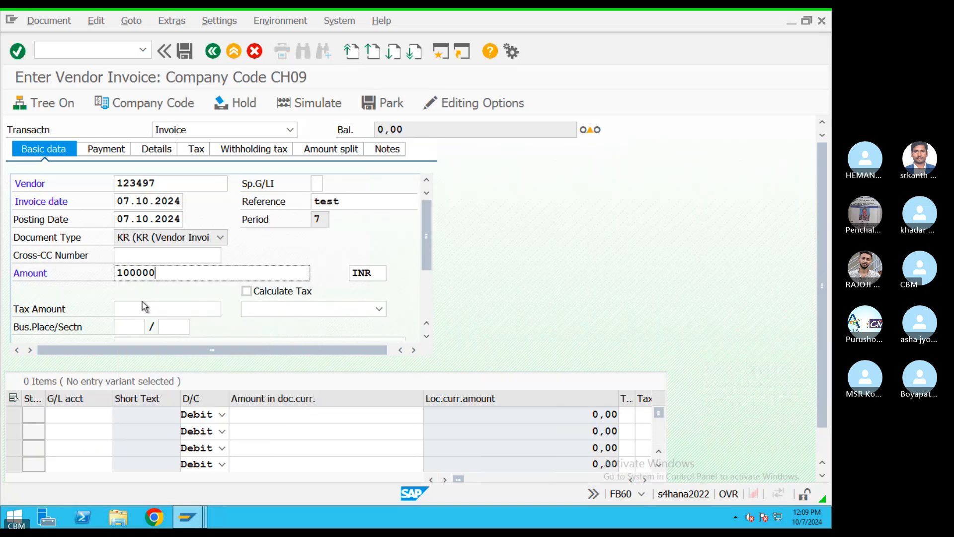
{"action": "scroll", "coordinate": [428, 266], "scroll_direction": "down", "scroll_amount": 2}
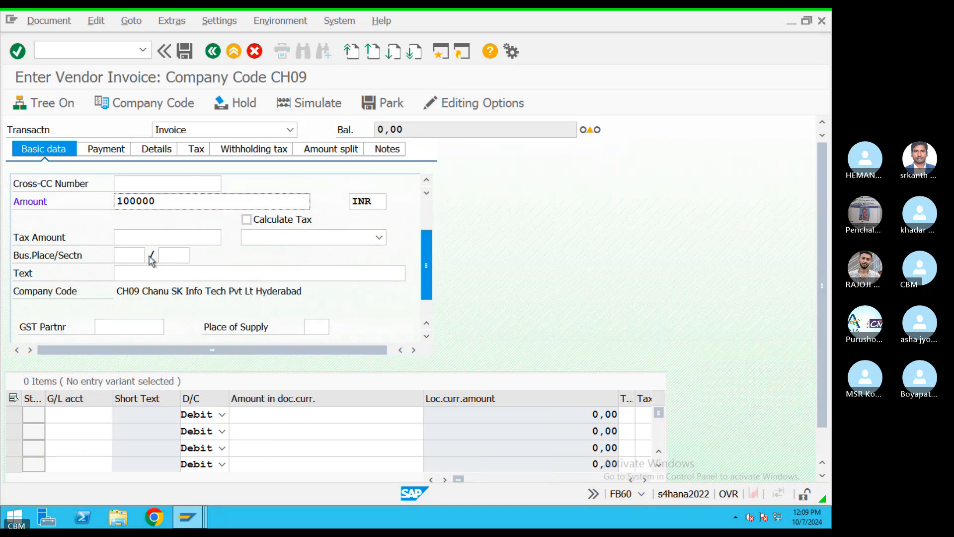
{"action": "left_click", "coordinate": [151, 270]}
{"action": "type", "text": "test"}
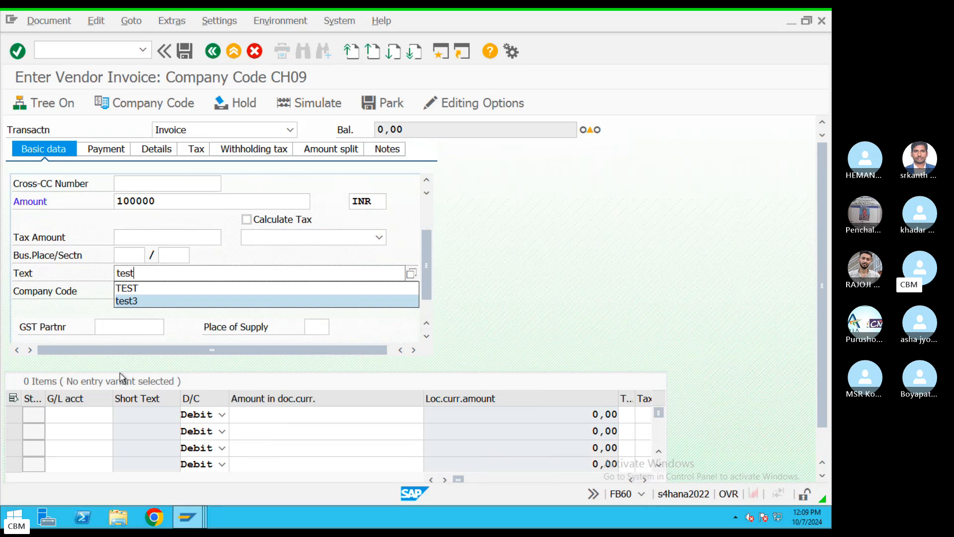
Choose G/L account 400306 (Purchase A.c) from the company code CH09 account list for the first invoice line item.
{"action": "left_click", "coordinate": [92, 414]}
{"action": "key", "text": "F4"}
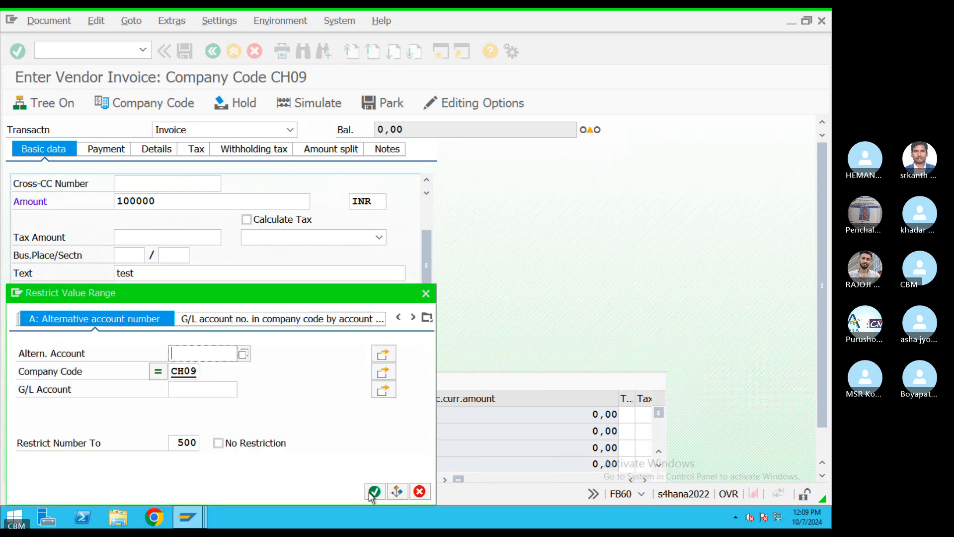
{"action": "left_click", "coordinate": [373, 492]}
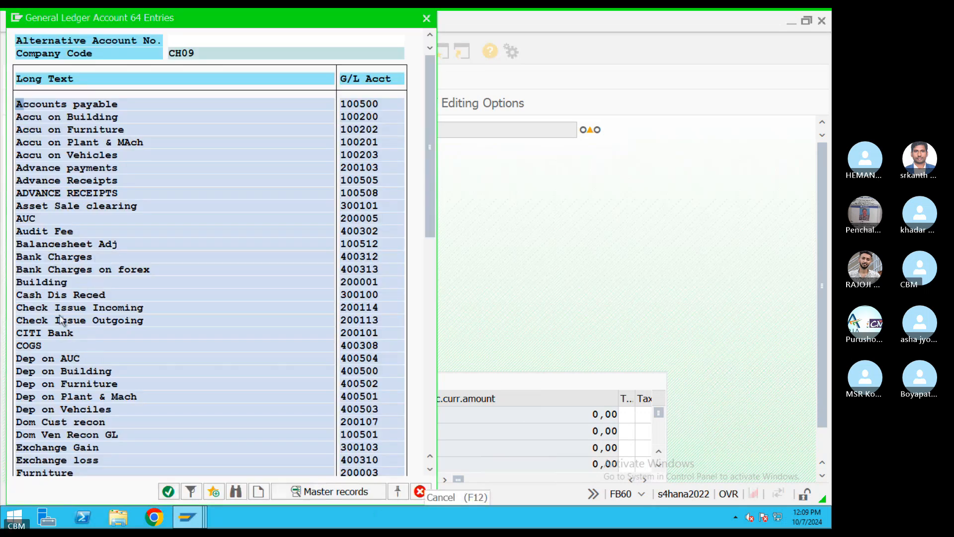
{"action": "left_click", "coordinate": [40, 334]}
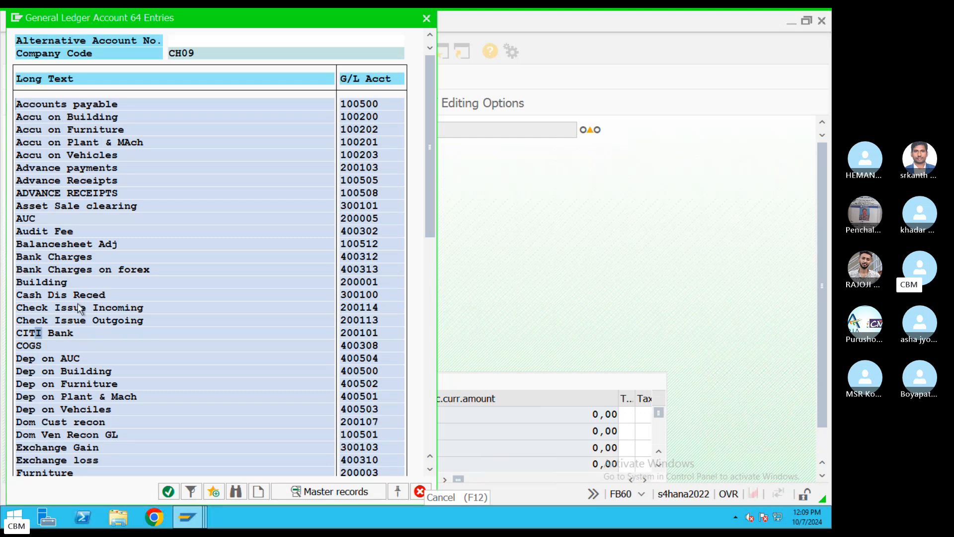
{"action": "scroll", "coordinate": [84, 373], "scroll_direction": "down", "scroll_amount": 2}
{"action": "scroll", "coordinate": [72, 392], "scroll_direction": "down", "scroll_amount": 1}
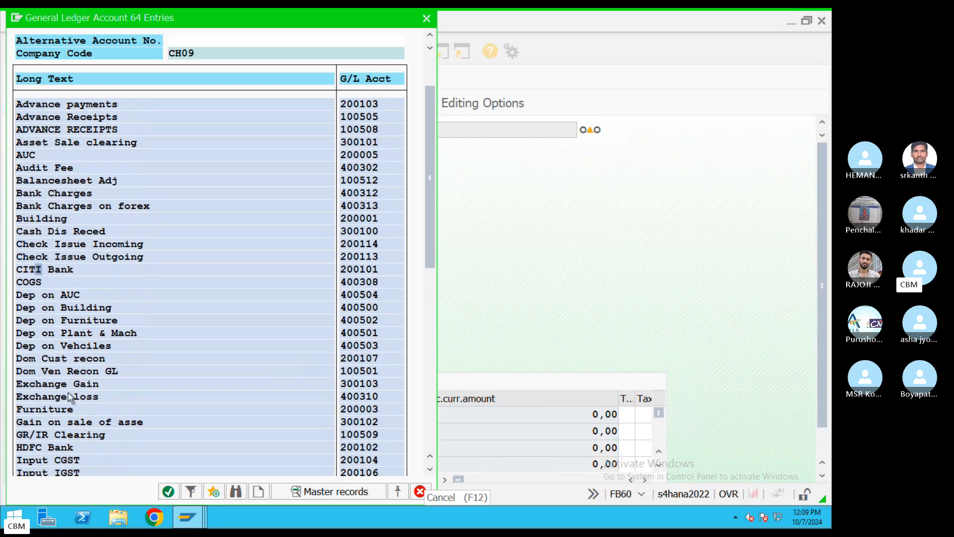
{"action": "scroll", "coordinate": [85, 410], "scroll_direction": "down", "scroll_amount": 4}
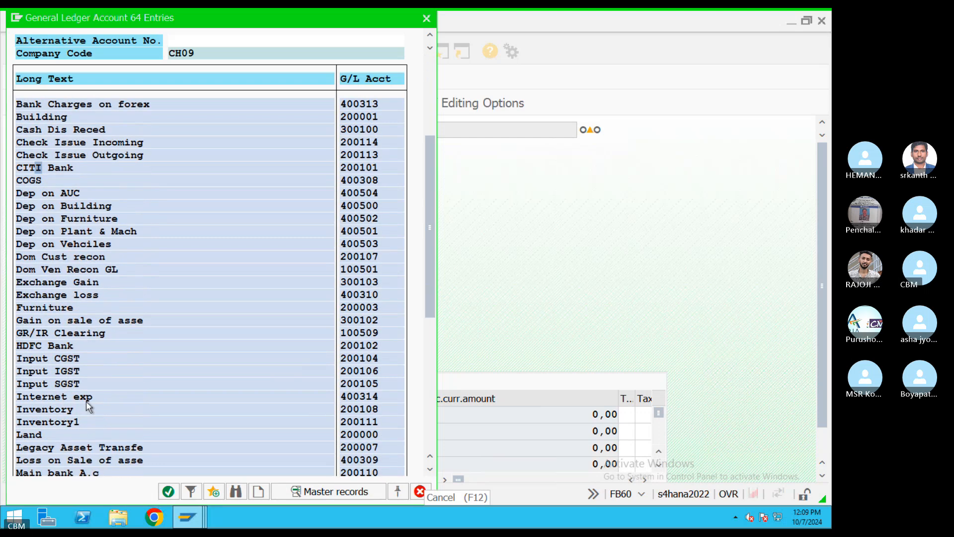
{"action": "scroll", "coordinate": [62, 432], "scroll_direction": "down", "scroll_amount": 2}
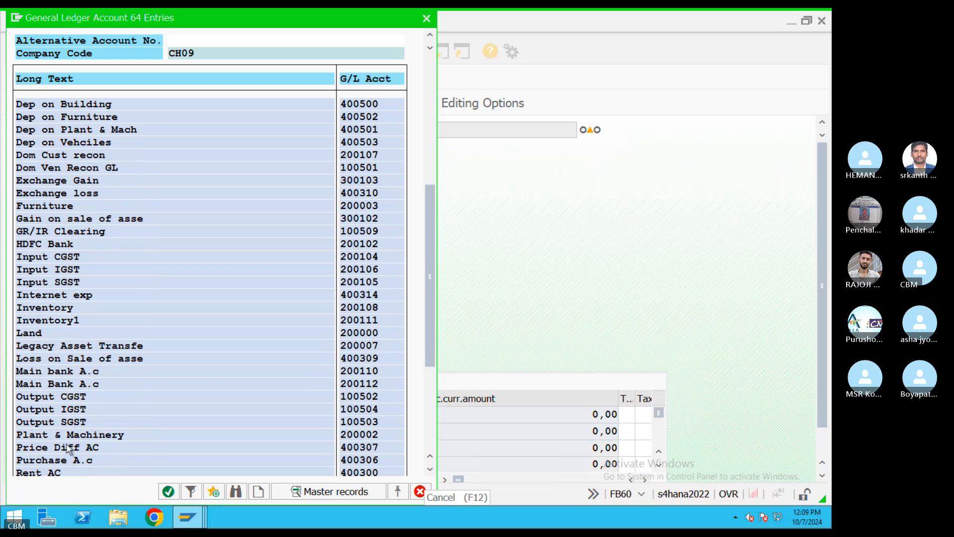
{"action": "double_click", "coordinate": [67, 458]}
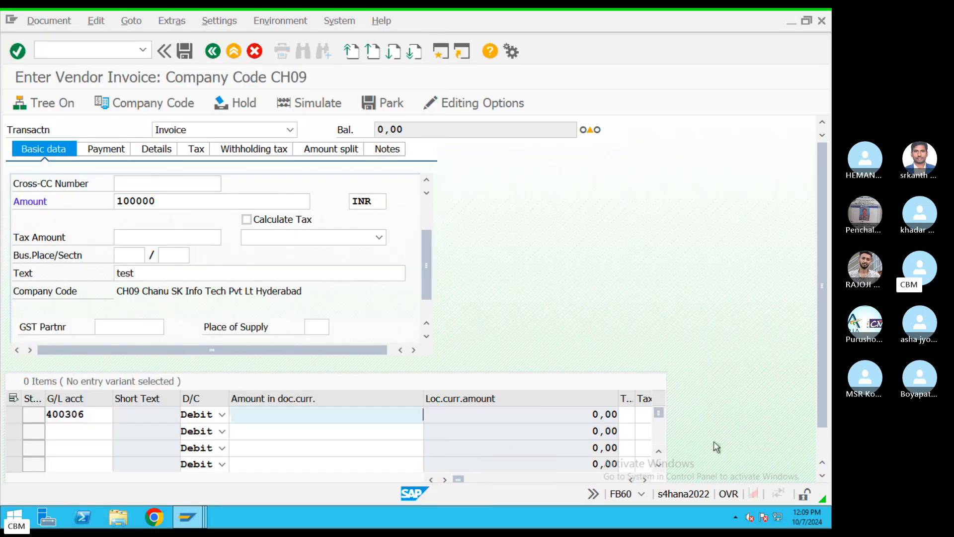
Set the payment baseline date to 07.10.2024 and return to the invoice's basic data.
{"action": "key", "text": "Return"}
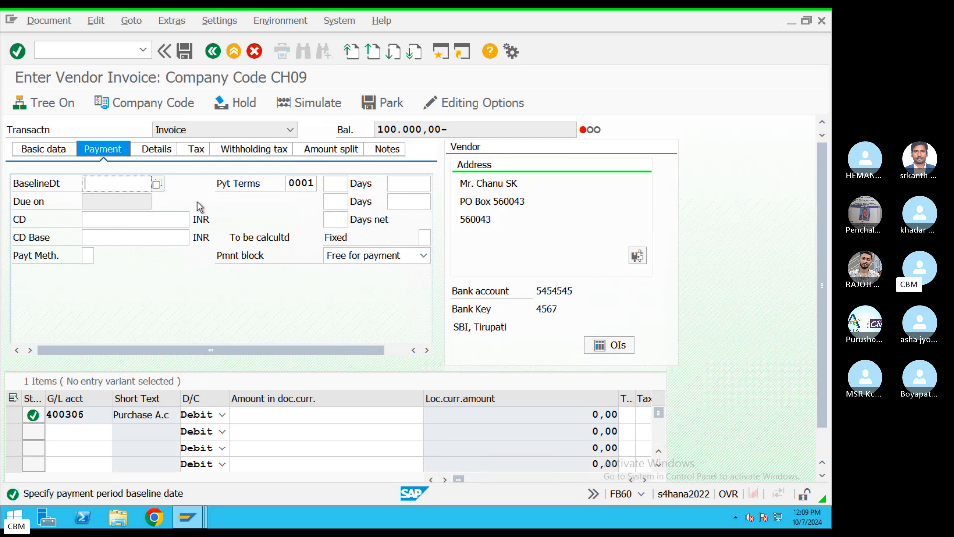
{"action": "left_click", "coordinate": [158, 185]}
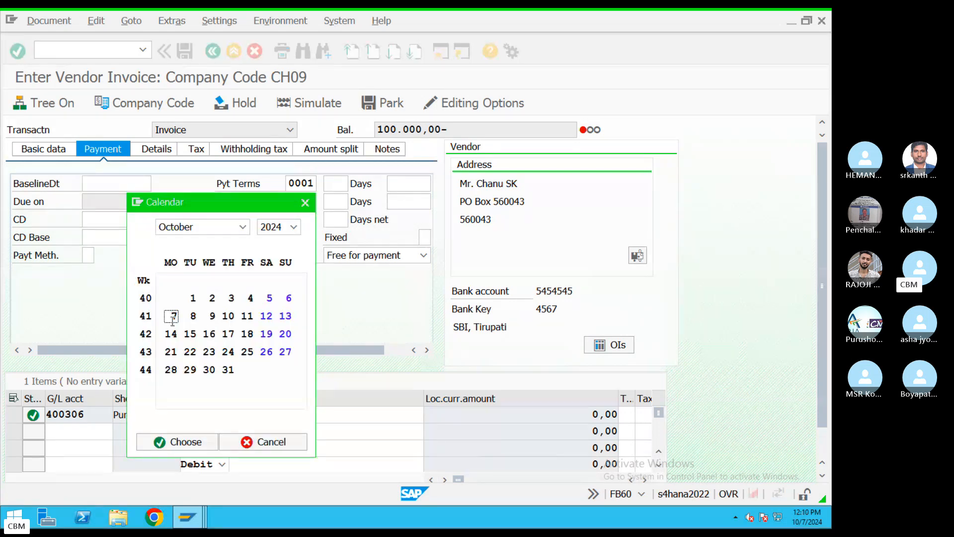
{"action": "double_click", "coordinate": [172, 317]}
{"action": "left_click", "coordinate": [43, 149]}
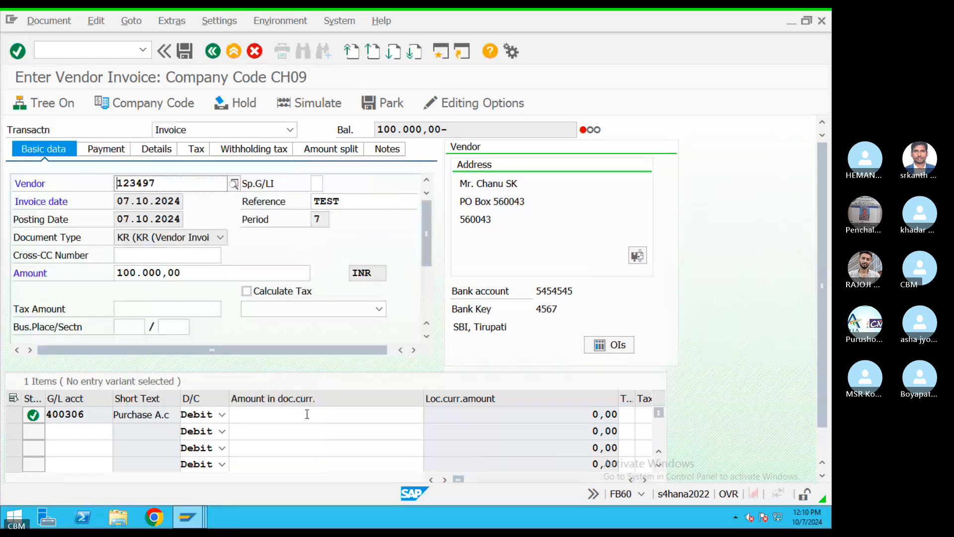
Copy the invoice amount of 100.000,00 into the Purchase A.c debit line's document currency amount.
{"action": "left_click", "coordinate": [412, 414]}
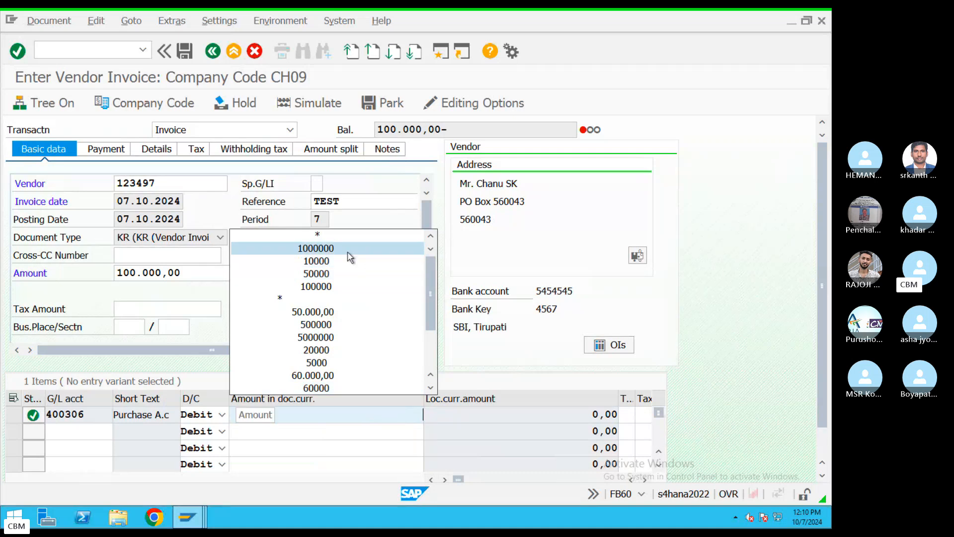
{"action": "left_click", "coordinate": [189, 275]}
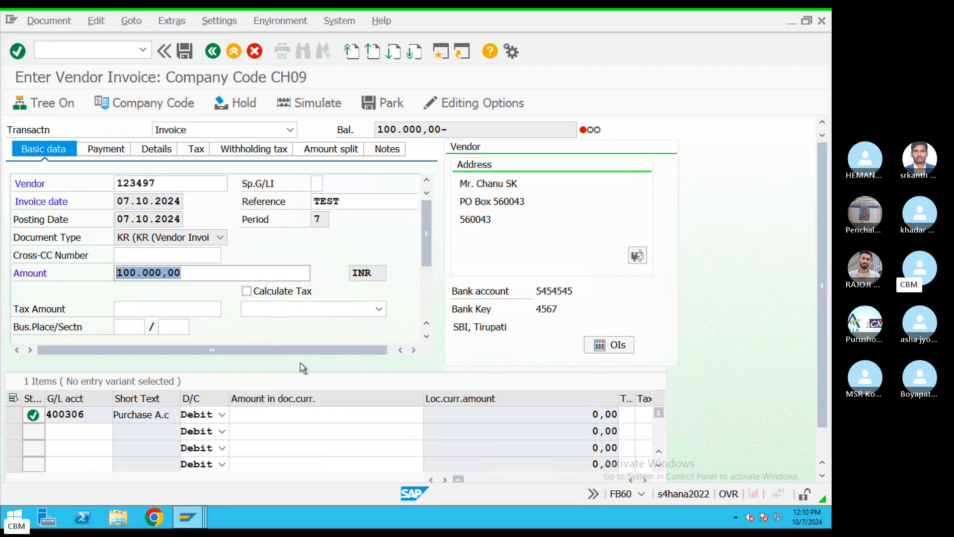
{"action": "left_click", "coordinate": [293, 411]}
{"action": "type", "text": "100.000,00"}
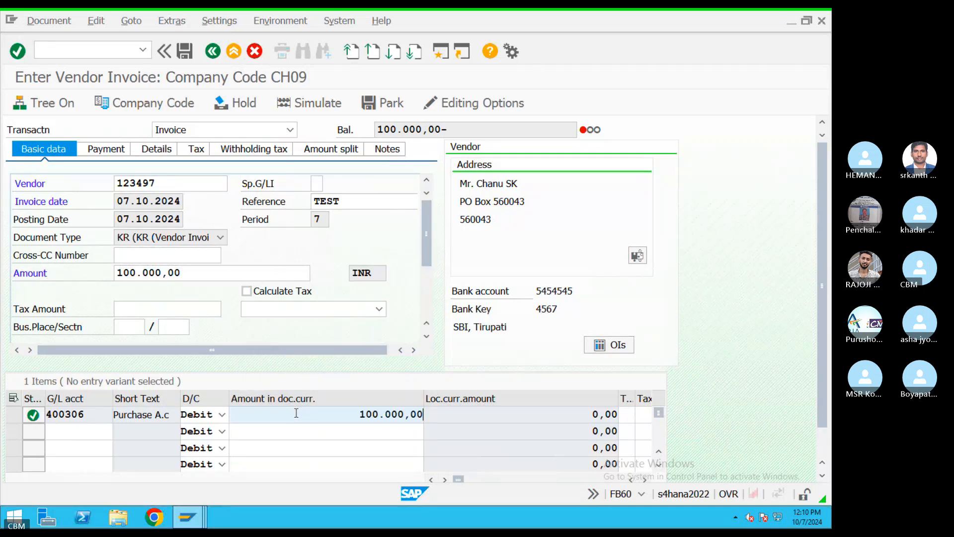
{"action": "key", "text": "Return"}
Simulate and post the vendor invoice, and exit invoice entry, discarding the blank form.
{"action": "left_click", "coordinate": [308, 103]}
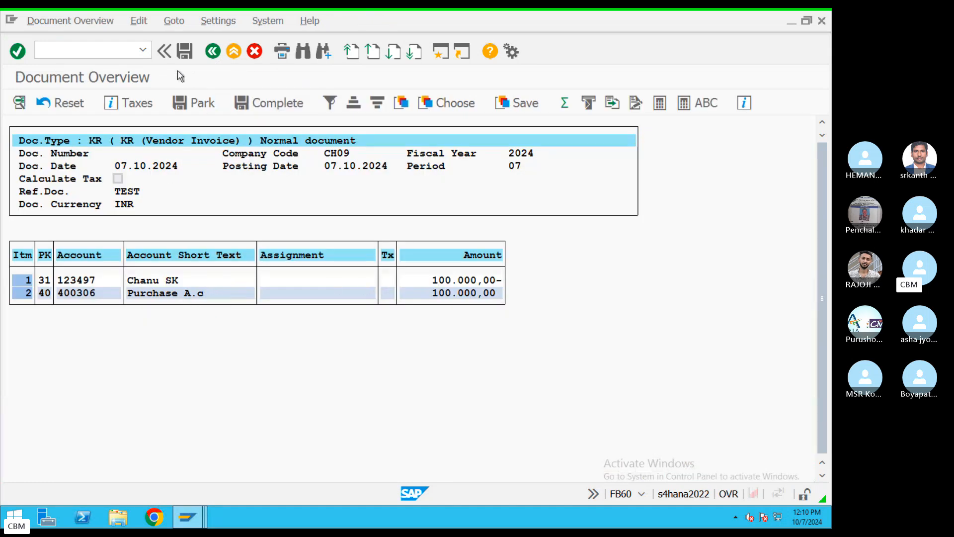
{"action": "left_click", "coordinate": [213, 52]}
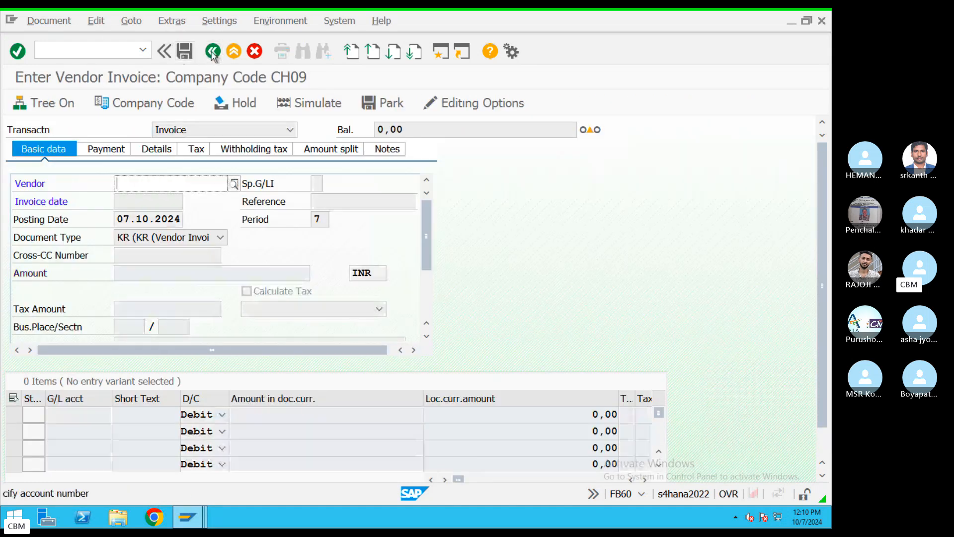
{"action": "left_click", "coordinate": [213, 52]}
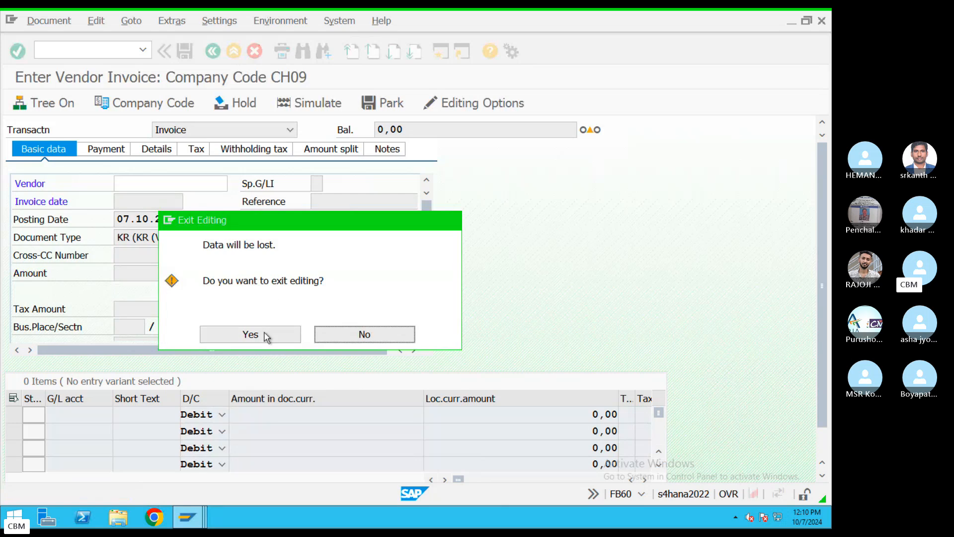
{"action": "left_click", "coordinate": [267, 337]}
Display the vendor's open line items for company code CH09 in FBL1N and leave the report.
{"action": "type", "text": "FBL"}
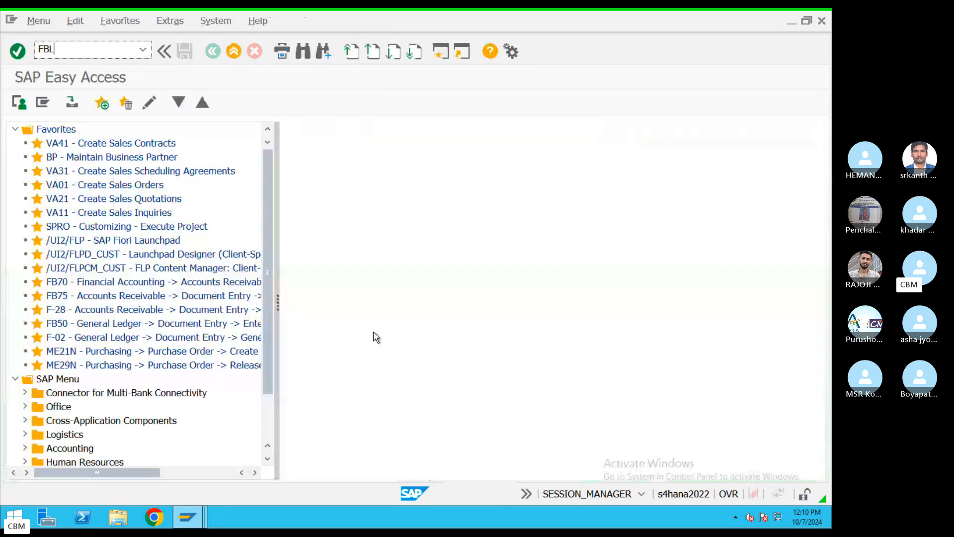
{"action": "type", "text": "1N"}
{"action": "key", "text": "Return"}
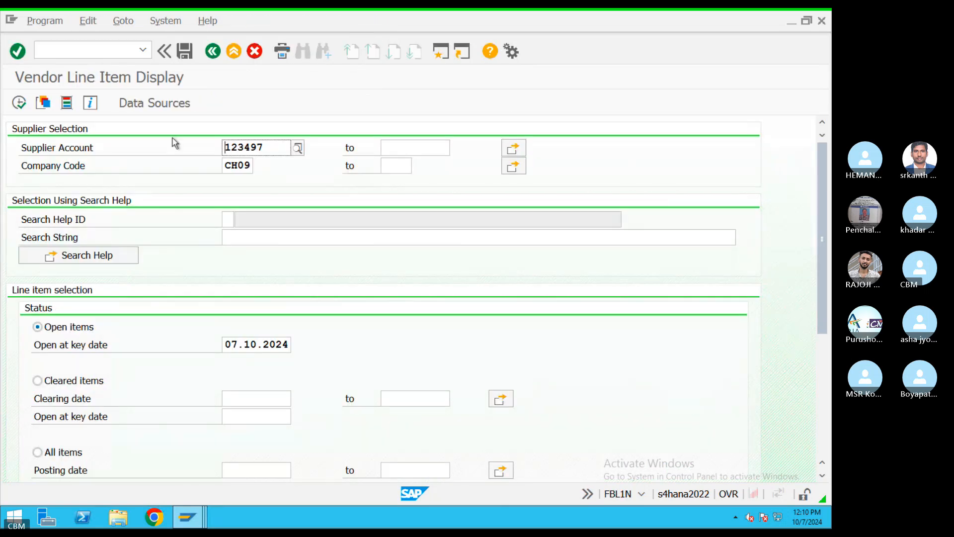
{"action": "left_click", "coordinate": [18, 102]}
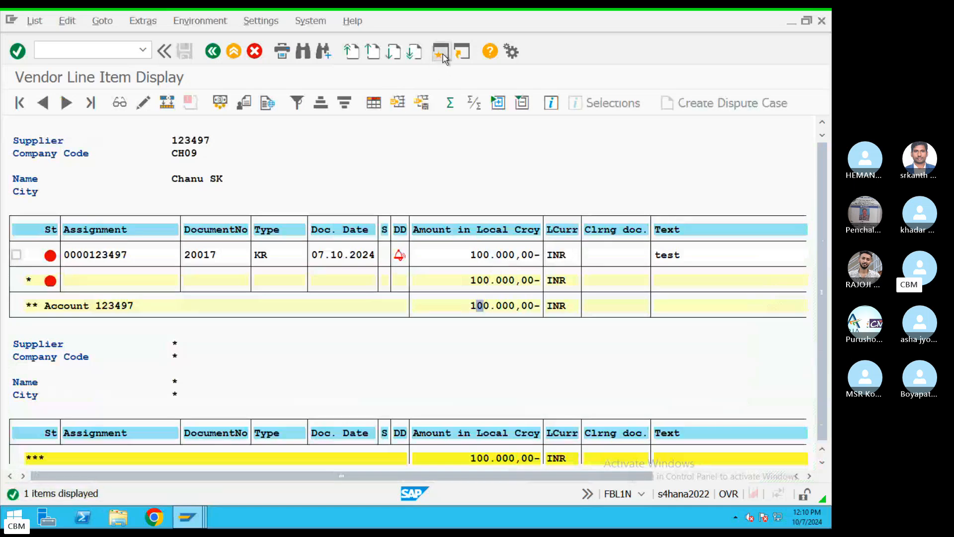
{"action": "left_click", "coordinate": [498, 102]}
{"action": "key", "text": "shift+F3"}
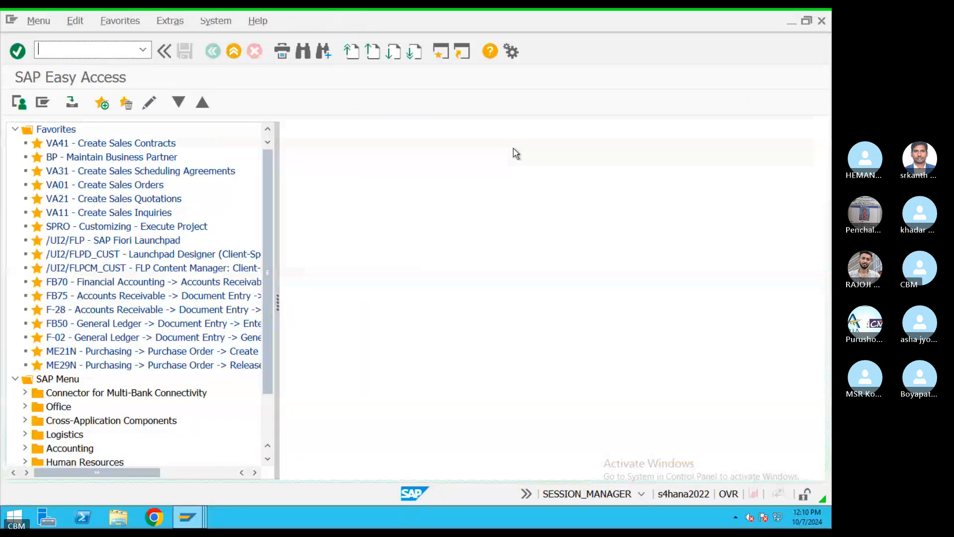
Open the outgoing payment transaction F-53 and copy the posting date 07.10.2024 into the document date.
{"action": "type", "text": "FB"}
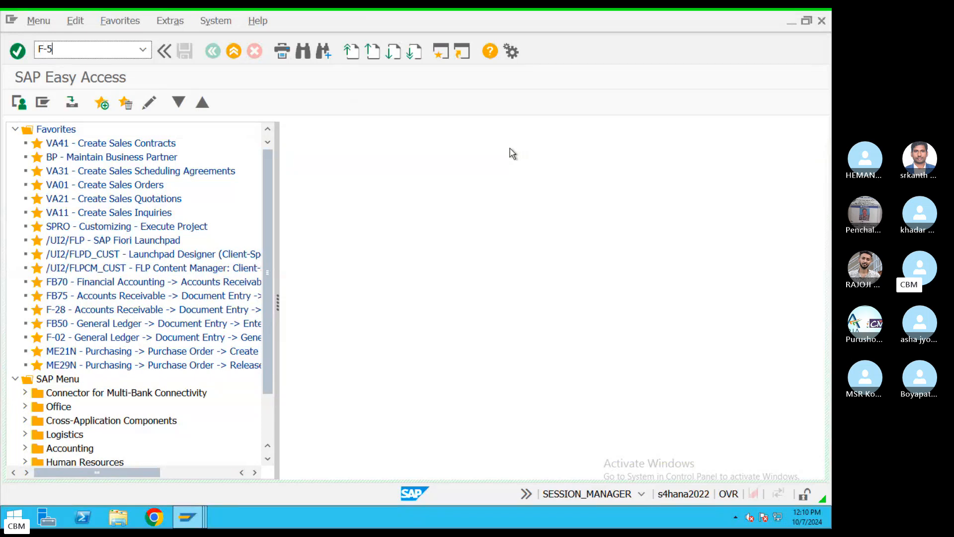
{"action": "key", "text": "Return"}
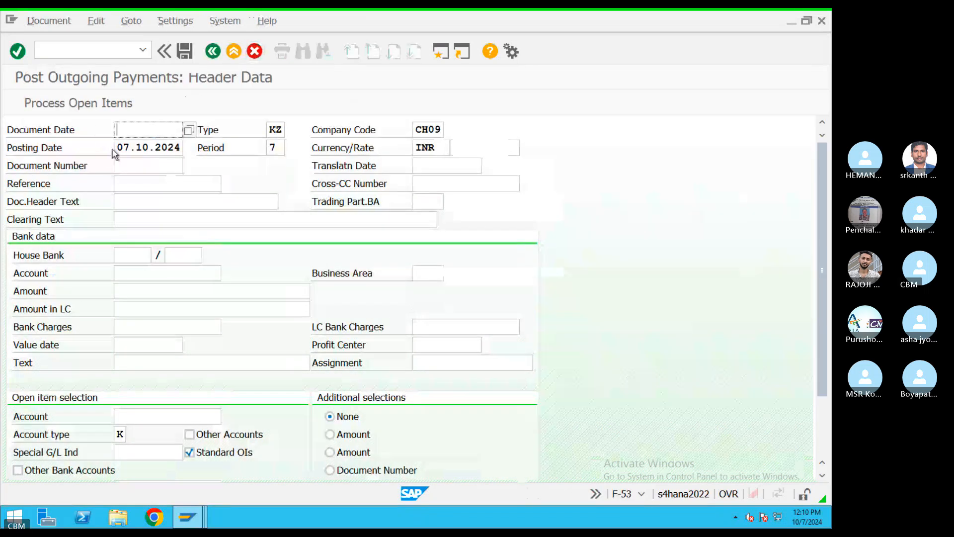
{"action": "left_click_drag", "start_coordinate": [117, 148], "coordinate": [232, 148]}
{"action": "key", "text": "ctrl+c"}
{"action": "left_click", "coordinate": [164, 130]}
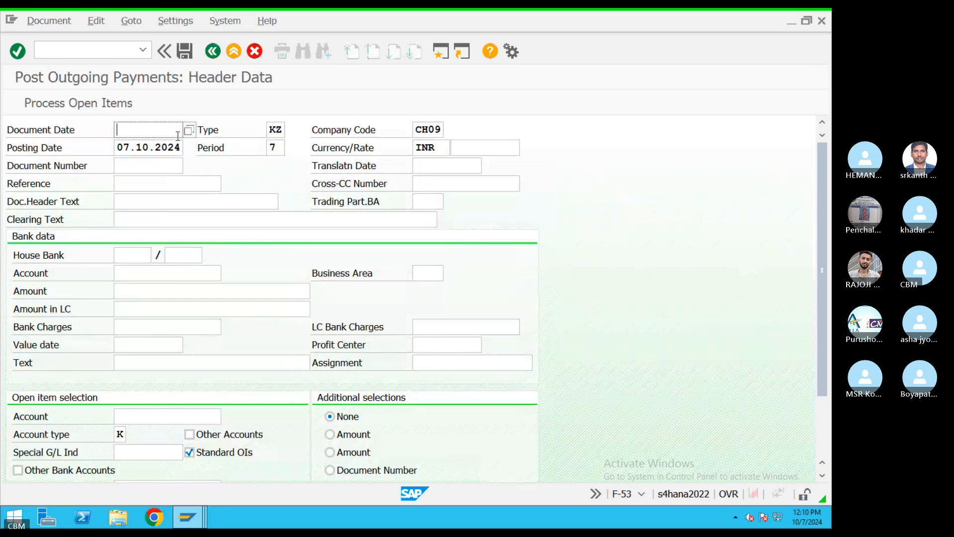
{"action": "key", "text": "ctrl+v"}
Set the payment's reference to REF343 and its clearing text to "test".
{"action": "left_click", "coordinate": [161, 184]}
{"action": "type", "text": "REF343"}
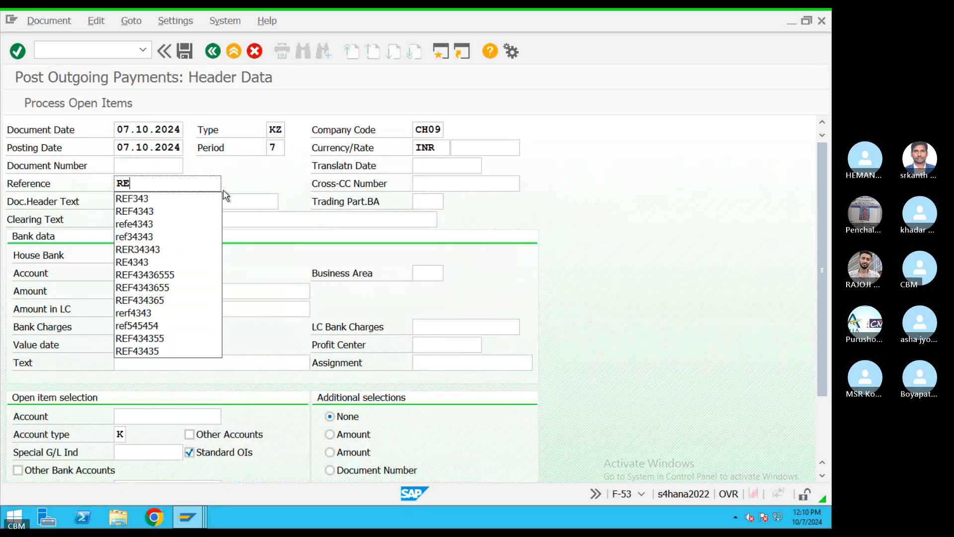
{"action": "left_click", "coordinate": [238, 222]}
{"action": "type", "text": "test"}
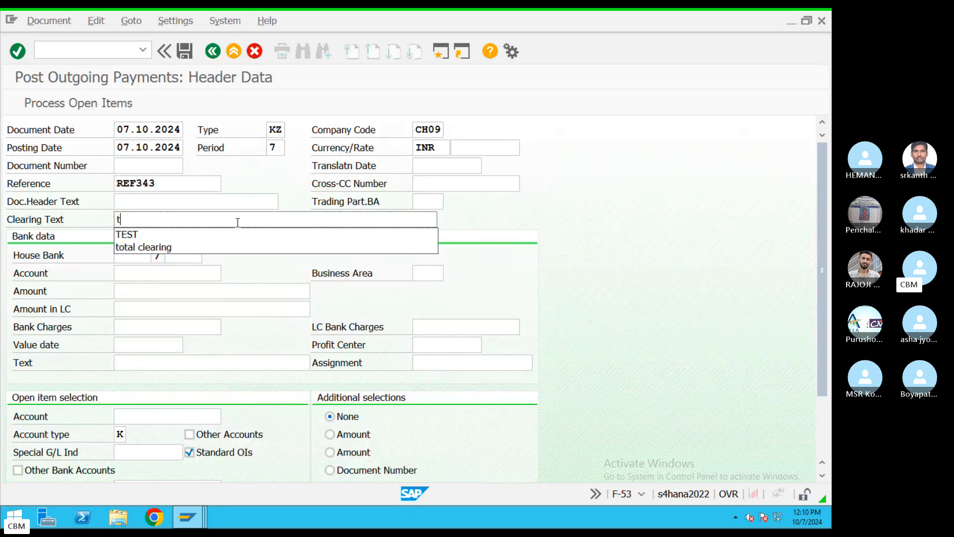
Choose house bank CITI with account ID 990 for the payment's bank data.
{"action": "left_click", "coordinate": [151, 257]}
{"action": "left_click", "coordinate": [156, 256]}
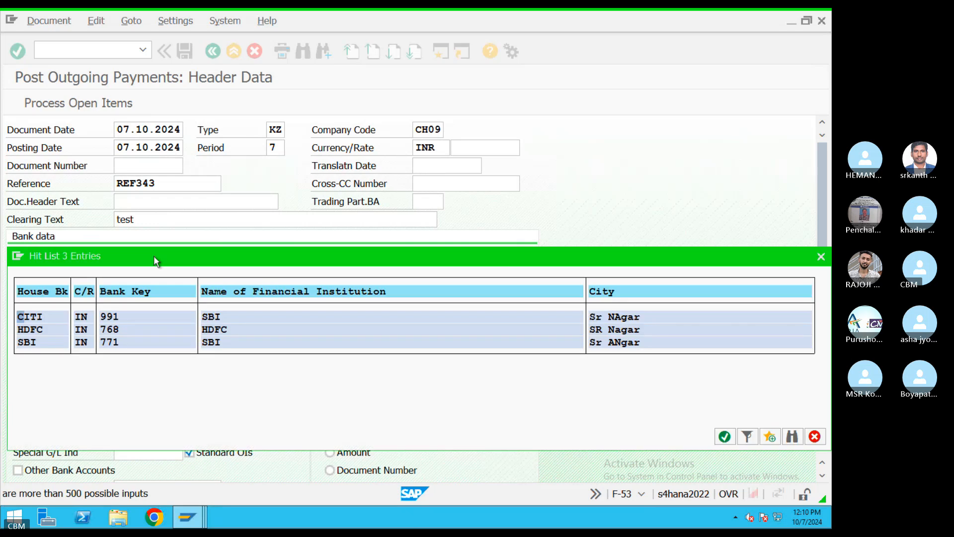
{"action": "double_click", "coordinate": [226, 313]}
{"action": "left_click", "coordinate": [210, 255]}
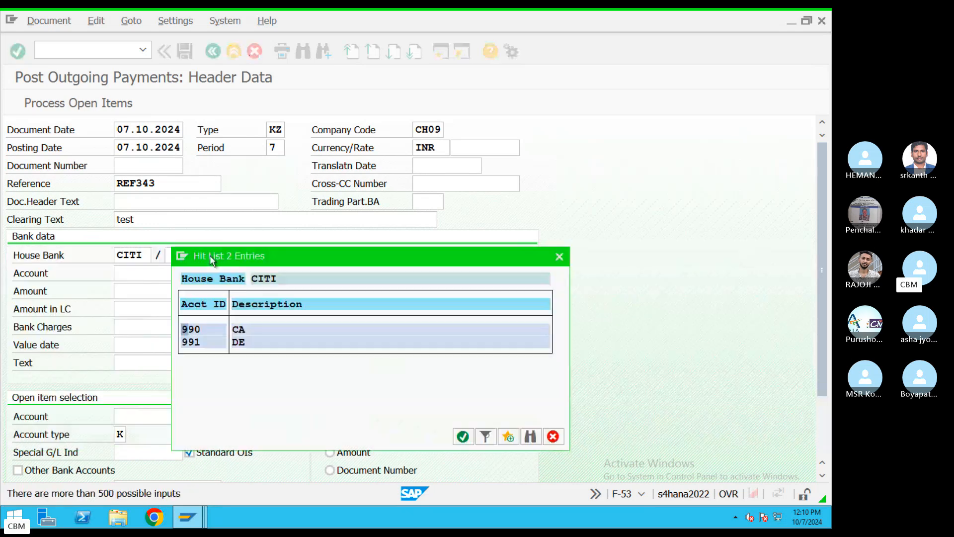
{"action": "double_click", "coordinate": [209, 329]}
Enter 50000 as the account in the bank data and "test" as the item text.
{"action": "left_click", "coordinate": [166, 274]}
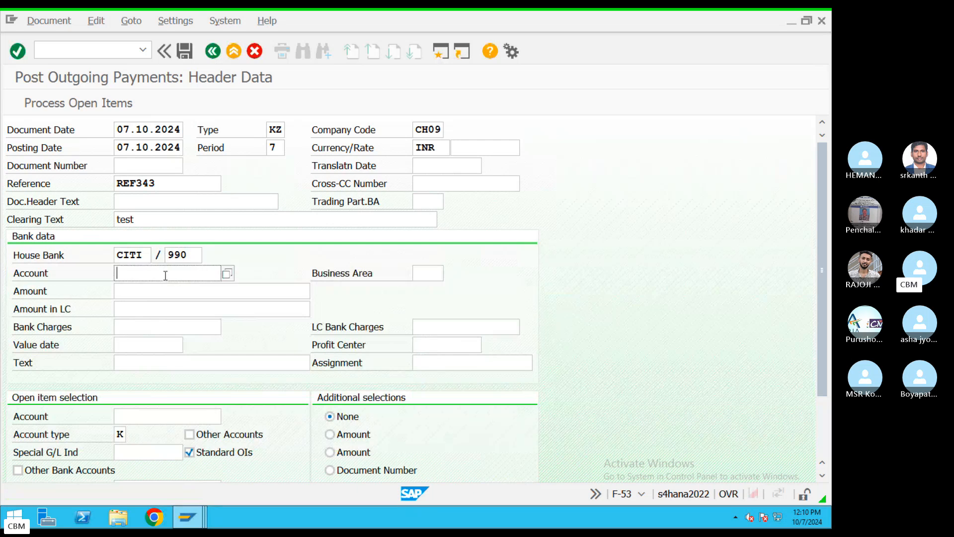
{"action": "type", "text": "50000"}
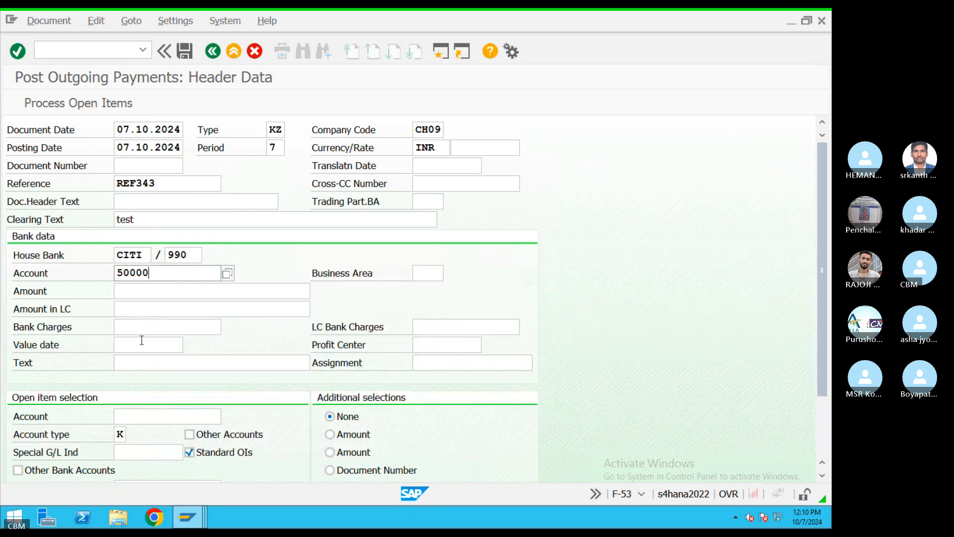
{"action": "left_click", "coordinate": [136, 365]}
{"action": "left_click", "coordinate": [130, 377]}
Choose the first supplier listed for company code CH09 as the open item account and try to process open items.
{"action": "left_click", "coordinate": [211, 417]}
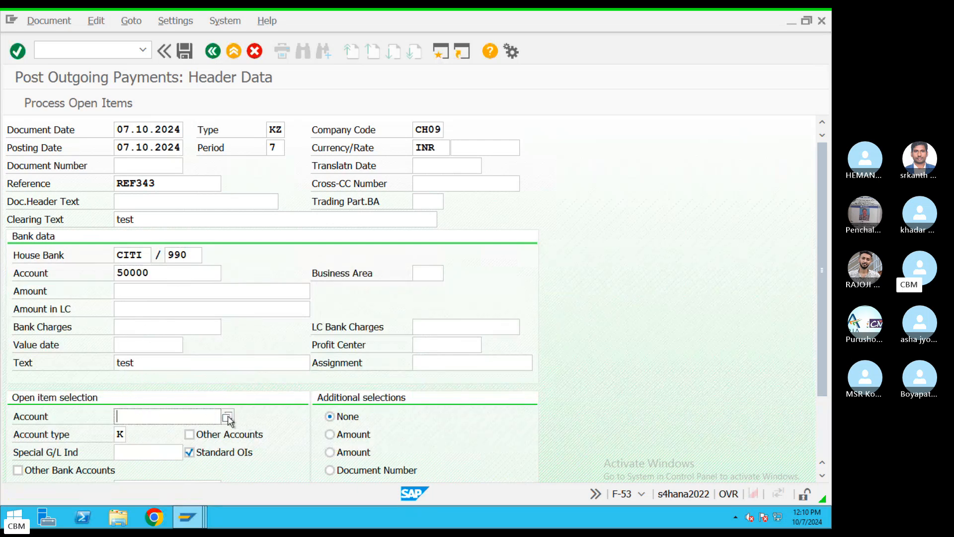
{"action": "left_click", "coordinate": [228, 418]}
{"action": "left_click", "coordinate": [492, 492]}
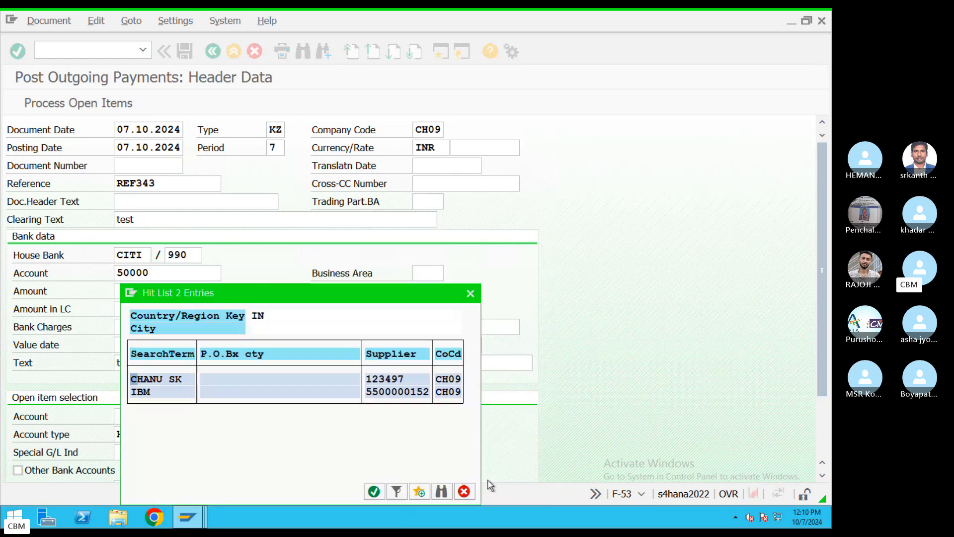
{"action": "double_click", "coordinate": [159, 386]}
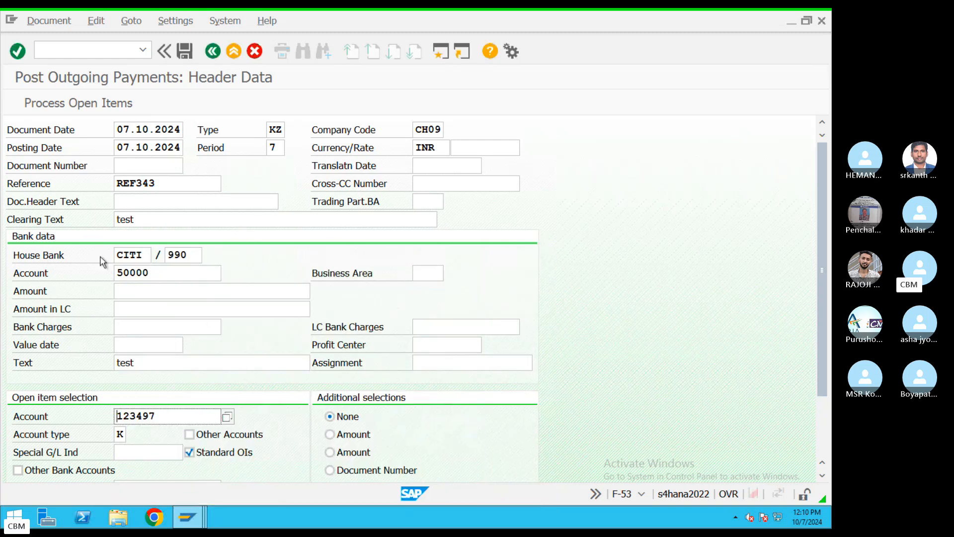
{"action": "left_click", "coordinate": [74, 104]}
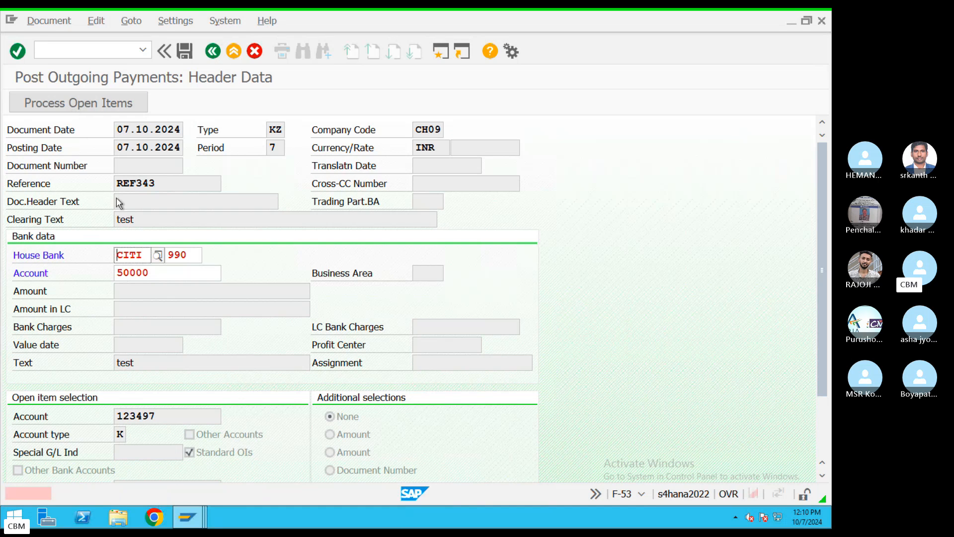
Replace the account in the bank data with G/L account 200101 and confirm the entry.
{"action": "double_click", "coordinate": [151, 273]}
{"action": "key", "text": "BackSpace"}
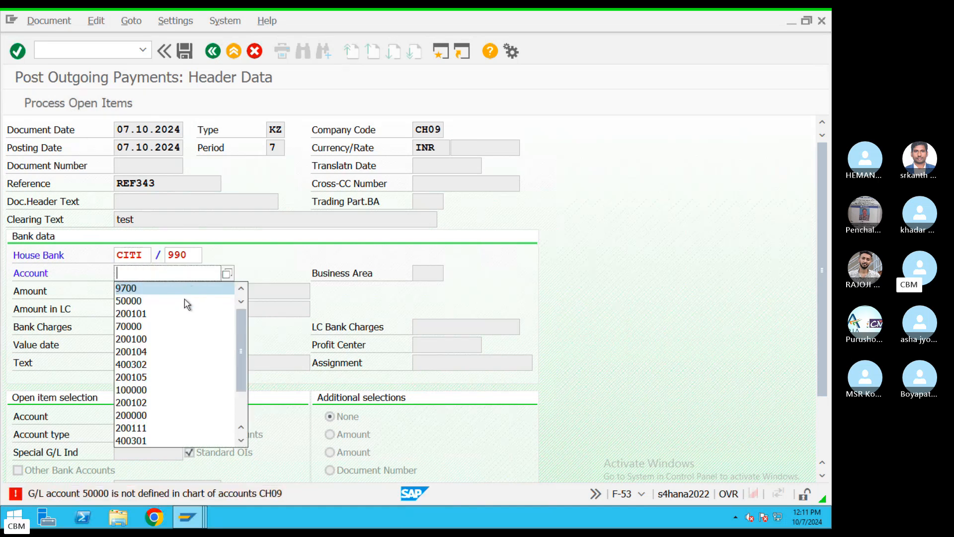
{"action": "left_click", "coordinate": [172, 313]}
{"action": "key", "text": "Return"}
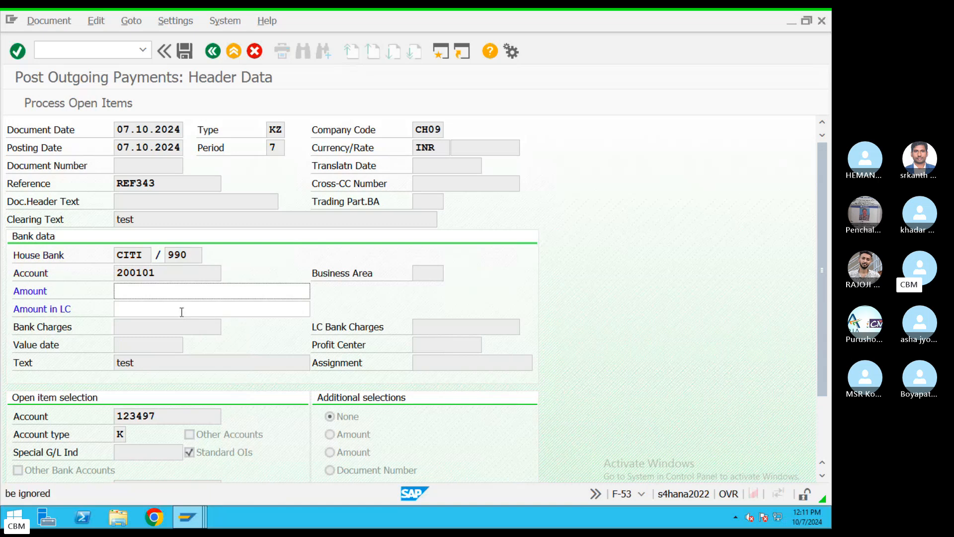
Set the payment amount to 50000 in the bank data and process the open items.
{"action": "key", "text": "BackSpace"}
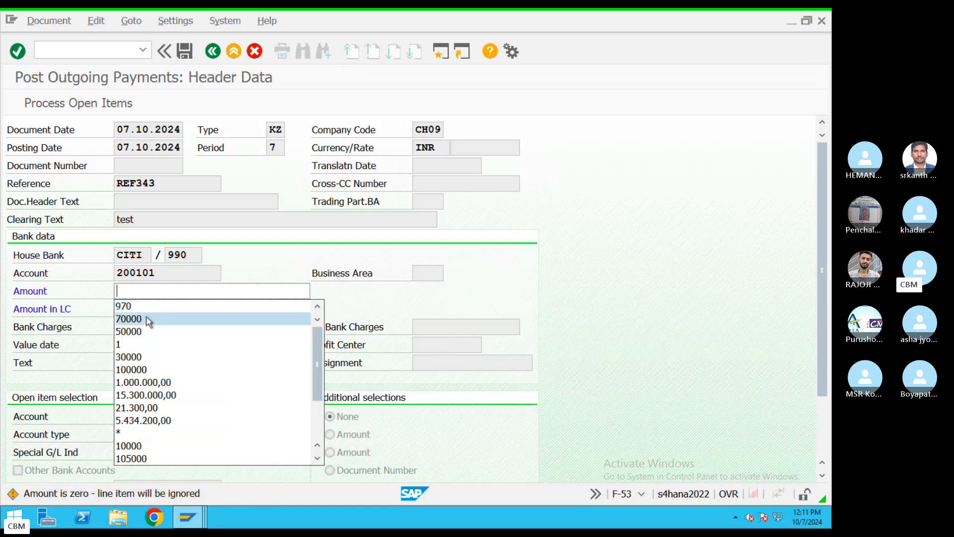
{"action": "left_click", "coordinate": [149, 319]}
{"action": "left_click_drag", "start_coordinate": [164, 291], "coordinate": [79, 293]}
{"action": "key", "text": "BackSpace"}
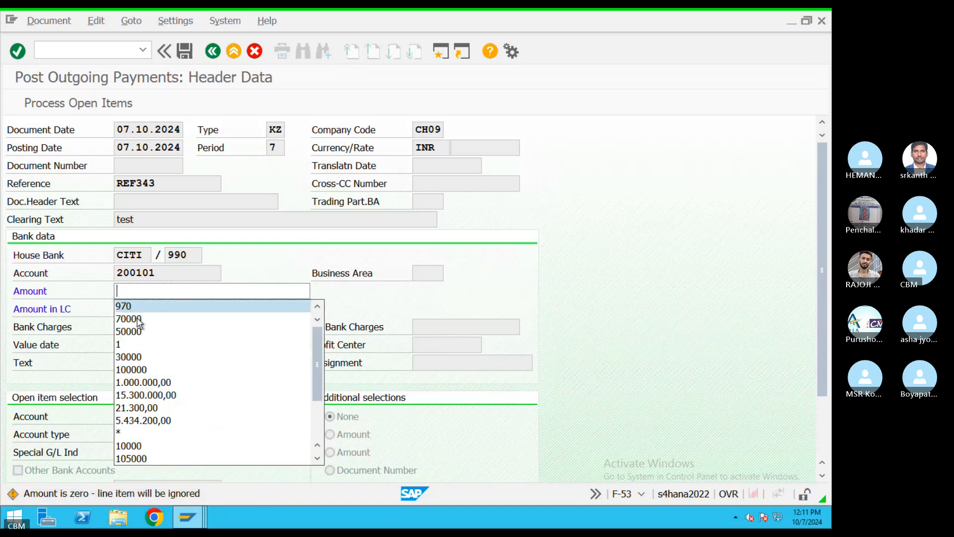
{"action": "left_click", "coordinate": [167, 330]}
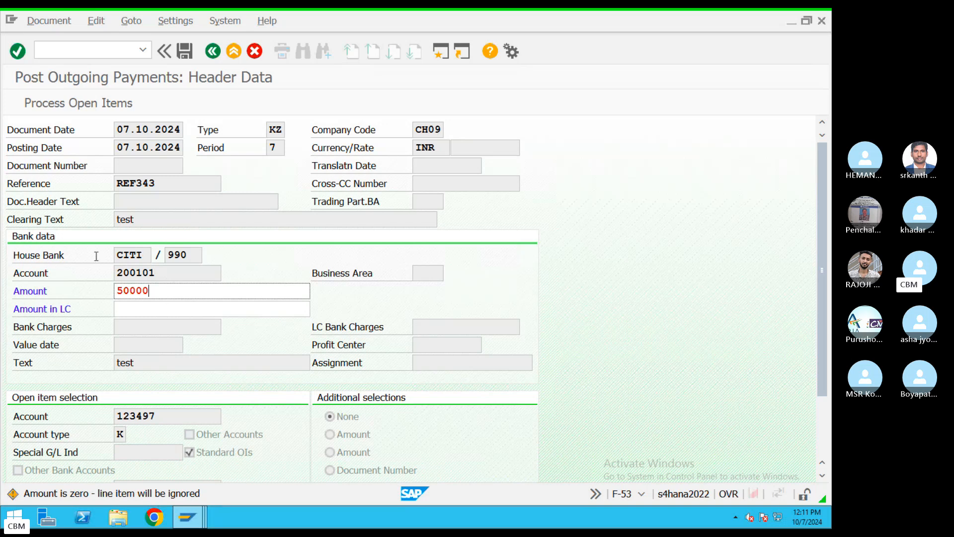
{"action": "left_click_drag", "start_coordinate": [144, 255], "coordinate": [96, 256]}
{"action": "left_click_drag", "start_coordinate": [160, 273], "coordinate": [102, 274]}
{"action": "left_click_drag", "start_coordinate": [157, 291], "coordinate": [80, 284]}
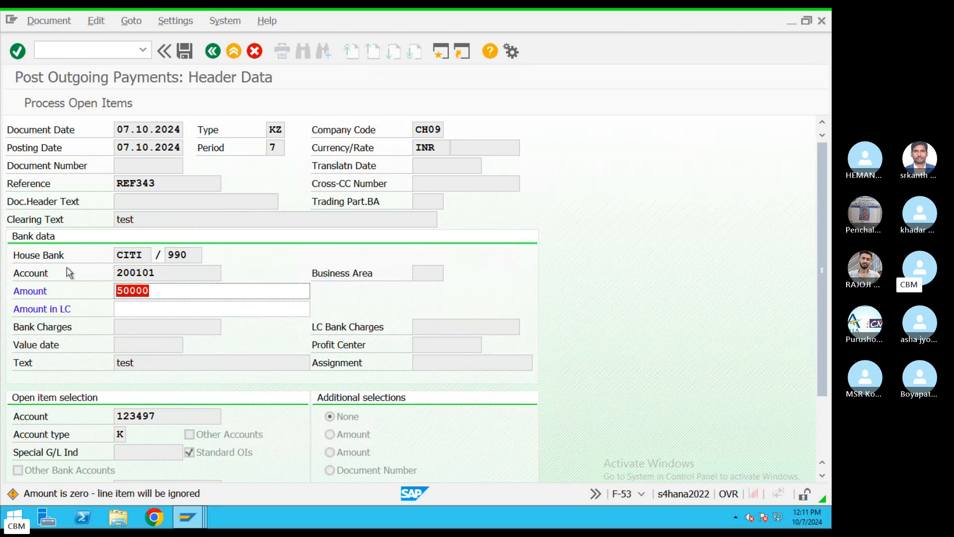
{"action": "left_click", "coordinate": [56, 101]}
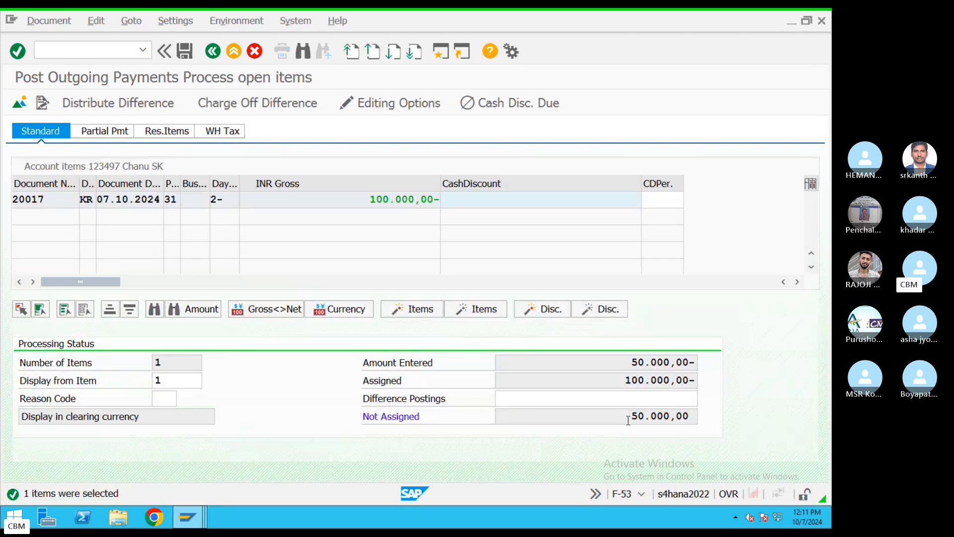
Check the assigned amounts and enter 50000 as the partial payment amount for the 100000 INR invoice.
{"action": "left_click_drag", "start_coordinate": [628, 420], "coordinate": [726, 420]}
{"action": "left_click_drag", "start_coordinate": [624, 383], "coordinate": [655, 372]}
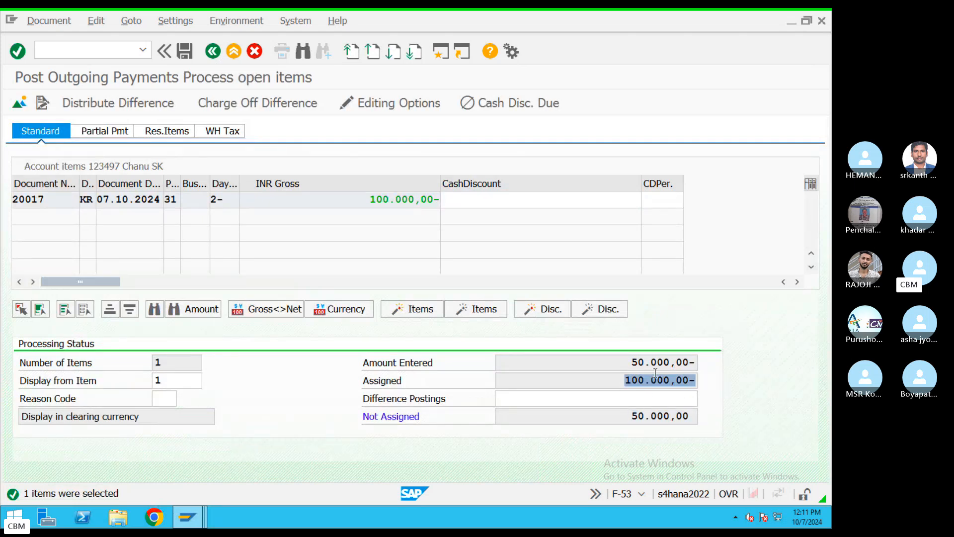
{"action": "double_click", "coordinate": [634, 363]}
{"action": "left_click_drag", "start_coordinate": [636, 420], "coordinate": [710, 418]}
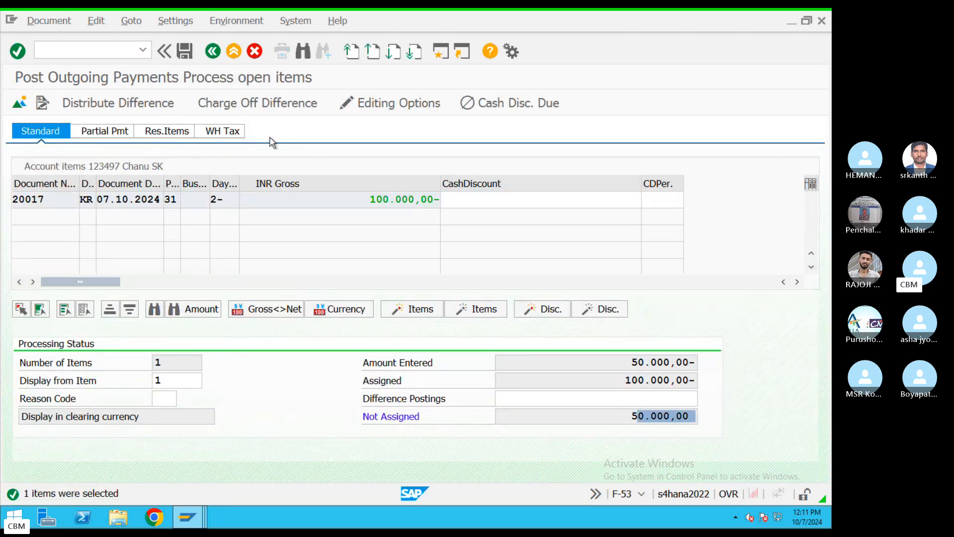
{"action": "left_click", "coordinate": [107, 132]}
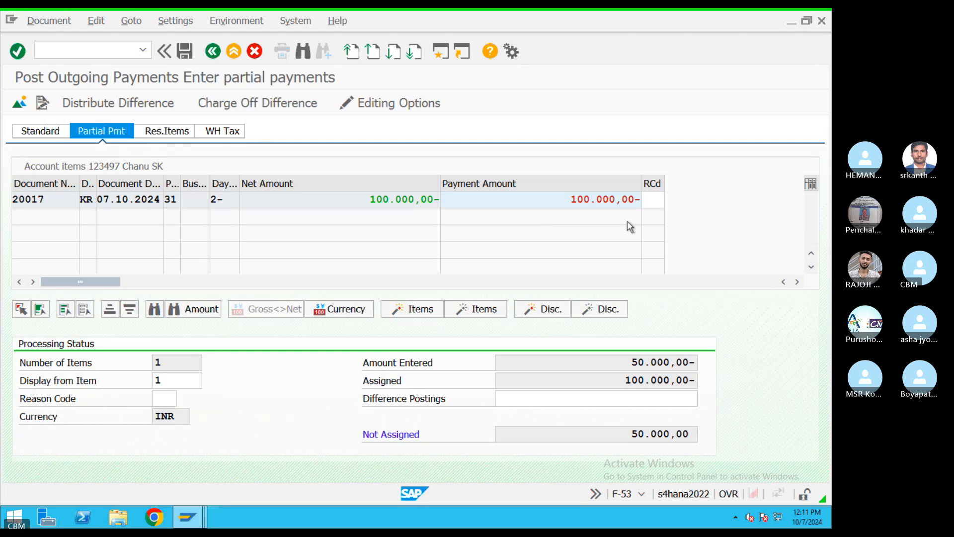
{"action": "left_click_drag", "start_coordinate": [570, 199], "coordinate": [631, 200]}
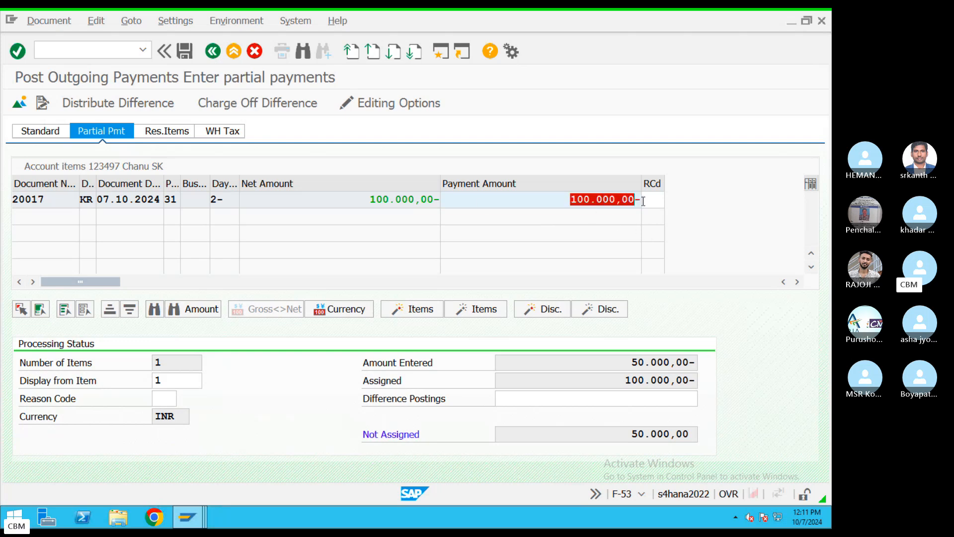
{"action": "type", "text": "50000"}
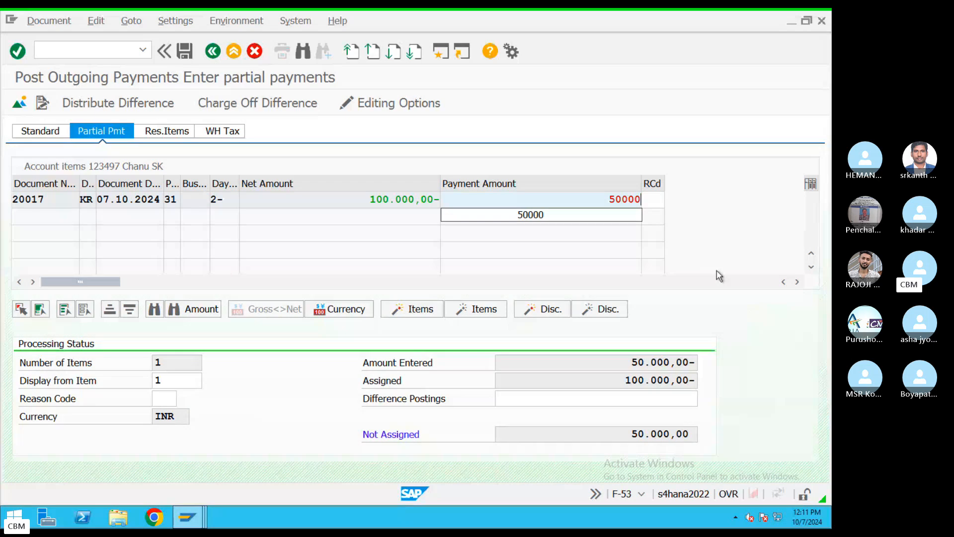
{"action": "key", "text": "Return"}
{"action": "left_click_drag", "start_coordinate": [657, 440], "coordinate": [704, 435]}
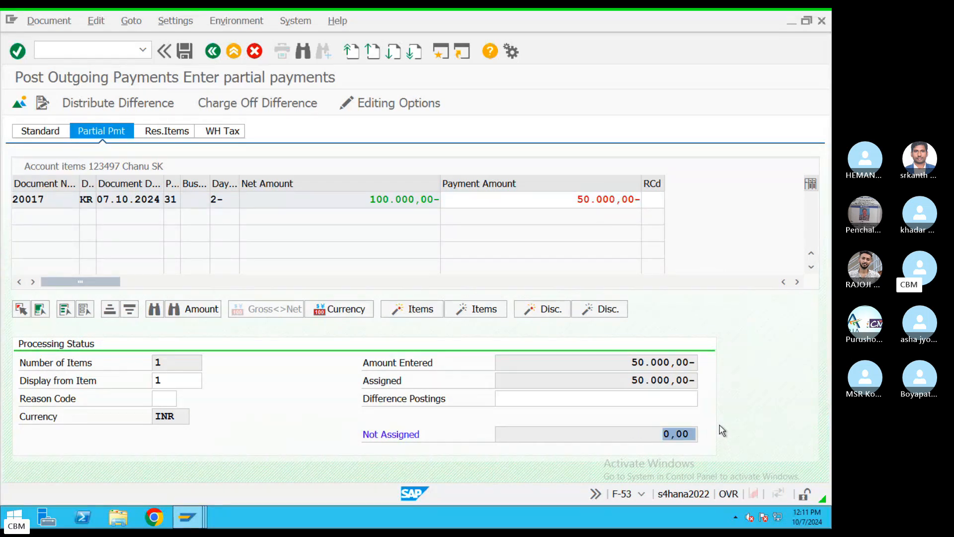
Set payment terms 0001 on the vendor line item and post the outgoing payment.
{"action": "left_click", "coordinate": [184, 50]}
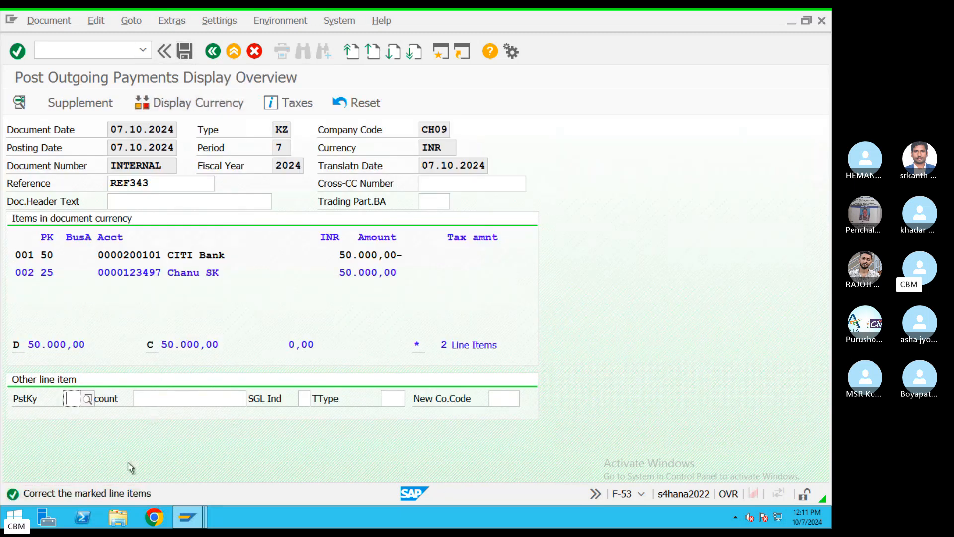
{"action": "double_click", "coordinate": [222, 276]}
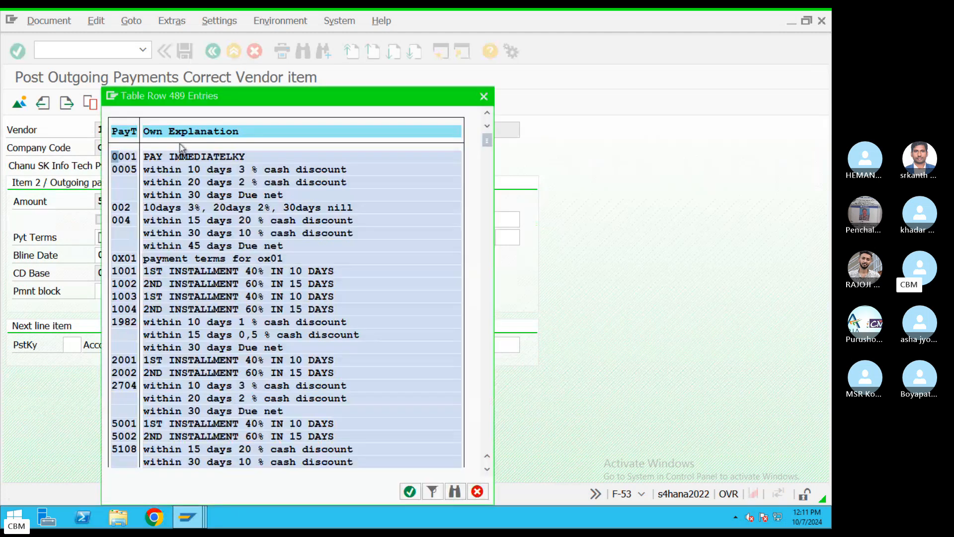
{"action": "double_click", "coordinate": [177, 158]}
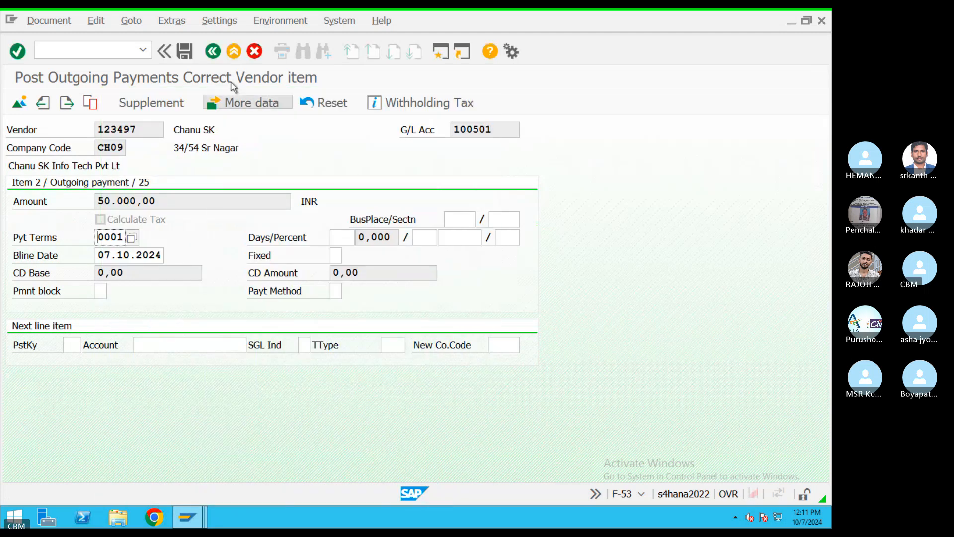
{"action": "left_click", "coordinate": [183, 53]}
{"action": "left_click", "coordinate": [183, 53]}
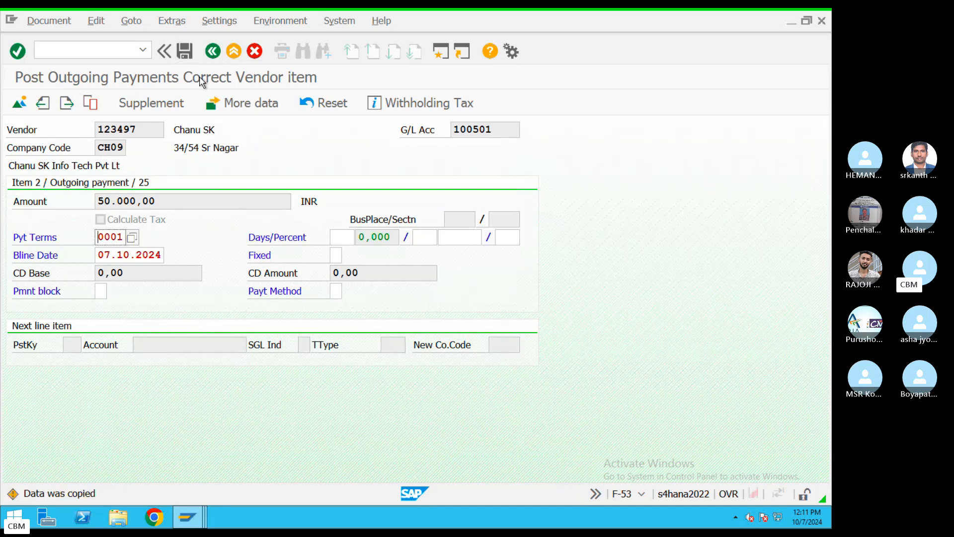
Display the posted payment document and refresh the vendor line item list in the FBL1N session to check the supplier's balance.
{"action": "left_click", "coordinate": [49, 22]}
{"action": "left_click", "coordinate": [69, 79]}
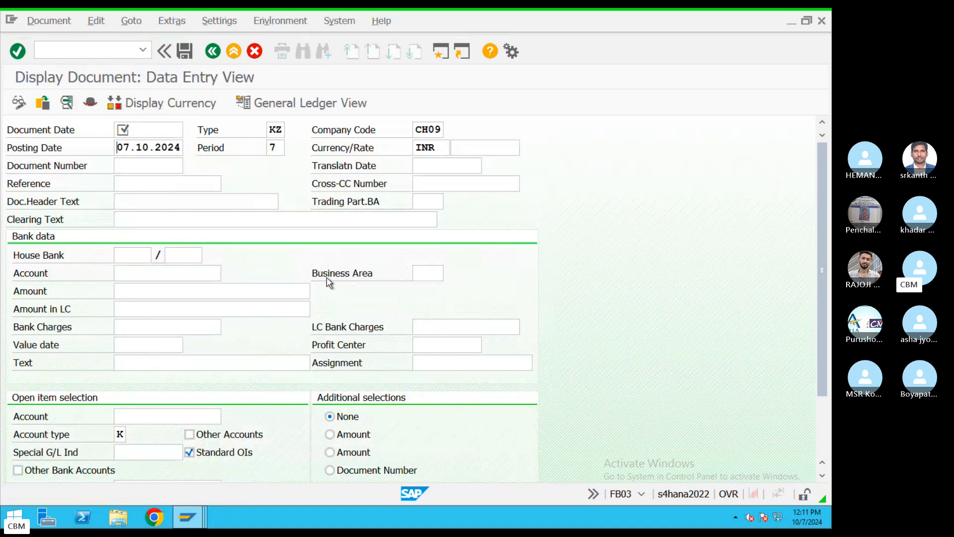
{"action": "mouse_move", "coordinate": [196, 516]}
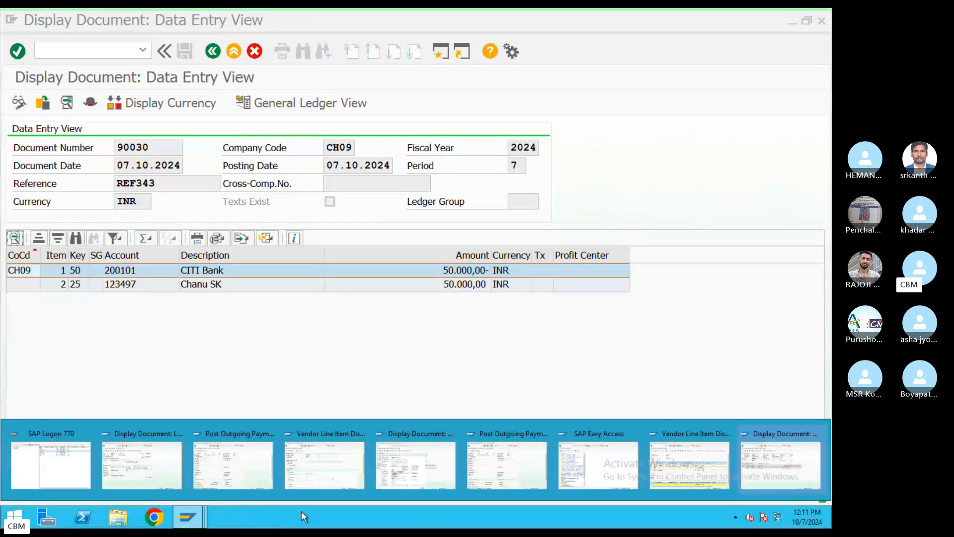
{"action": "left_click", "coordinate": [679, 467]}
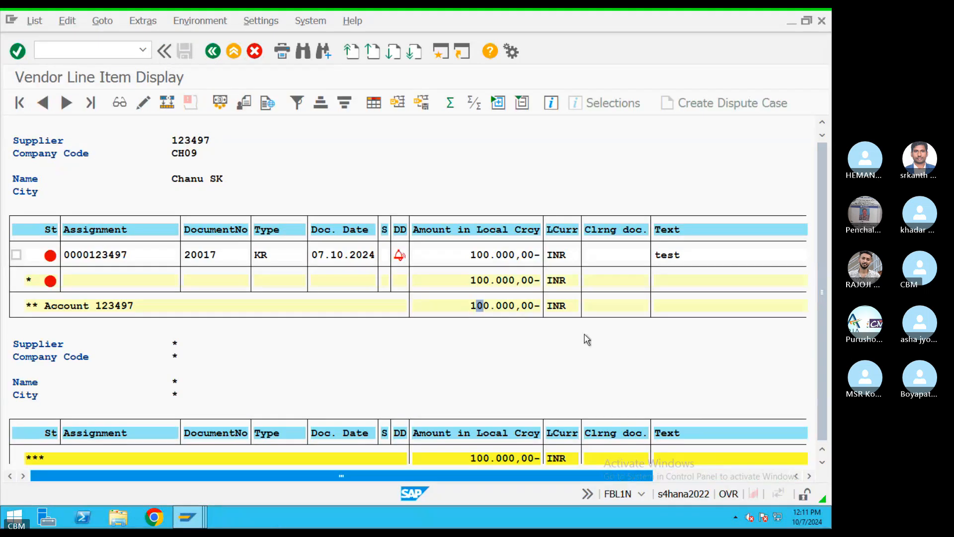
{"action": "left_click", "coordinate": [486, 279]}
{"action": "left_click", "coordinate": [34, 20]}
{"action": "left_click", "coordinate": [51, 56]}
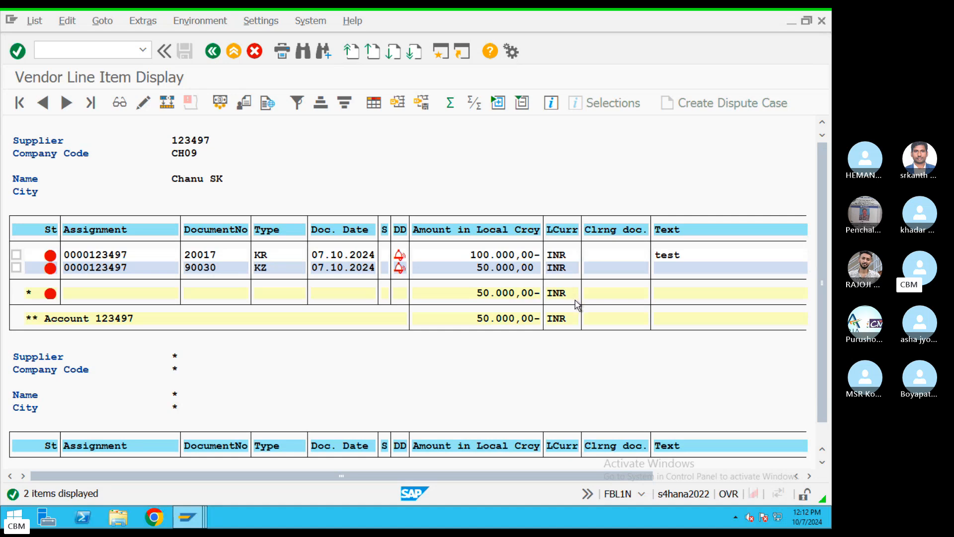
{"action": "left_click", "coordinate": [498, 293]}
Start F-53 in a new session and copy the posting date 07.10.2024 into the document date.
{"action": "left_click", "coordinate": [442, 52]}
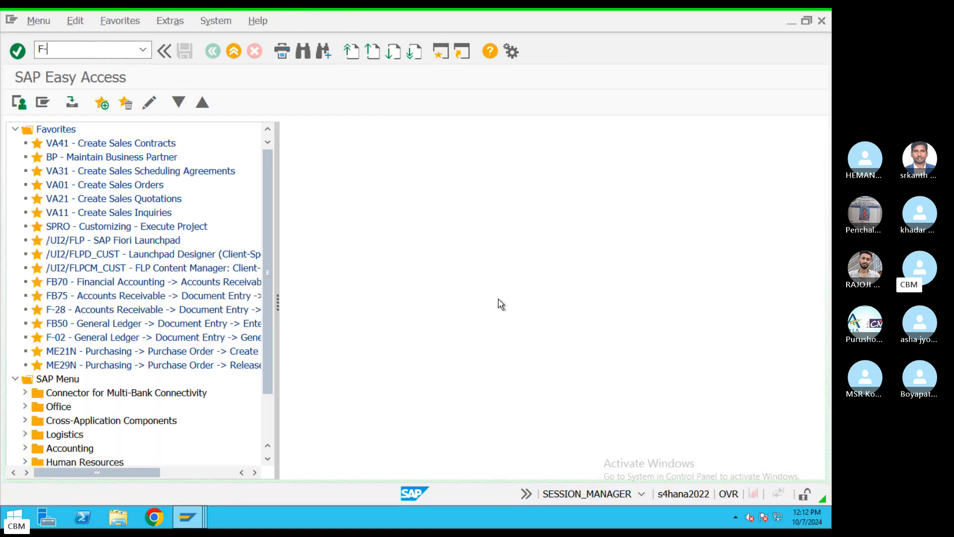
{"action": "key", "text": "Return"}
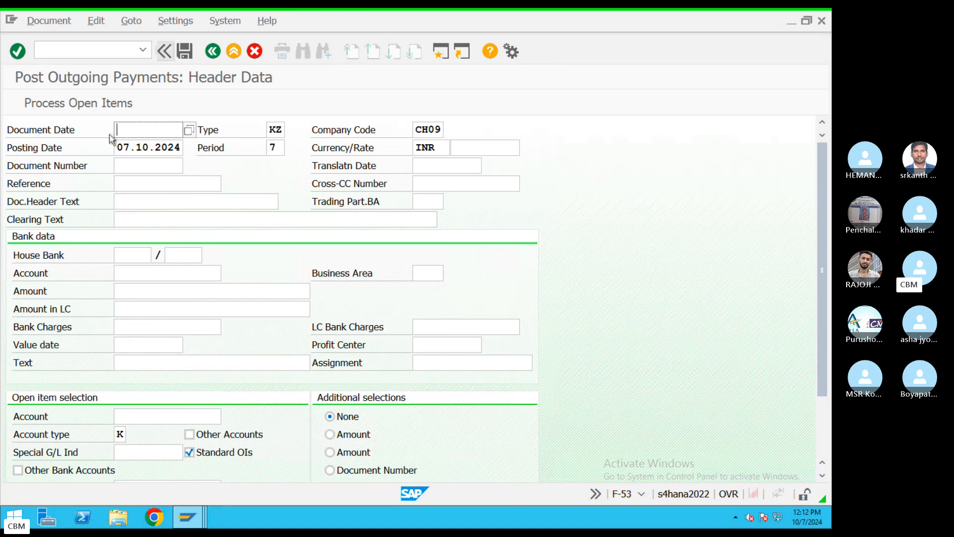
{"action": "key", "text": "Tab"}
{"action": "key", "text": "ctrl+c"}
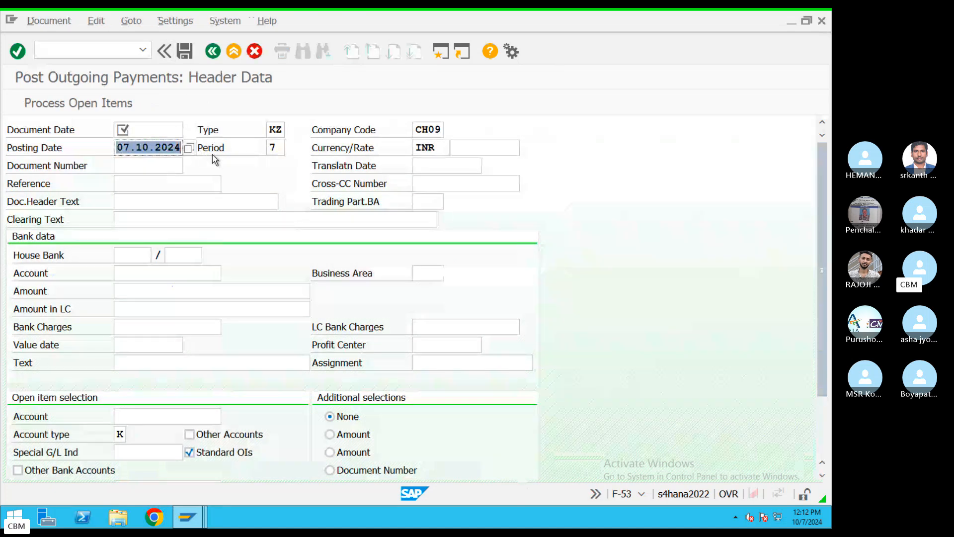
{"action": "left_click", "coordinate": [130, 132]}
{"action": "key", "text": "ctrl+v"}
Enter REF343 as the reference and "test" as the clearing text in the payment header.
{"action": "left_click", "coordinate": [146, 180]}
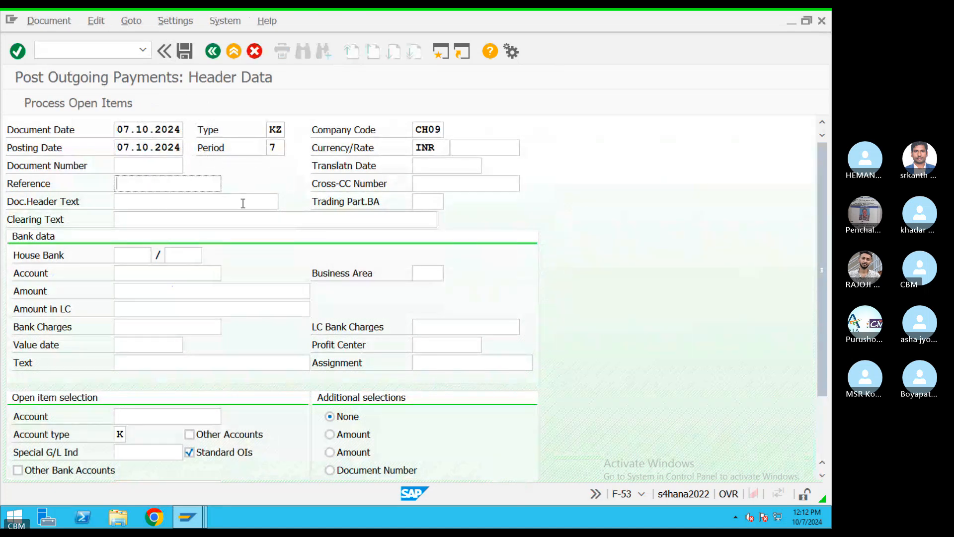
{"action": "type", "text": "REF343"}
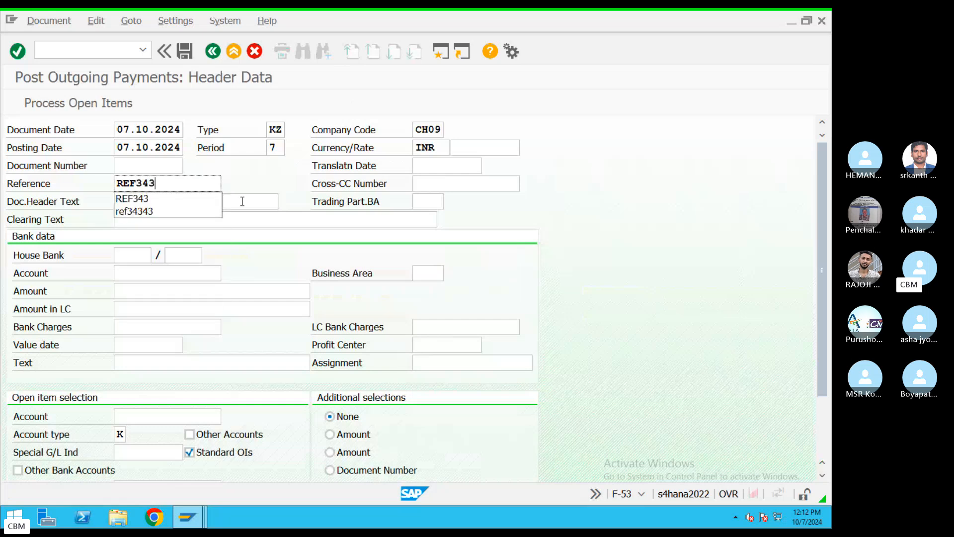
{"action": "left_click", "coordinate": [219, 222]}
{"action": "type", "text": "tet"}
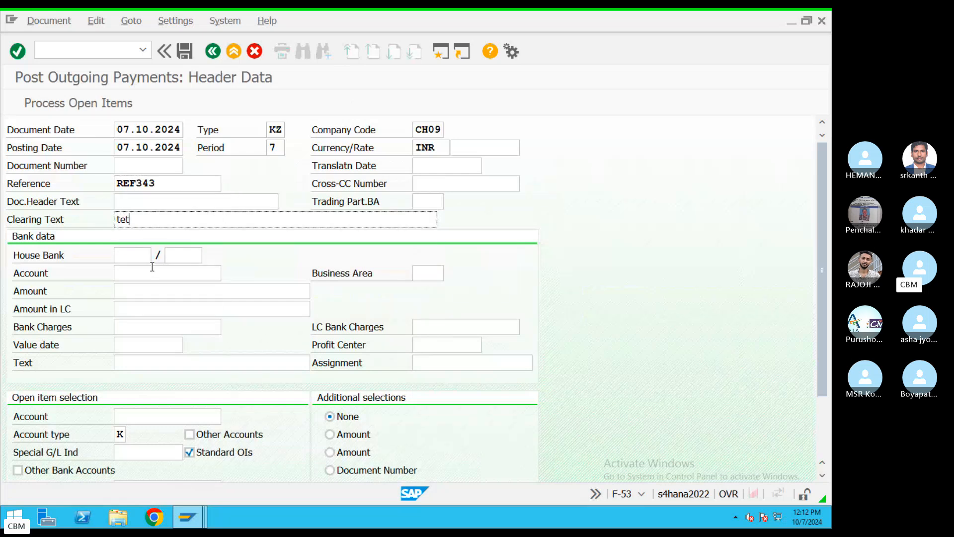
{"action": "key", "text": "BackSpace"}
{"action": "type", "text": "s"}
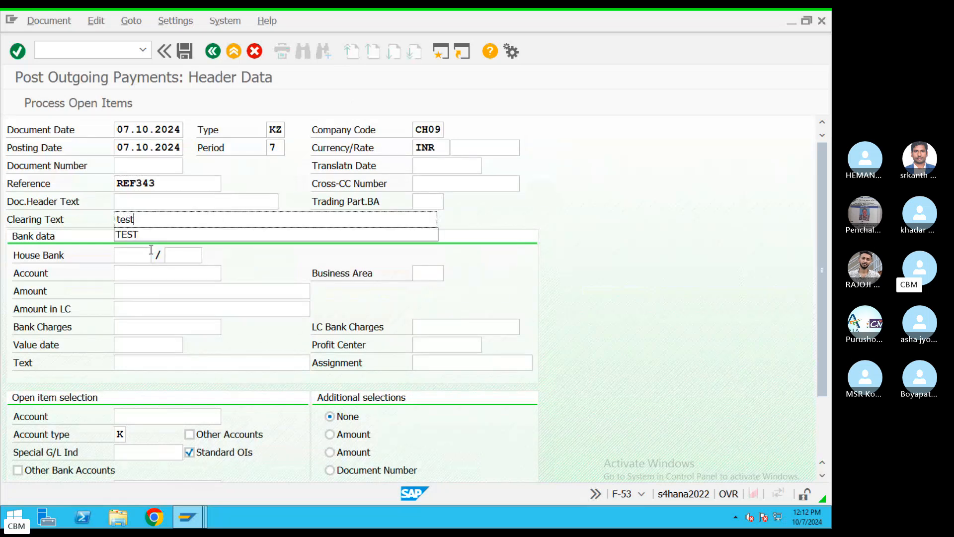
{"action": "type", "text": "t"}
Select house bank CITI with account ID 990 in the bank data of the second payment.
{"action": "left_click", "coordinate": [151, 250]}
{"action": "left_click", "coordinate": [157, 256]}
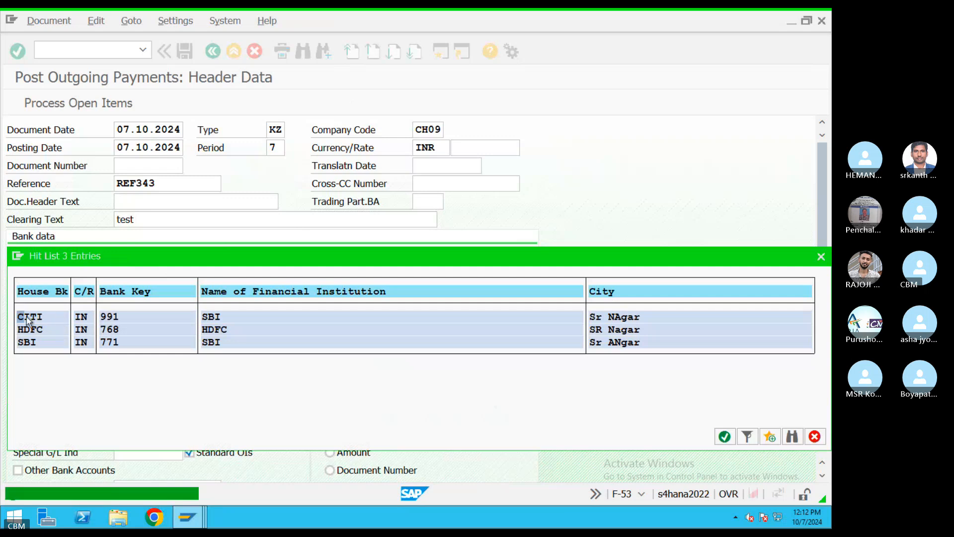
{"action": "double_click", "coordinate": [27, 318]}
{"action": "left_click", "coordinate": [183, 256]}
{"action": "left_click", "coordinate": [209, 255]}
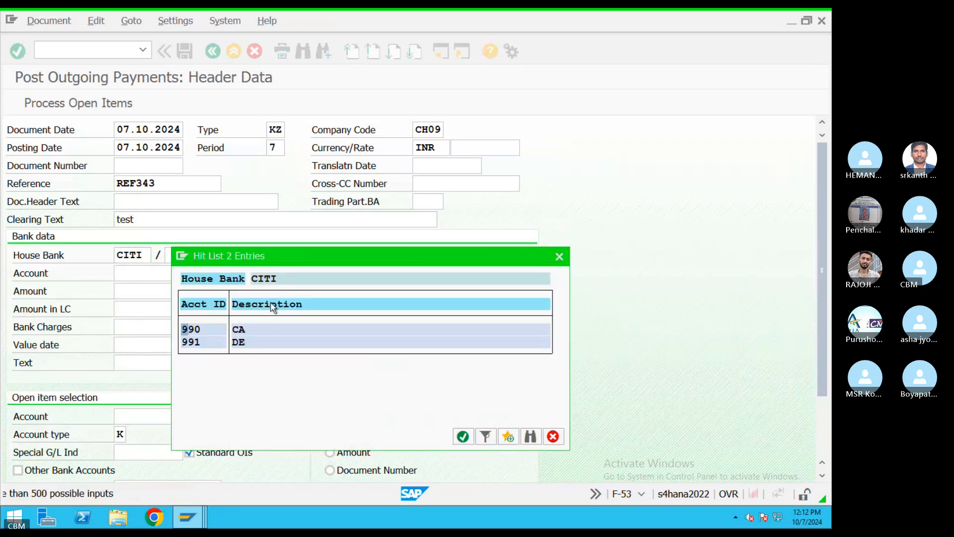
{"action": "double_click", "coordinate": [209, 328]}
Enter G/L account 200101 and an amount of 25000 in the bank data.
{"action": "left_click", "coordinate": [144, 273]}
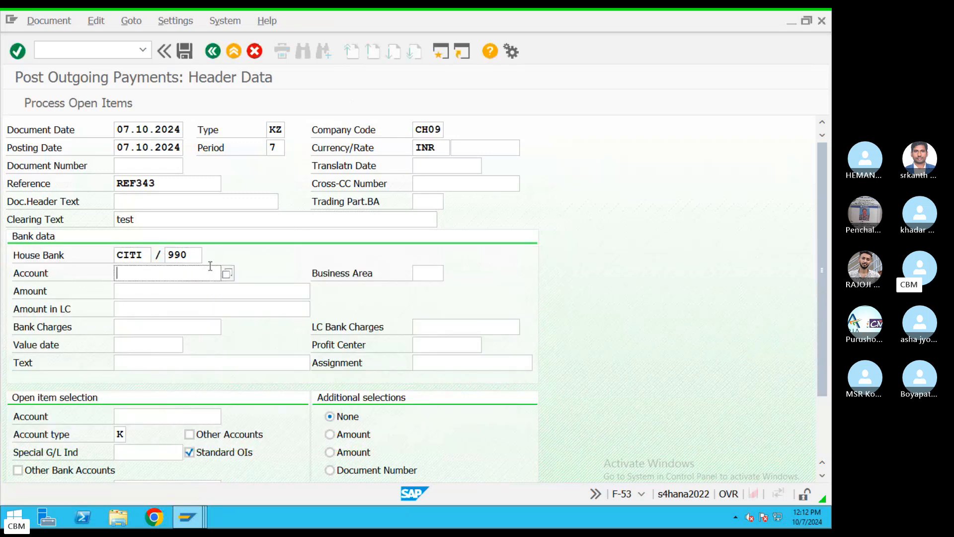
{"action": "type", "text": "250000"}
{"action": "double_click", "coordinate": [197, 270]}
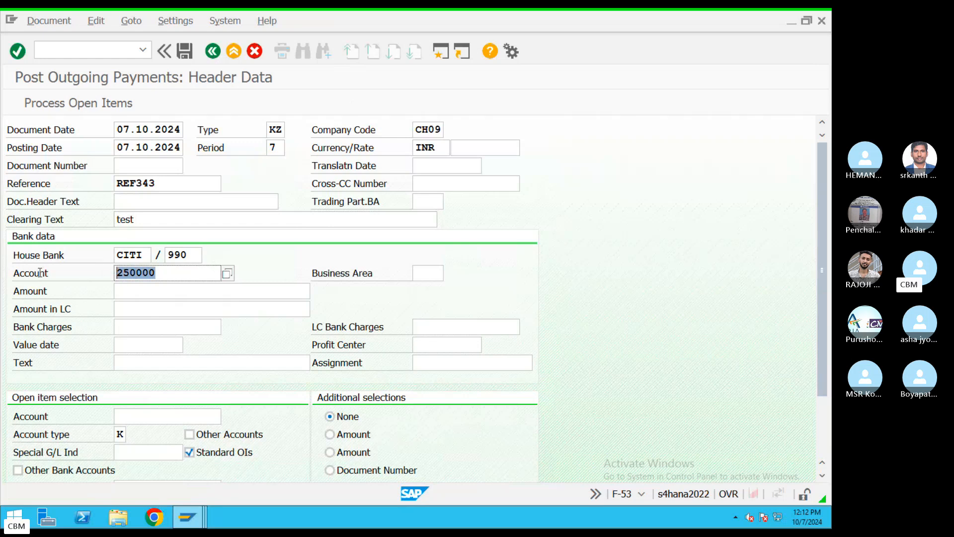
{"action": "key", "text": "BackSpace"}
{"action": "left_click", "coordinate": [139, 298]}
{"action": "left_click", "coordinate": [139, 289]}
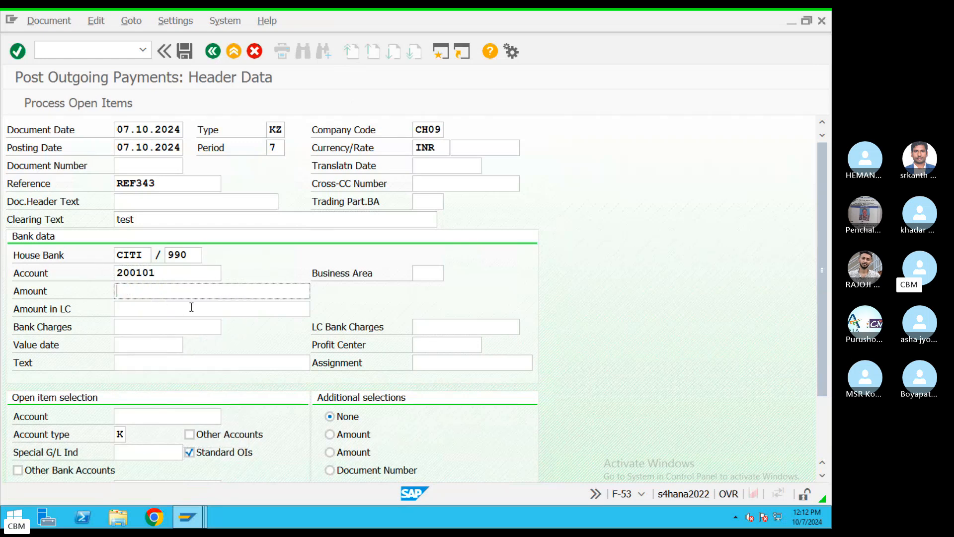
{"action": "type", "text": "25000"}
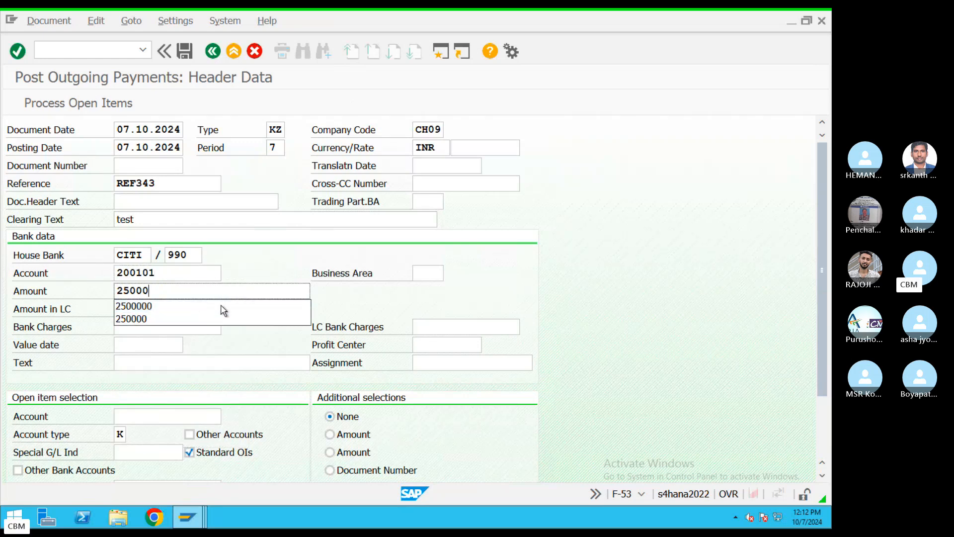
Enter the supplier's account number for the open item selection and process the open items.
{"action": "left_click", "coordinate": [149, 416]}
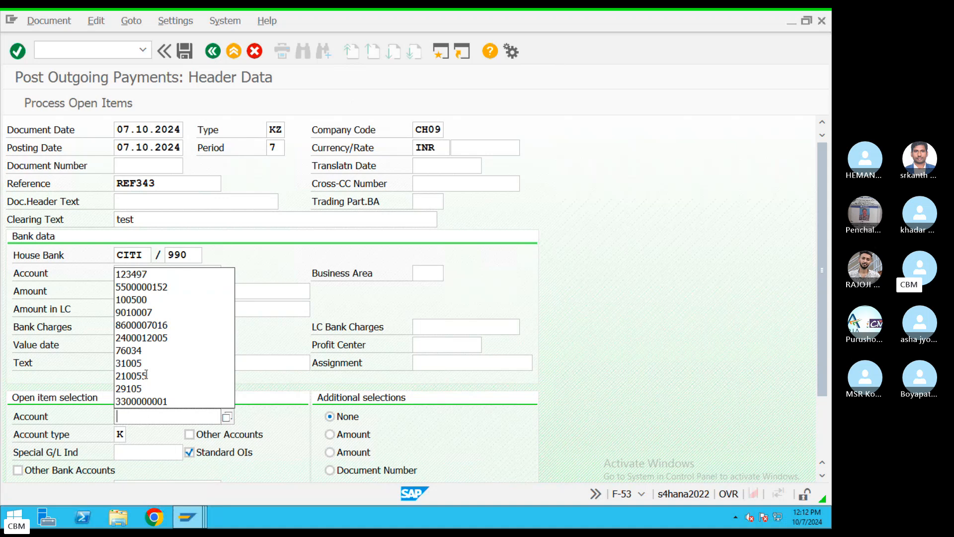
{"action": "left_click", "coordinate": [134, 274]}
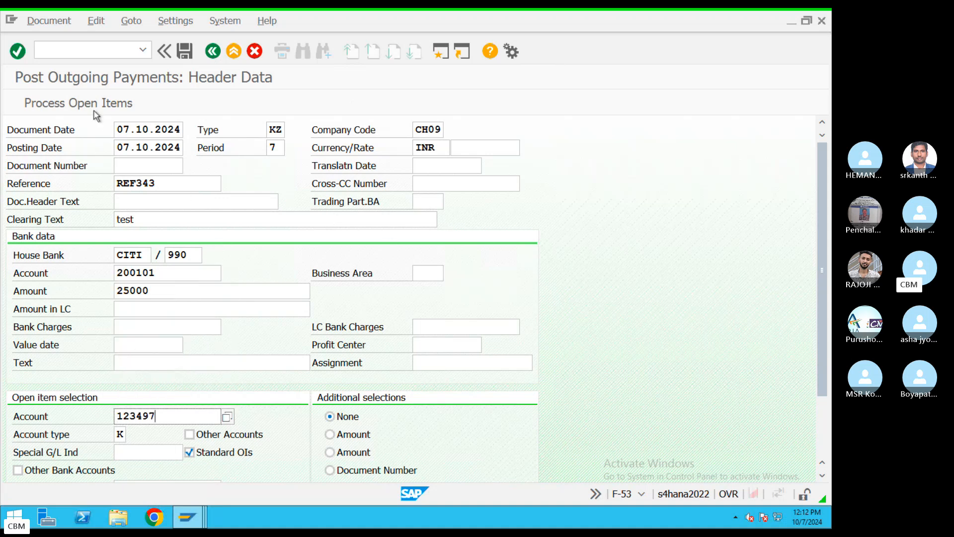
{"action": "left_click", "coordinate": [67, 105]}
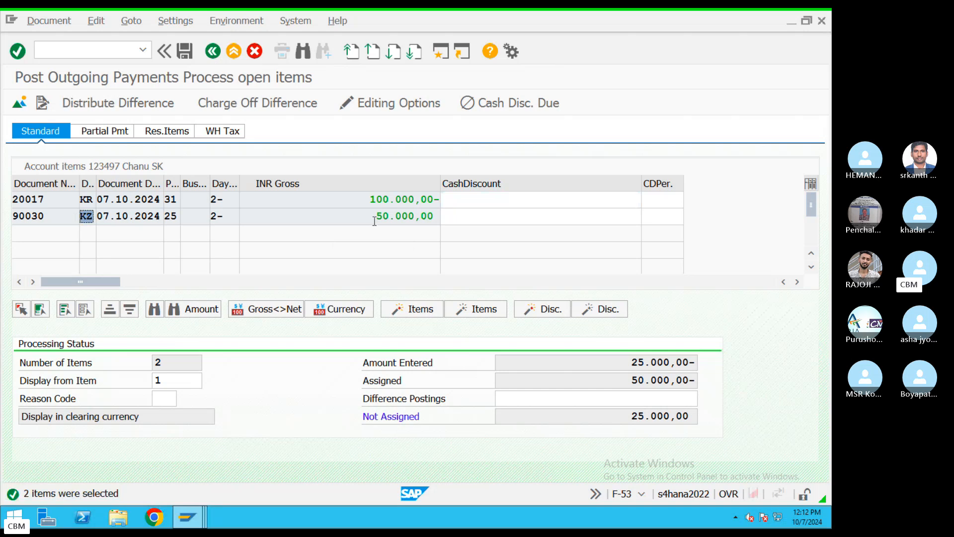
Set the partial payment amount of the KZ item 90030 to 25000.
{"action": "left_click_drag", "start_coordinate": [373, 217], "coordinate": [447, 220]}
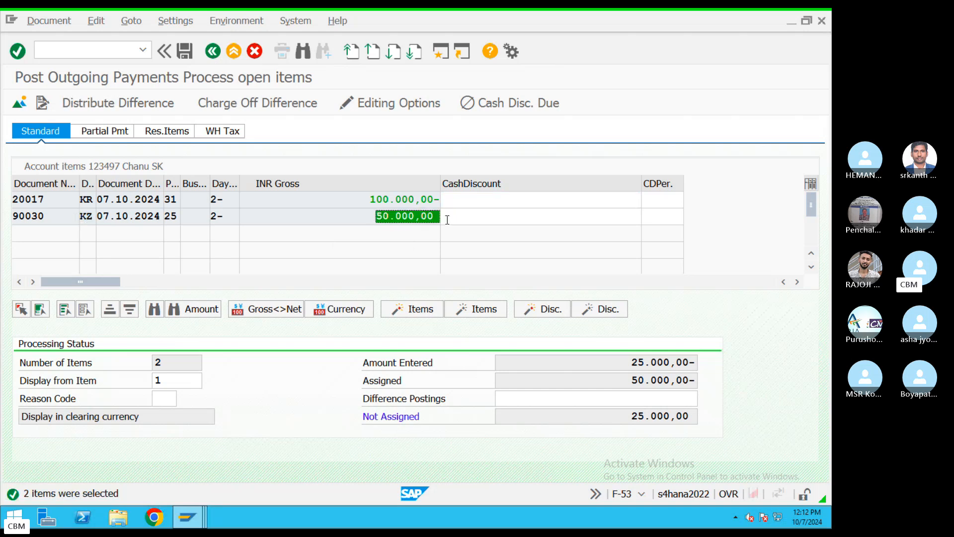
{"action": "left_click", "coordinate": [113, 133]}
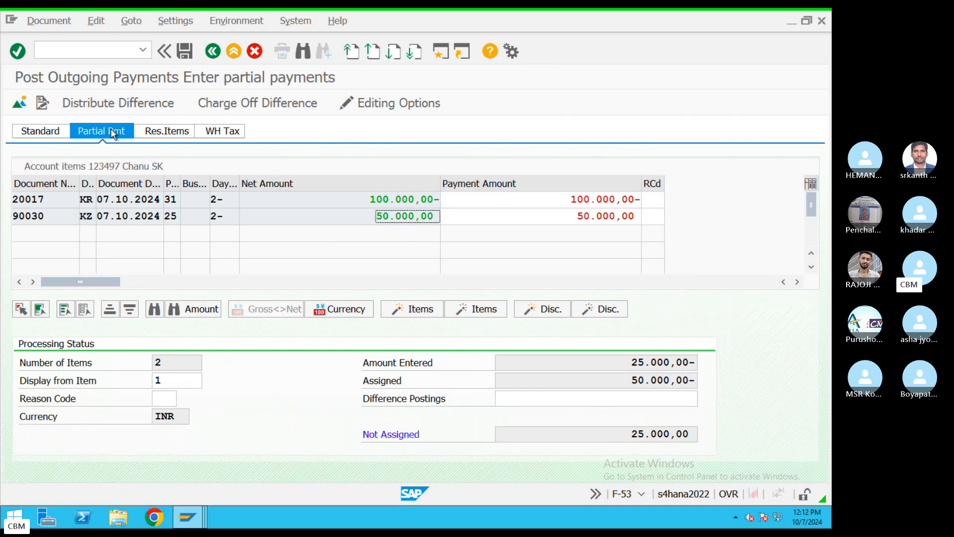
{"action": "left_click_drag", "start_coordinate": [579, 217], "coordinate": [641, 217]}
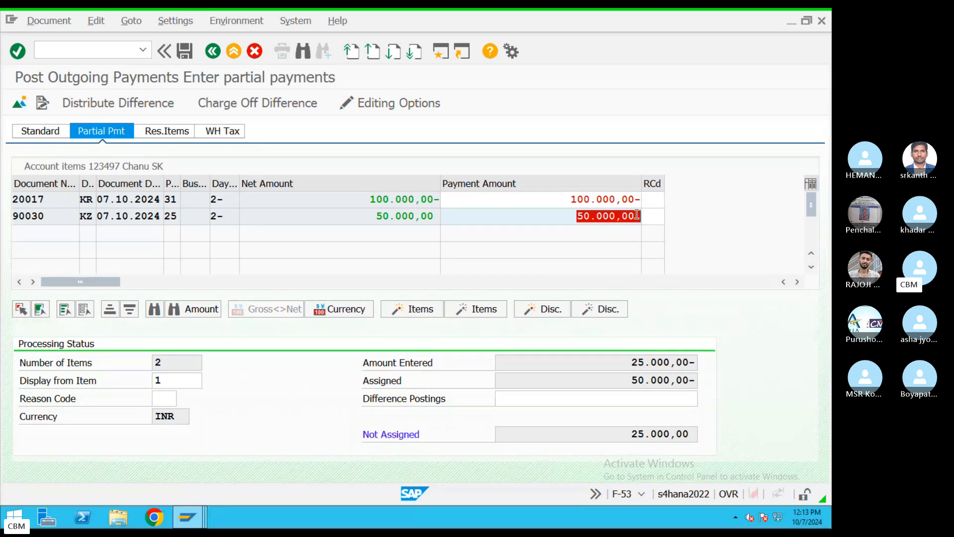
{"action": "type", "text": "25000"}
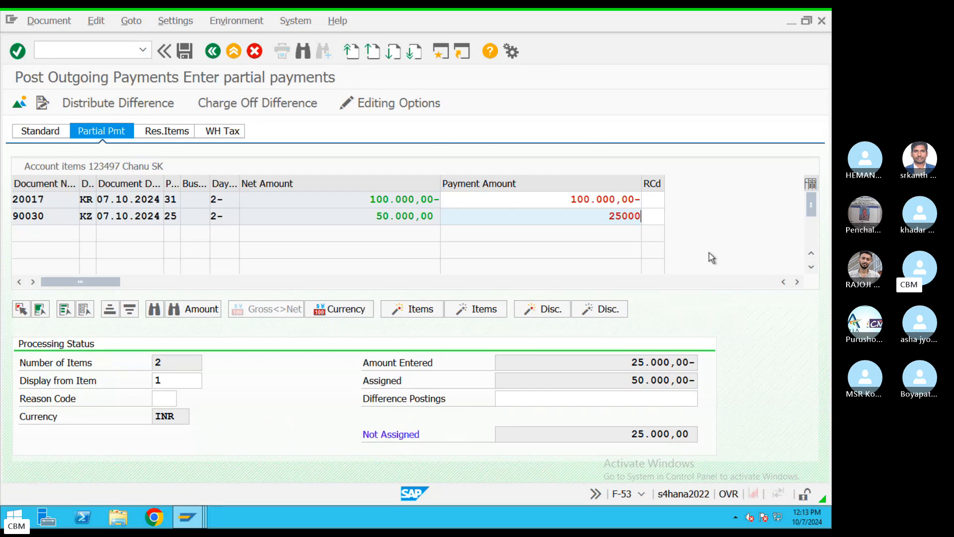
{"action": "key", "text": "Return"}
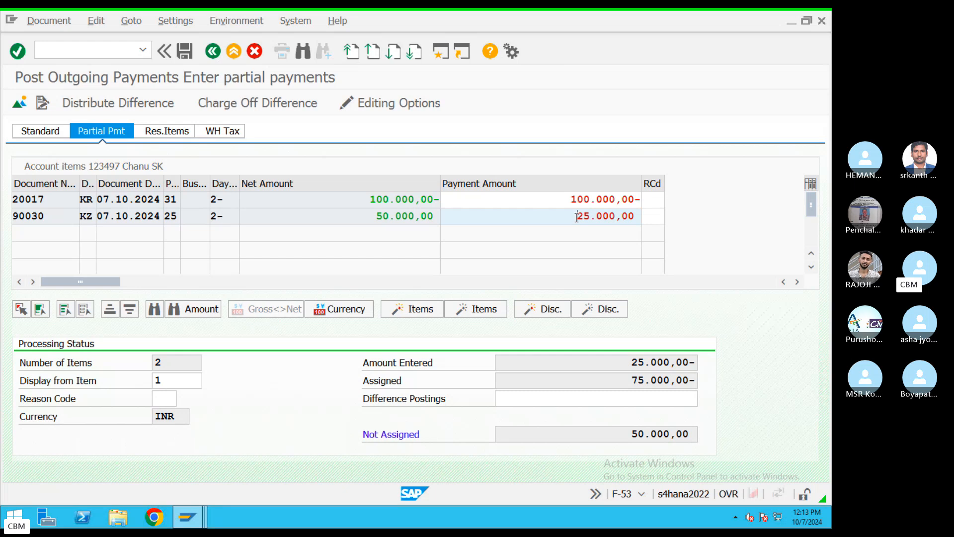
Try to clear the payment amount of the KZ item 90030 in the partial payments.
{"action": "left_click_drag", "start_coordinate": [576, 217], "coordinate": [668, 206]}
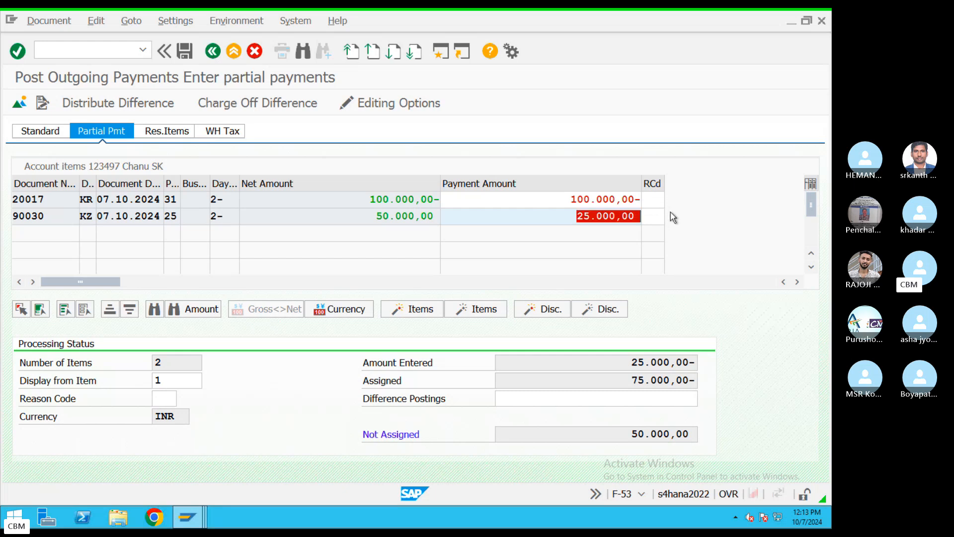
{"action": "key", "text": "BackSpace"}
{"action": "key", "text": "Return"}
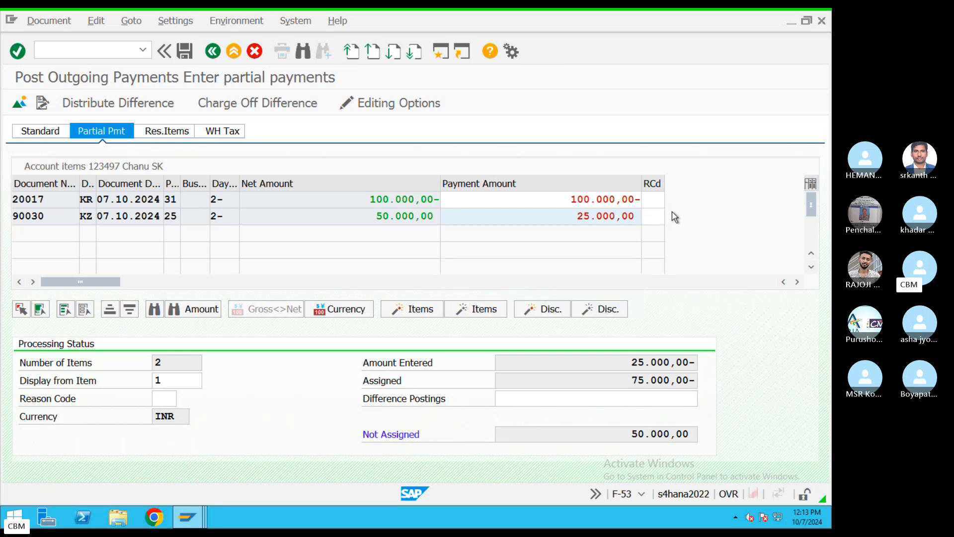
{"action": "left_click_drag", "start_coordinate": [572, 219], "coordinate": [663, 218]}
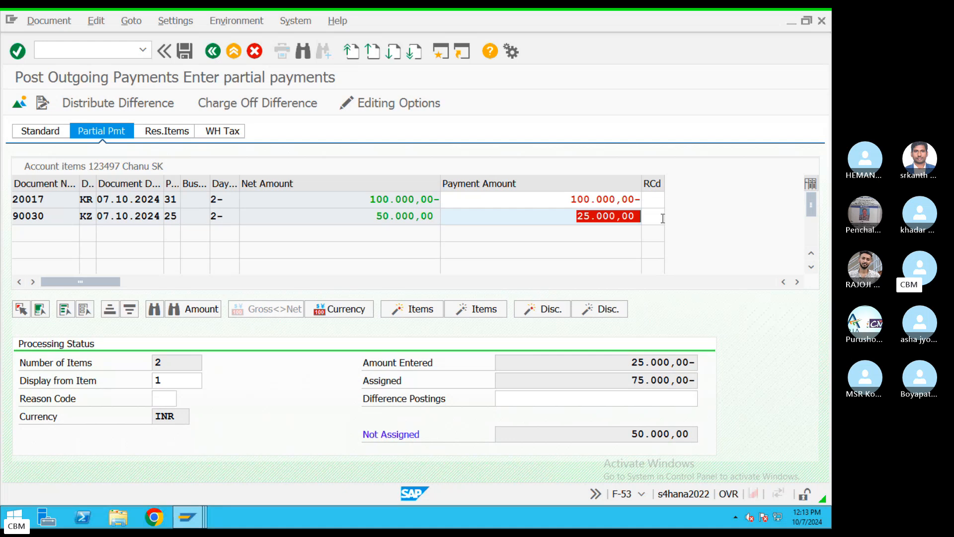
{"action": "key", "text": "BackSpace"}
{"action": "key", "text": "Return"}
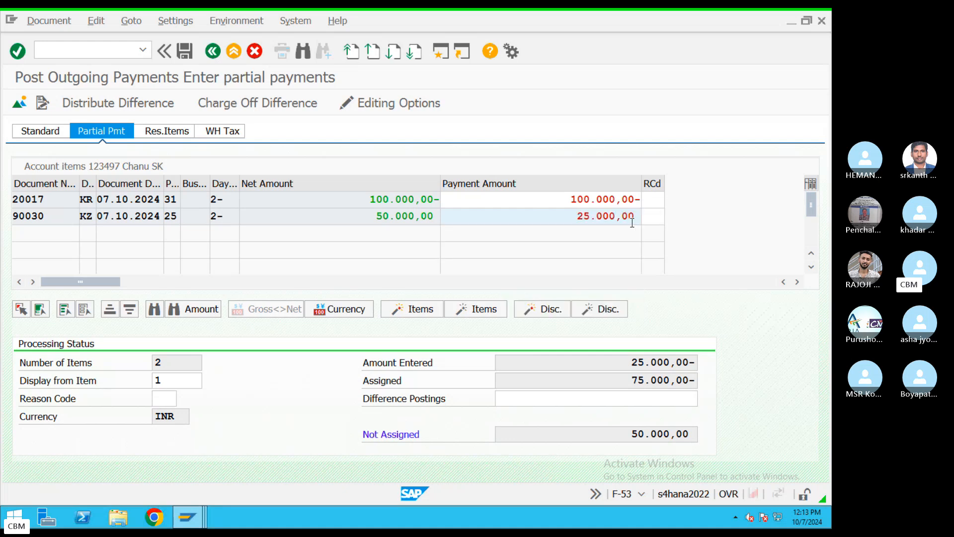
{"action": "left_click_drag", "start_coordinate": [572, 220], "coordinate": [702, 219]}
{"action": "key", "text": "BackSpace"}
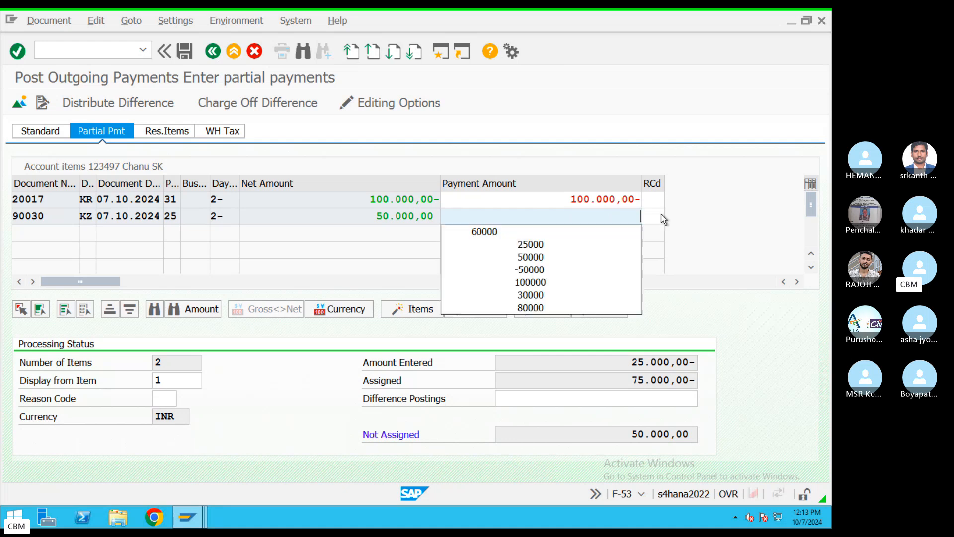
Set the payment amount of the KR invoice item 20017 to 25000 and exit the payment without posting.
{"action": "left_click_drag", "start_coordinate": [564, 205], "coordinate": [652, 203]}
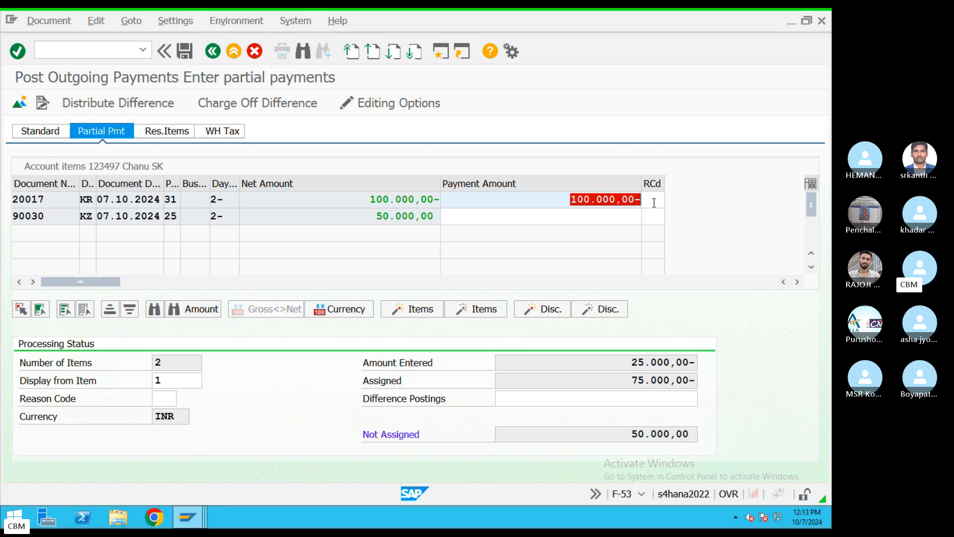
{"action": "type", "text": "2"}
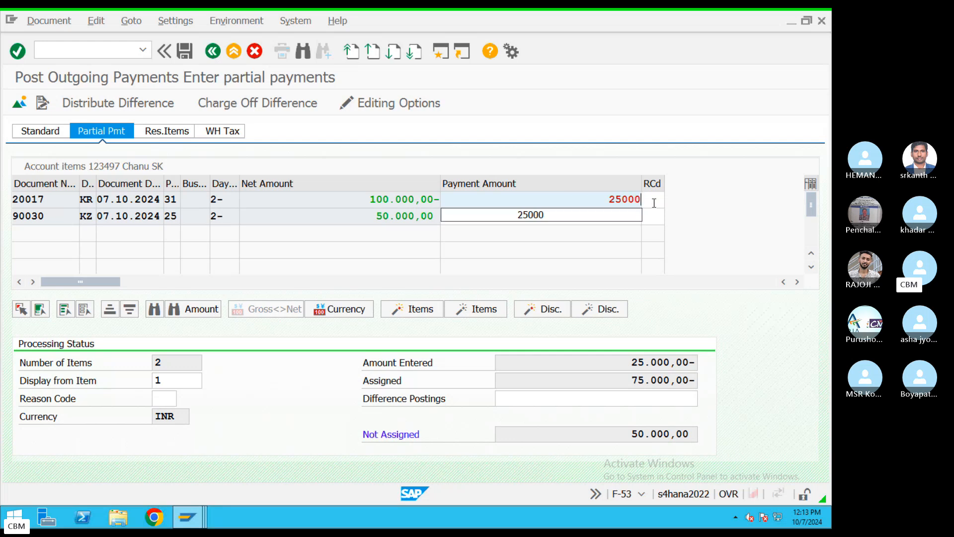
{"action": "type", "text": "5.000"}
{"action": "key", "text": "Return"}
{"action": "left_click_drag", "start_coordinate": [618, 435], "coordinate": [719, 434]}
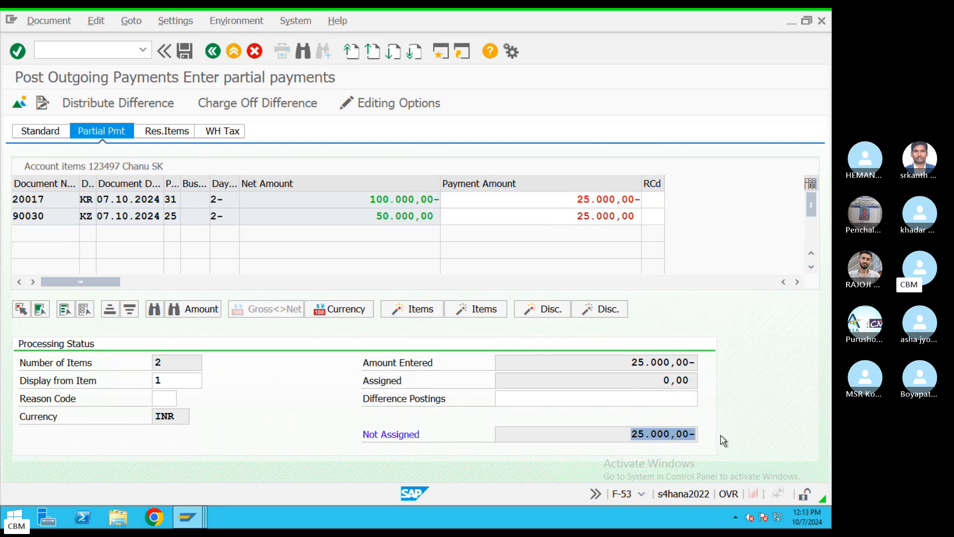
{"action": "left_click", "coordinate": [213, 51]}
{"action": "left_click", "coordinate": [270, 335]}
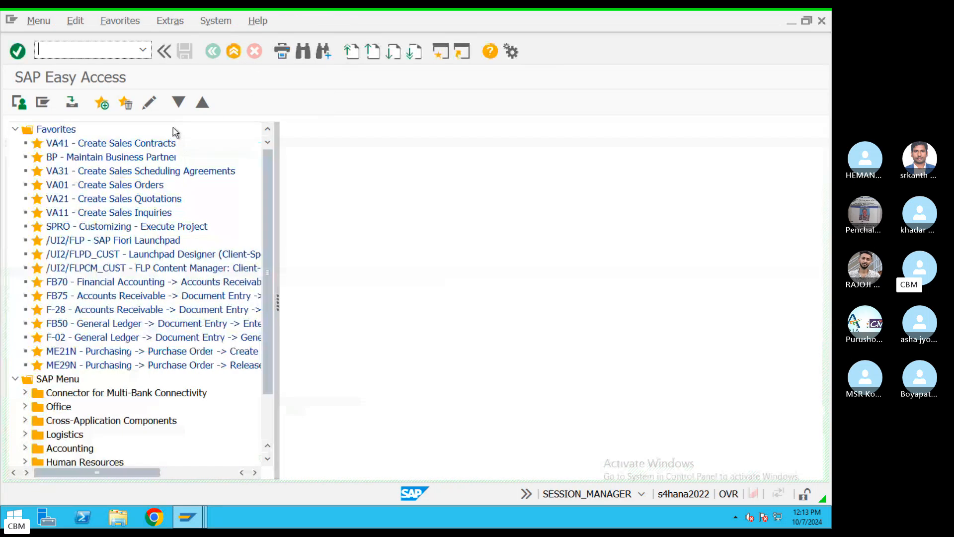
Start a new outgoing payment in F-53 with document date 07.10.2024 and reference REF343.
{"action": "type", "text": "F-53"}
{"action": "key", "text": "Return"}
{"action": "left_click", "coordinate": [147, 131]}
{"action": "left_click", "coordinate": [144, 146]}
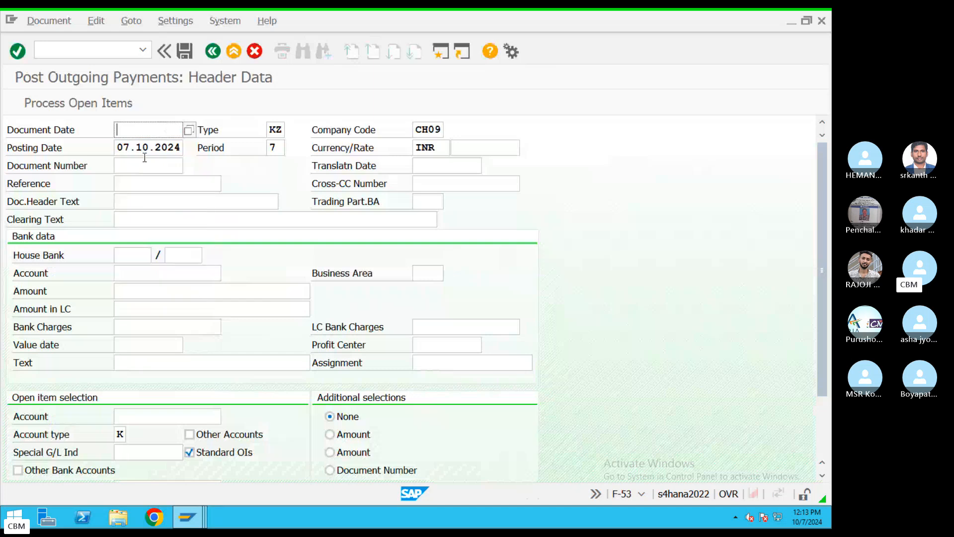
{"action": "left_click", "coordinate": [144, 169]}
{"action": "left_click", "coordinate": [154, 186]}
{"action": "left_click", "coordinate": [149, 197]}
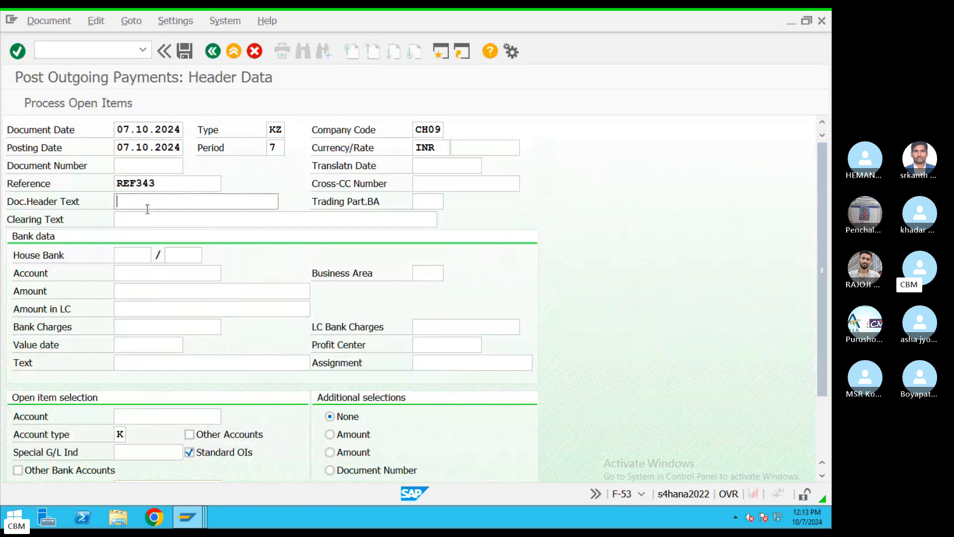
Enter "Partial Clearing" as the document header text and "TEST" as the clearing text.
{"action": "left_click", "coordinate": [150, 202]}
{"action": "left_click", "coordinate": [144, 217]}
{"action": "left_click", "coordinate": [142, 226]}
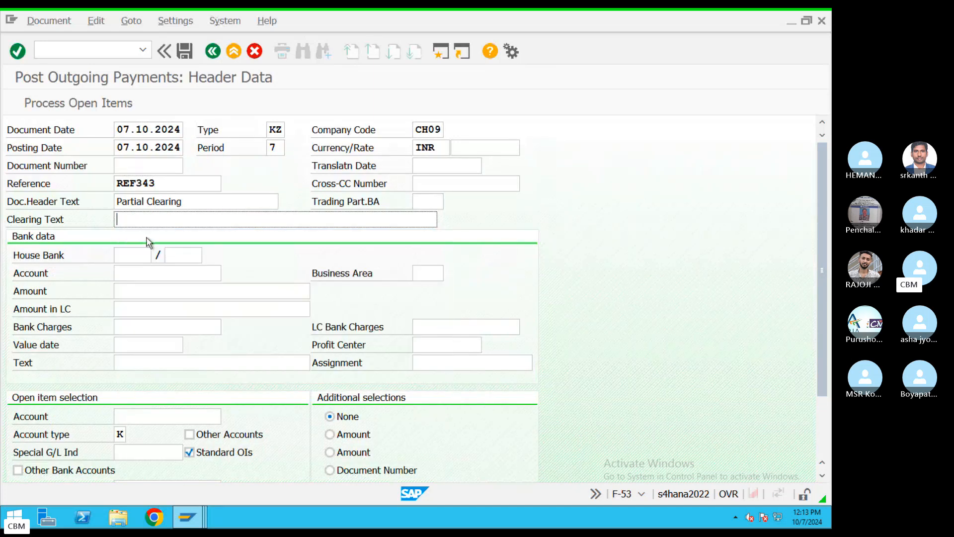
{"action": "left_click", "coordinate": [143, 239]}
Enter house bank CITI with account ID 990 in the bank data.
{"action": "left_click", "coordinate": [140, 249]}
{"action": "left_click", "coordinate": [140, 250]}
{"action": "left_click", "coordinate": [134, 271]}
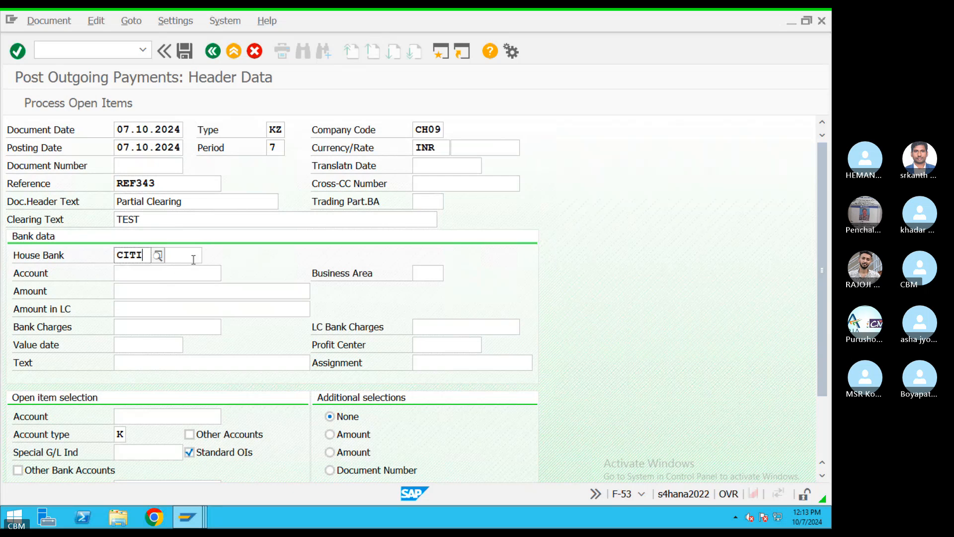
{"action": "left_click", "coordinate": [192, 256]}
{"action": "left_click", "coordinate": [187, 272]}
Enter G/L account 200101, an amount of 25000 and the text "Partial clearing" in the bank data.
{"action": "left_click", "coordinate": [152, 272]}
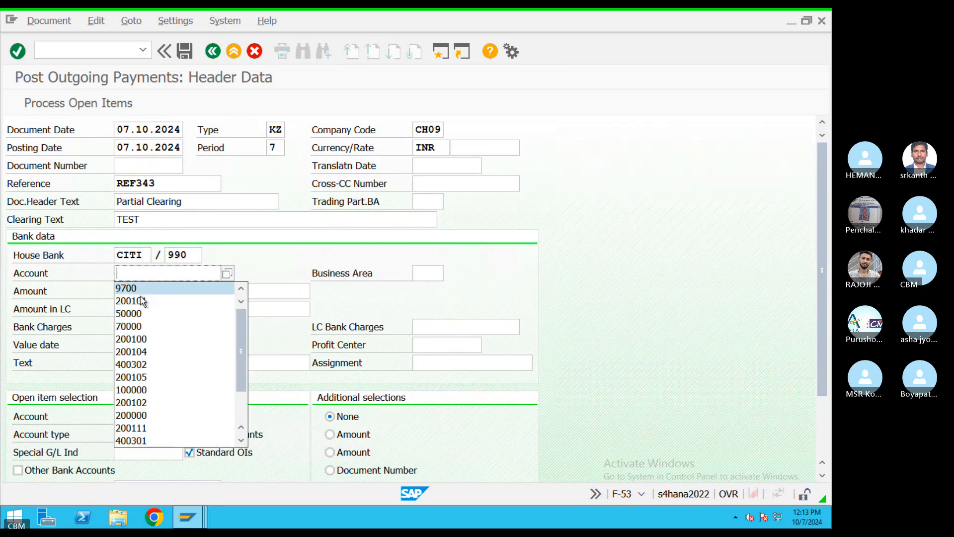
{"action": "left_click", "coordinate": [139, 298]}
{"action": "left_click", "coordinate": [140, 297]}
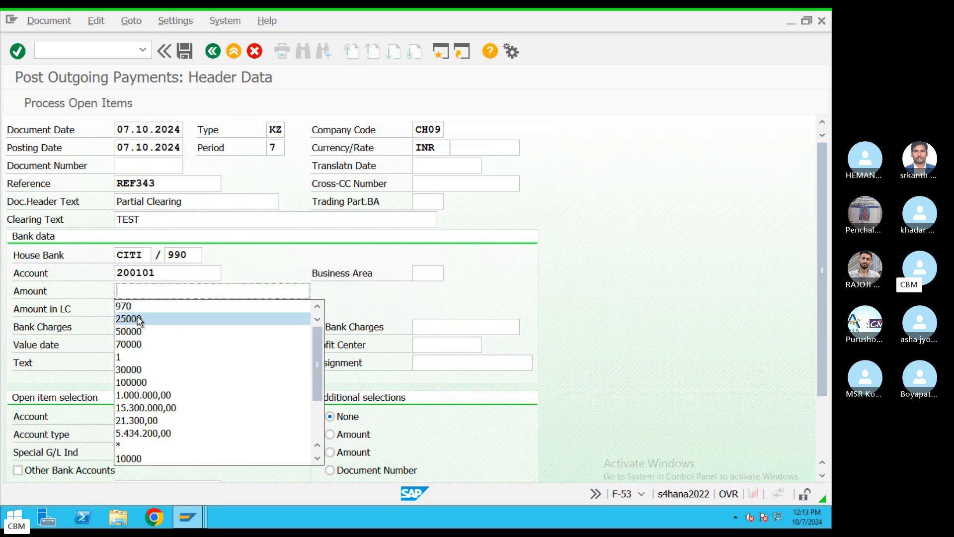
{"action": "left_click", "coordinate": [141, 317]}
{"action": "left_click", "coordinate": [153, 365]}
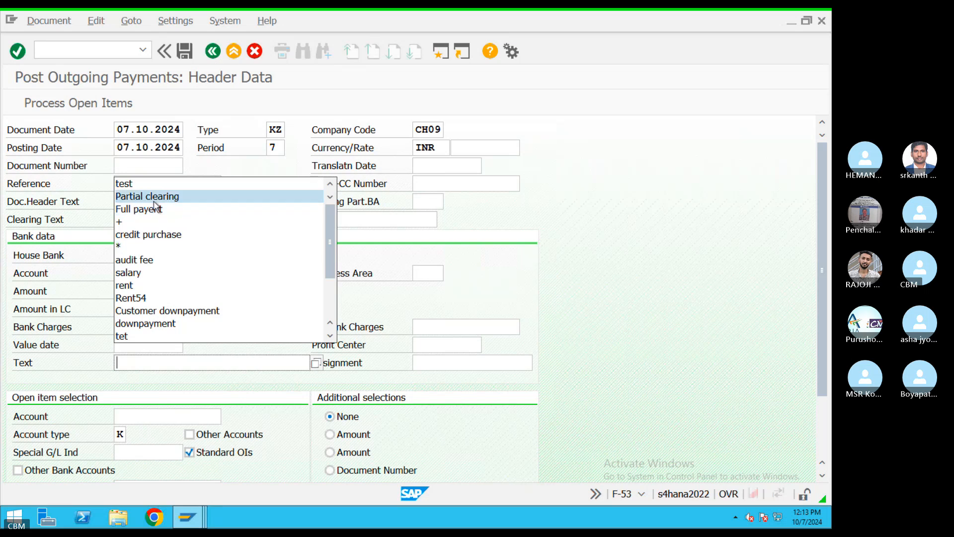
{"action": "left_click", "coordinate": [155, 197]}
Select the supplier's account number for the open item selection and process its open items.
{"action": "left_click", "coordinate": [141, 414]}
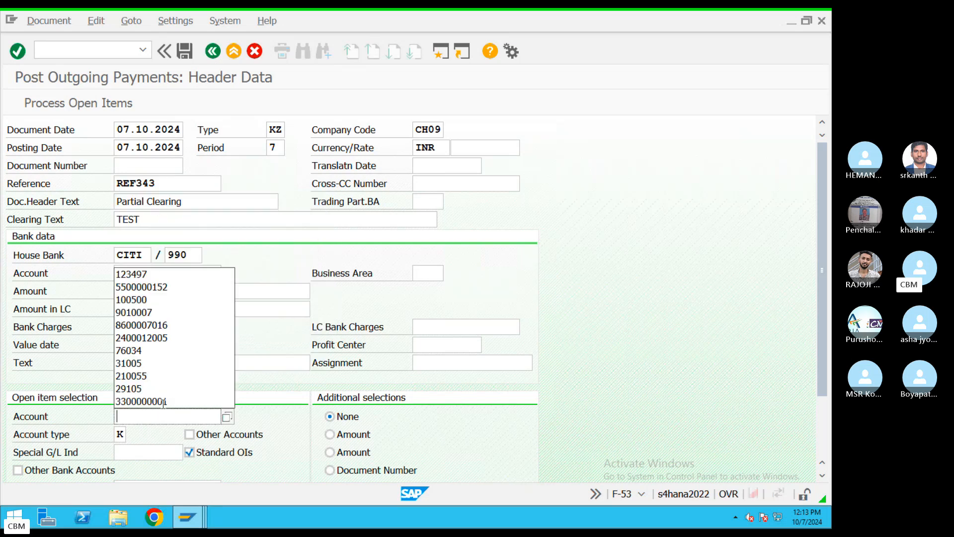
{"action": "left_click", "coordinate": [143, 272]}
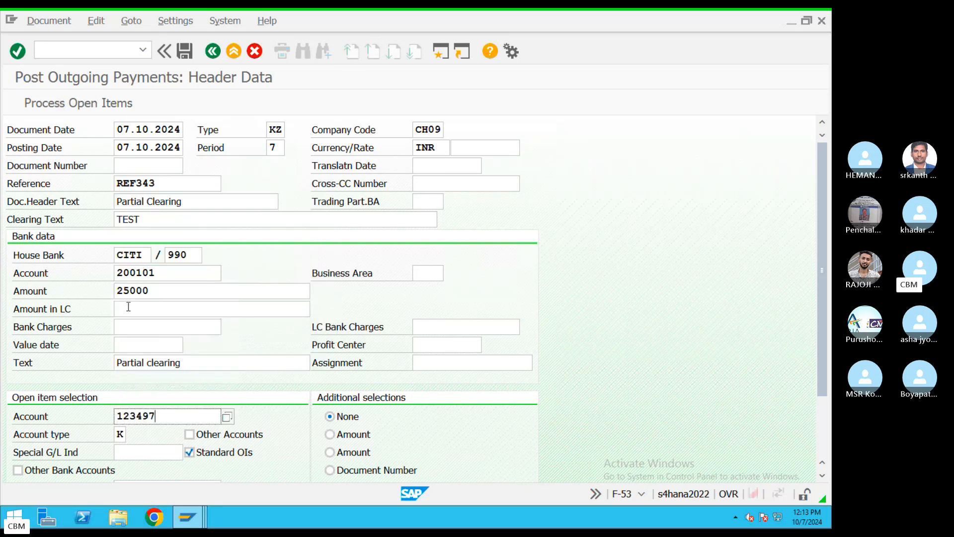
{"action": "left_click", "coordinate": [78, 103]}
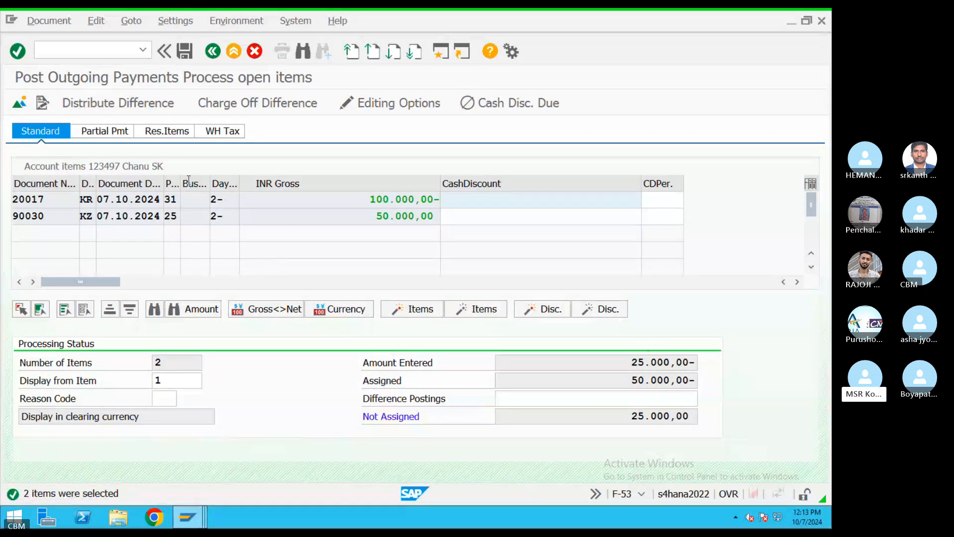
Create a residual item of -25000 for the KR invoice item 20017.
{"action": "left_click", "coordinate": [175, 133]}
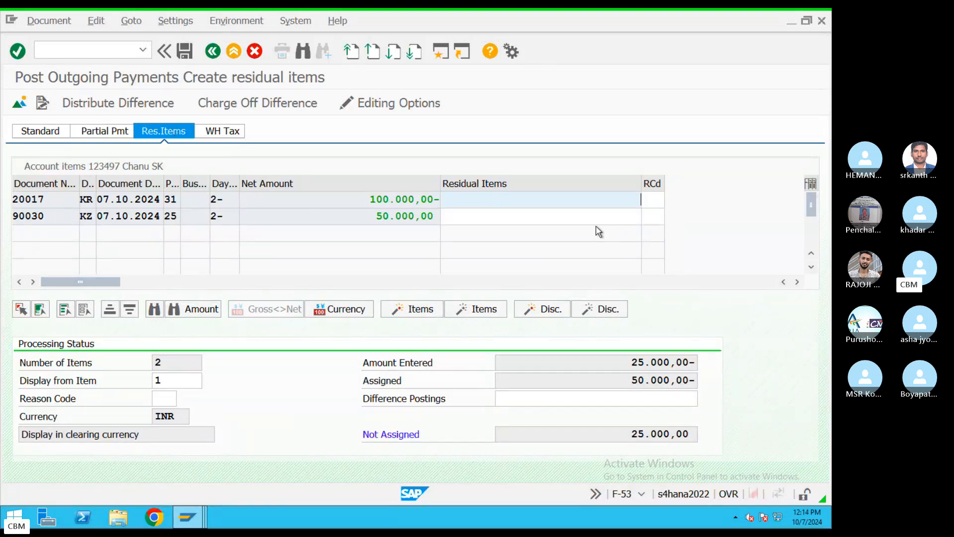
{"action": "type", "text": "-"}
{"action": "key", "text": "BackSpace"}
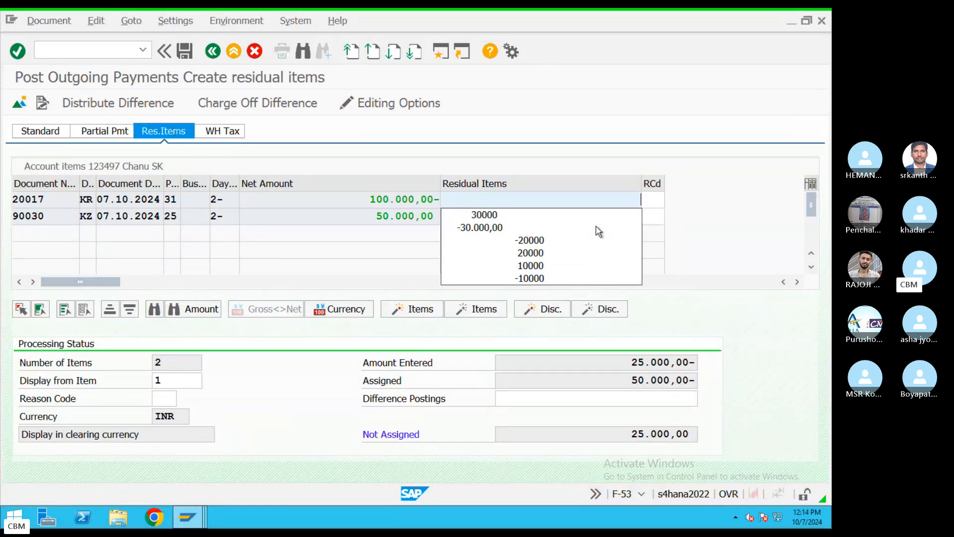
{"action": "type", "text": "-"}
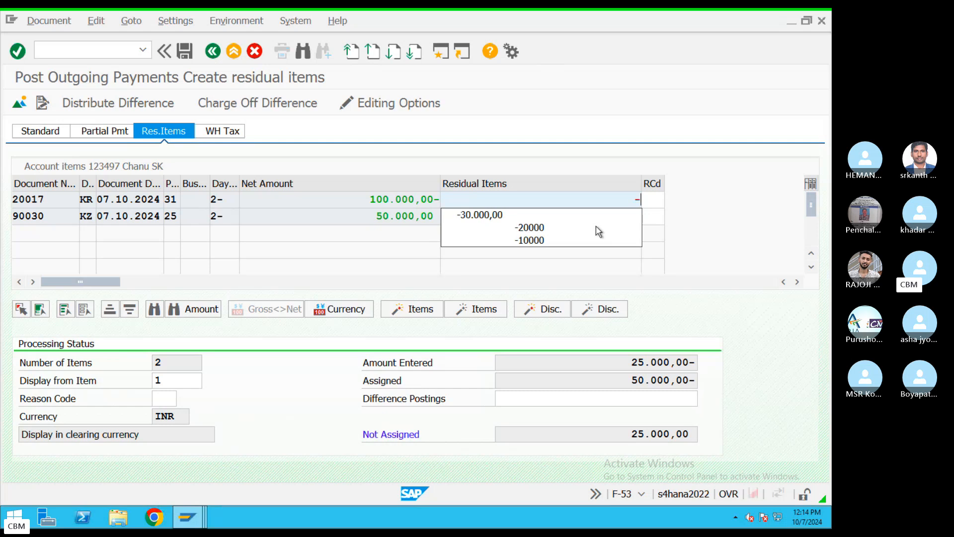
{"action": "type", "text": "25000"}
{"action": "key", "text": "Return"}
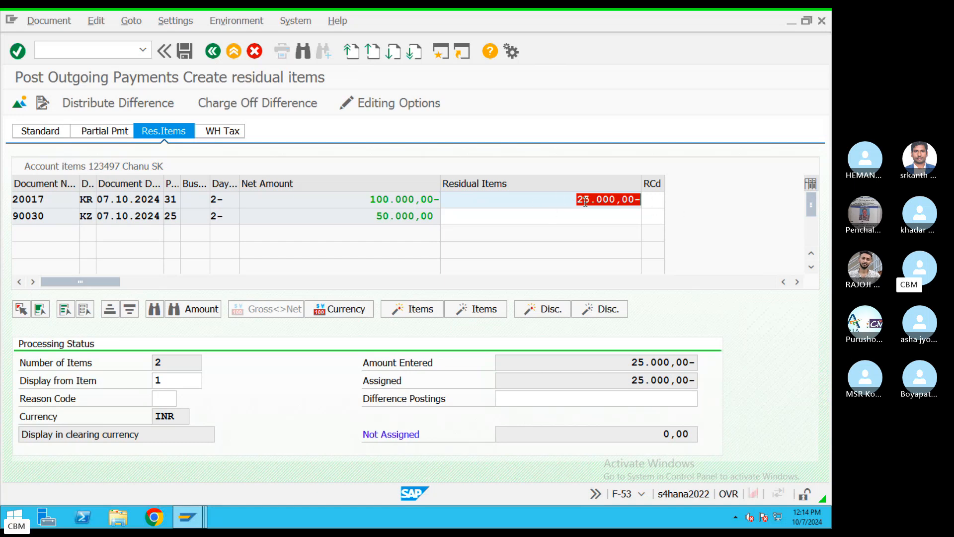
Simulate the outgoing payment document and post it.
{"action": "left_click", "coordinate": [44, 22]}
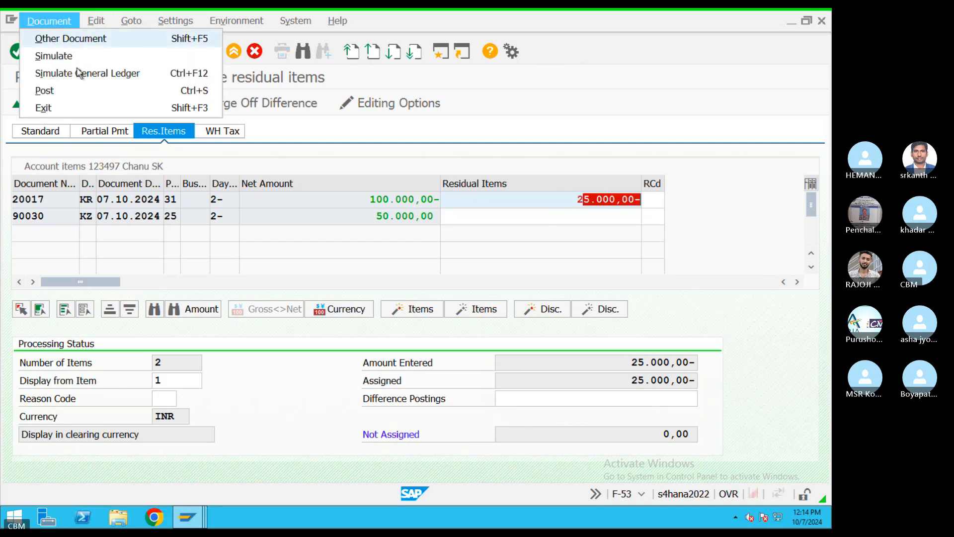
{"action": "left_click", "coordinate": [64, 59]}
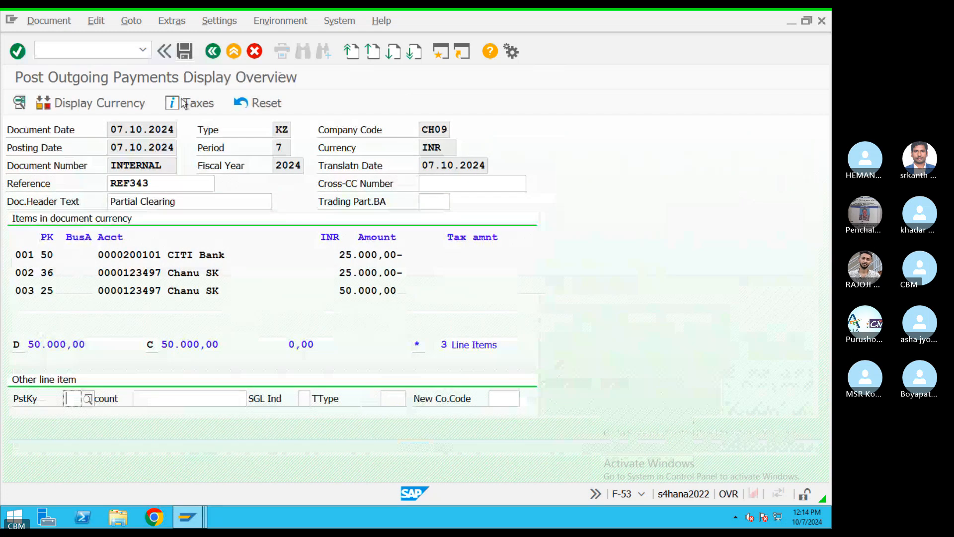
{"action": "left_click", "coordinate": [185, 52]}
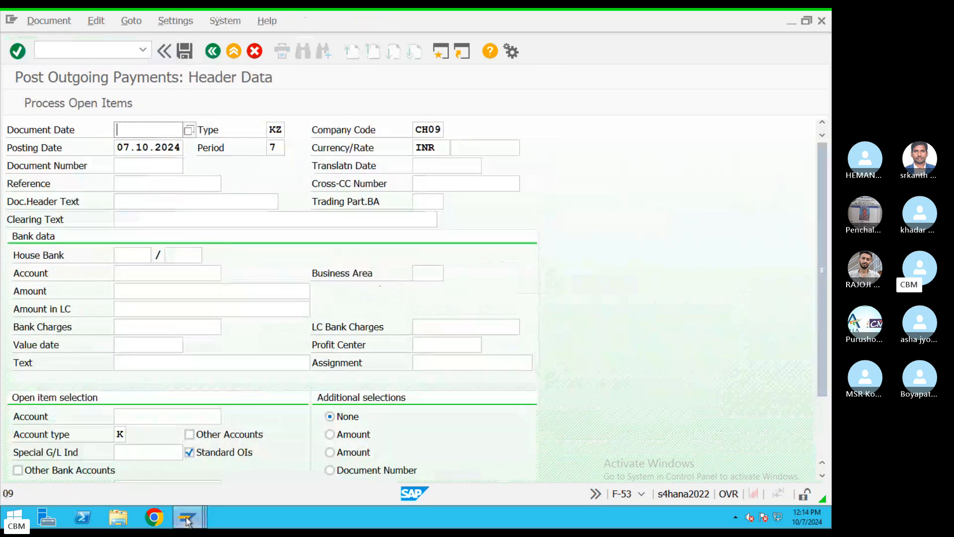
Switch to the vendor line item display in FBL1N and refresh the list.
{"action": "mouse_move", "coordinate": [188, 520]}
{"action": "left_click", "coordinate": [621, 465]}
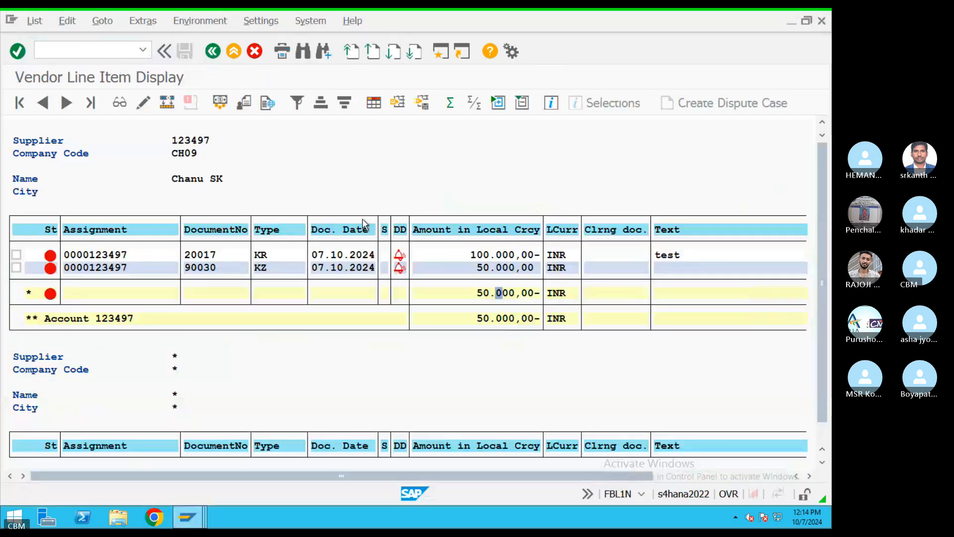
{"action": "left_click", "coordinate": [35, 21]}
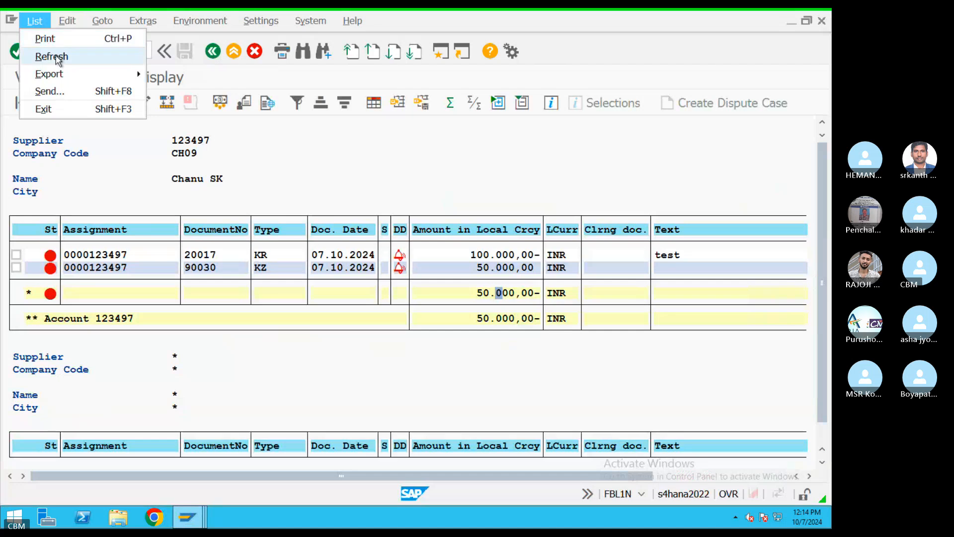
{"action": "left_click", "coordinate": [51, 57]}
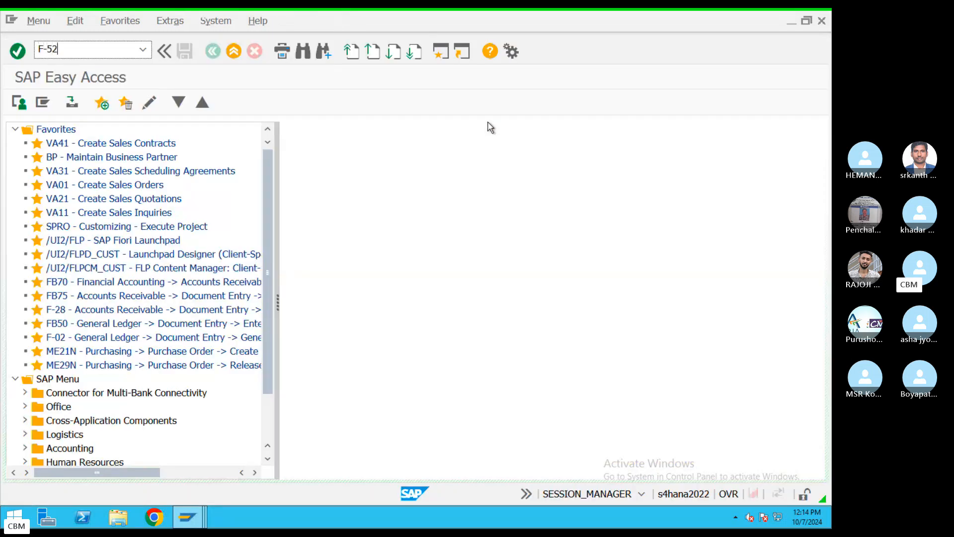
Open transaction F-53 and fill in document date 07.10.2024, reference REF343 and clearing text "test".
{"action": "key", "text": "Return"}
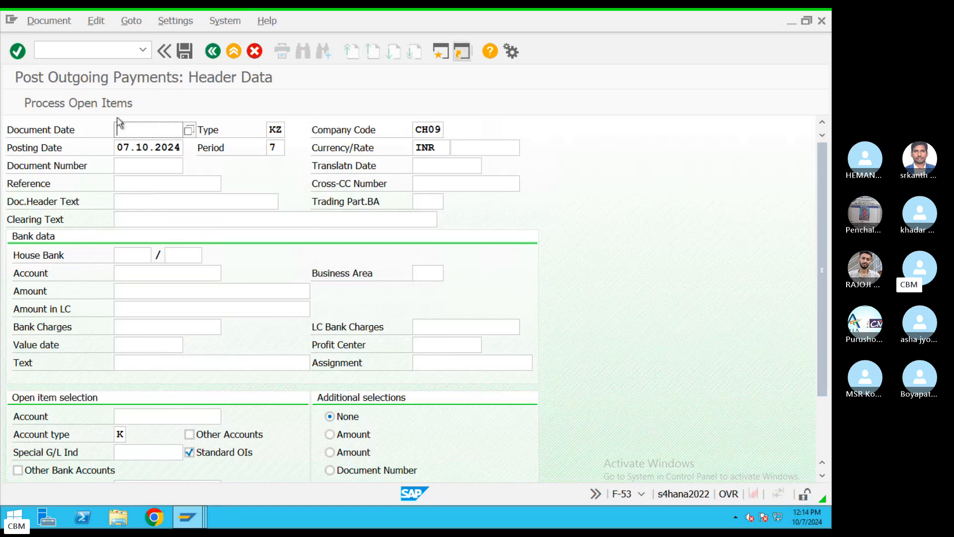
{"action": "left_click_drag", "start_coordinate": [119, 148], "coordinate": [248, 148]}
{"action": "key", "text": "ctrl+c"}
{"action": "left_click", "coordinate": [166, 130]}
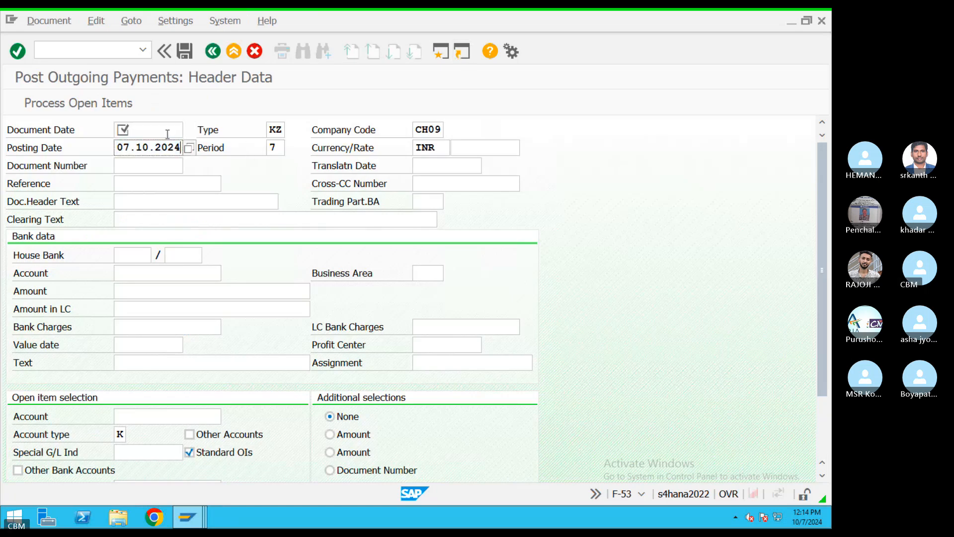
{"action": "key", "text": "ctrl+v"}
{"action": "left_click", "coordinate": [202, 188]}
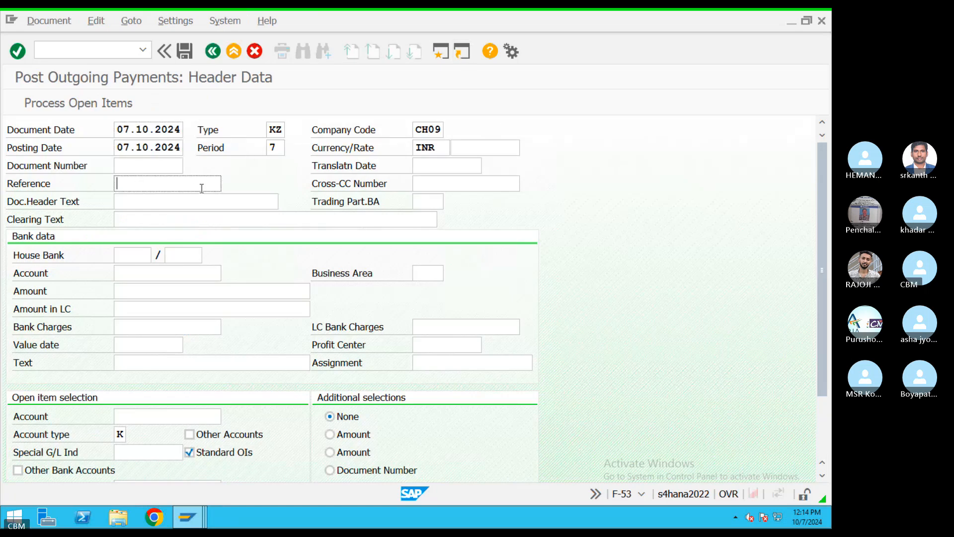
{"action": "type", "text": "REF343"}
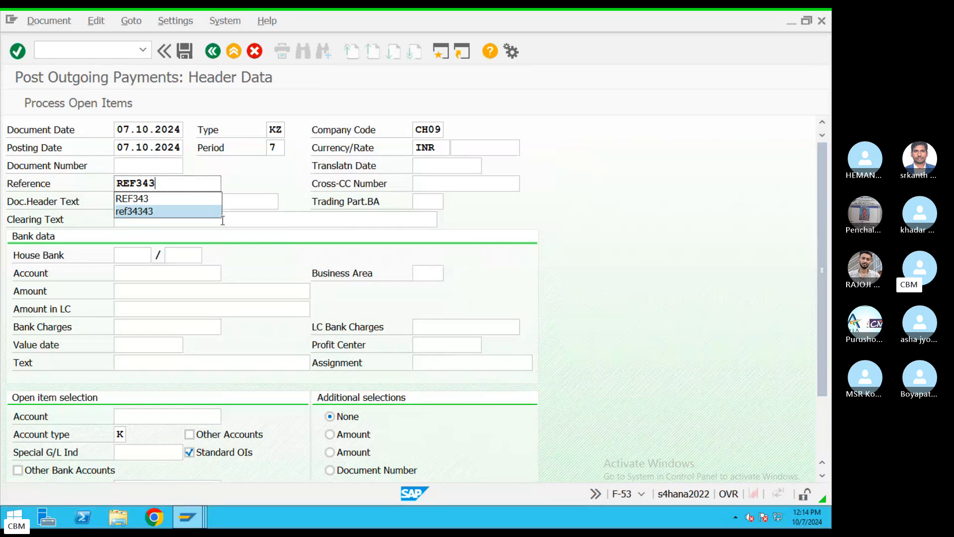
{"action": "left_click", "coordinate": [222, 221]}
{"action": "type", "text": "test"}
Select house bank CITI with account ID 990 in the payment's bank data.
{"action": "left_click", "coordinate": [141, 255]}
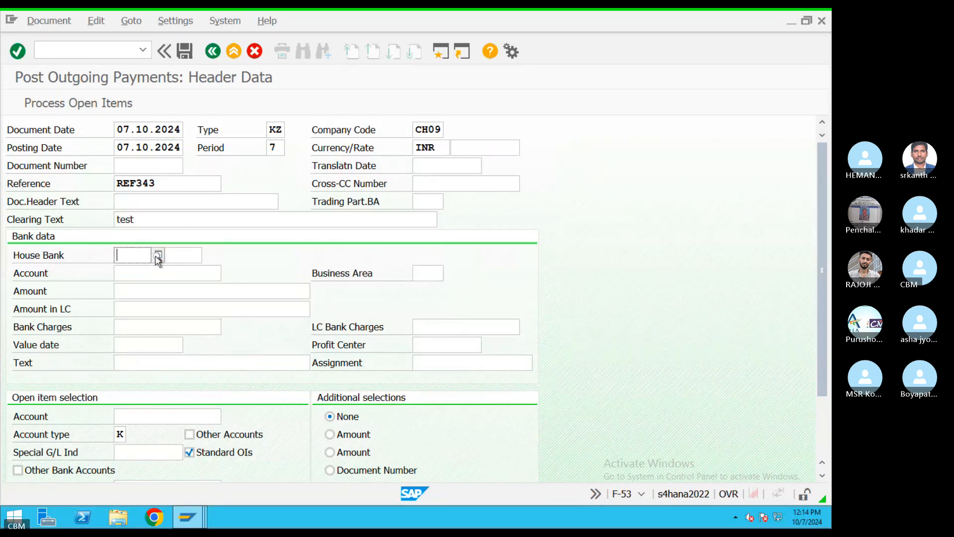
{"action": "left_click", "coordinate": [150, 255]}
{"action": "left_click", "coordinate": [210, 319]}
{"action": "left_click", "coordinate": [201, 256]}
{"action": "left_click", "coordinate": [209, 255]}
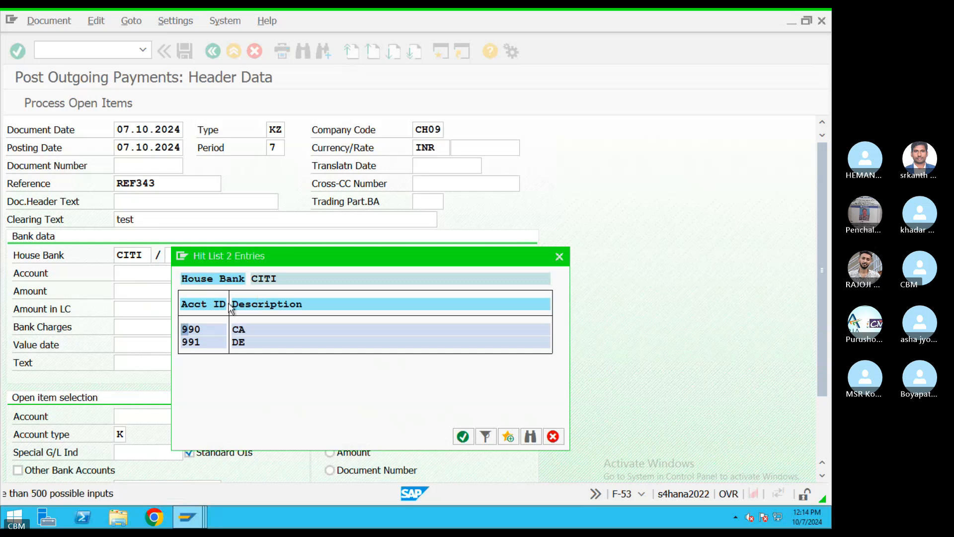
{"action": "left_click", "coordinate": [191, 328]}
Complete the bank data with G/L account 200101, an amount of 25000 and the text "test".
{"action": "left_click", "coordinate": [138, 276]}
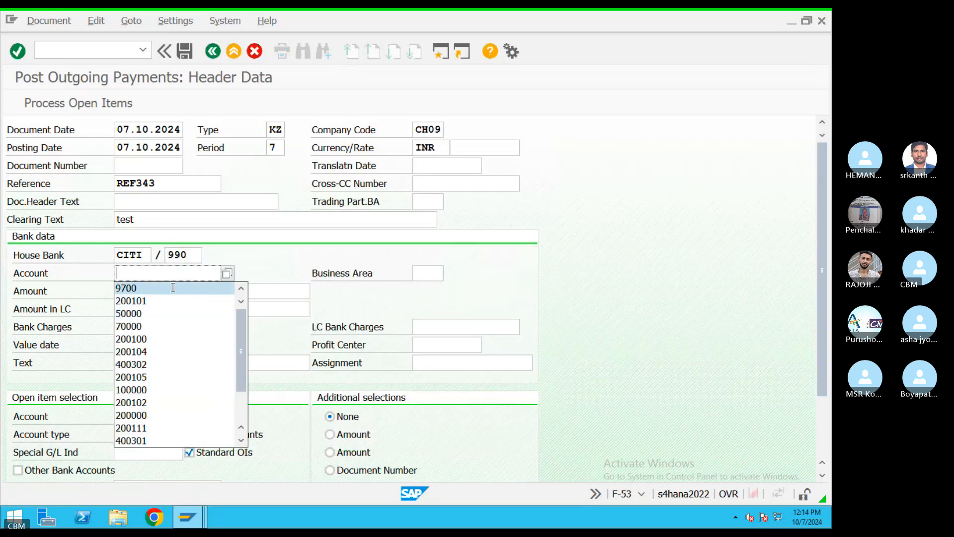
{"action": "left_click", "coordinate": [133, 301]}
{"action": "left_click", "coordinate": [144, 294]}
{"action": "type", "text": "2"}
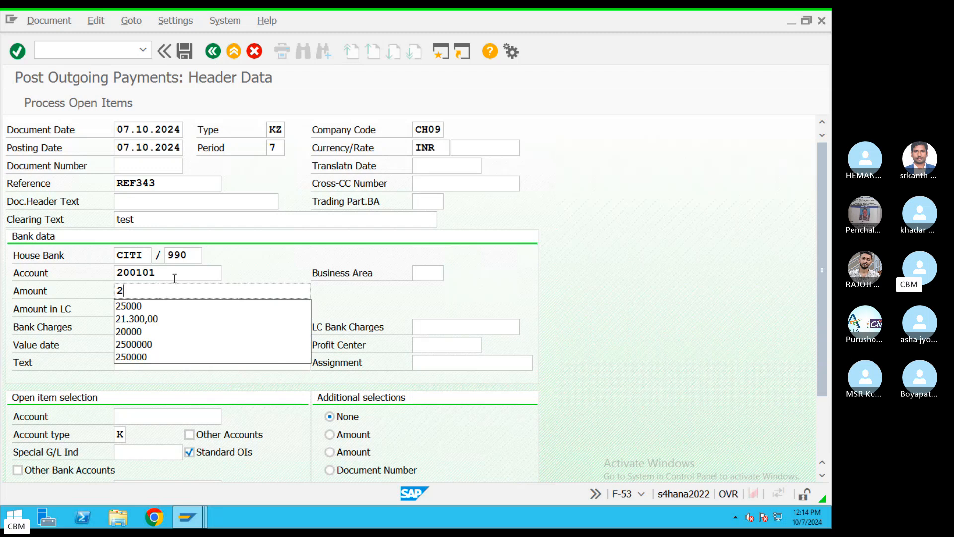
{"action": "type", "text": "5000"}
{"action": "left_click", "coordinate": [143, 365]}
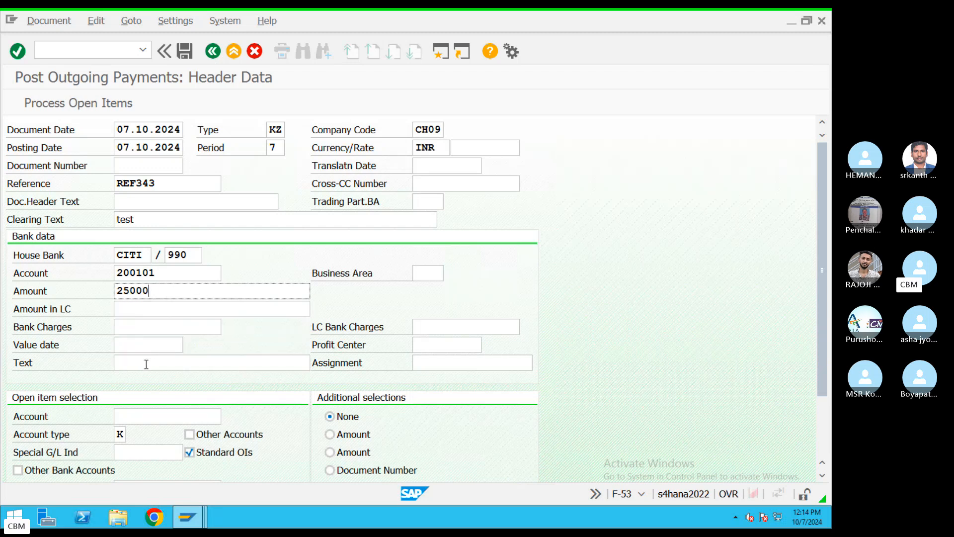
{"action": "type", "text": "tes"}
{"action": "left_click", "coordinate": [139, 381]}
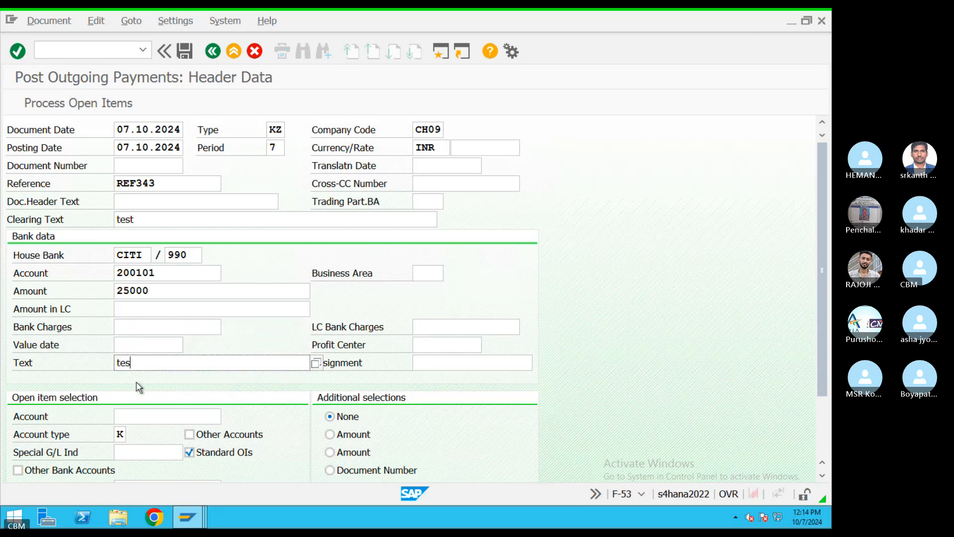
Process the supplier's open items by selecting its account number, and post the outgoing payment.
{"action": "left_click", "coordinate": [132, 416]}
{"action": "type", "text": "25"}
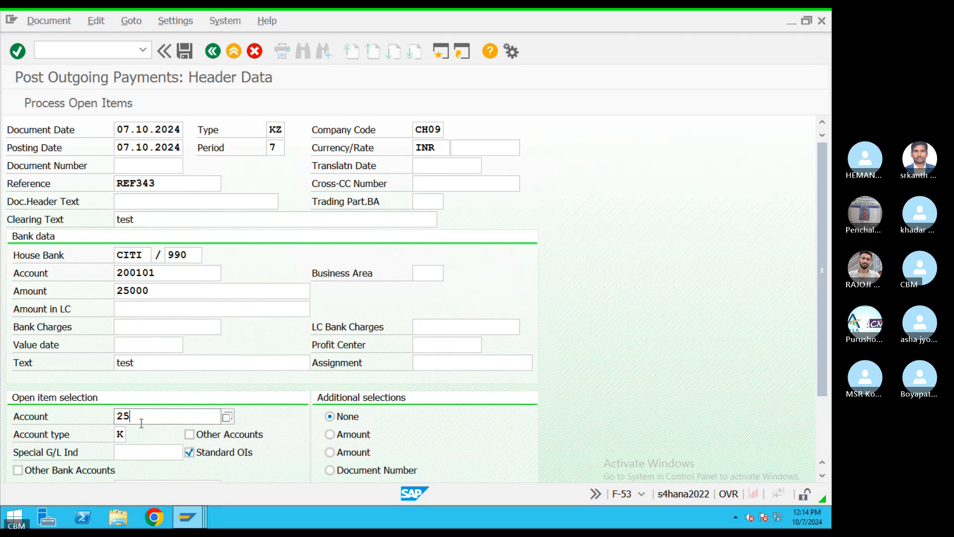
{"action": "left_click_drag", "start_coordinate": [132, 418], "coordinate": [87, 423]}
{"action": "key", "text": "BackSpace"}
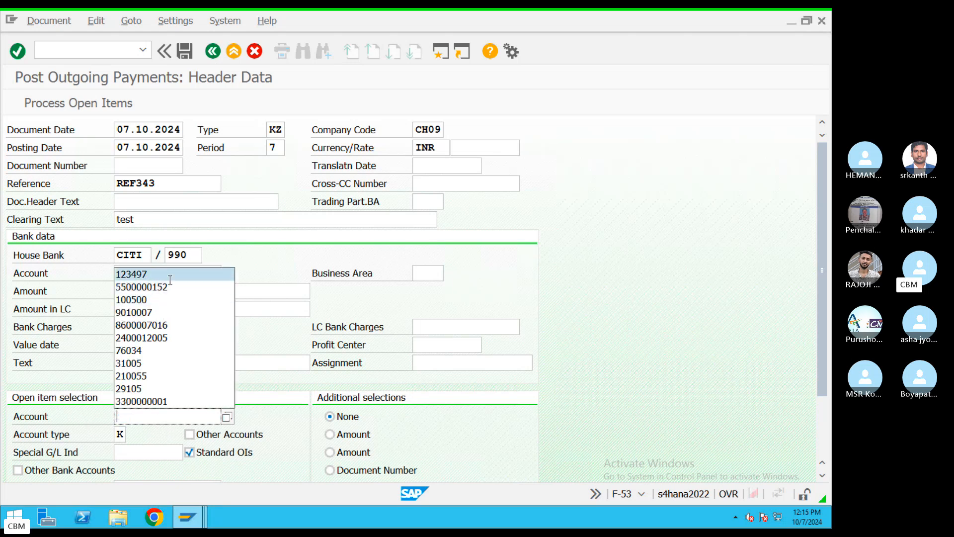
{"action": "left_click", "coordinate": [132, 274]}
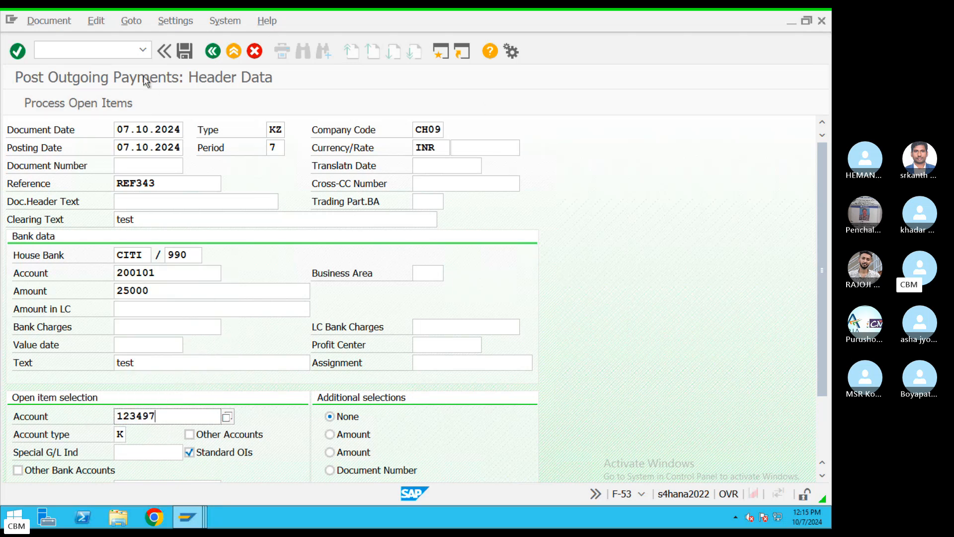
{"action": "left_click", "coordinate": [92, 102]}
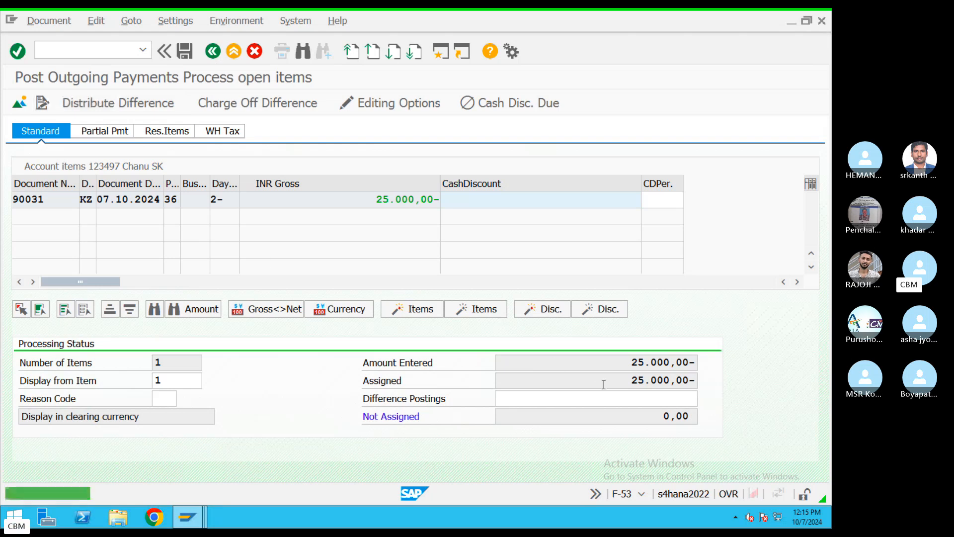
{"action": "left_click", "coordinate": [182, 54]}
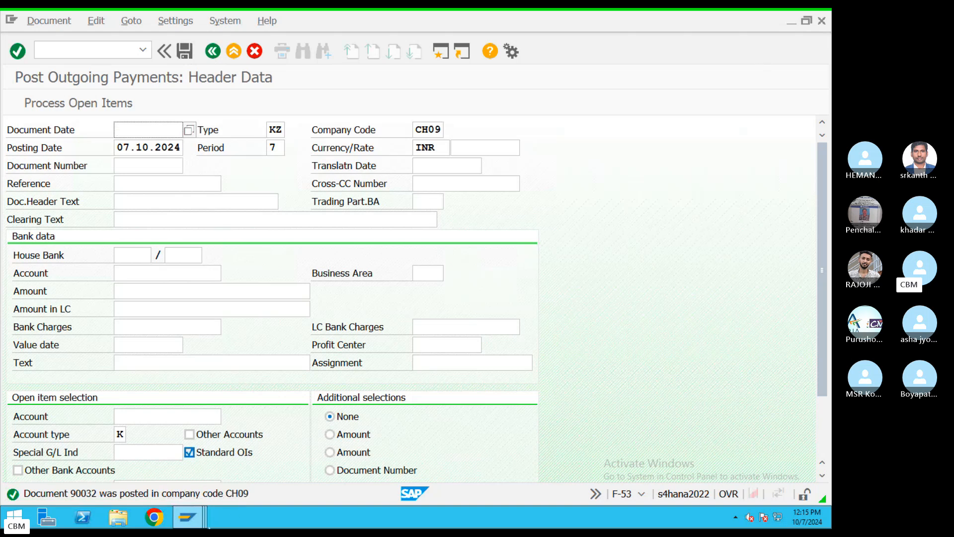
Switch to the FBL1N vendor line item display and refresh the list to check the supplier's open items.
{"action": "left_click", "coordinate": [187, 519]}
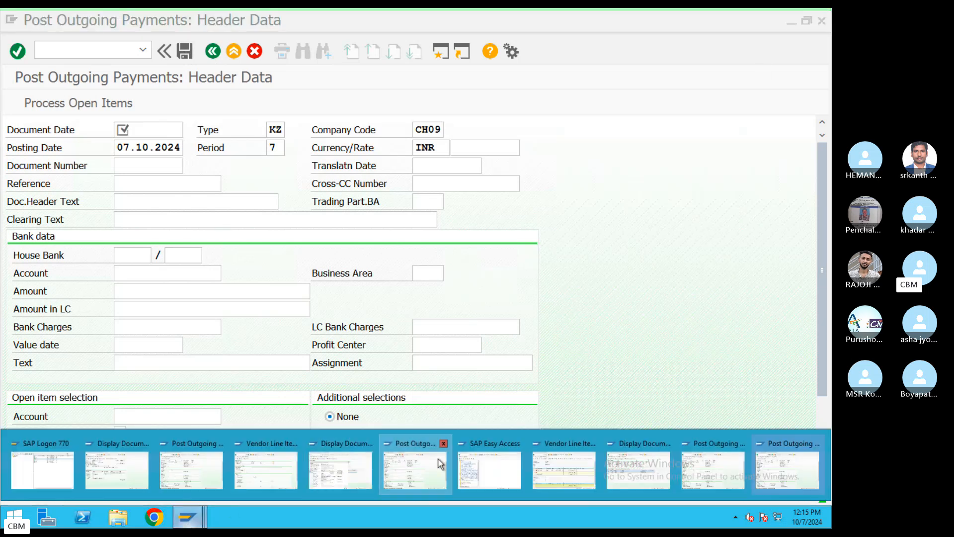
{"action": "left_click", "coordinate": [555, 476]}
{"action": "left_click", "coordinate": [34, 21]}
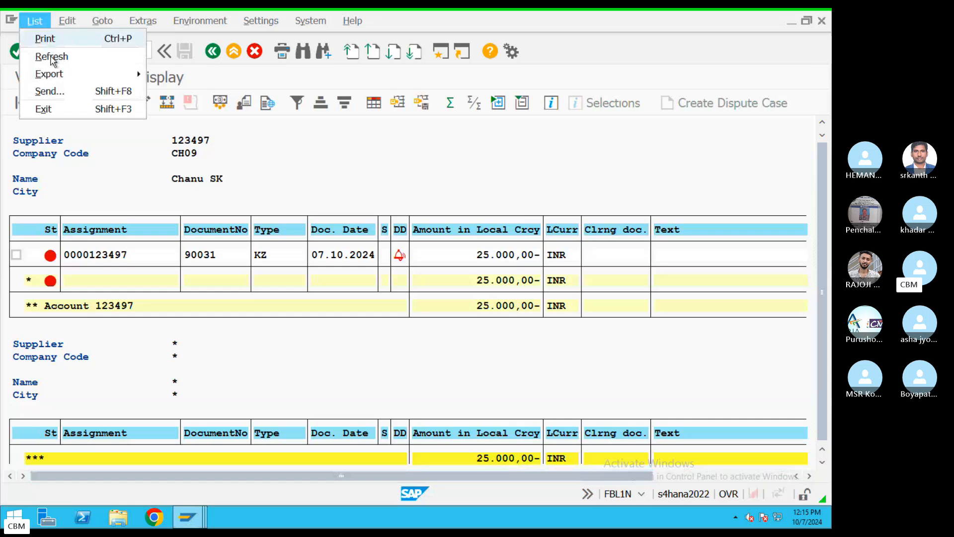
{"action": "left_click", "coordinate": [51, 56]}
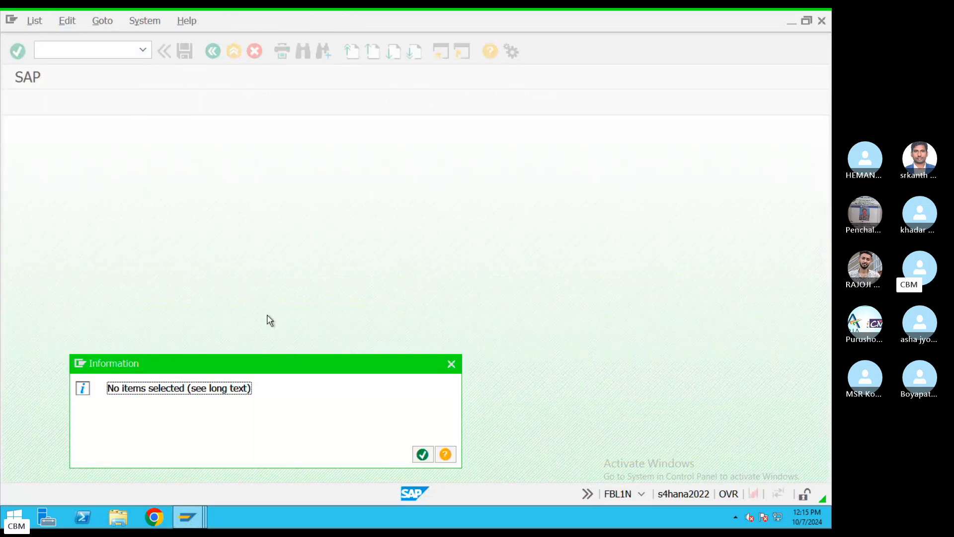
{"action": "left_click", "coordinate": [422, 454]}
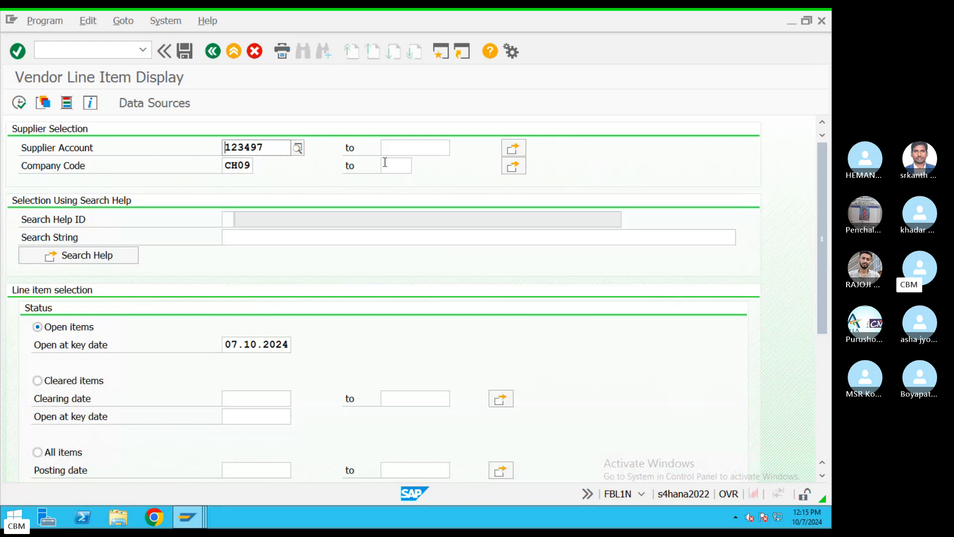
Open transaction FB60 and choose the first supplier of company code CH09 as the invoice's vendor.
{"action": "left_click", "coordinate": [234, 51]}
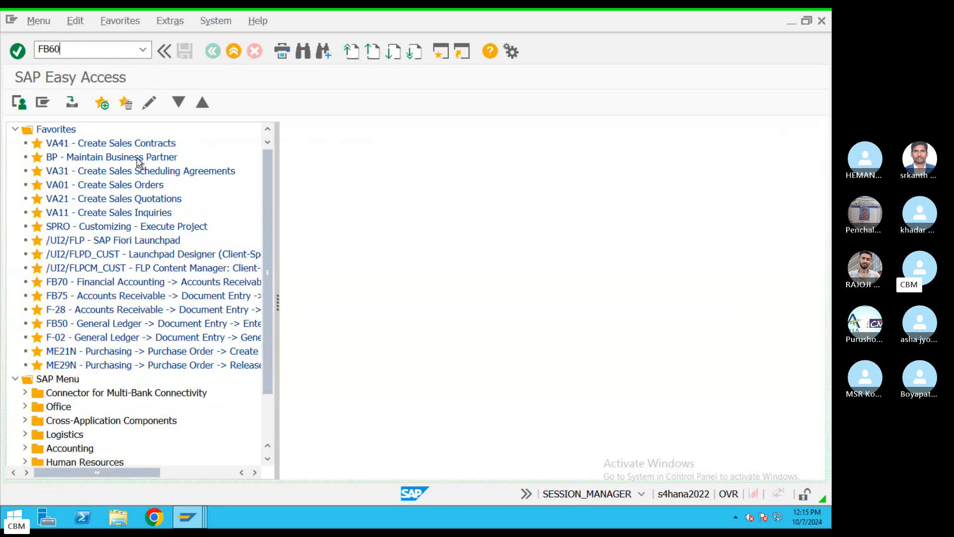
{"action": "key", "text": "Return"}
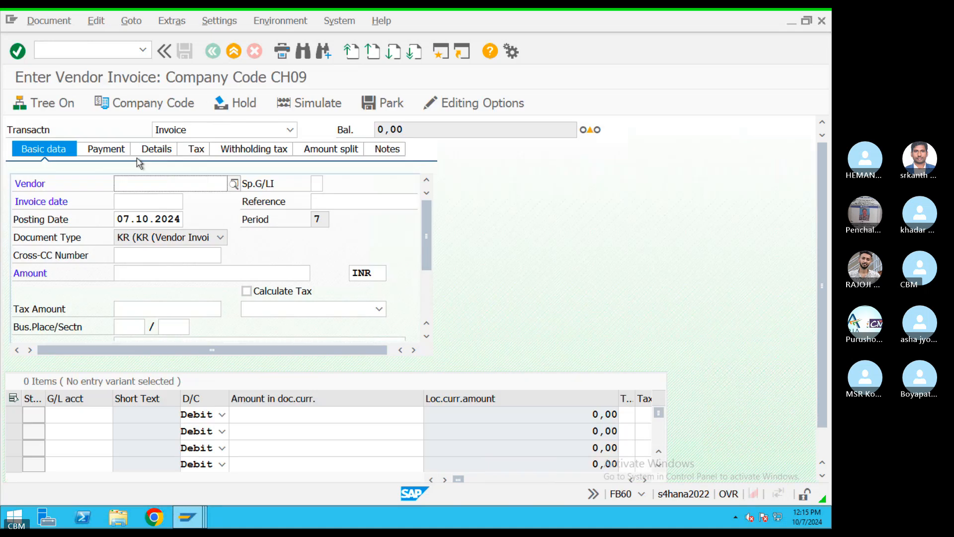
{"action": "left_click", "coordinate": [232, 184]}
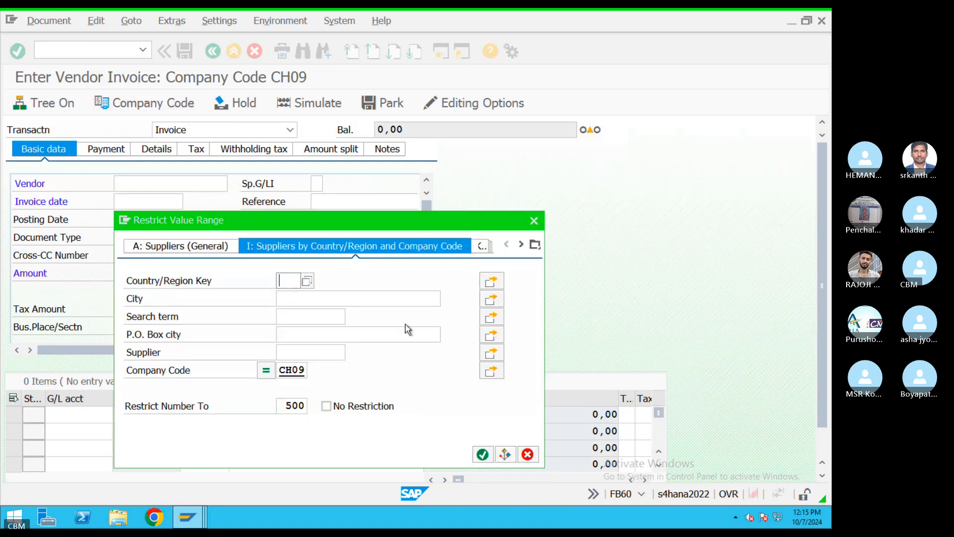
{"action": "left_click", "coordinate": [485, 454]}
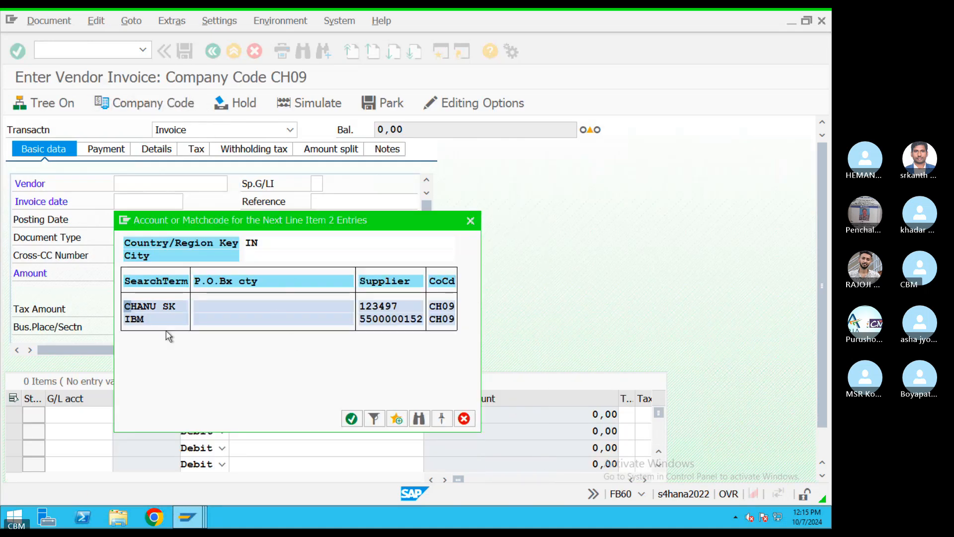
{"action": "double_click", "coordinate": [156, 309]}
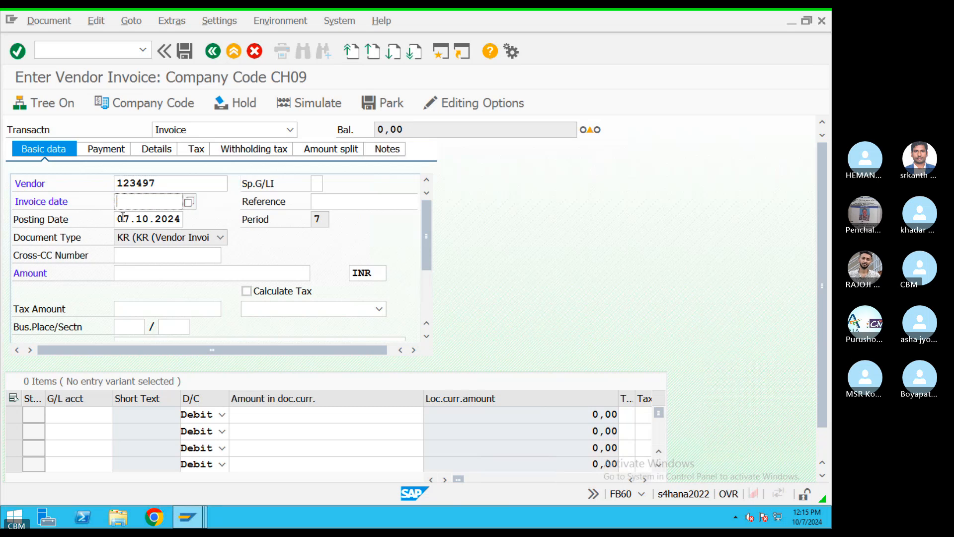
Set the vendor invoice date to 07.10.2024 and the reference to TEST343.
{"action": "left_click_drag", "start_coordinate": [120, 219], "coordinate": [184, 219]}
{"action": "key", "text": "ctrl+c"}
{"action": "left_click", "coordinate": [174, 201]}
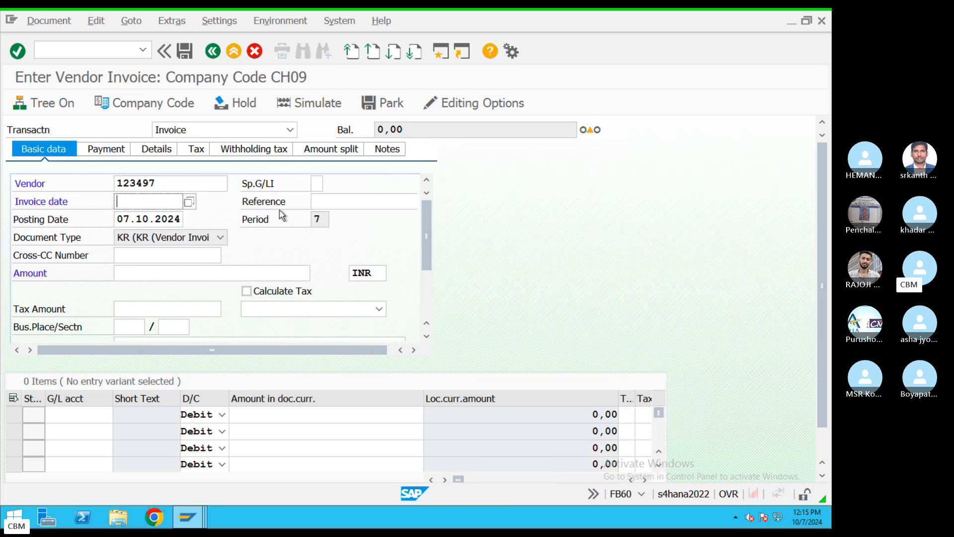
{"action": "key", "text": "ctrl+v"}
{"action": "left_click", "coordinate": [375, 207]}
{"action": "type", "text": "TEST343"}
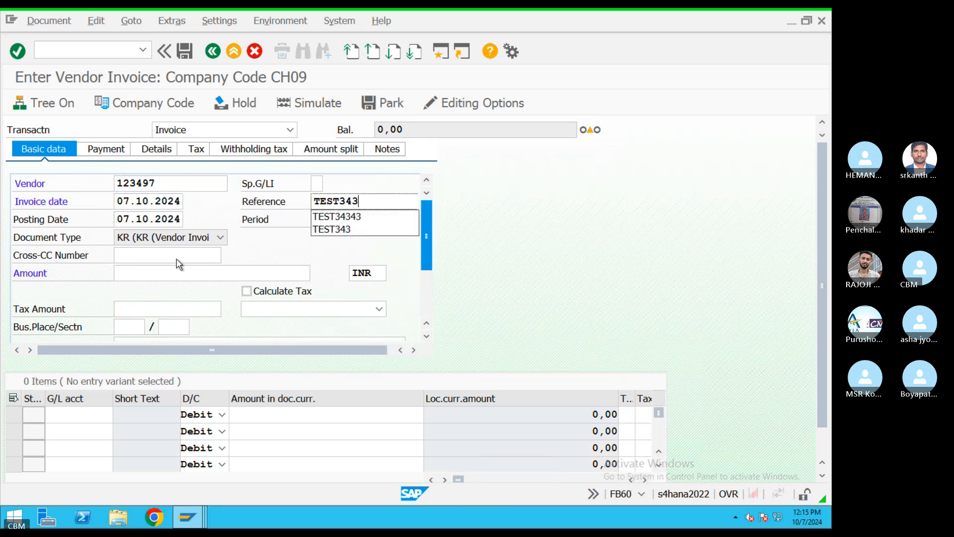
Enter an invoice amount of 100000 INR and the text "test" in the basic data.
{"action": "left_click", "coordinate": [135, 273]}
{"action": "type", "text": "1"}
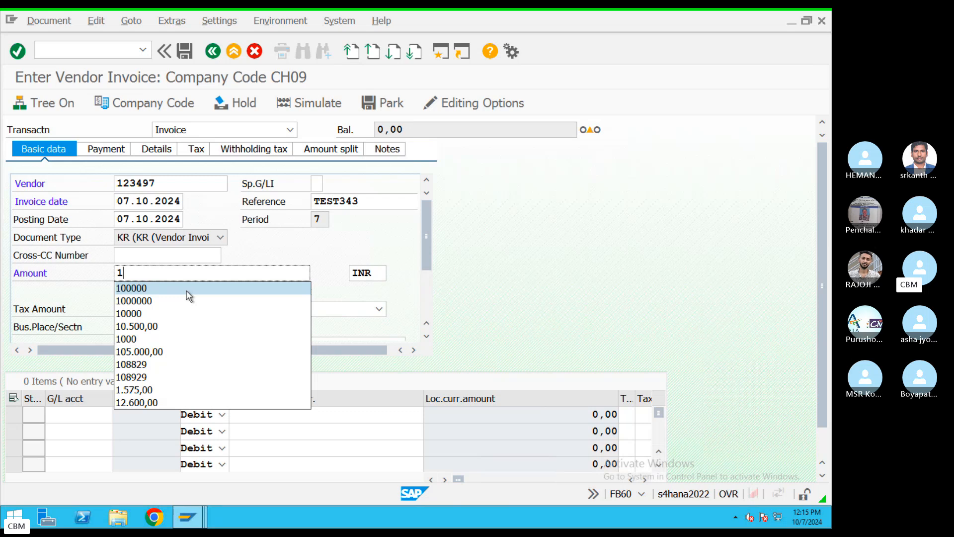
{"action": "left_click", "coordinate": [148, 288]}
{"action": "scroll", "coordinate": [209, 278], "scroll_direction": "down", "scroll_amount": 3}
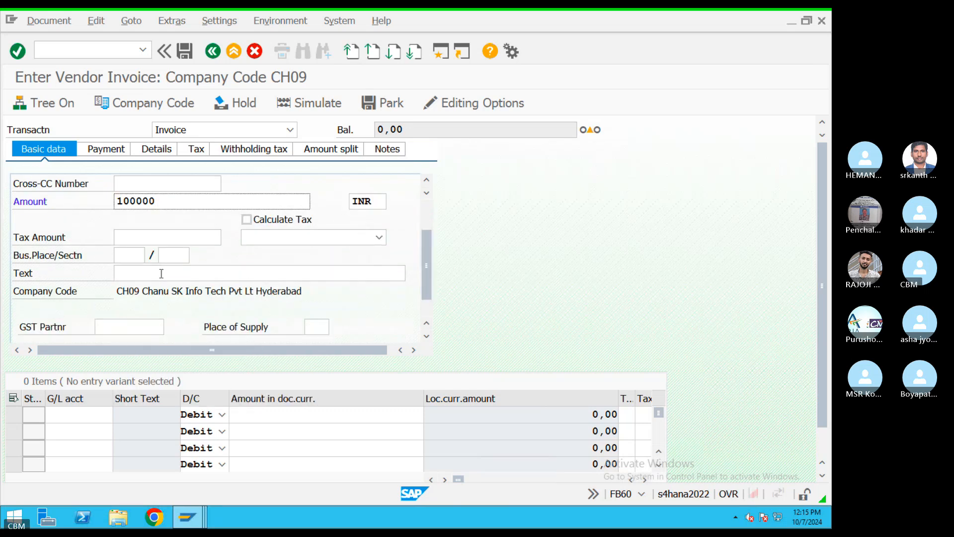
{"action": "left_click", "coordinate": [158, 273]}
{"action": "type", "text": "test"}
Add a debit line item for G/L account 400306 with amount * for the full invoice amount and the text "TEST".
{"action": "left_click", "coordinate": [80, 414]}
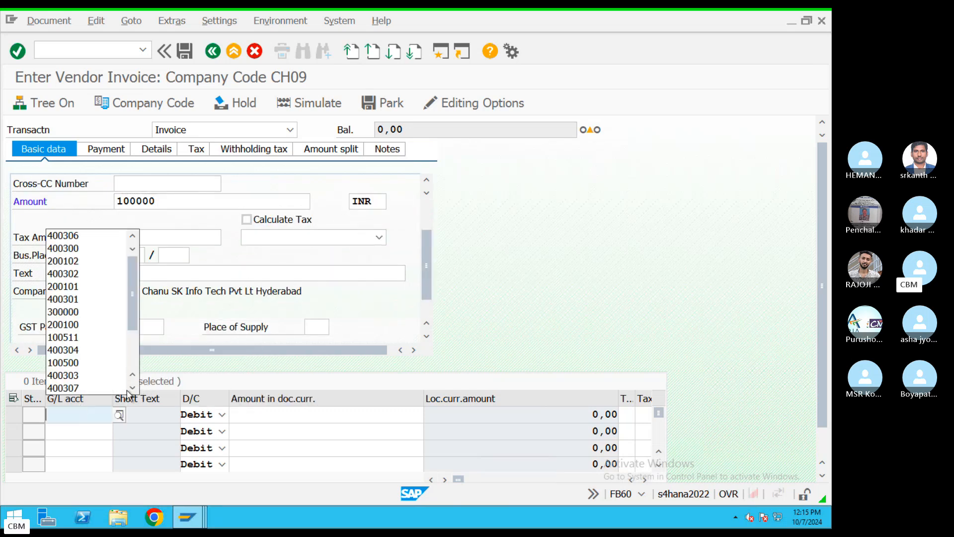
{"action": "left_click", "coordinate": [82, 236]}
{"action": "left_click", "coordinate": [275, 416]}
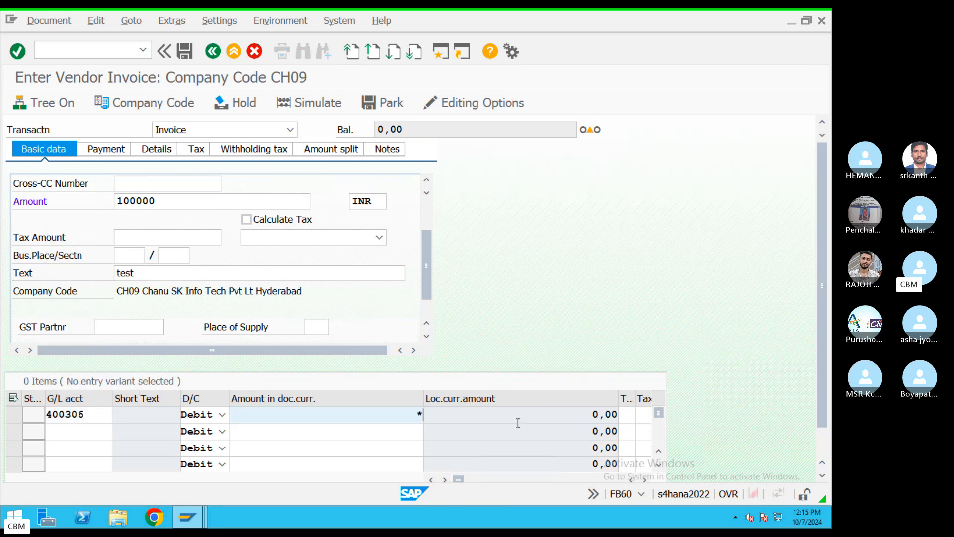
{"action": "key", "text": "Tab"}
{"action": "key", "text": "Tab"}
{"action": "key", "text": "Tab"}
{"action": "key", "text": "Tab"}
{"action": "key", "text": "Tab"}
{"action": "key", "text": "Tab"}
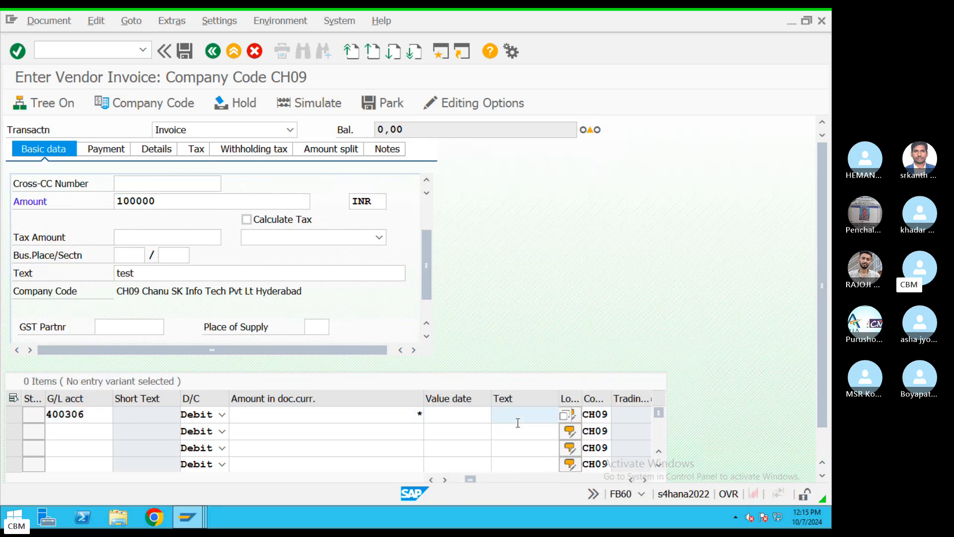
{"action": "type", "text": "TEST"}
{"action": "key", "text": "Return"}
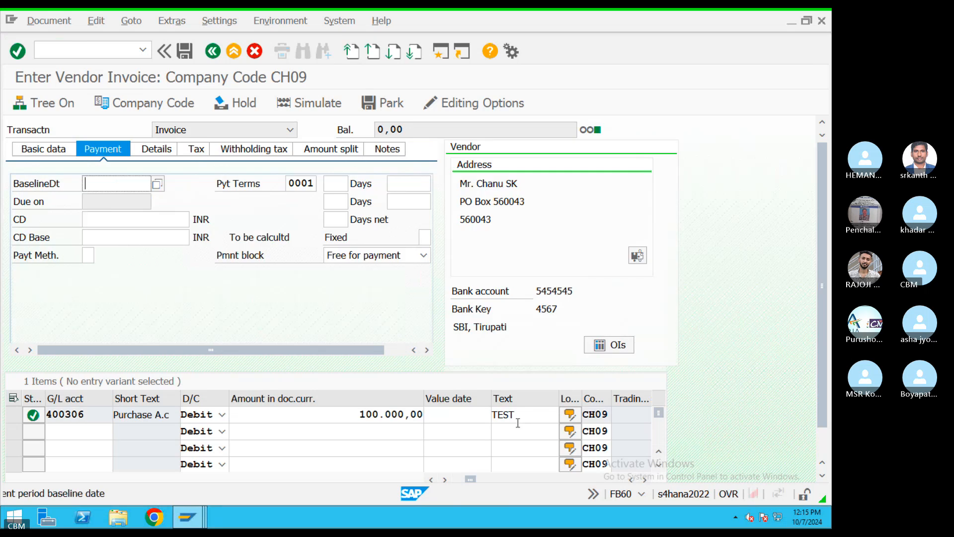
Set the payment baseline date to 07.10.2024 and simulate the vendor invoice.
{"action": "left_click", "coordinate": [157, 184]}
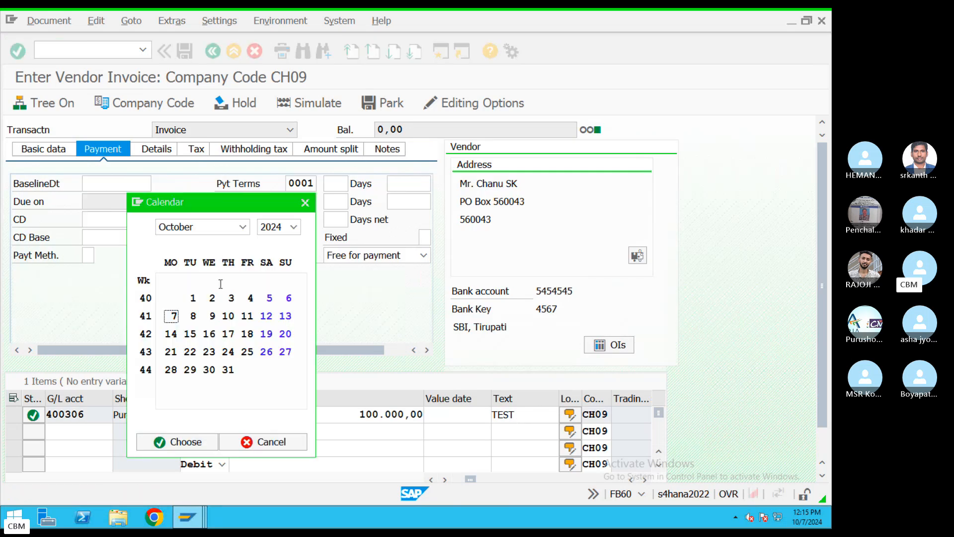
{"action": "double_click", "coordinate": [171, 316]}
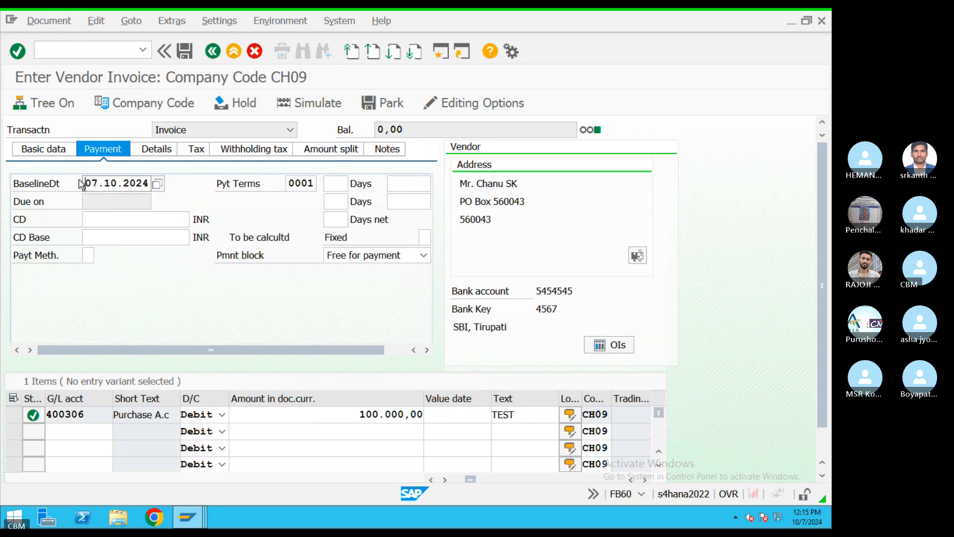
{"action": "left_click", "coordinate": [52, 150]}
{"action": "left_click", "coordinate": [330, 103]}
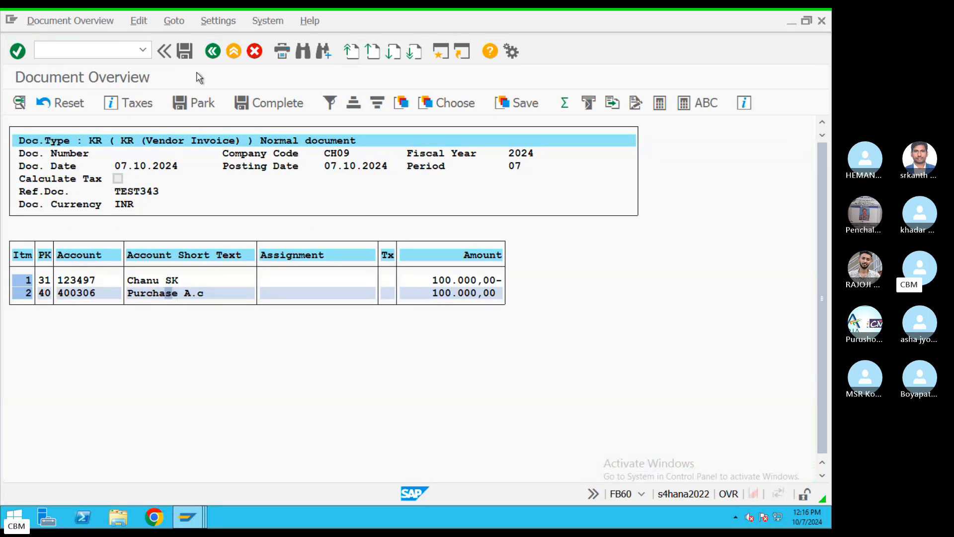
Post the simulated vendor invoice and start a new posting with reference to it in company code CH09.
{"action": "left_click", "coordinate": [188, 55]}
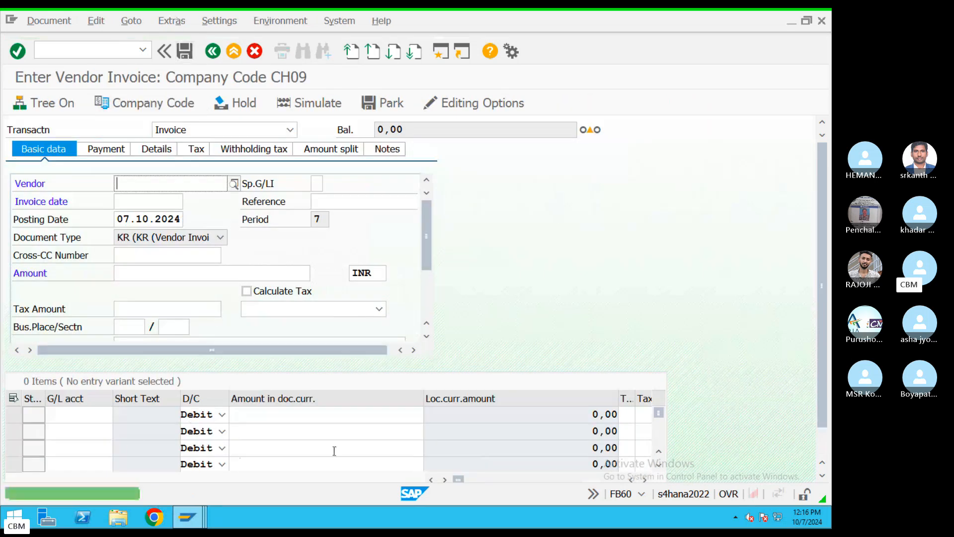
{"action": "left_click", "coordinate": [130, 21]}
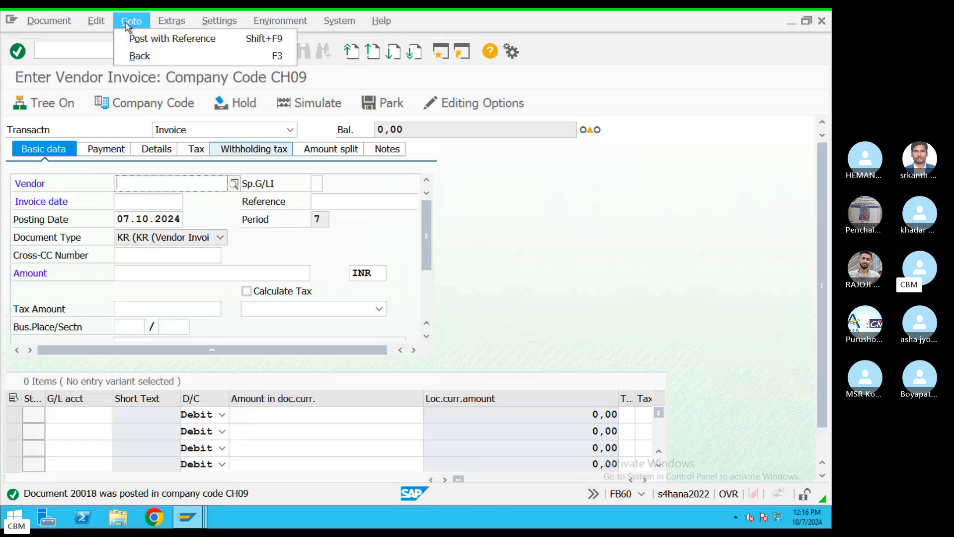
{"action": "left_click", "coordinate": [167, 40]}
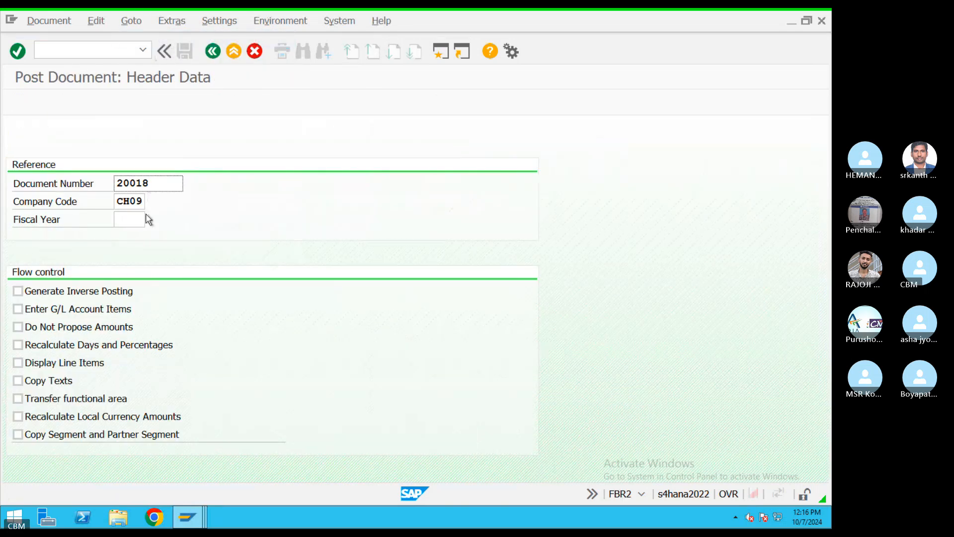
{"action": "key", "text": "Return"}
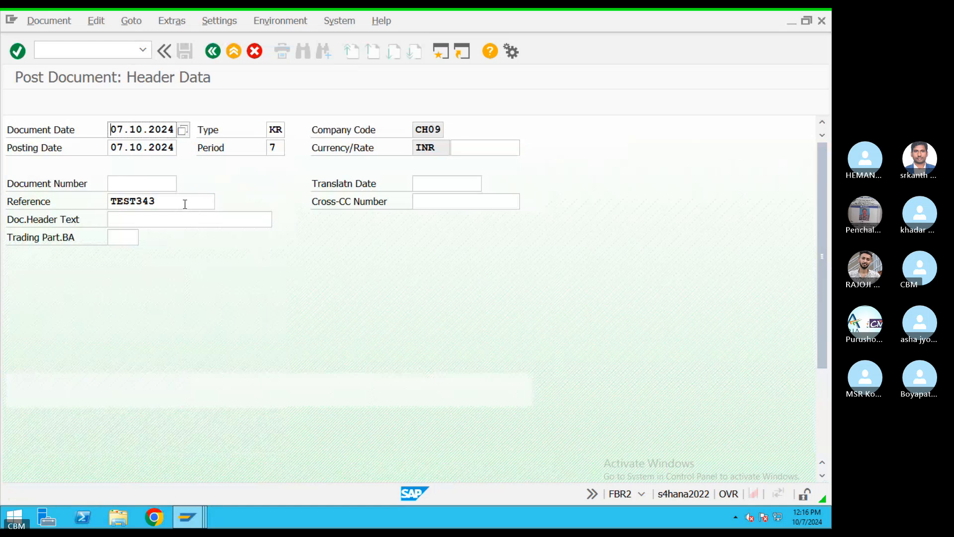
Set the copied invoice's reference to TEST3435 and post it.
{"action": "left_click", "coordinate": [186, 204]}
{"action": "type", "text": "5"}
{"action": "key", "text": "Return"}
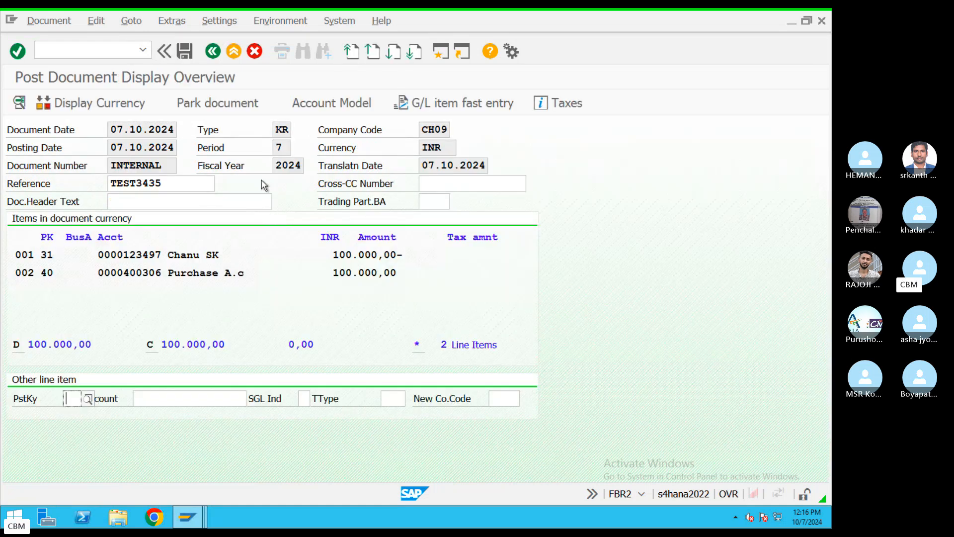
{"action": "key", "text": "ctrl+s"}
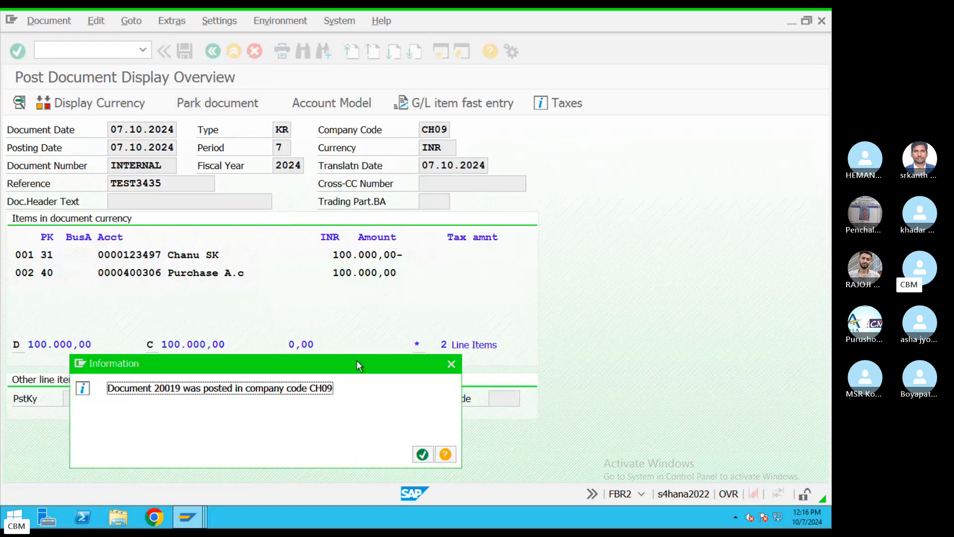
{"action": "left_click", "coordinate": [423, 454]}
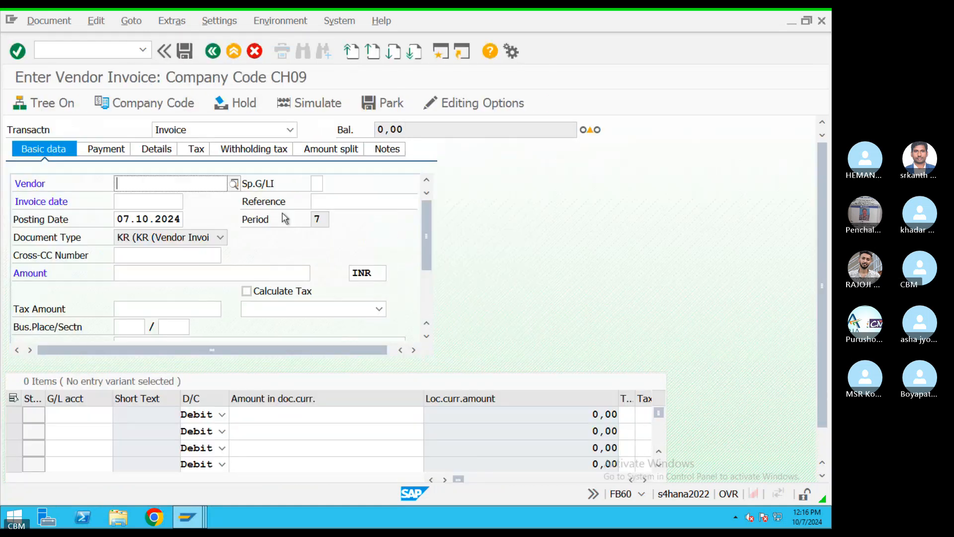
Post another invoice with reference to the last posted document, using the reference TEST34355.
{"action": "left_click", "coordinate": [131, 21]}
{"action": "left_click", "coordinate": [154, 37]}
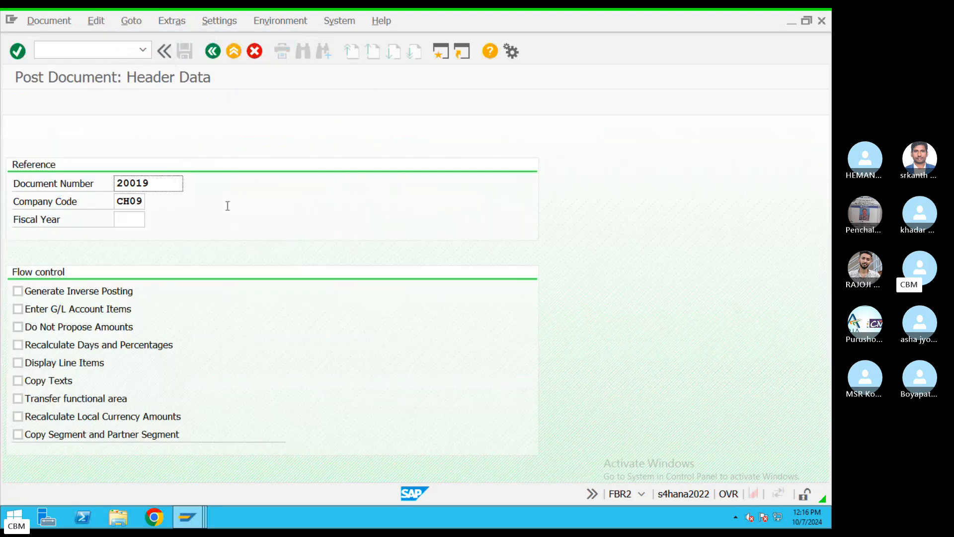
{"action": "key", "text": "Return"}
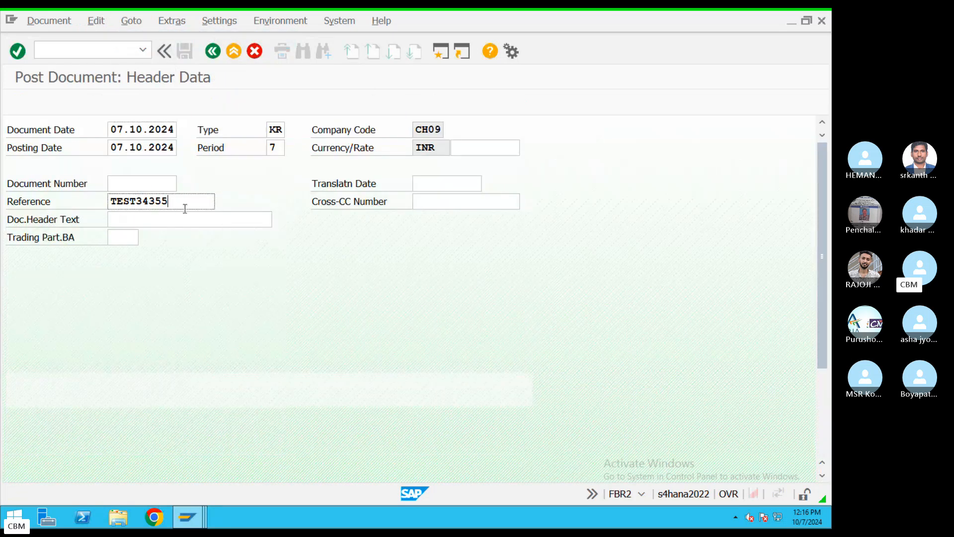
{"action": "key", "text": "Return"}
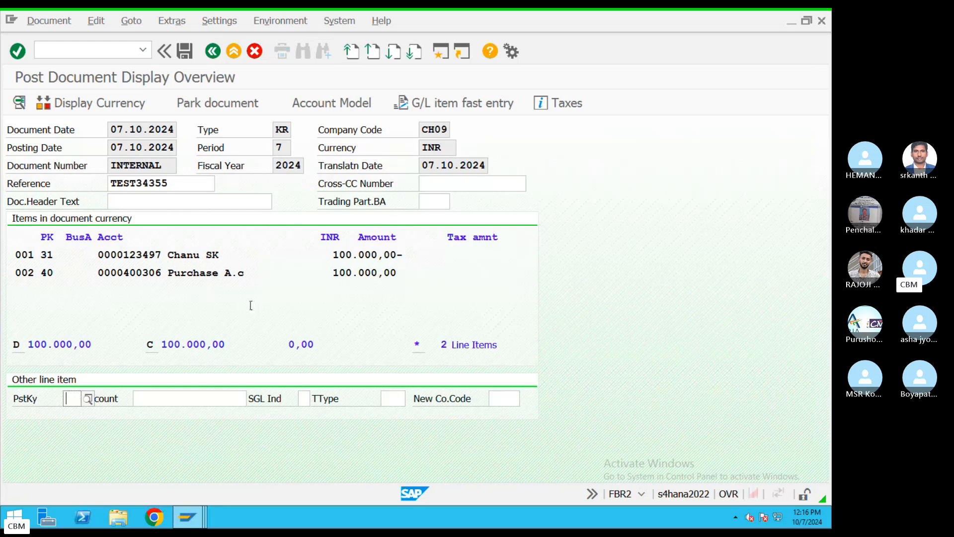
{"action": "left_click", "coordinate": [185, 50]}
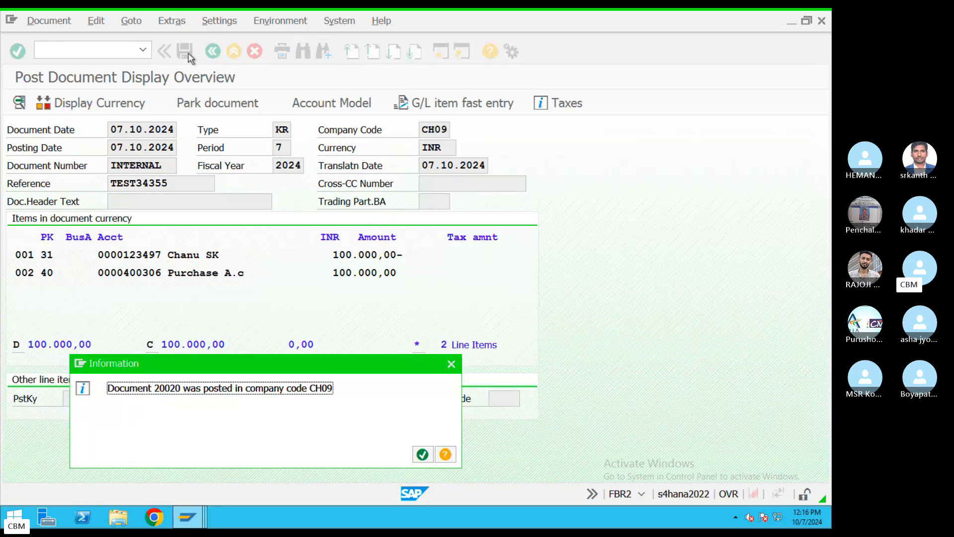
{"action": "left_click", "coordinate": [422, 454]}
Close the surplus document display, line item, invoice and outgoing payment sessions, keeping SAP Easy Access open.
{"action": "left_click", "coordinate": [188, 517]}
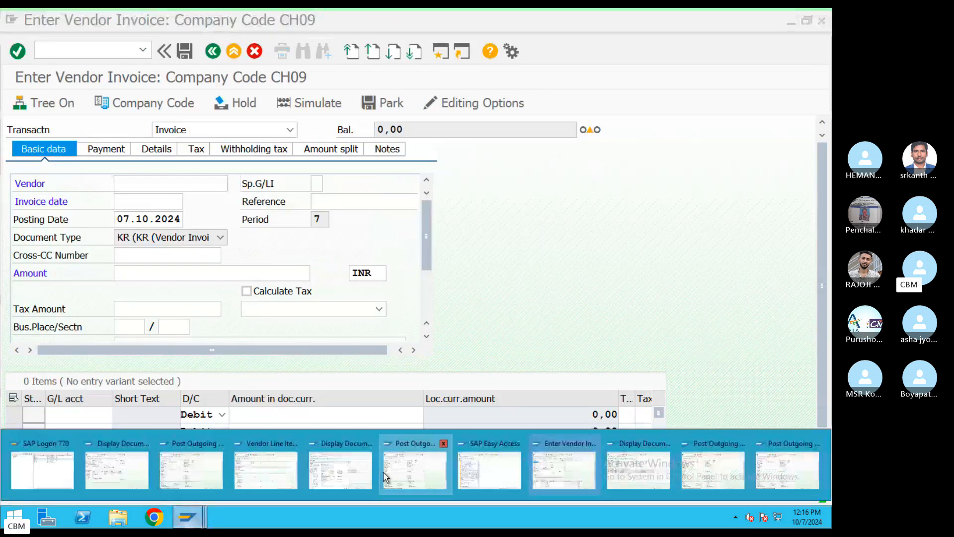
{"action": "left_click", "coordinate": [366, 444]}
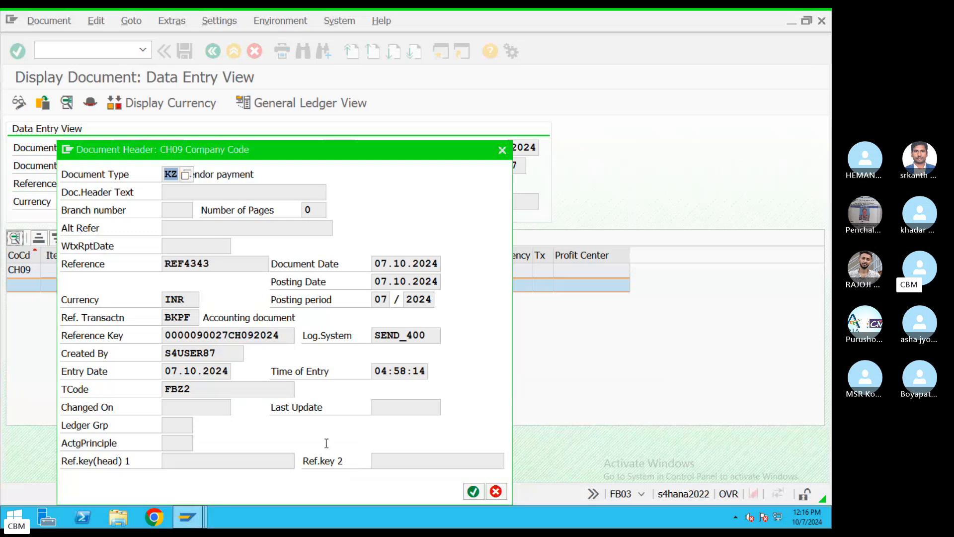
{"action": "left_click", "coordinate": [191, 508]}
{"action": "left_click", "coordinate": [145, 443]}
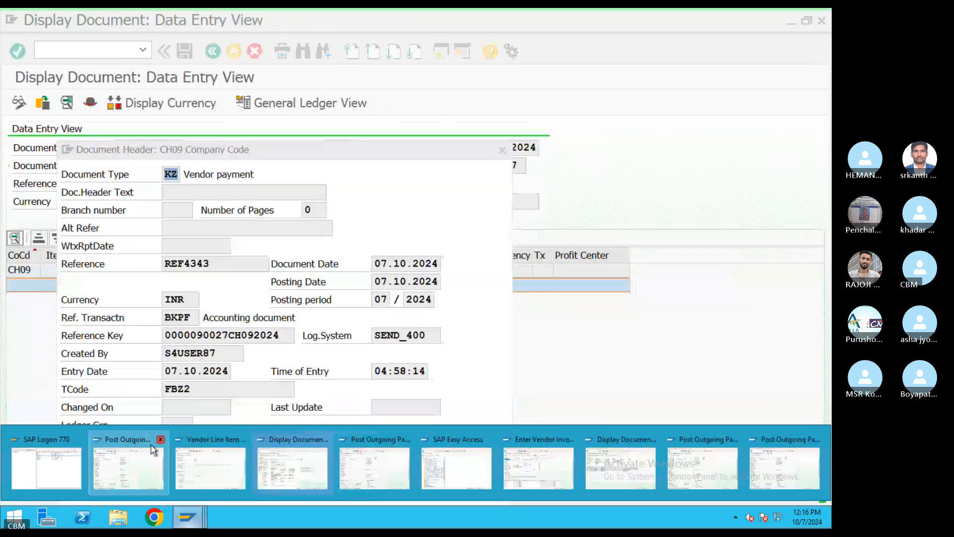
{"action": "left_click", "coordinate": [163, 440]}
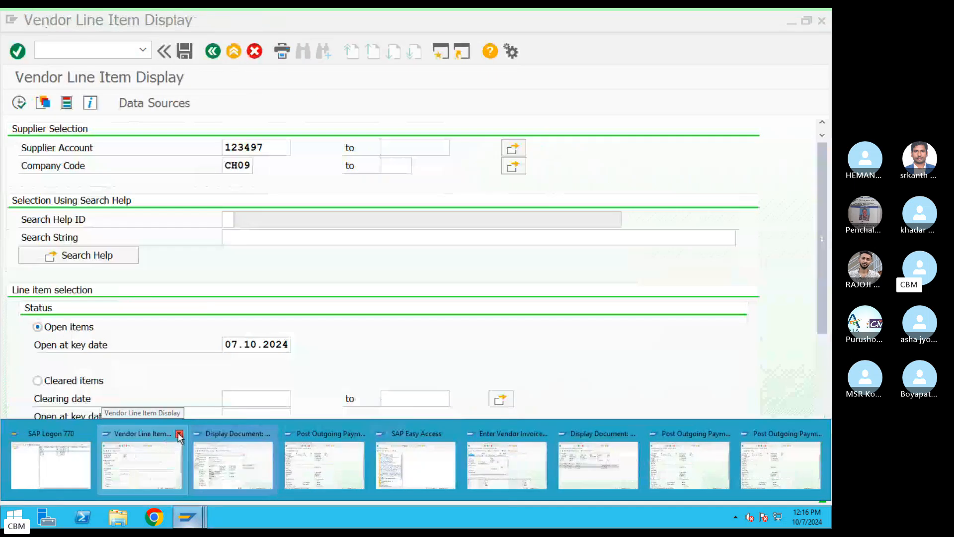
{"action": "left_click", "coordinate": [179, 433]}
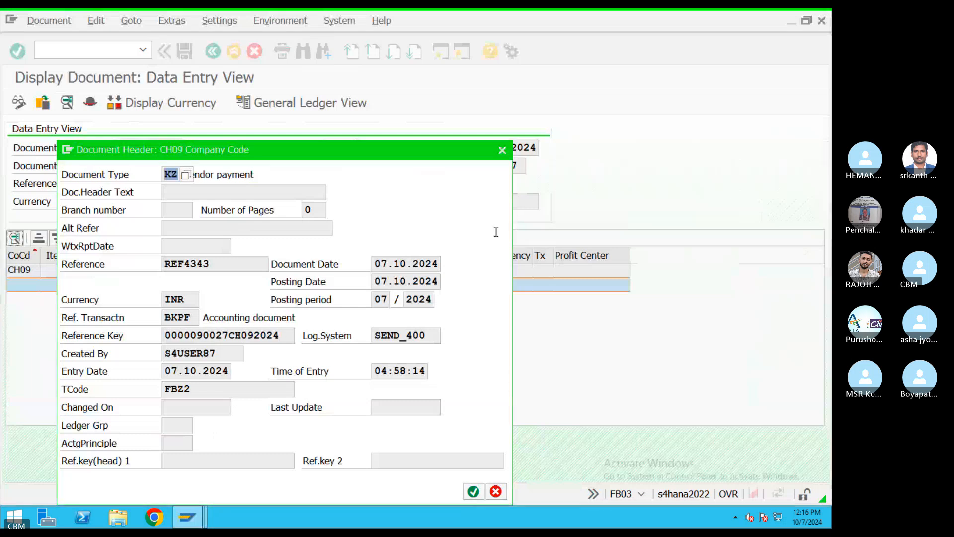
{"action": "left_click", "coordinate": [502, 149]}
{"action": "mouse_move", "coordinate": [180, 526]}
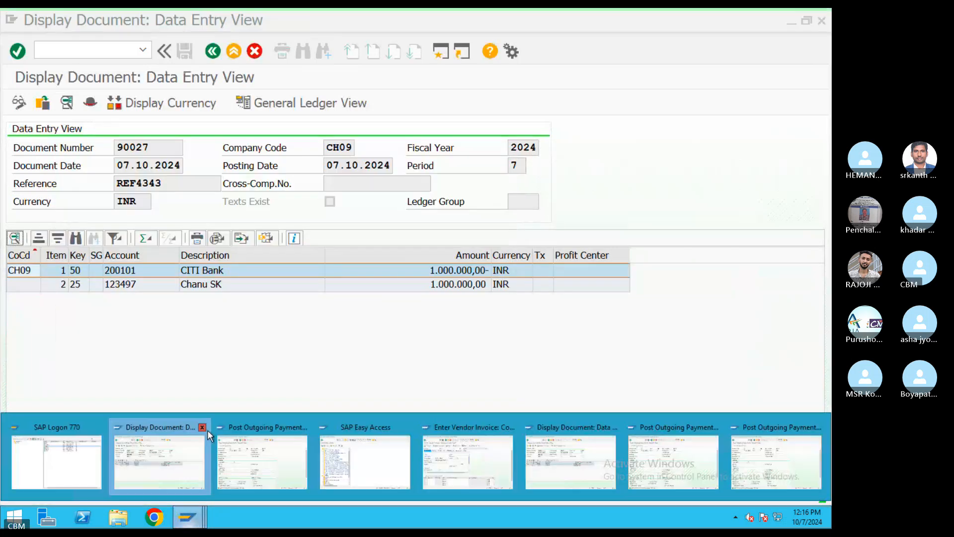
{"action": "left_click", "coordinate": [231, 418]}
{"action": "left_click", "coordinate": [231, 418]}
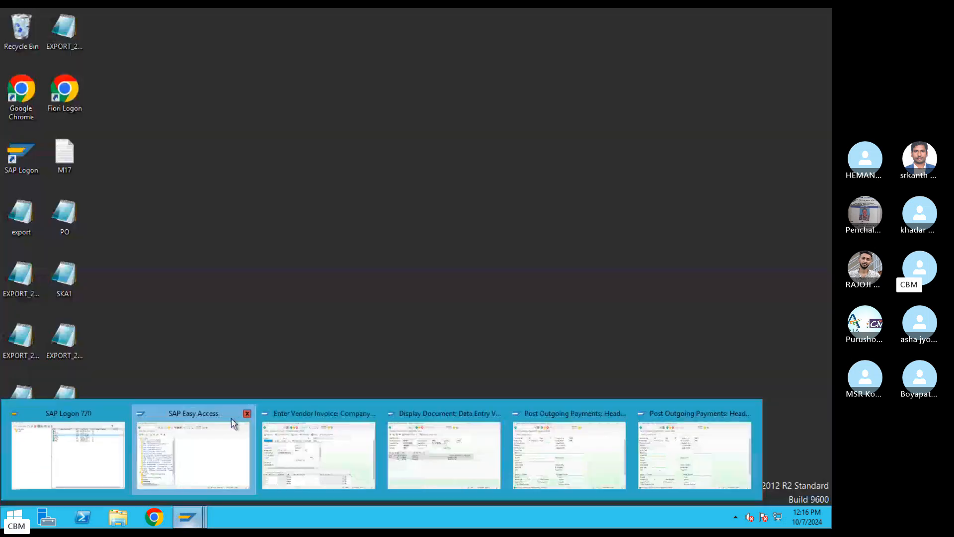
{"action": "left_click", "coordinate": [372, 417]}
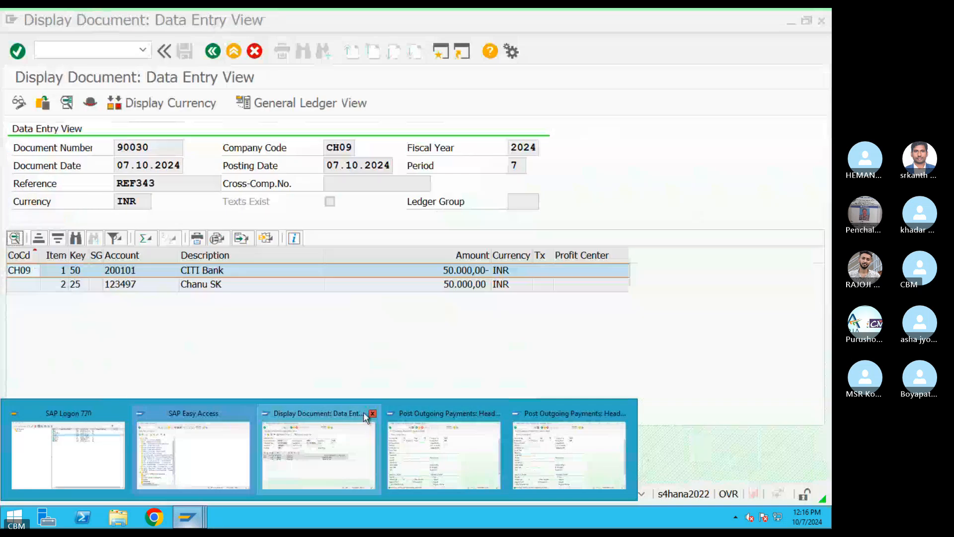
{"action": "left_click", "coordinate": [372, 413]}
{"action": "left_click", "coordinate": [372, 413]}
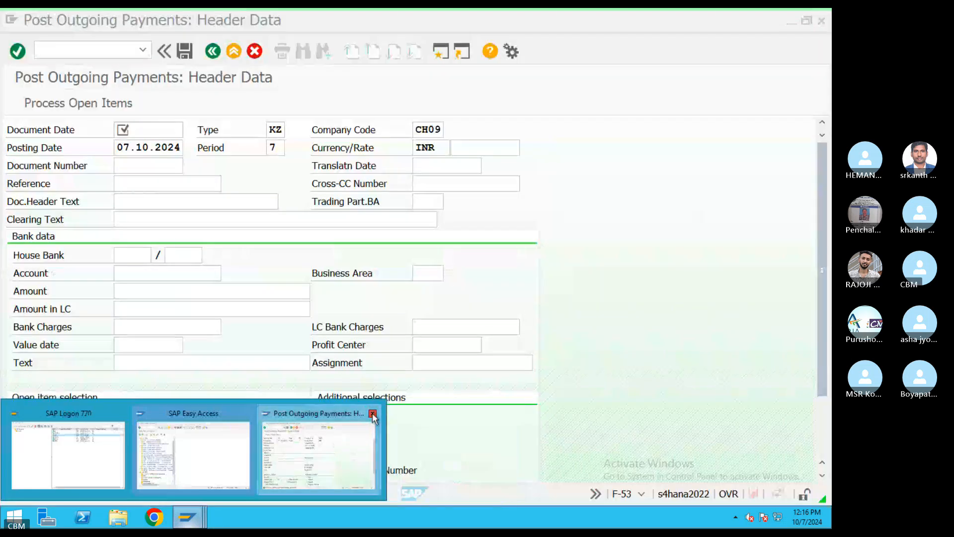
{"action": "left_click", "coordinate": [371, 412]}
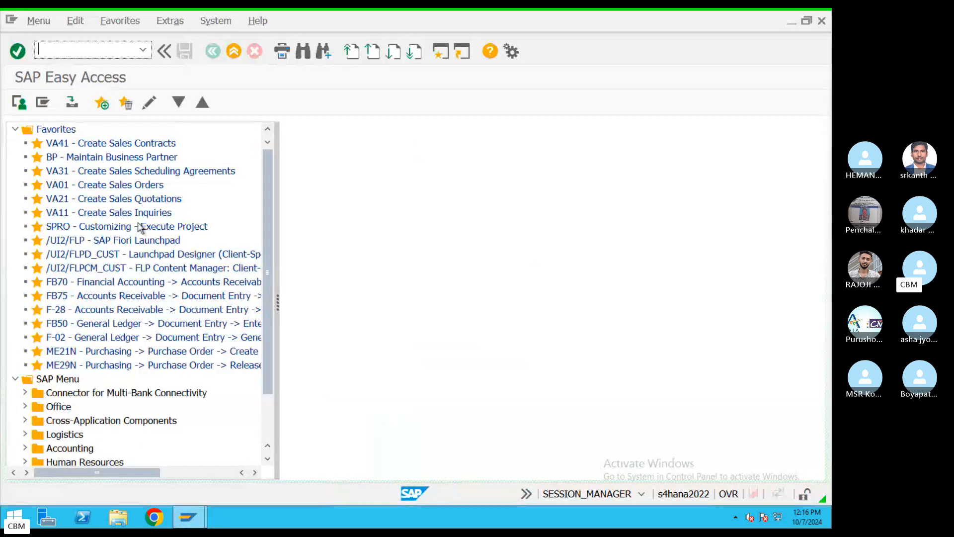
List the supplier's open items for company code CH09 in FBL1N and check the posted KR invoices and their amounts.
{"action": "key", "text": "Return"}
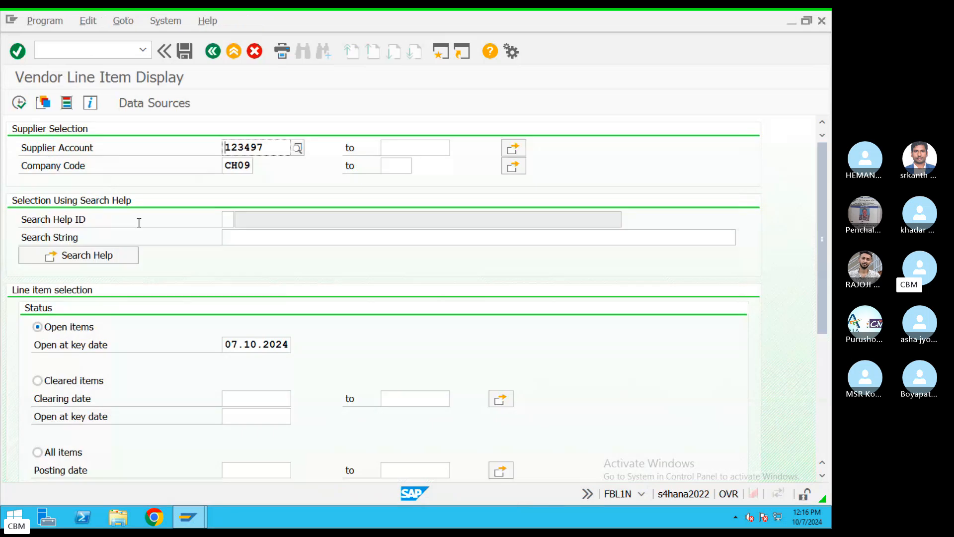
{"action": "left_click", "coordinate": [18, 103]}
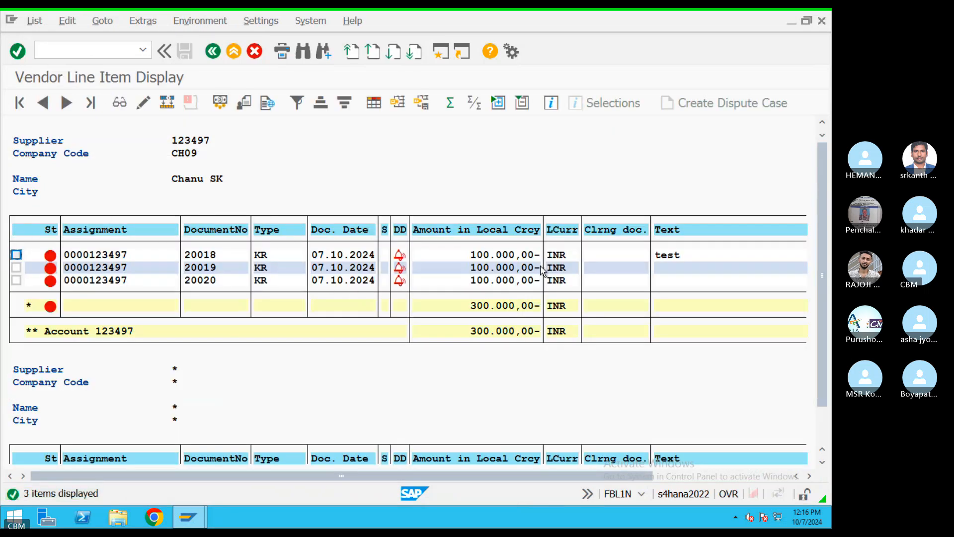
{"action": "left_click", "coordinate": [538, 306]}
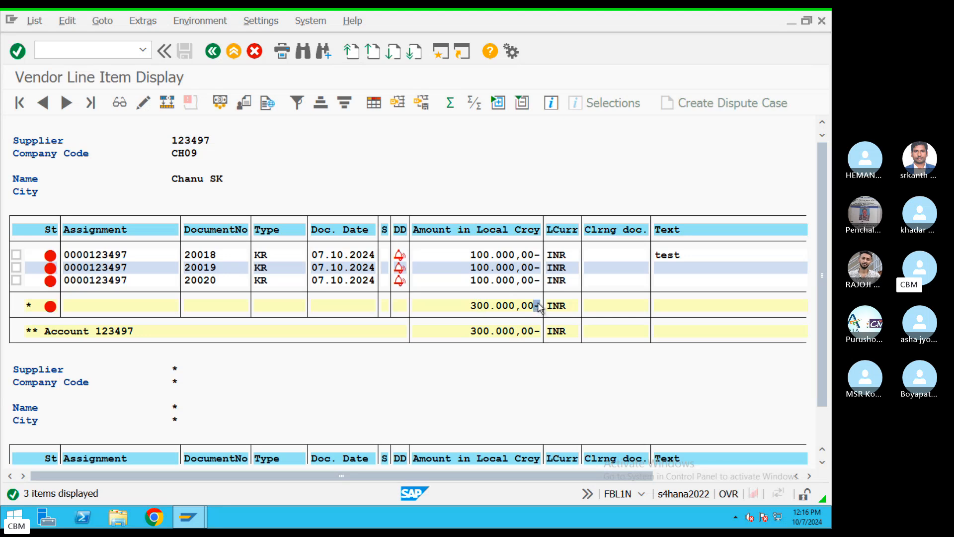
{"action": "left_click", "coordinate": [485, 254]}
{"action": "left_click", "coordinate": [206, 281]}
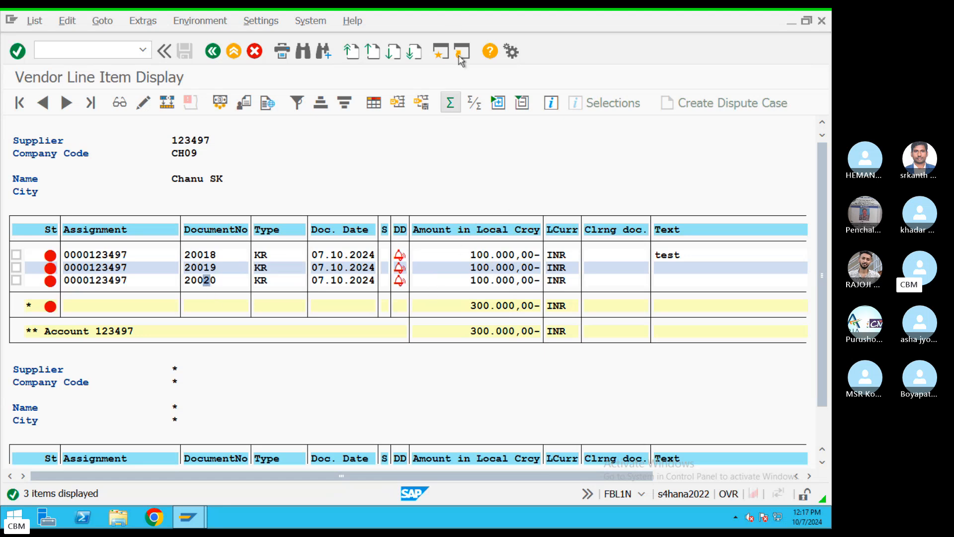
Open F-53 in a new session and set the payment's document date to 07.10.2024 and reference to REF4343.
{"action": "left_click", "coordinate": [442, 52]}
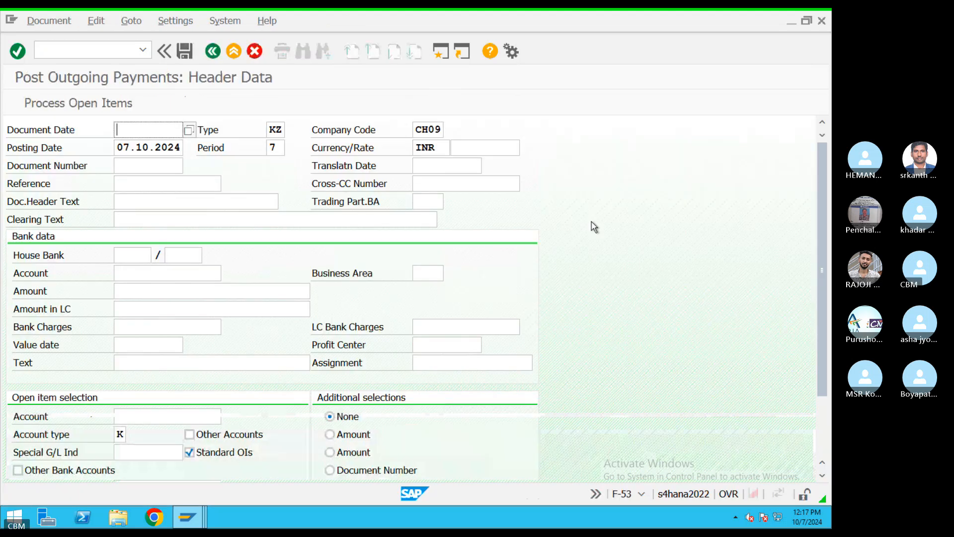
{"action": "double_click", "coordinate": [122, 147]}
{"action": "key", "text": "ctrl+c"}
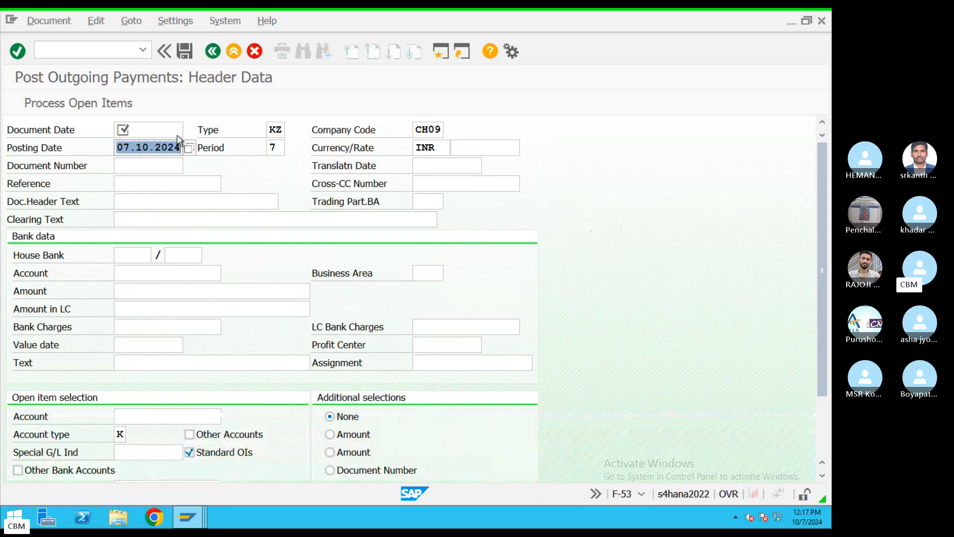
{"action": "left_click", "coordinate": [125, 129]}
{"action": "key", "text": "ctrl+v"}
{"action": "left_click", "coordinate": [144, 177]}
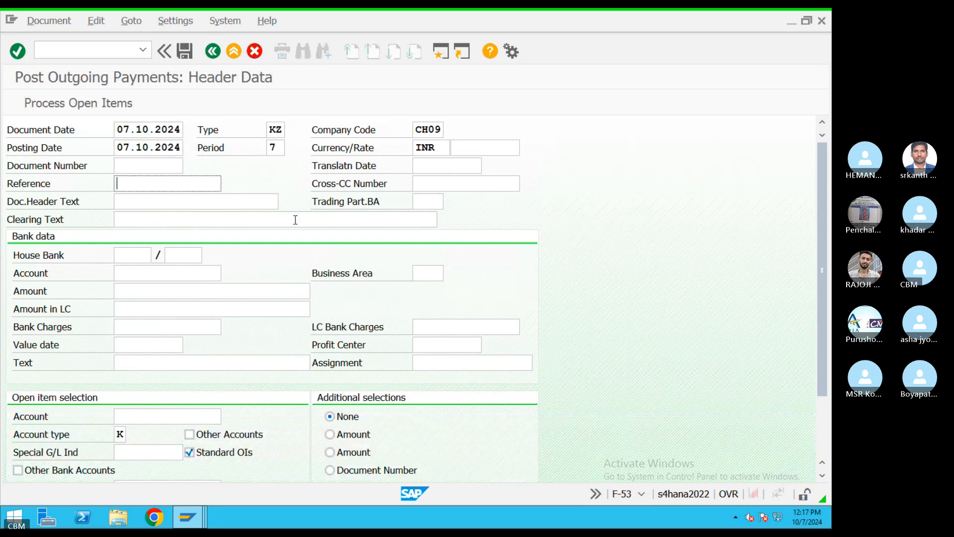
{"action": "type", "text": "REF4343"}
Enter the clearing text for the outgoing payment.
{"action": "left_click", "coordinate": [257, 220]}
{"action": "type", "text": "t"}
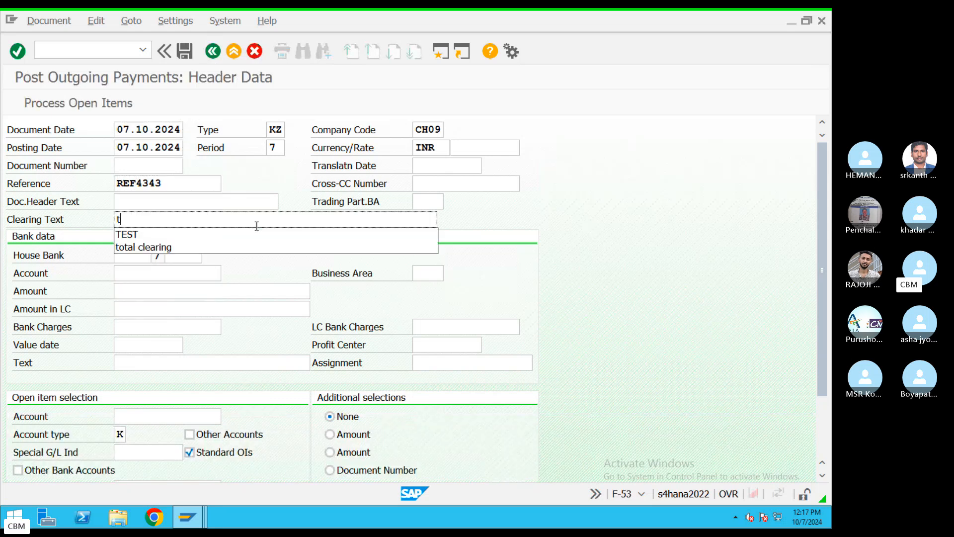
Enter the clearing text "test" and set the house bank to CITI with account ID 990.
{"action": "type", "text": "est"}
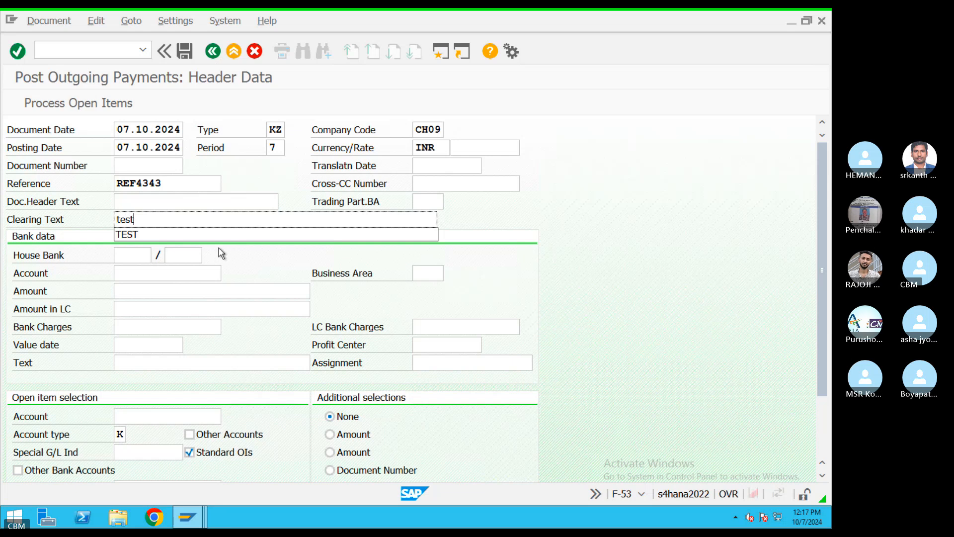
{"action": "left_click", "coordinate": [145, 256]}
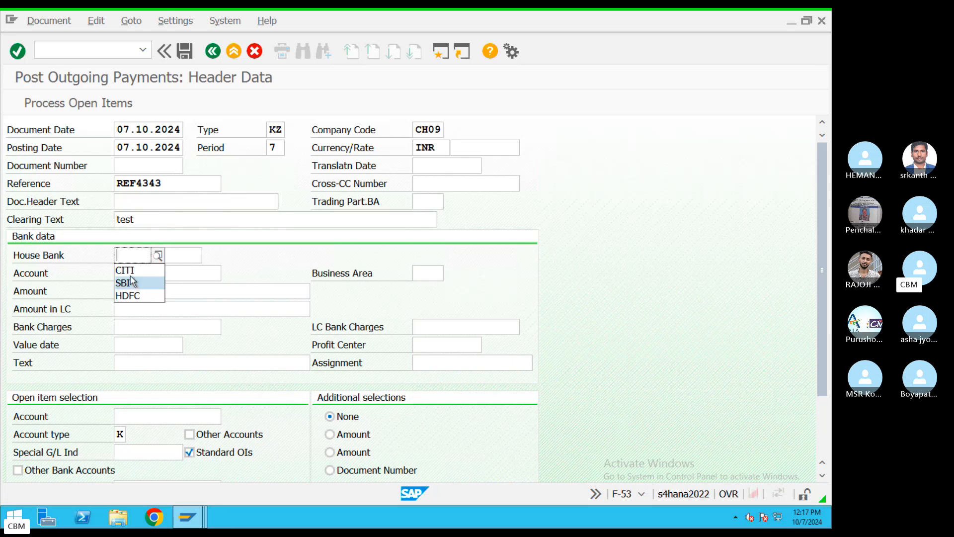
{"action": "left_click", "coordinate": [125, 269]}
{"action": "left_click", "coordinate": [185, 255]}
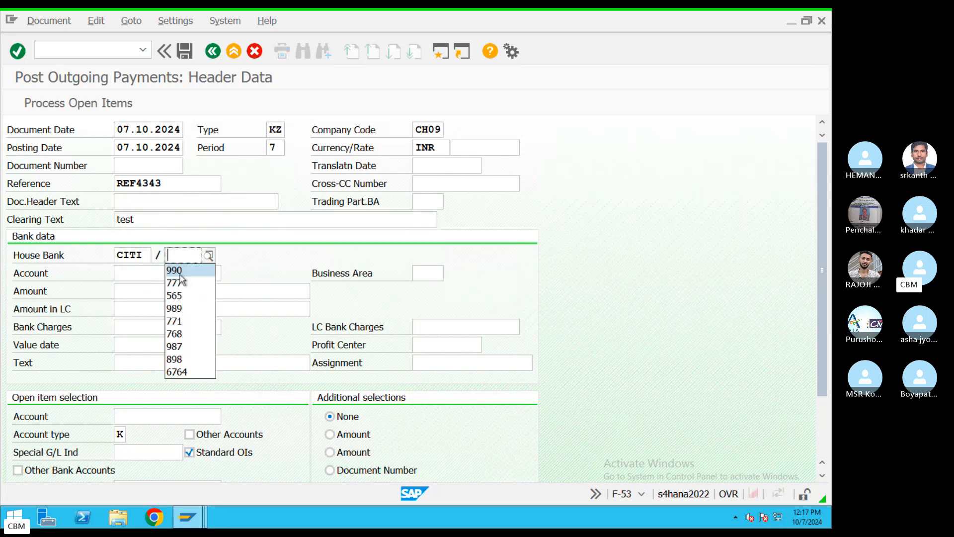
{"action": "left_click", "coordinate": [180, 274]}
Fill in the account field under the bank data with the bank's G/L account number, correcting the mistaken entry.
{"action": "left_click", "coordinate": [136, 272]}
{"action": "left_click", "coordinate": [144, 284]}
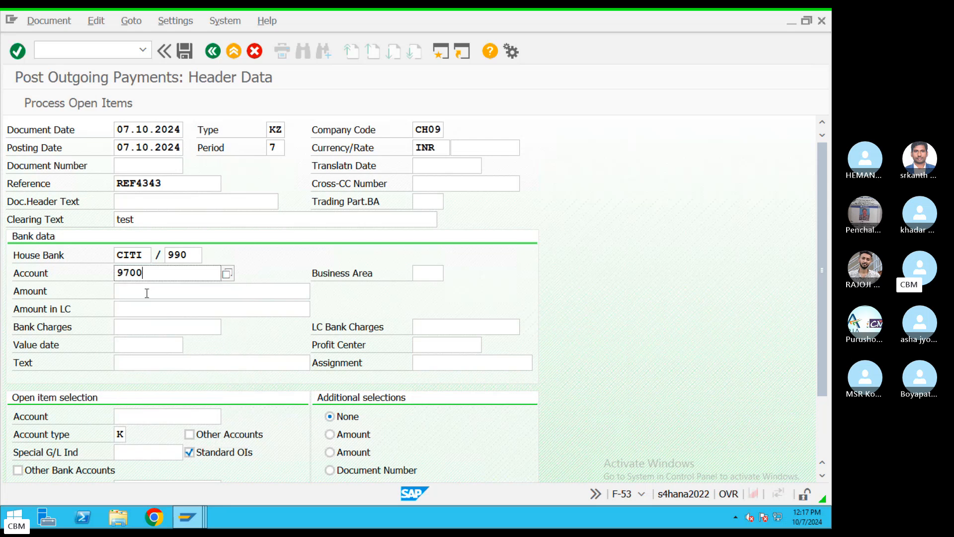
{"action": "left_click_drag", "start_coordinate": [144, 274], "coordinate": [100, 286]}
{"action": "key", "text": "BackSpace"}
{"action": "left_click", "coordinate": [160, 301]}
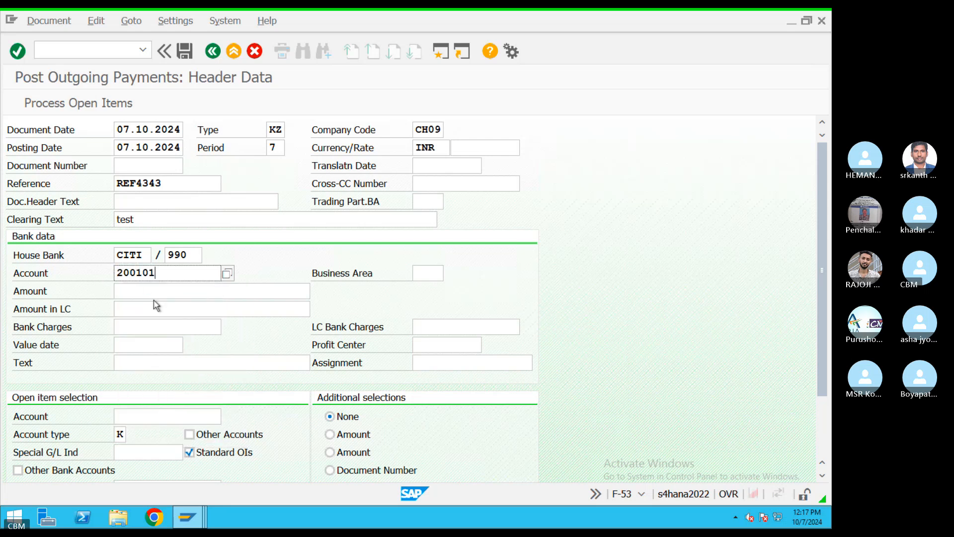
Set the payment amount to 200000 and enter "t4est" as the bank data's text.
{"action": "left_click", "coordinate": [178, 297]}
{"action": "left_click", "coordinate": [172, 296]}
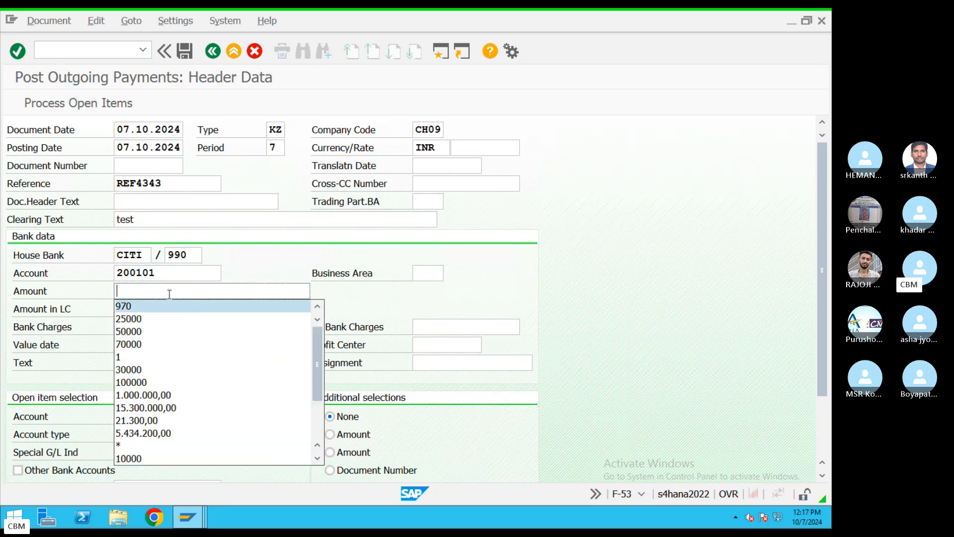
{"action": "type", "text": "200000"}
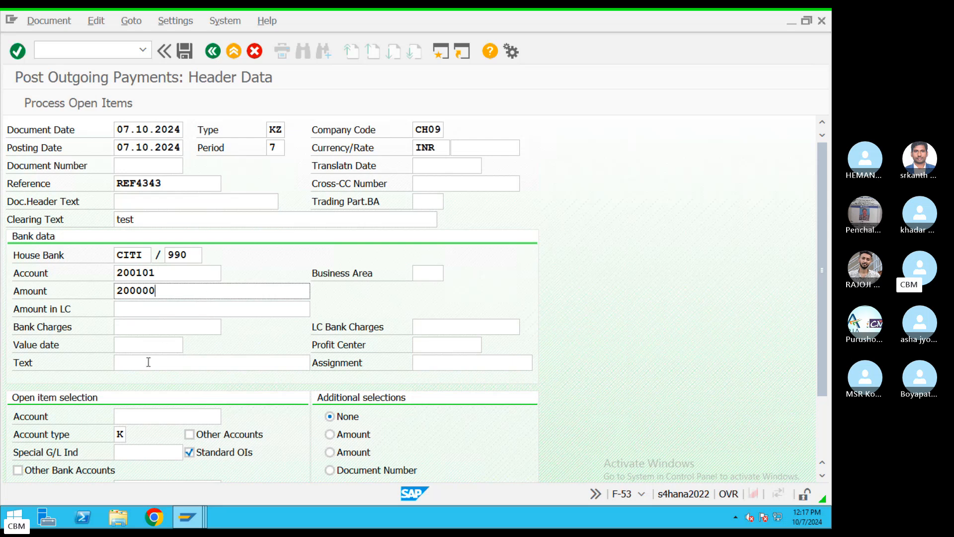
{"action": "left_click", "coordinate": [148, 363]}
{"action": "type", "text": "t4est"}
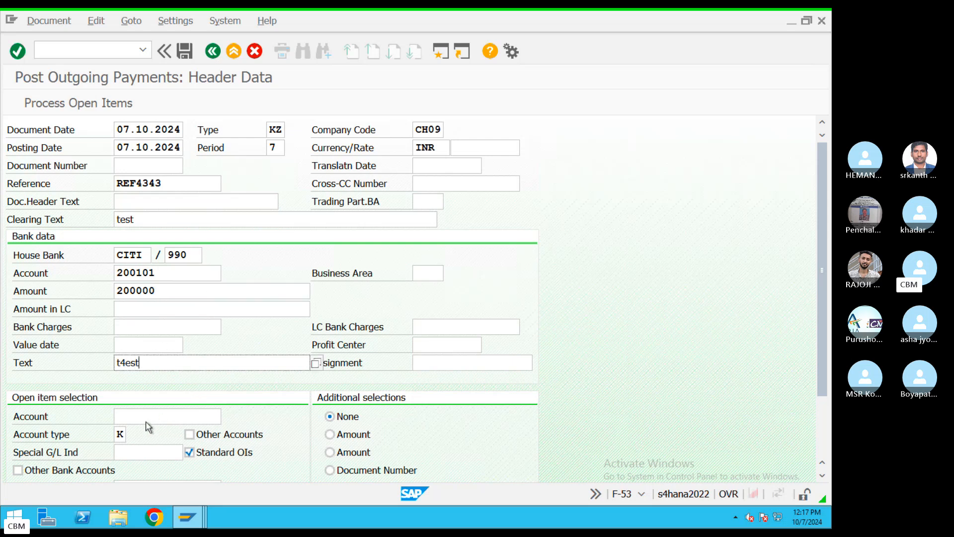
Enter the vendor's account number for the open item selection and process its open items.
{"action": "left_click", "coordinate": [148, 418]}
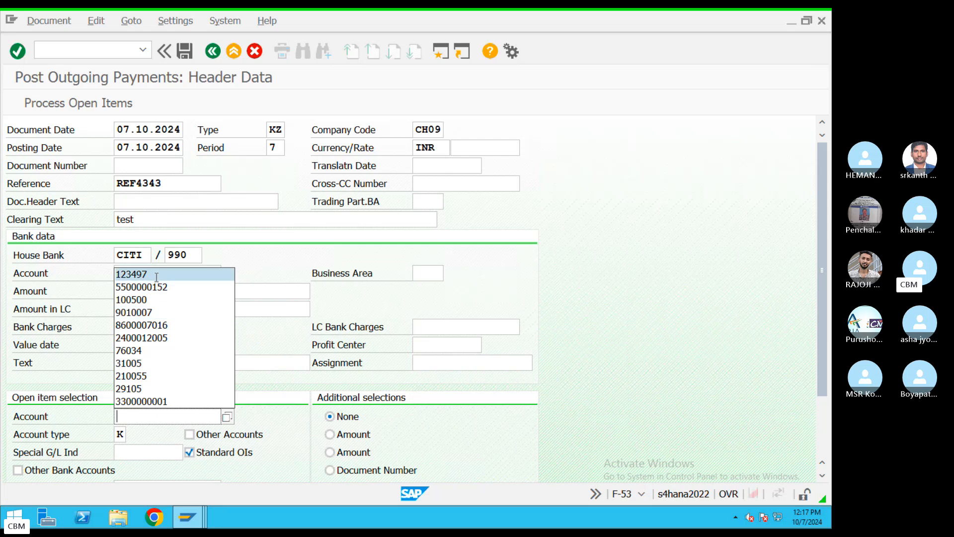
{"action": "left_click", "coordinate": [149, 275]}
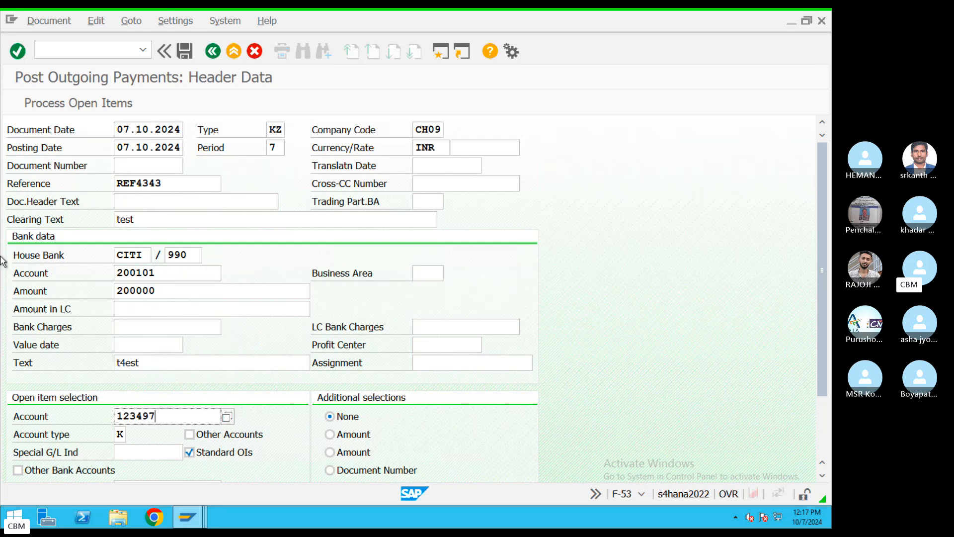
{"action": "left_click", "coordinate": [87, 105]}
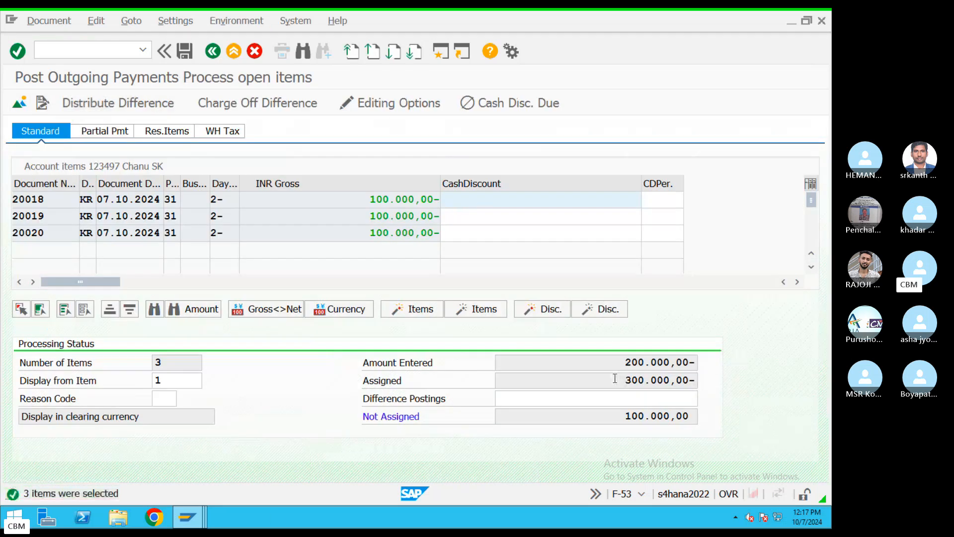
Compare the assigned amount with the amount entered and show the open items for partial payment.
{"action": "left_click_drag", "start_coordinate": [622, 380], "coordinate": [725, 377]}
{"action": "left_click_drag", "start_coordinate": [611, 364], "coordinate": [726, 361]}
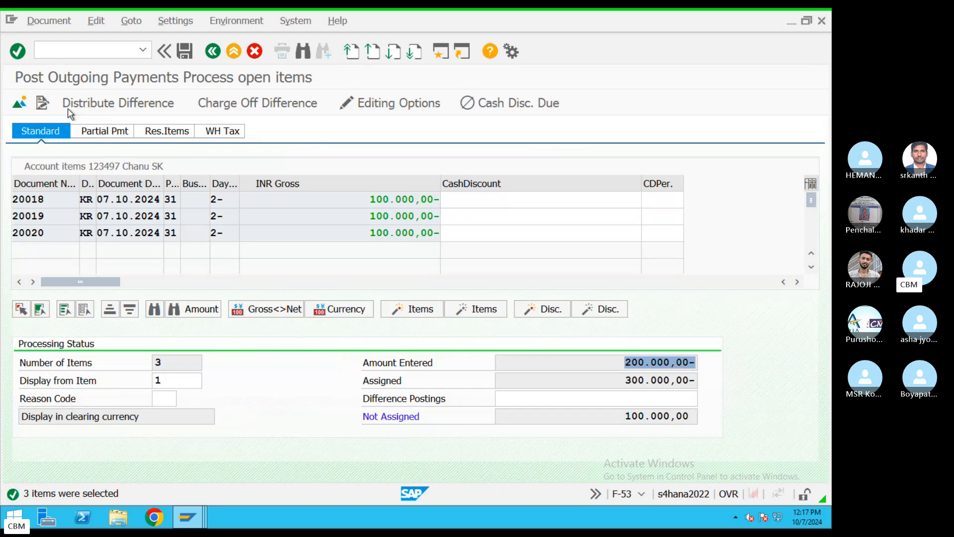
{"action": "left_click", "coordinate": [103, 132]}
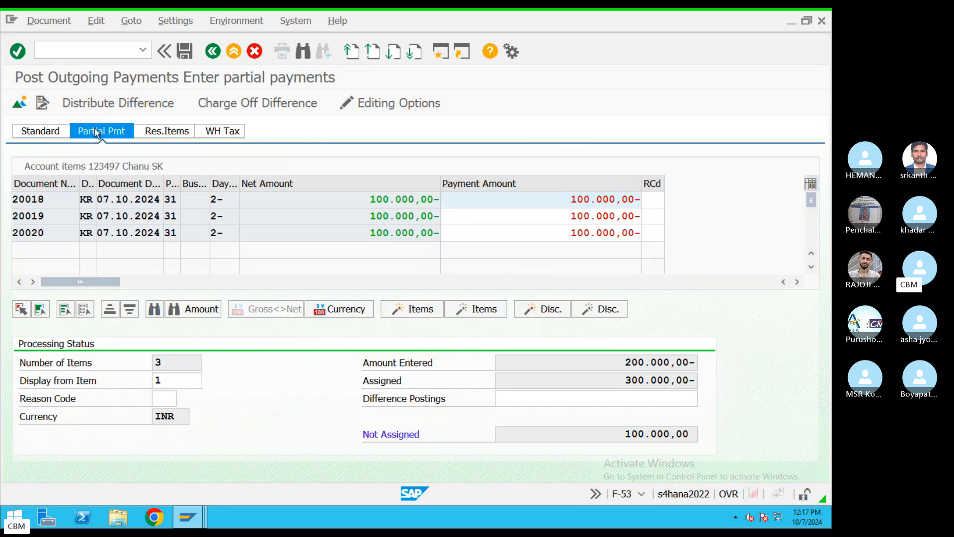
Switch to the vendor line item report and examine the document numbers and amounts of the open invoices.
{"action": "left_click", "coordinate": [189, 517]}
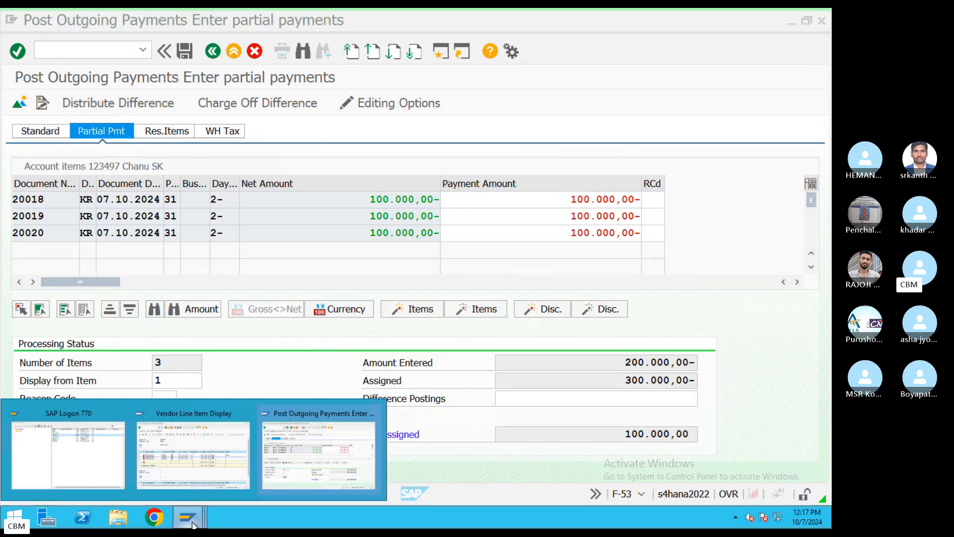
{"action": "left_click", "coordinate": [221, 481]}
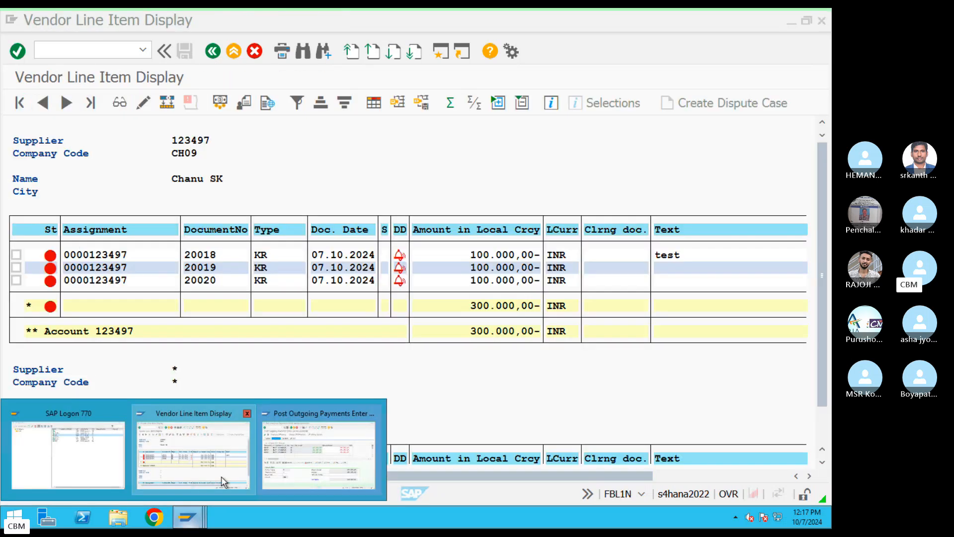
{"action": "left_click", "coordinate": [192, 256]}
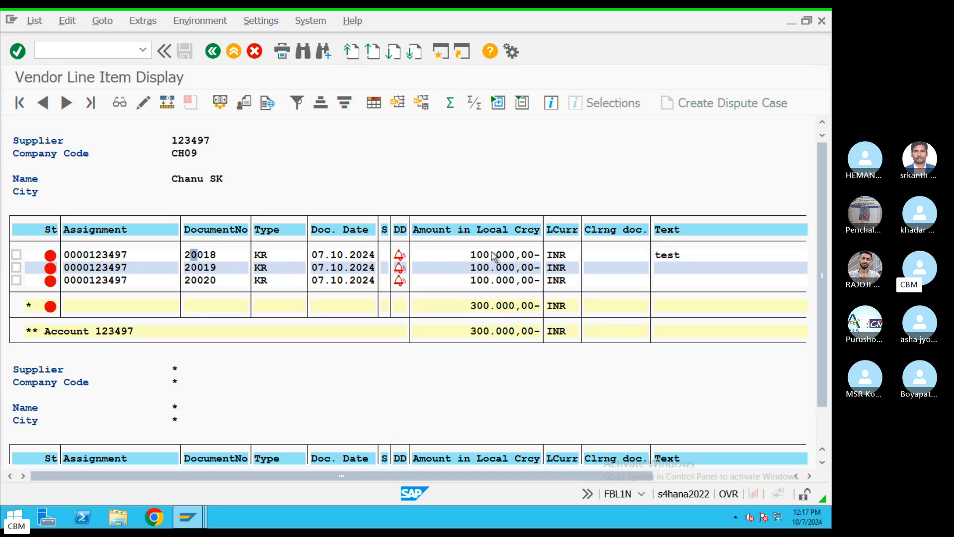
{"action": "left_click", "coordinate": [480, 268]}
{"action": "left_click", "coordinate": [487, 283]}
{"action": "left_click", "coordinate": [208, 259]}
{"action": "left_click", "coordinate": [212, 284]}
{"action": "left_click", "coordinate": [200, 256]}
{"action": "left_click", "coordinate": [212, 282]}
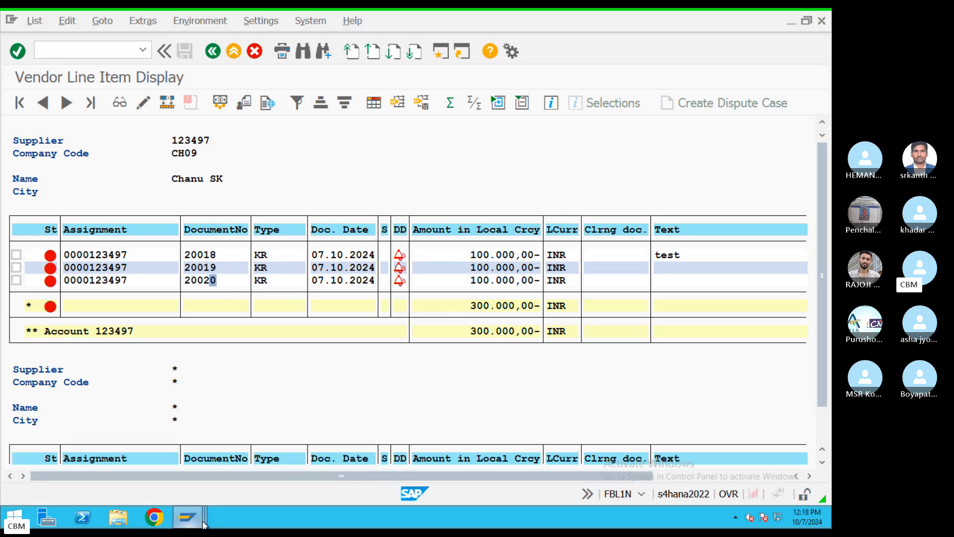
Back in the outgoing payment, deactivate the middle of the three open invoices and post the payment for the other two.
{"action": "mouse_move", "coordinate": [204, 523]}
{"action": "left_click", "coordinate": [334, 480]}
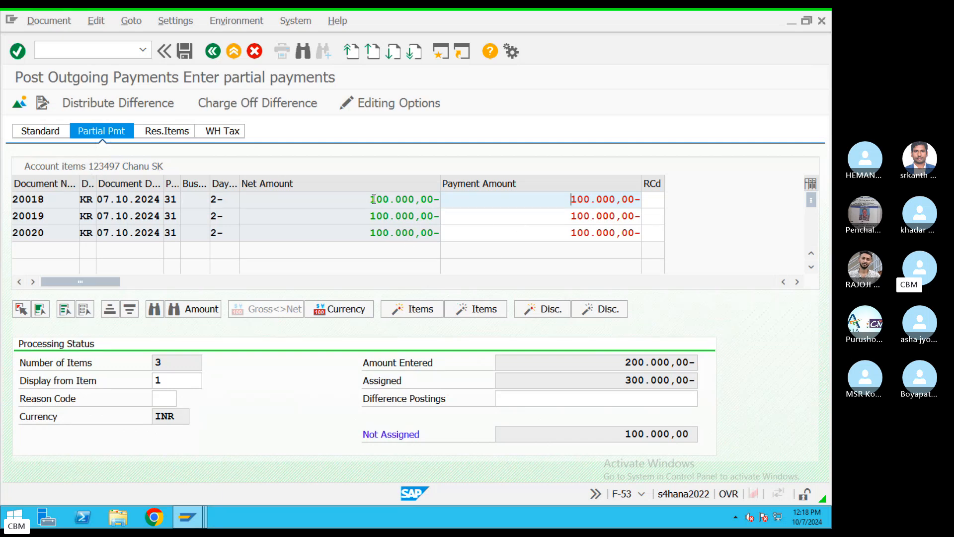
{"action": "double_click", "coordinate": [385, 216]}
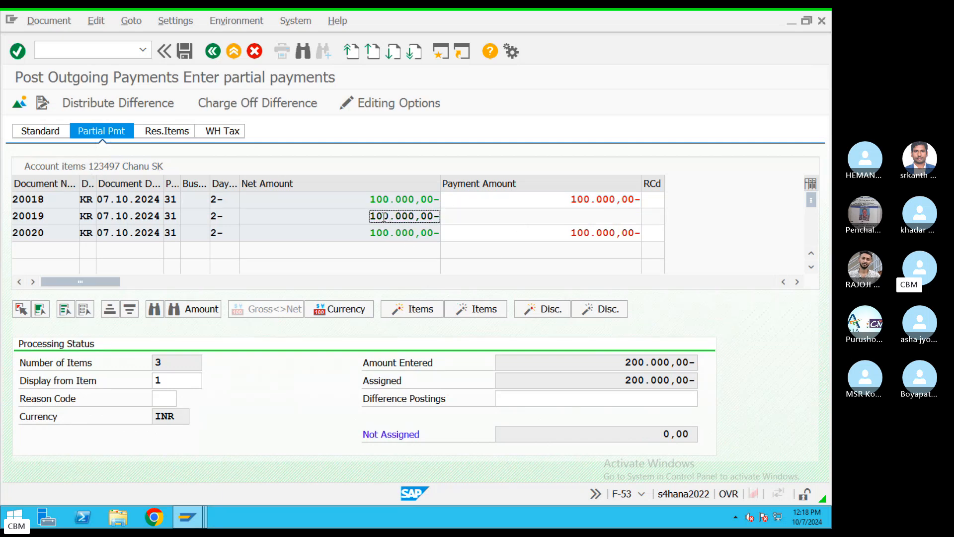
{"action": "left_click_drag", "start_coordinate": [367, 216], "coordinate": [466, 215]}
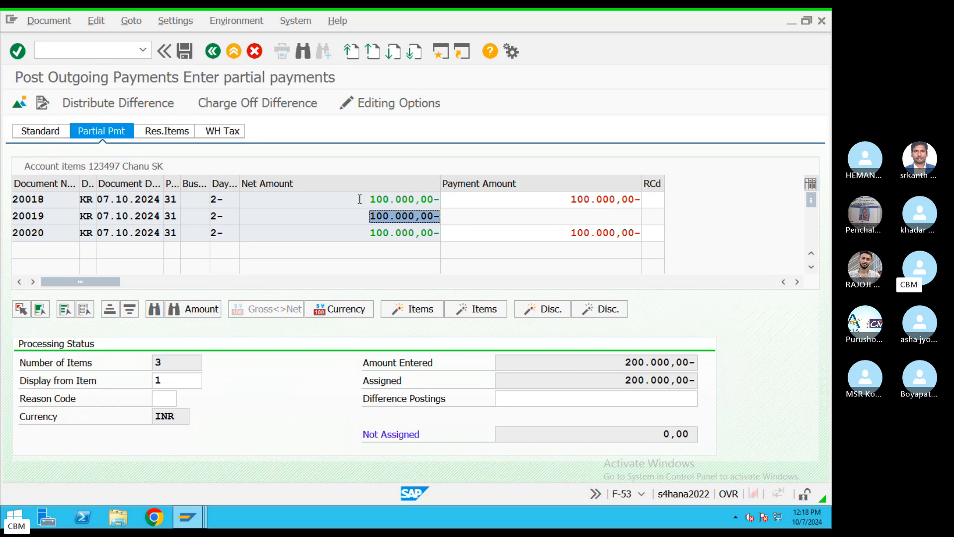
{"action": "left_click_drag", "start_coordinate": [369, 199], "coordinate": [446, 201]}
{"action": "left_click_drag", "start_coordinate": [366, 238], "coordinate": [455, 233]}
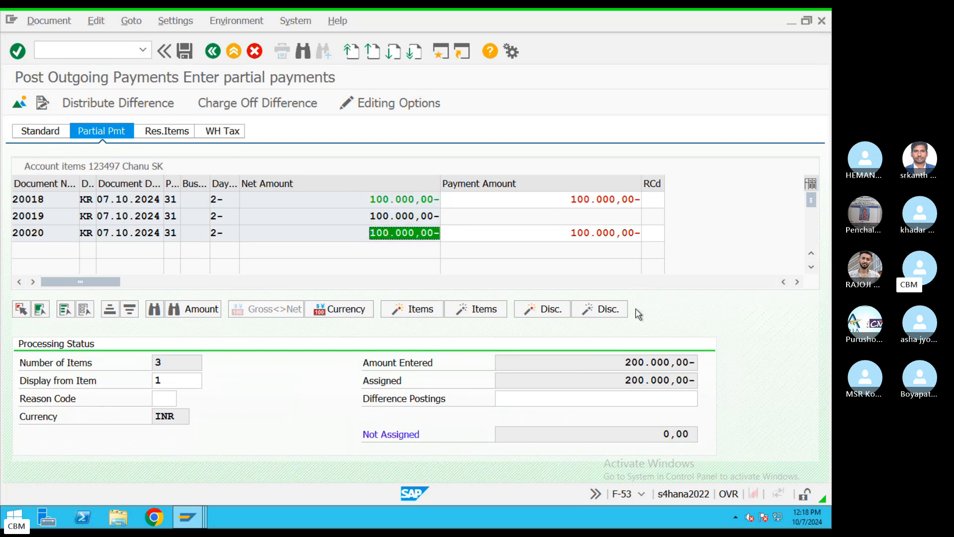
{"action": "left_click", "coordinate": [183, 50]}
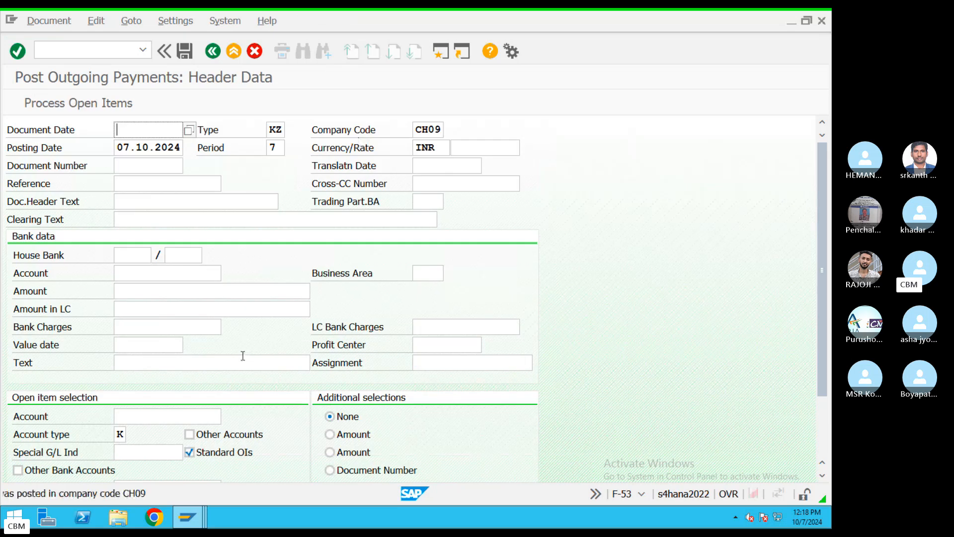
Switch to the vendor line item report and refresh its list.
{"action": "mouse_move", "coordinate": [191, 518]}
{"action": "left_click", "coordinate": [194, 455]}
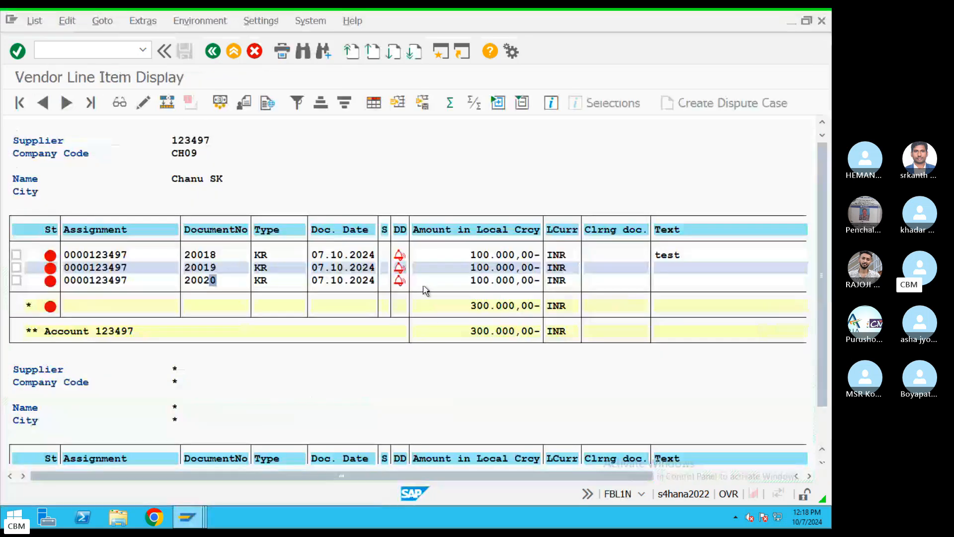
{"action": "left_click", "coordinate": [35, 20]}
{"action": "left_click", "coordinate": [47, 58]}
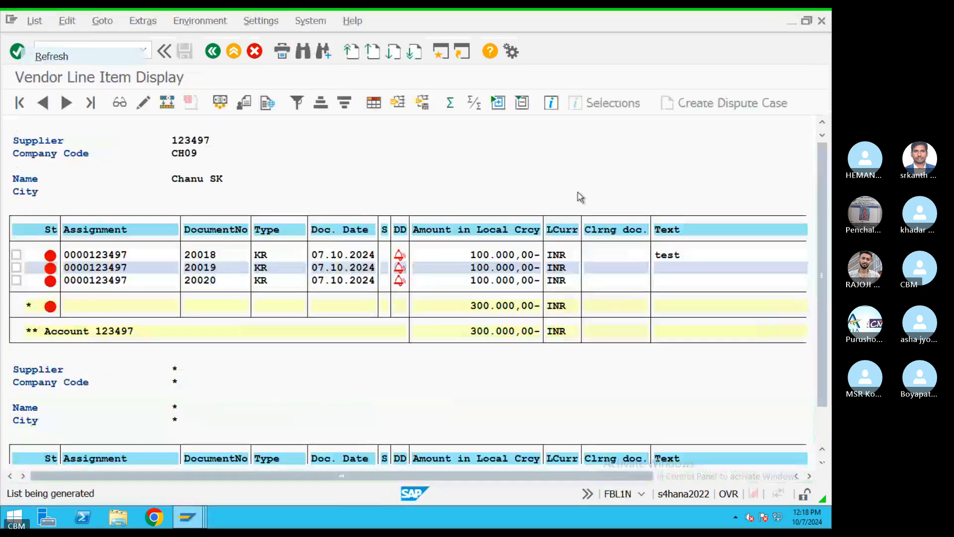
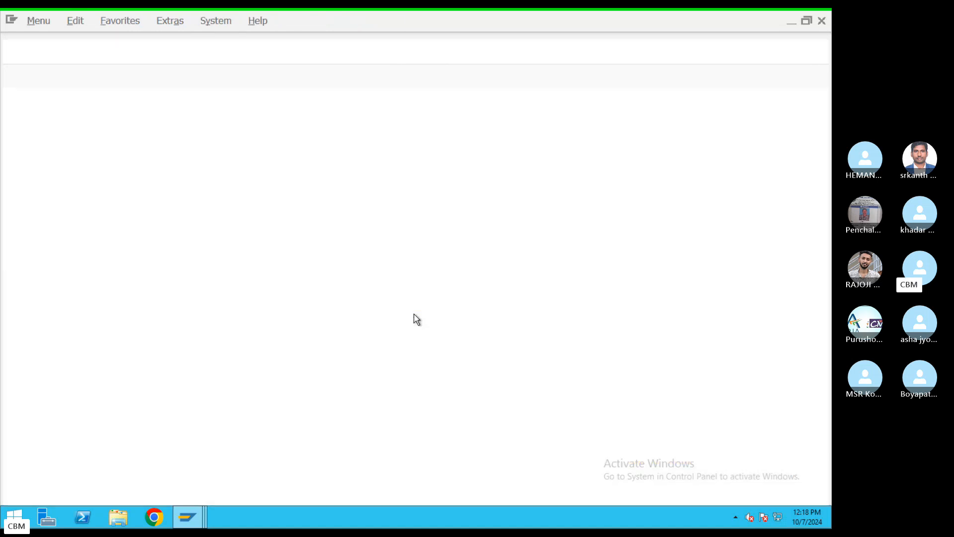
Open transaction F-53 for a new outgoing payment and set the document date to the posting date, 07.10.2024.
{"action": "type", "text": "F-53"}
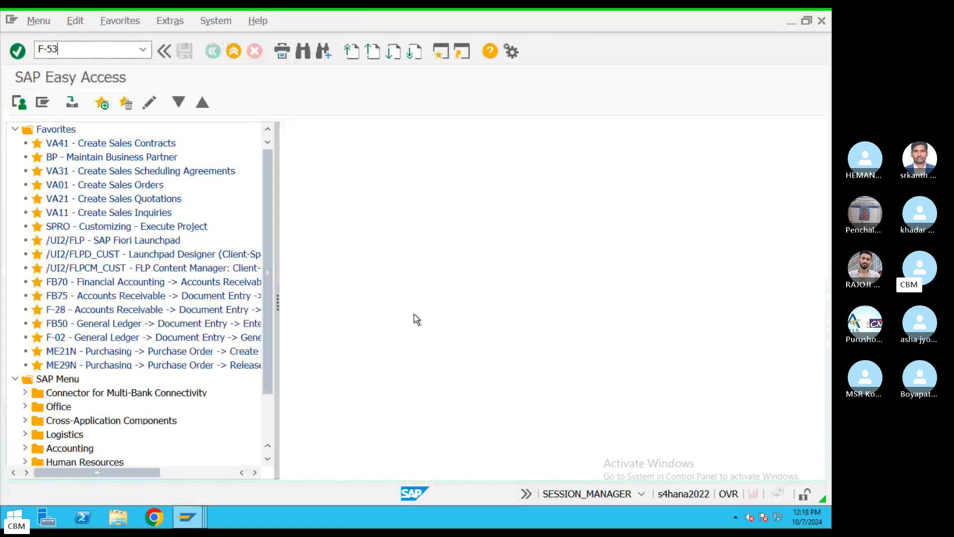
{"action": "key", "text": "Return"}
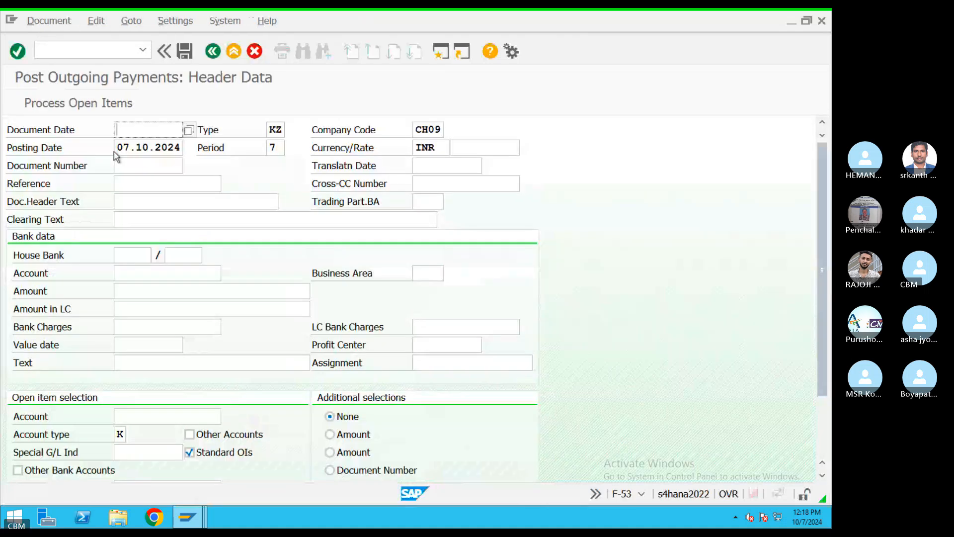
{"action": "left_click_drag", "start_coordinate": [117, 152], "coordinate": [223, 140]}
{"action": "key", "text": "ctrl+c"}
{"action": "left_click", "coordinate": [174, 125]}
{"action": "key", "text": "ctrl+v"}
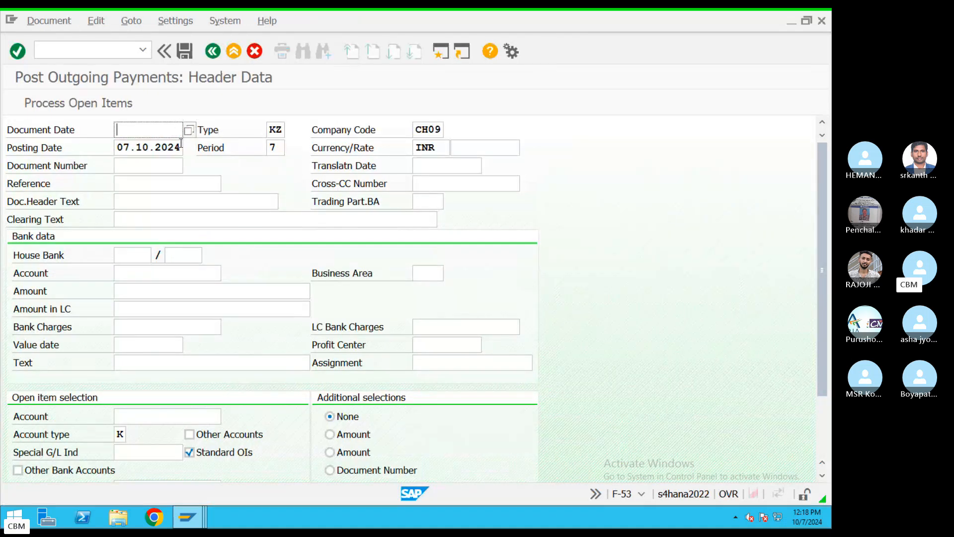
Enter TEST as the payment's reference and "Partial Clearing" as the clearing text.
{"action": "left_click", "coordinate": [149, 186]}
{"action": "type", "text": "TE"}
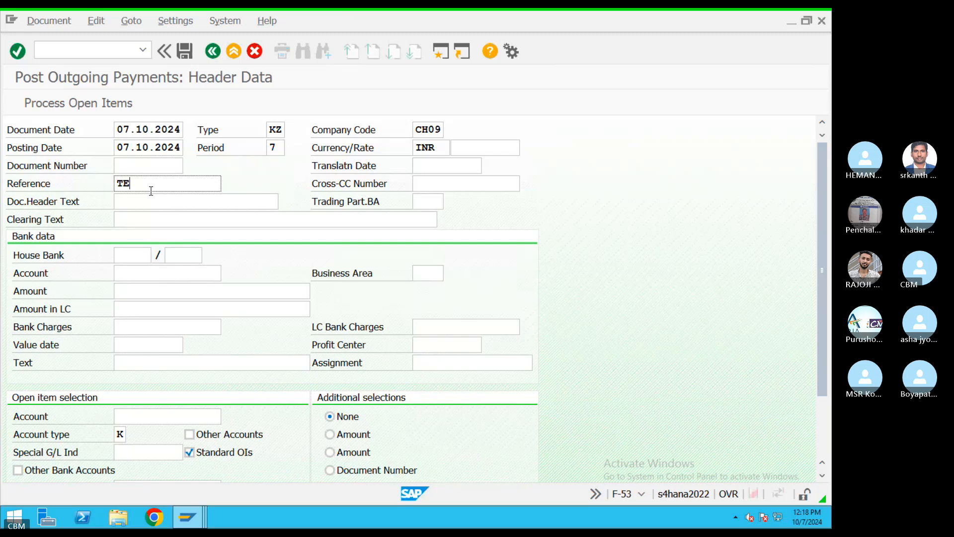
{"action": "type", "text": "ST"}
{"action": "left_click", "coordinate": [249, 204]}
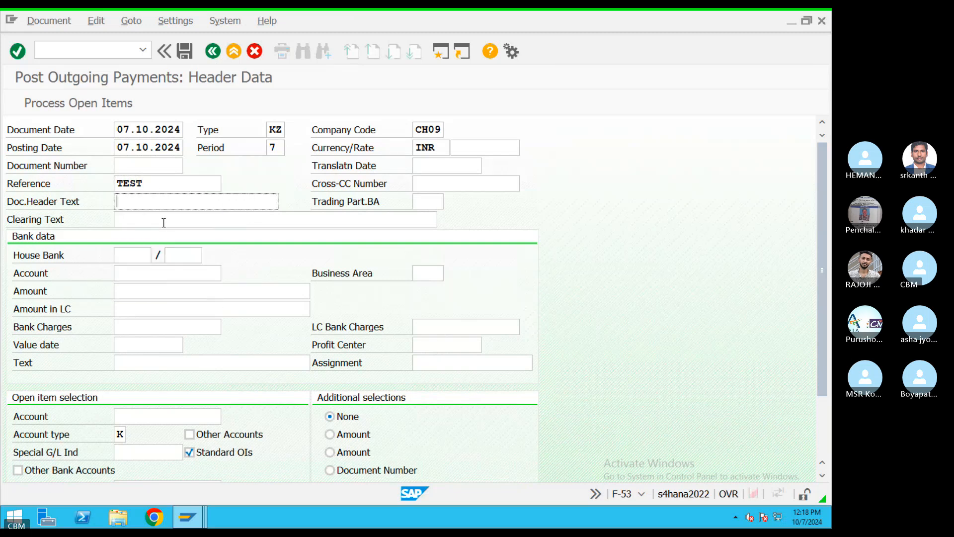
{"action": "left_click", "coordinate": [164, 223]}
{"action": "type", "text": "PA"}
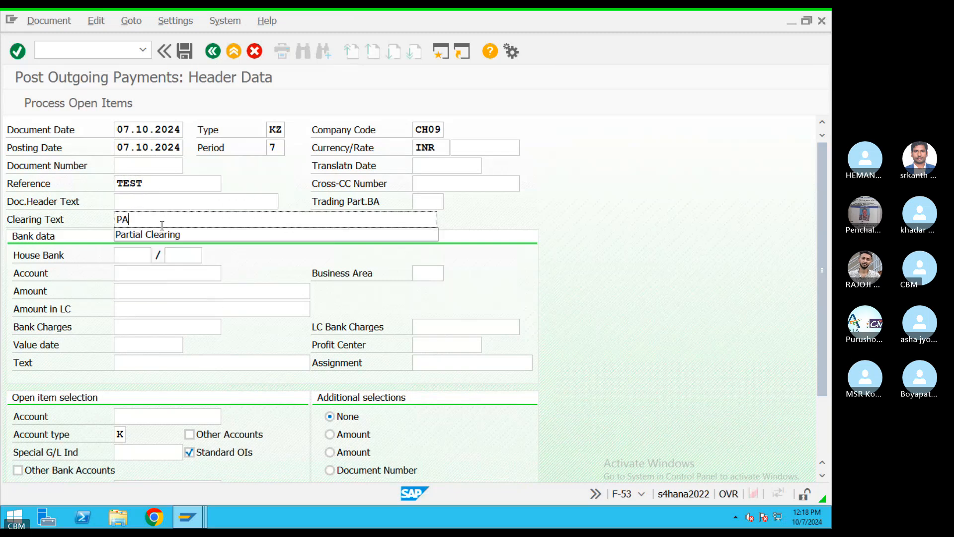
Look up and assign house bank CITI with account ID 990 in the new payment's bank data.
{"action": "left_click", "coordinate": [145, 255]}
{"action": "left_click", "coordinate": [158, 255]}
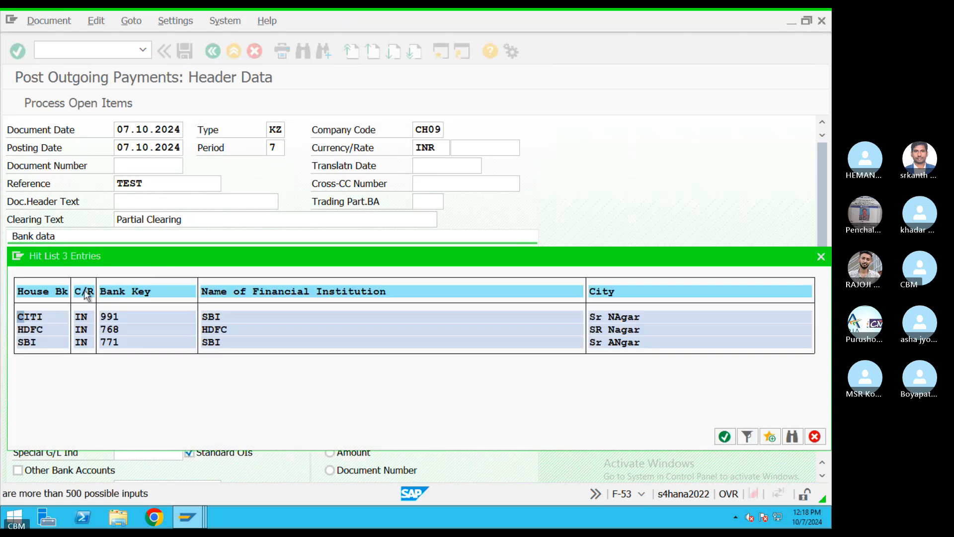
{"action": "double_click", "coordinate": [208, 318]}
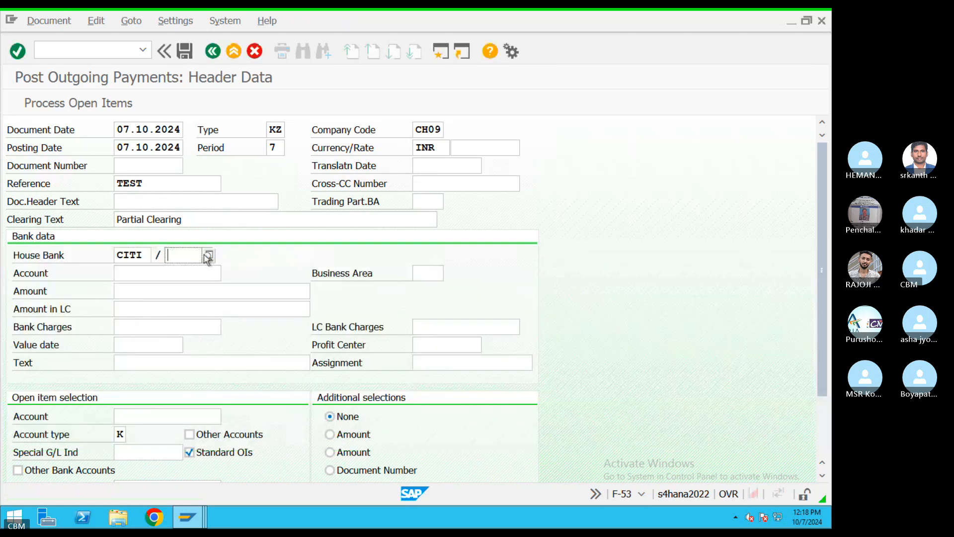
{"action": "left_click", "coordinate": [208, 255]}
{"action": "double_click", "coordinate": [192, 330]}
{"action": "left_click", "coordinate": [149, 281]}
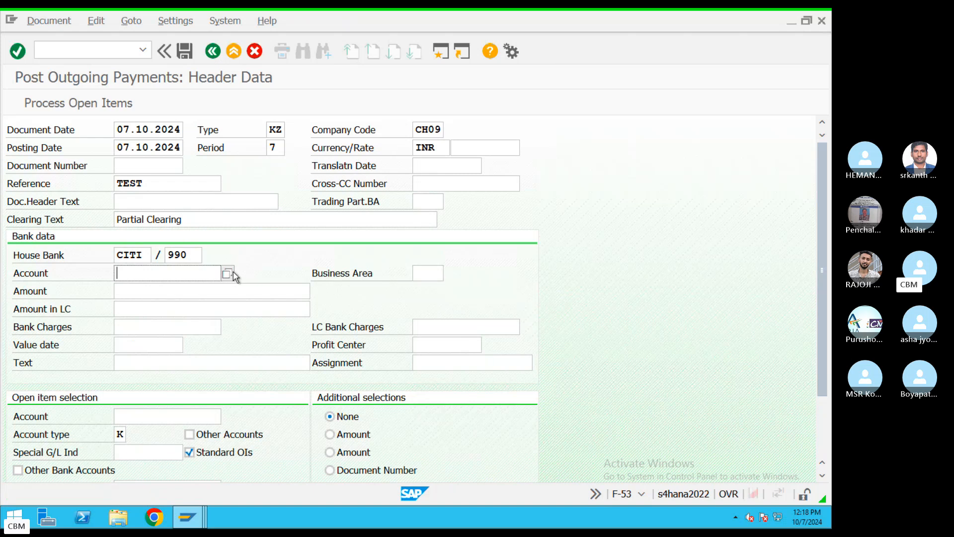
{"action": "type", "text": "60000"}
{"action": "left_click", "coordinate": [153, 309]}
Enter the CITI bank's G/L account, the amount 60000 and the text "tesy" in the payment's bank data.
{"action": "double_click", "coordinate": [153, 273]}
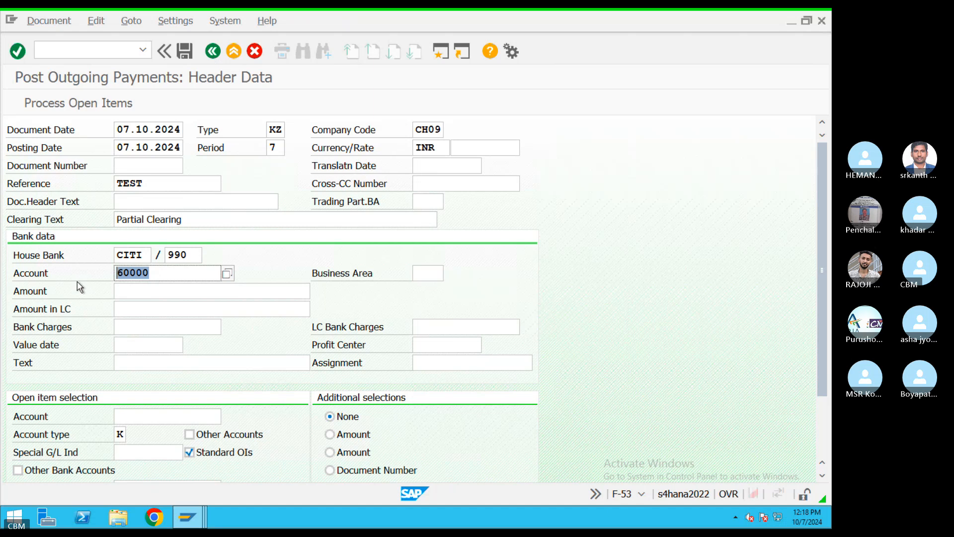
{"action": "key", "text": "BackSpace"}
{"action": "left_click", "coordinate": [147, 299]}
{"action": "left_click", "coordinate": [174, 295]}
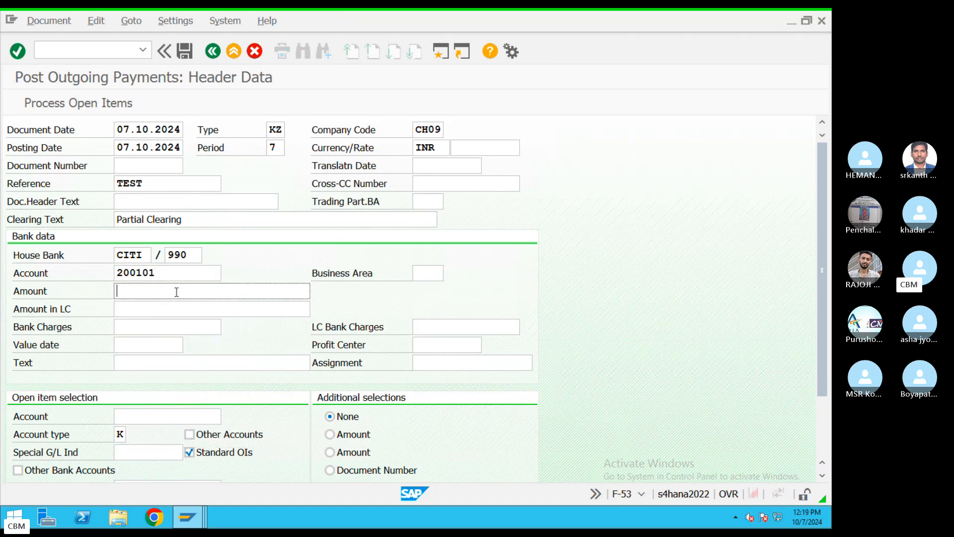
{"action": "left_click", "coordinate": [176, 292]}
{"action": "type", "text": "60000"}
{"action": "left_click", "coordinate": [143, 367]}
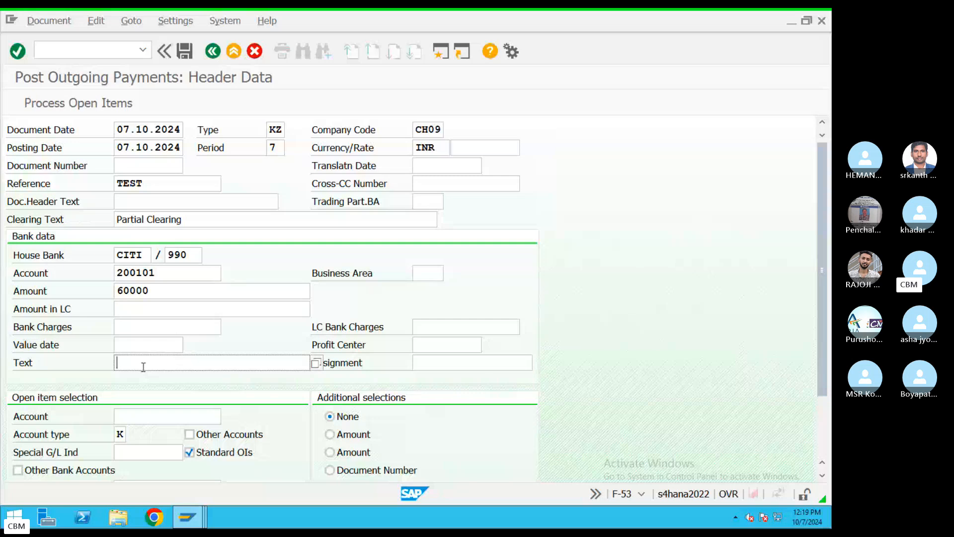
{"action": "type", "text": "tesy"}
Set the vendor's account number for the open item selection and process its open items.
{"action": "left_click", "coordinate": [137, 413]}
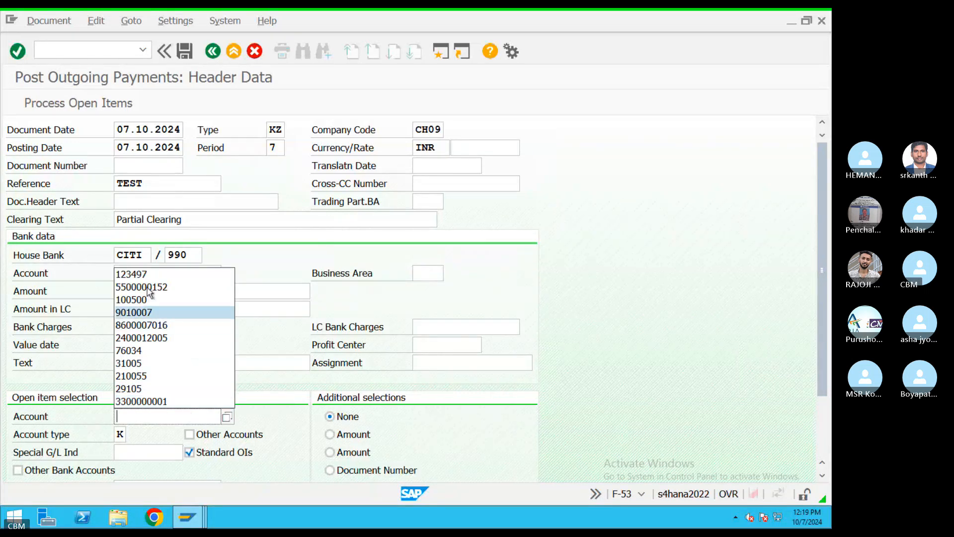
{"action": "left_click", "coordinate": [189, 276]}
{"action": "left_click_drag", "start_coordinate": [156, 417], "coordinate": [96, 415]}
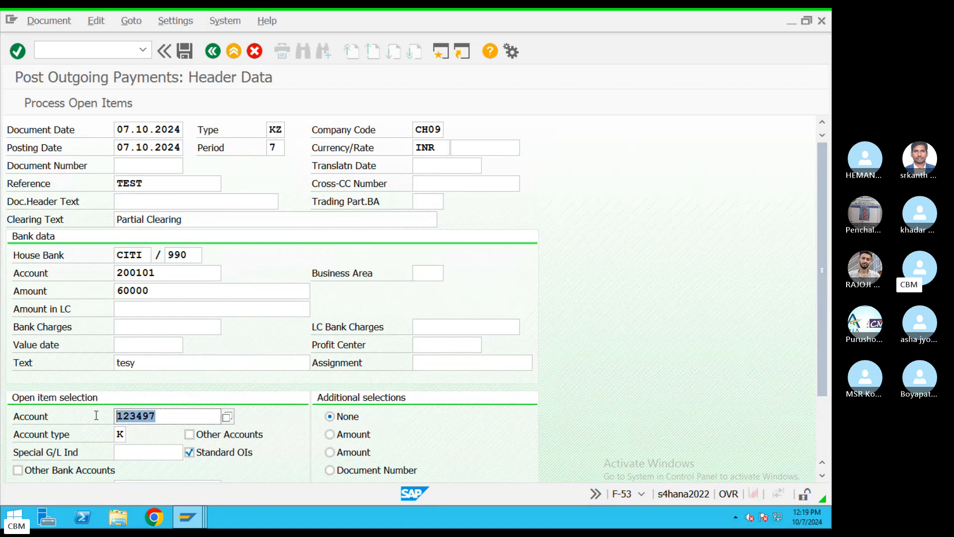
{"action": "left_click", "coordinate": [63, 102]}
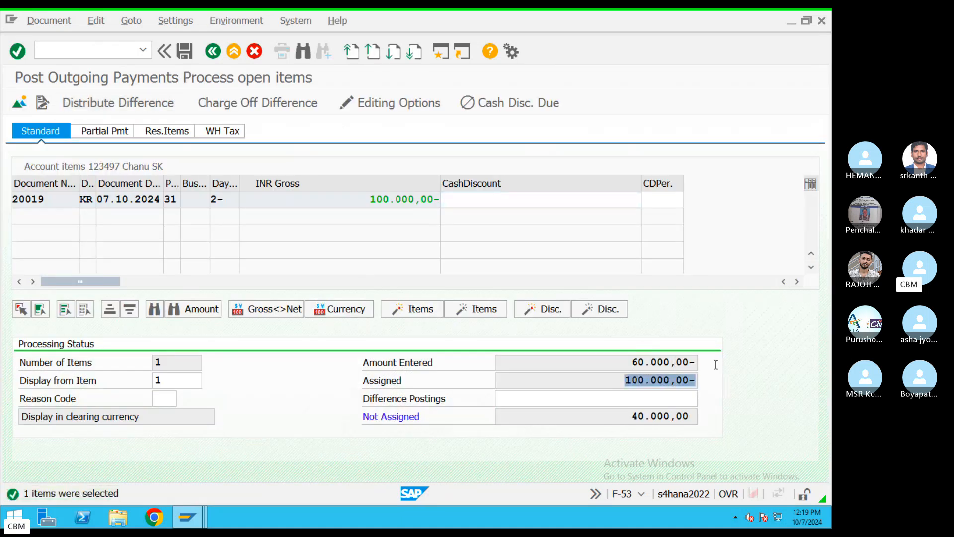
Assign a partial payment of 60000 to the vendor's open 100.000,00 invoice and check the unassigned amount.
{"action": "left_click", "coordinate": [105, 133]}
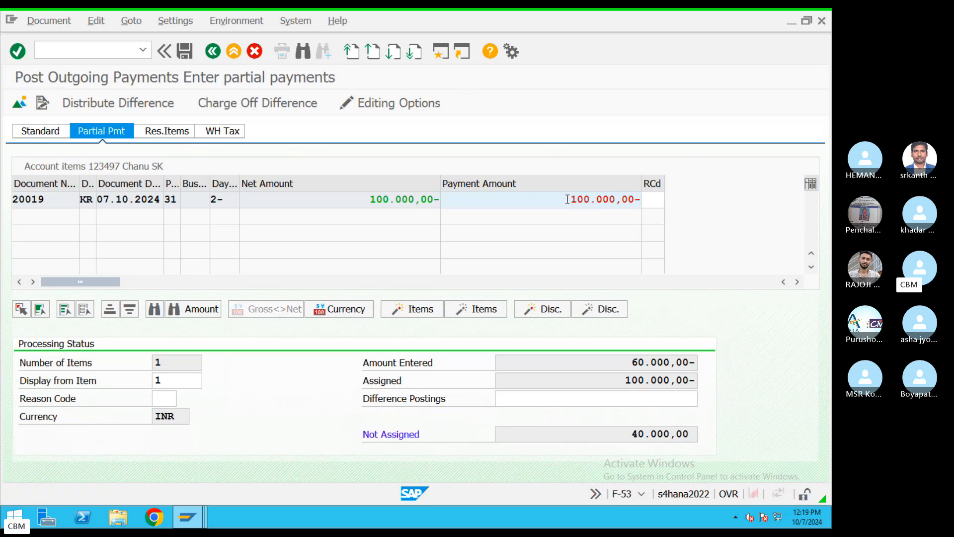
{"action": "left_click_drag", "start_coordinate": [571, 199], "coordinate": [712, 197]}
{"action": "type", "text": "60000"}
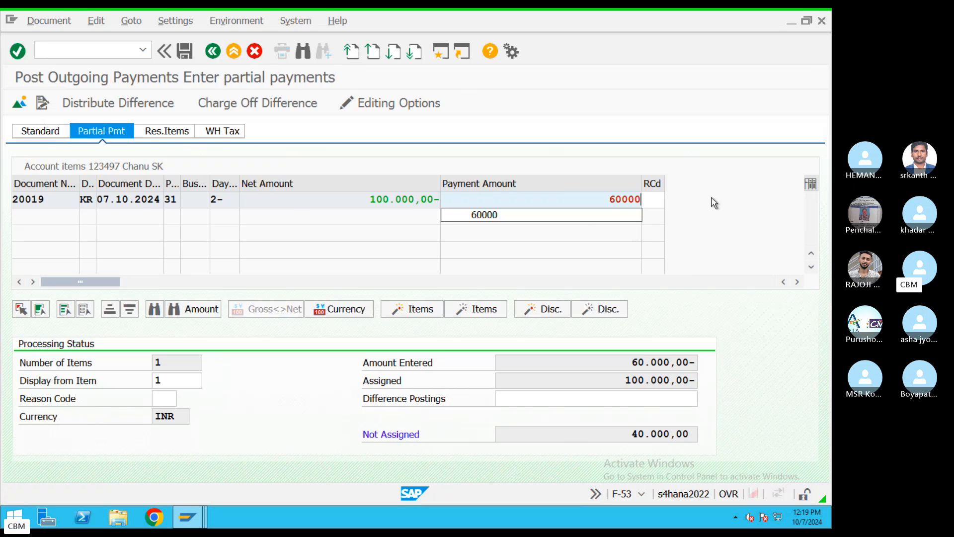
{"action": "key", "text": "Return"}
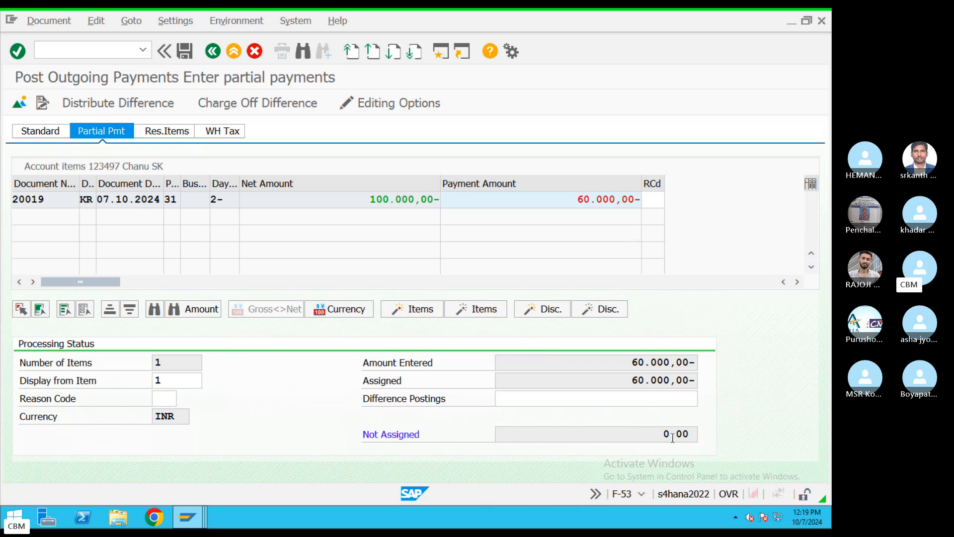
{"action": "left_click_drag", "start_coordinate": [661, 434], "coordinate": [743, 437]}
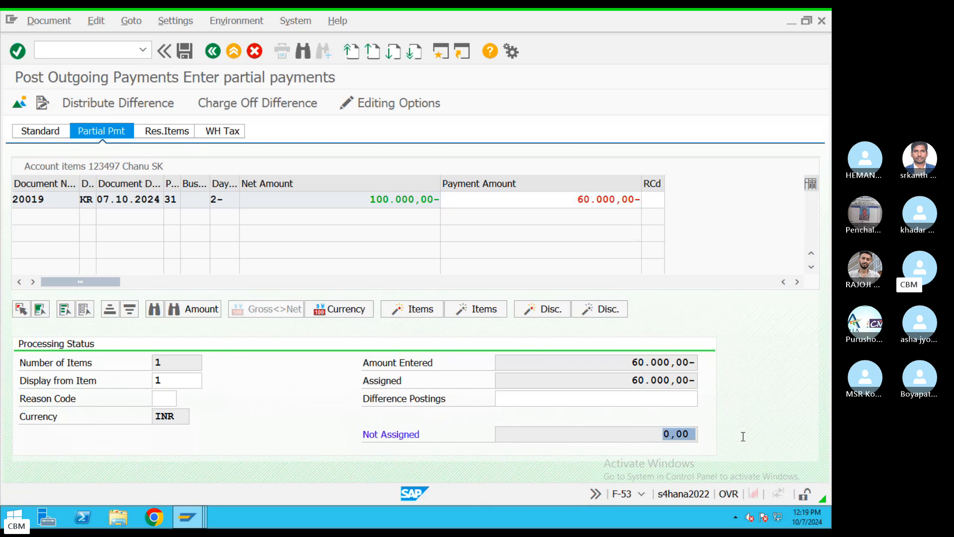
Post the partial payment, assigning payment terms 0001 to its vendor line item.
{"action": "left_click", "coordinate": [185, 51]}
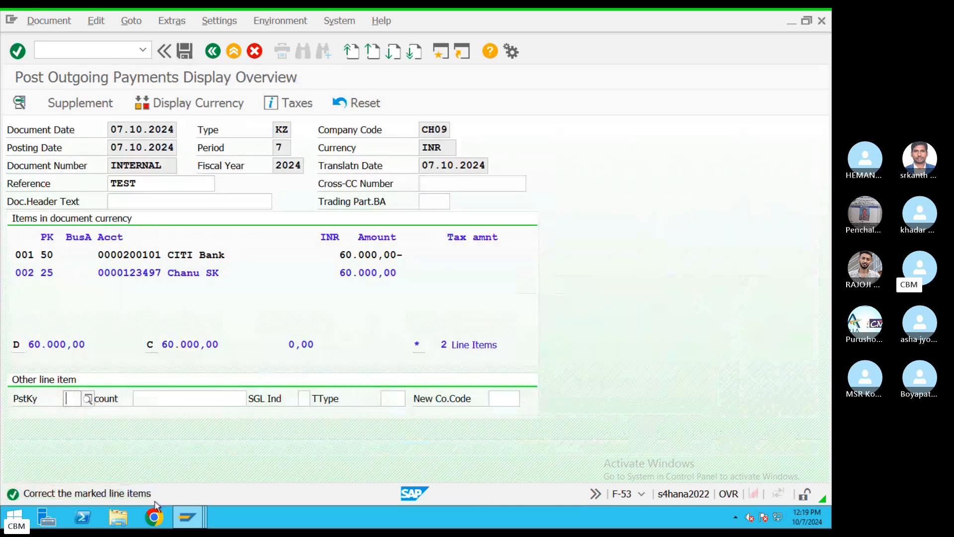
{"action": "left_click_drag", "start_coordinate": [94, 273], "coordinate": [229, 276]}
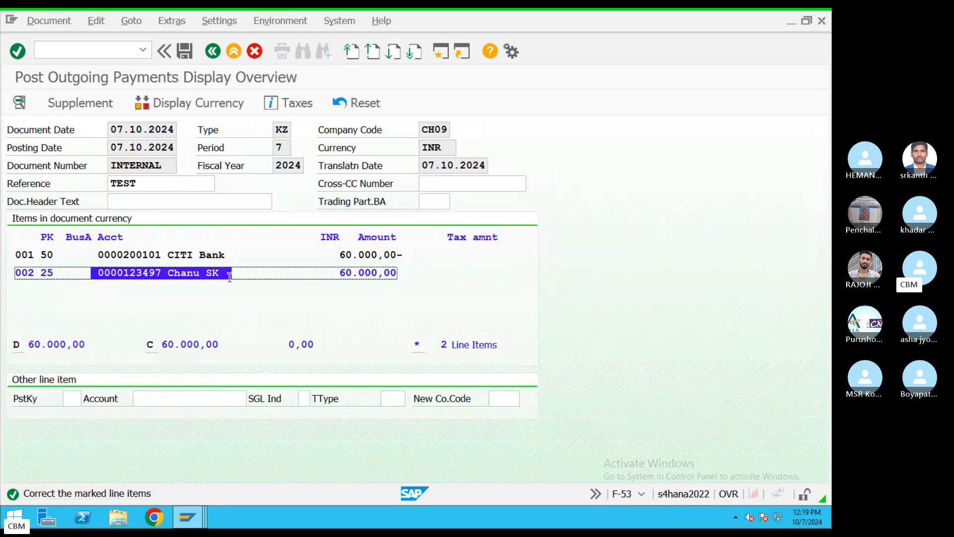
{"action": "double_click", "coordinate": [200, 273]}
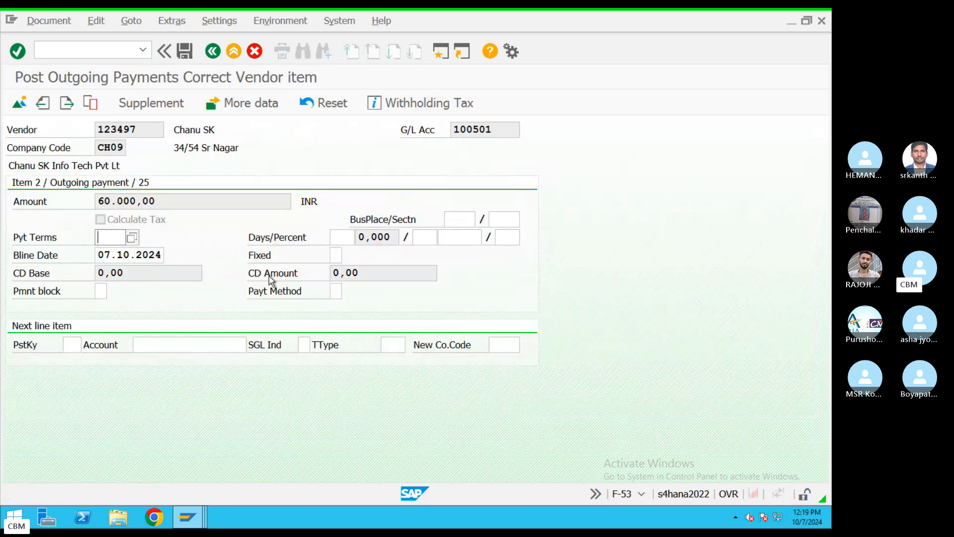
{"action": "left_click", "coordinate": [131, 239]}
{"action": "double_click", "coordinate": [149, 158]}
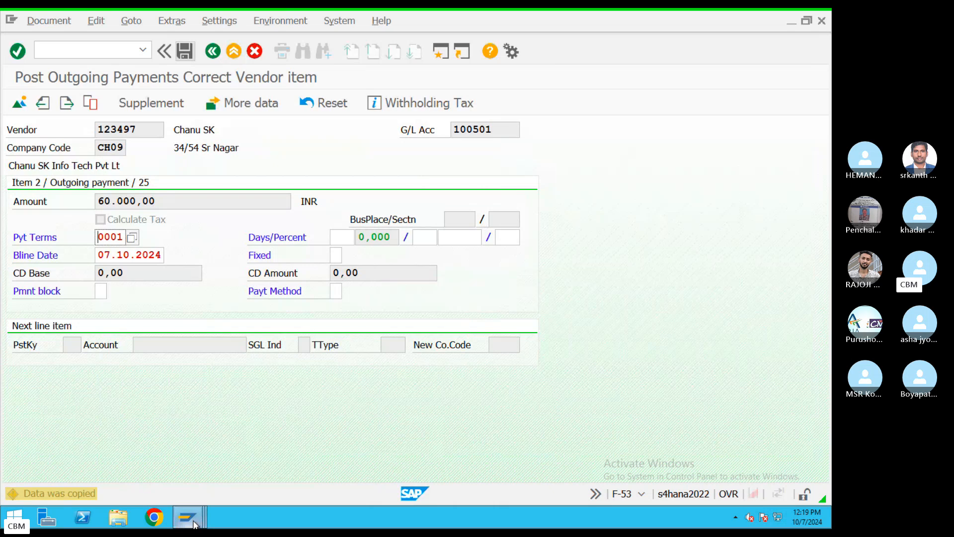
{"action": "key", "text": "ctrl+s"}
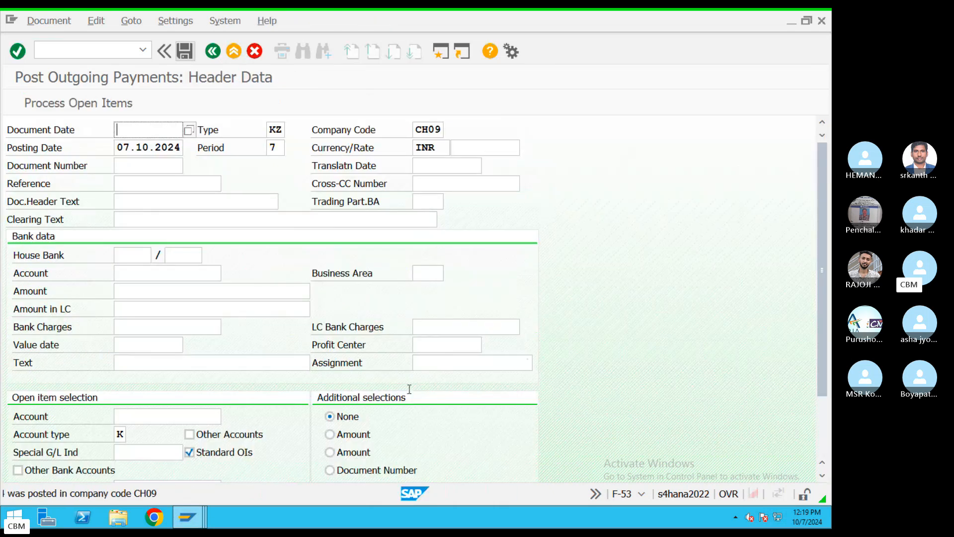
Switch to the vendor line item report and refresh it to examine the partial payment beside the invoice.
{"action": "mouse_move", "coordinate": [187, 517]}
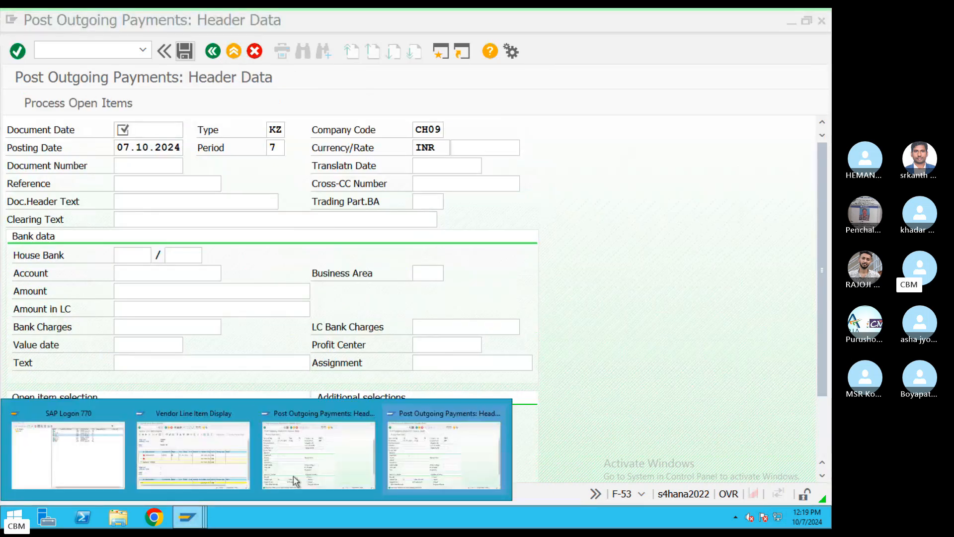
{"action": "left_click", "coordinate": [224, 467]}
{"action": "left_click", "coordinate": [35, 20]}
{"action": "left_click", "coordinate": [48, 54]}
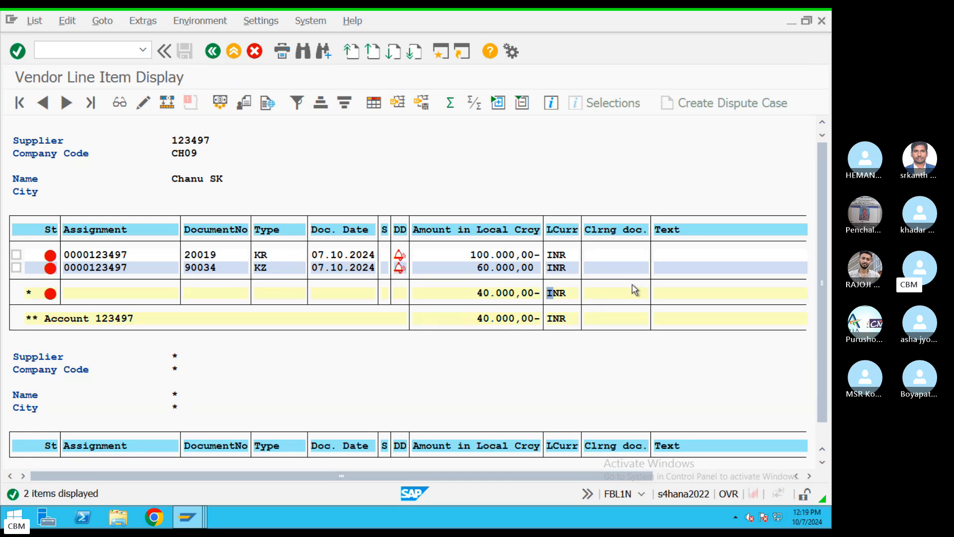
Open transaction F-53 in a new session for another outgoing payment.
{"action": "left_click", "coordinate": [442, 52]}
{"action": "type", "text": "F"}
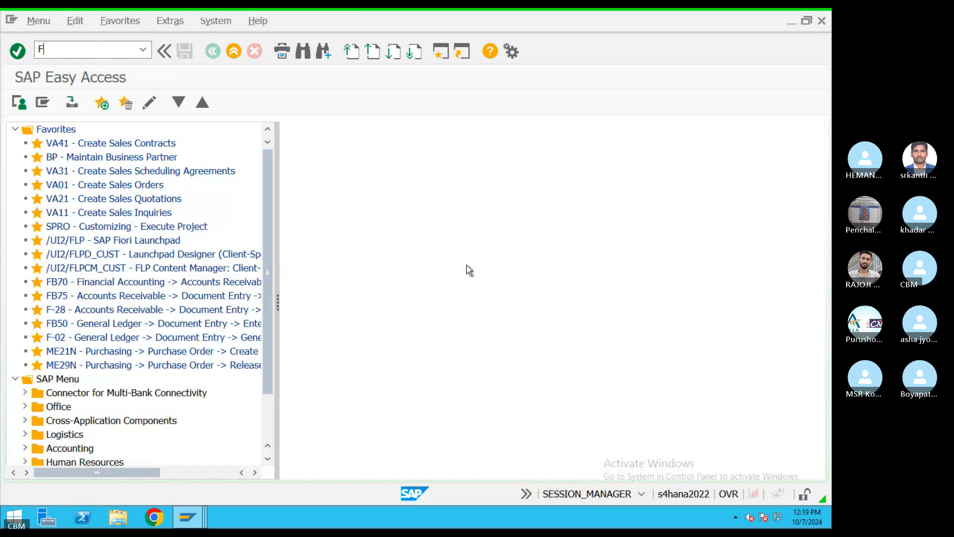
{"action": "type", "text": "-53"}
{"action": "key", "text": "Return"}
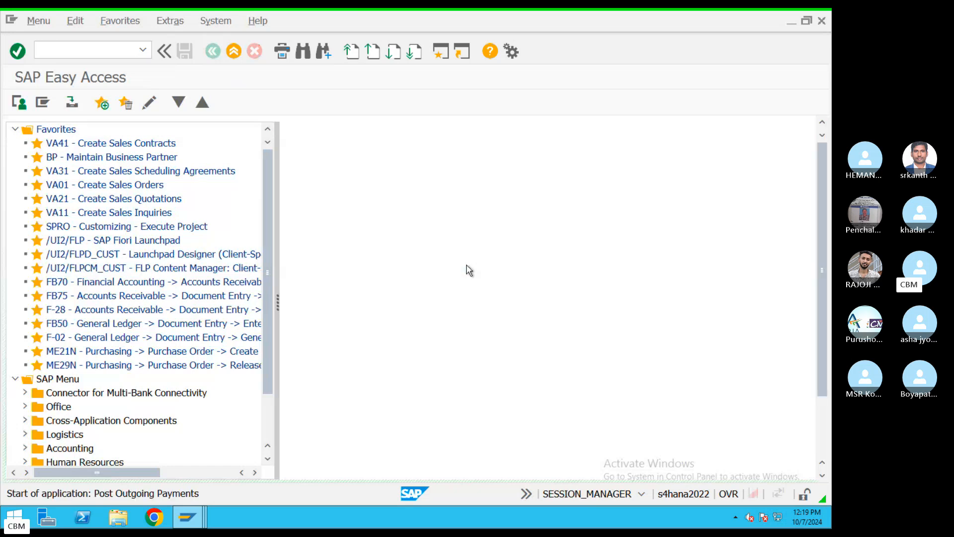
Set the payment's document date to the posting date, 07.10.2024, and its reference to REf343.
{"action": "left_click_drag", "start_coordinate": [215, 156], "coordinate": [219, 156]}
{"action": "key", "text": "ctrl+c"}
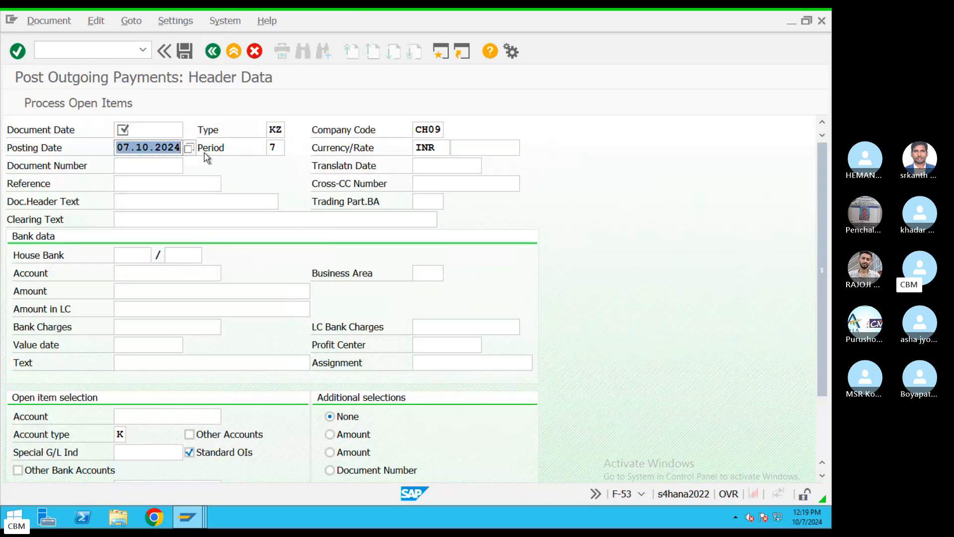
{"action": "left_click", "coordinate": [148, 133]}
{"action": "key", "text": "ctrl+v"}
{"action": "left_click", "coordinate": [136, 183]}
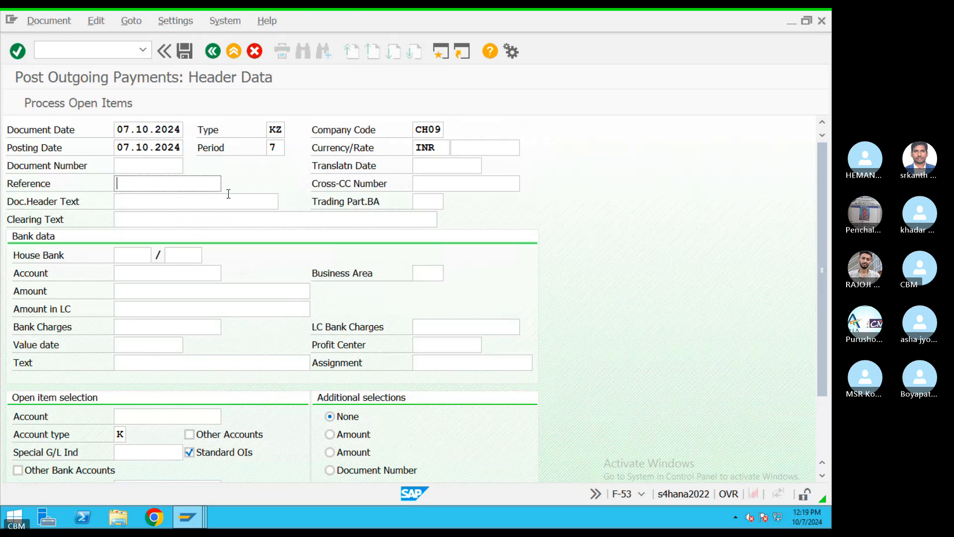
{"action": "type", "text": "REf343"}
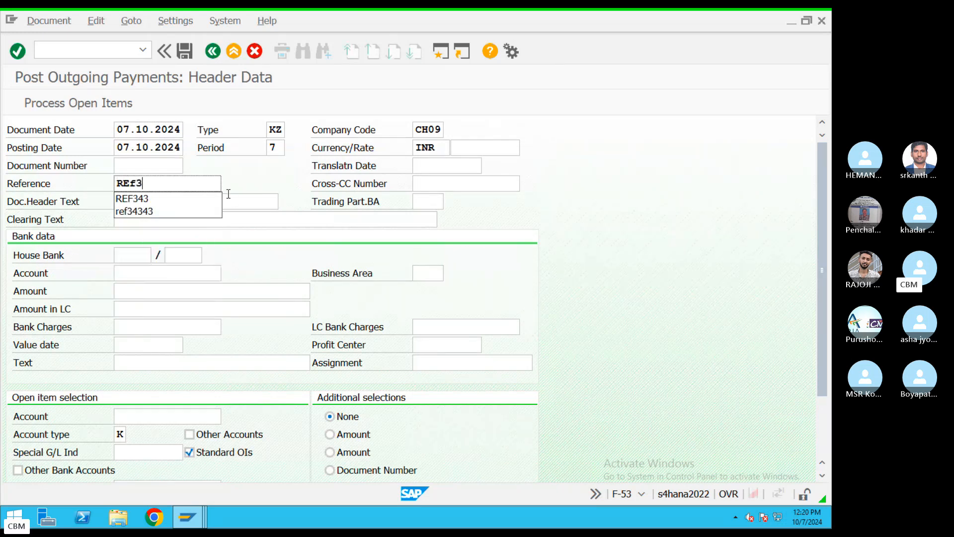
Look up and assign house bank CITI with account ID 990 for payment REf343.
{"action": "left_click", "coordinate": [133, 256]}
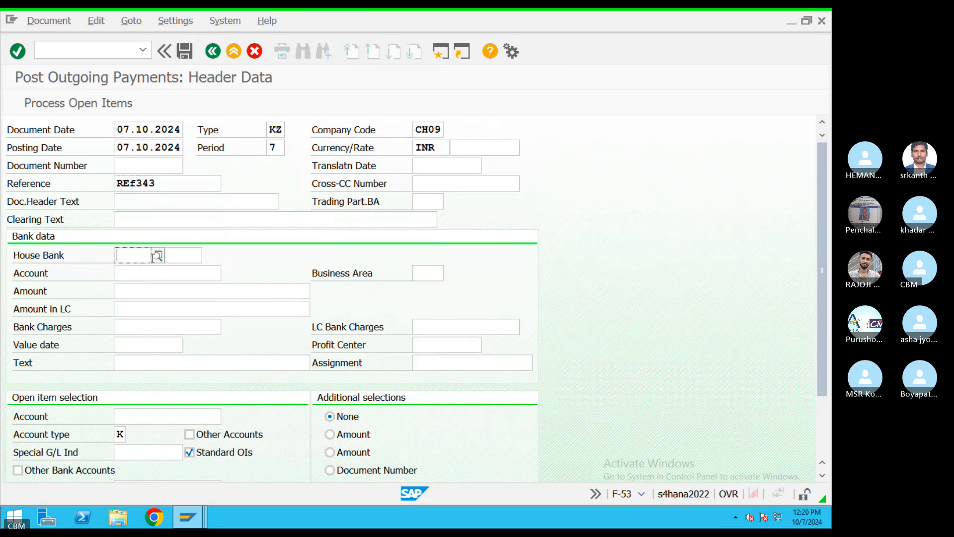
{"action": "left_click", "coordinate": [158, 255]}
{"action": "double_click", "coordinate": [219, 315]}
{"action": "left_click", "coordinate": [191, 255]}
{"action": "left_click", "coordinate": [208, 255]}
{"action": "double_click", "coordinate": [195, 325]}
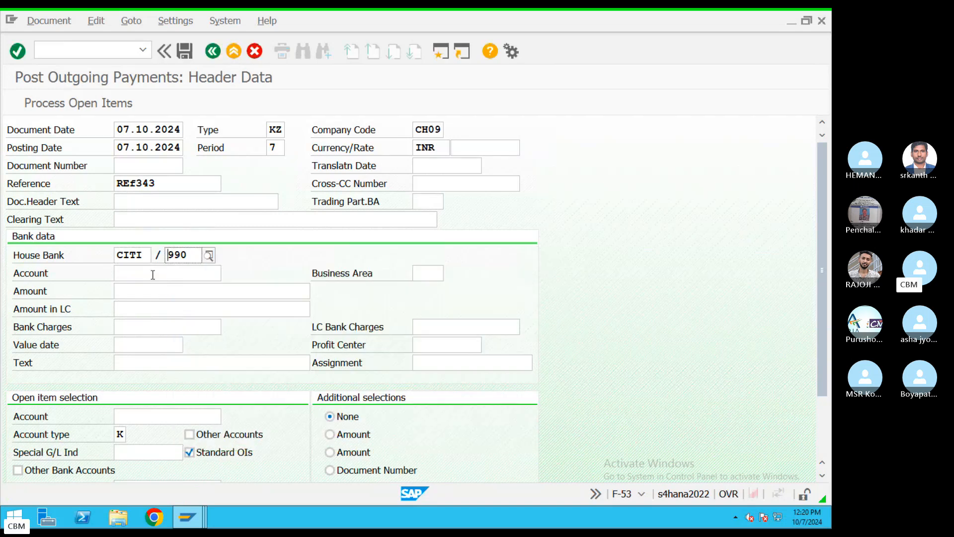
Enter the CITI bank's G/L account and an amount of 30000 in the bank data.
{"action": "key", "text": "Tab"}
{"action": "key", "text": "space"}
{"action": "left_click", "coordinate": [133, 301]}
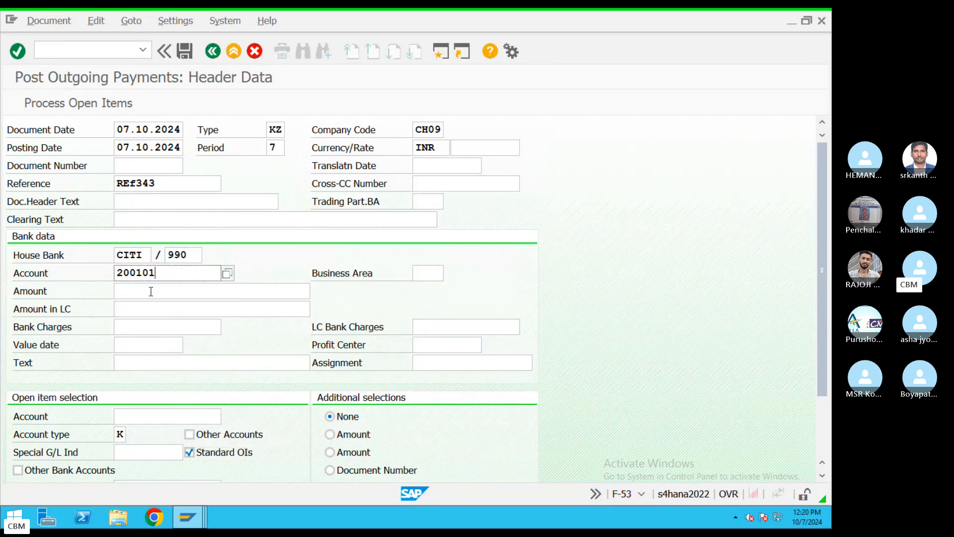
{"action": "left_click", "coordinate": [152, 290]}
{"action": "type", "text": "30000"}
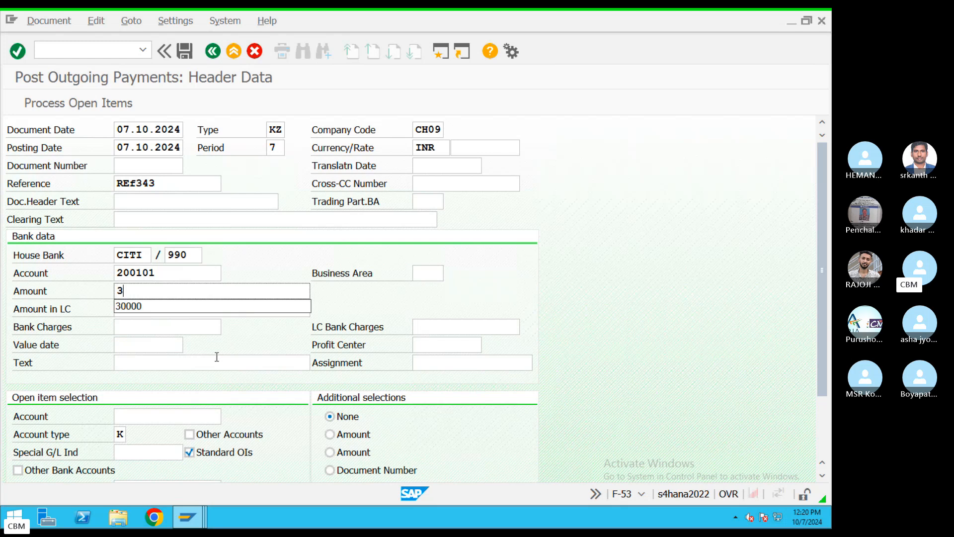
Enter "Partia" as the text in the payment's bank data.
{"action": "left_click", "coordinate": [170, 367]}
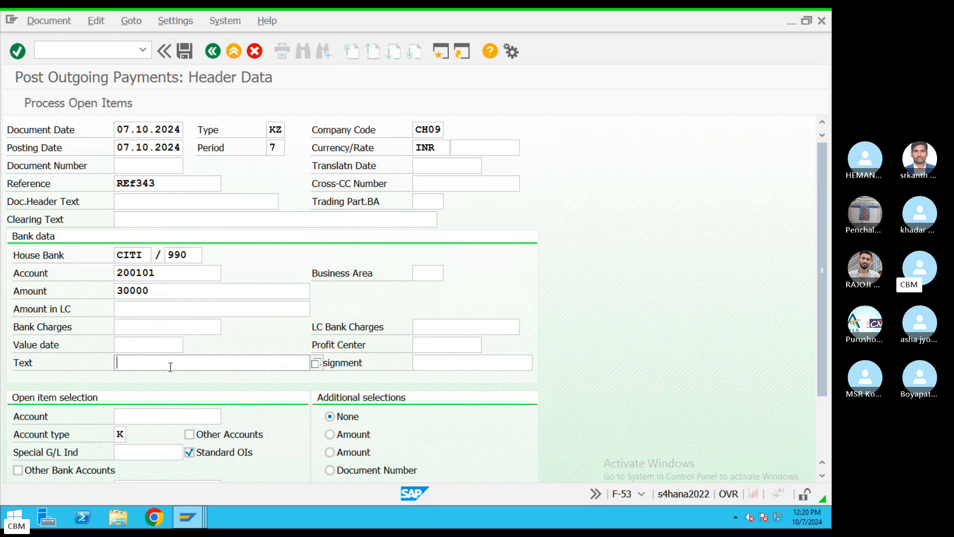
{"action": "left_click", "coordinate": [170, 364]}
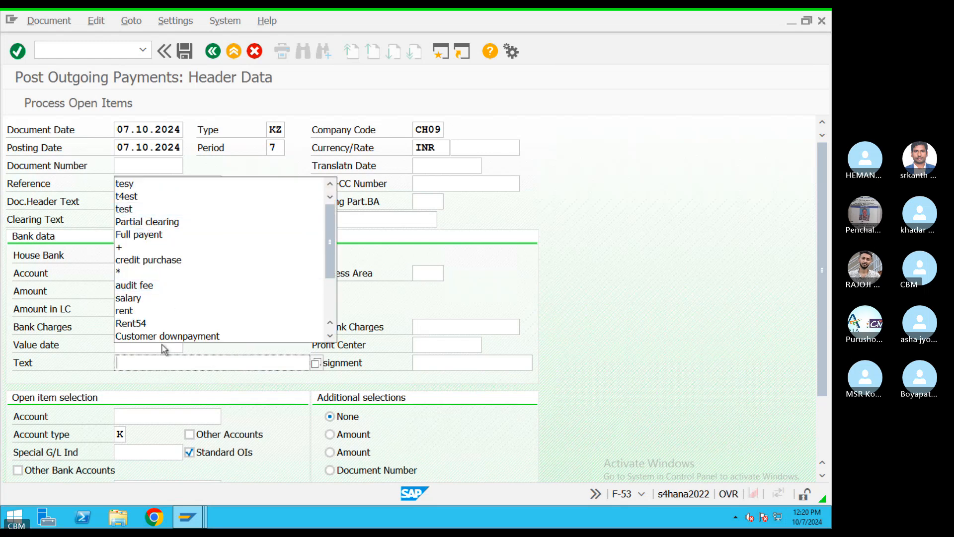
{"action": "type", "text": "re"}
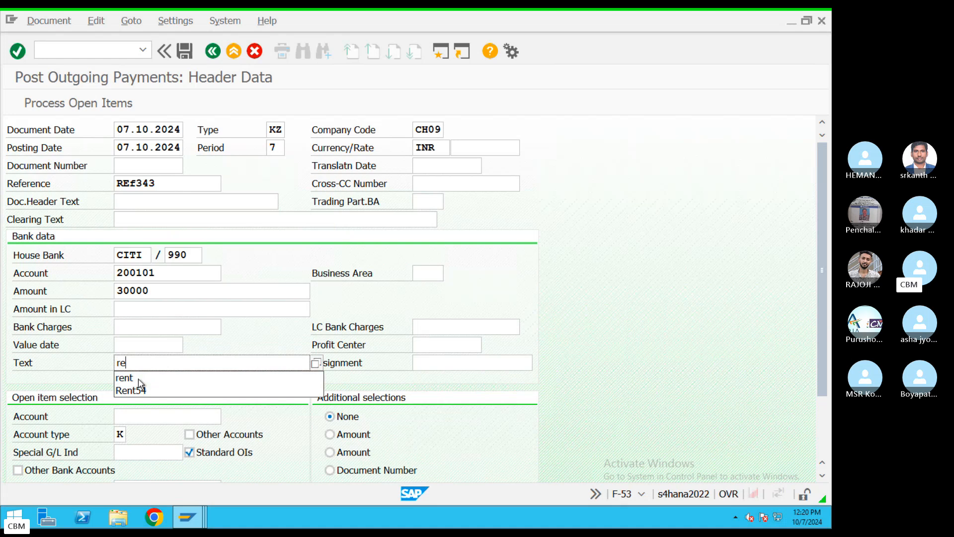
{"action": "type", "text": "si"}
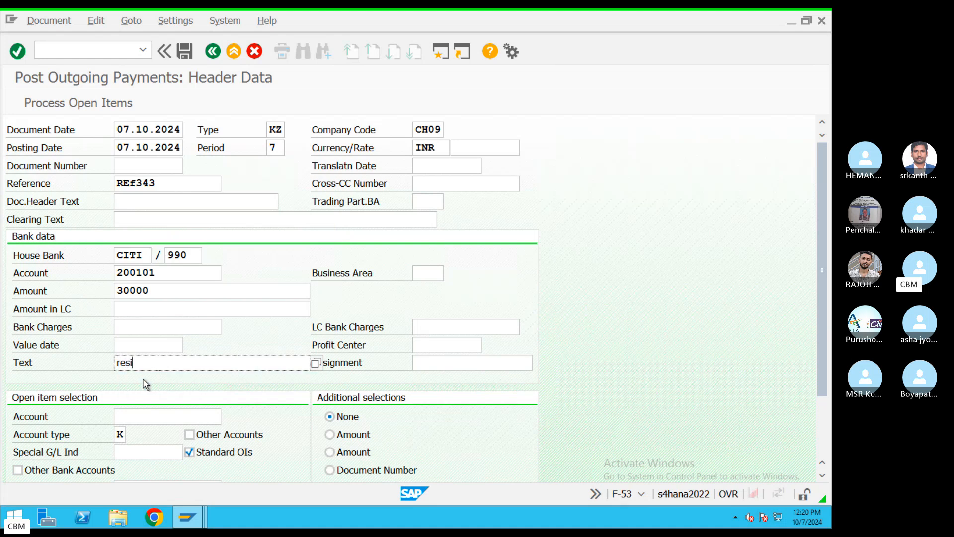
{"action": "type", "text": "Parti"}
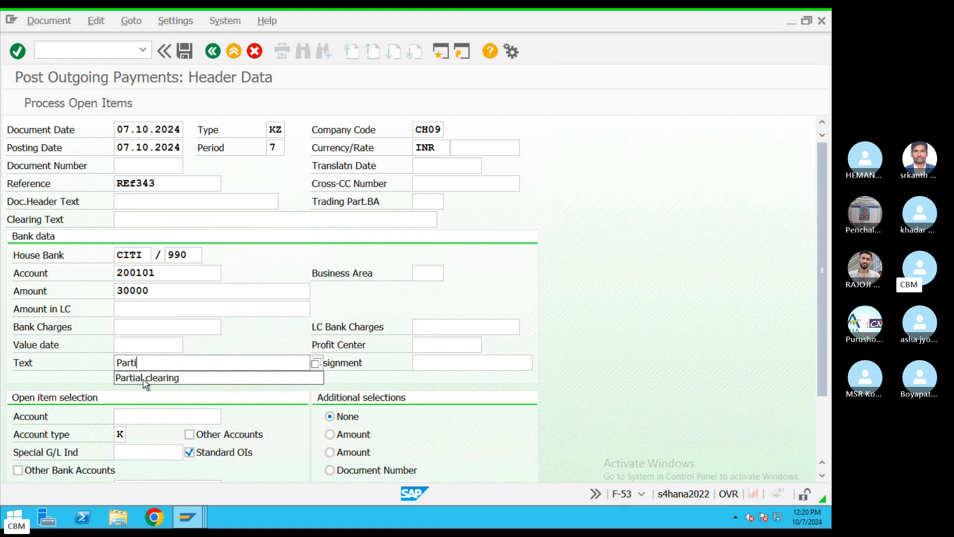
{"action": "type", "text": "a"}
Look up the vendor of the previous payment for the open item selection and process its open items.
{"action": "left_click", "coordinate": [219, 417]}
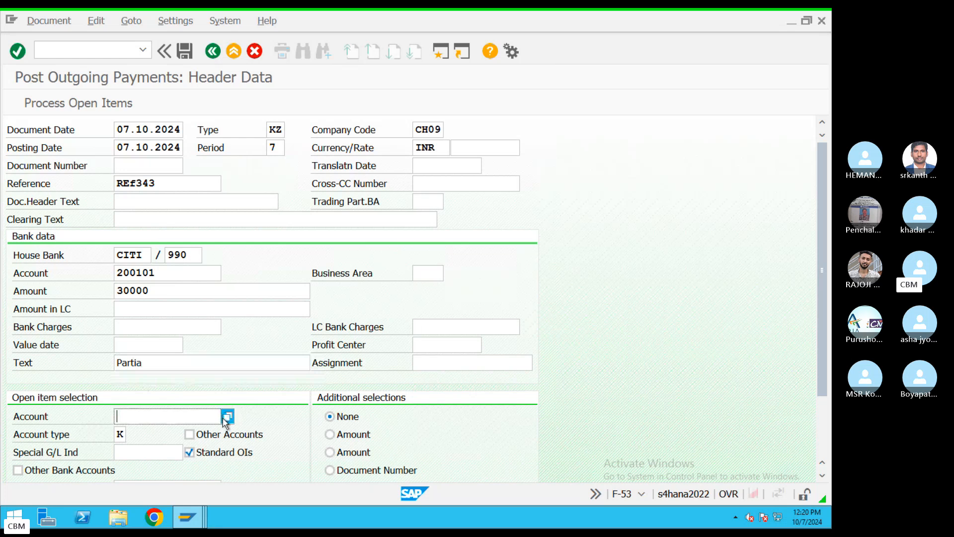
{"action": "left_click", "coordinate": [227, 417]}
{"action": "left_click", "coordinate": [491, 492]}
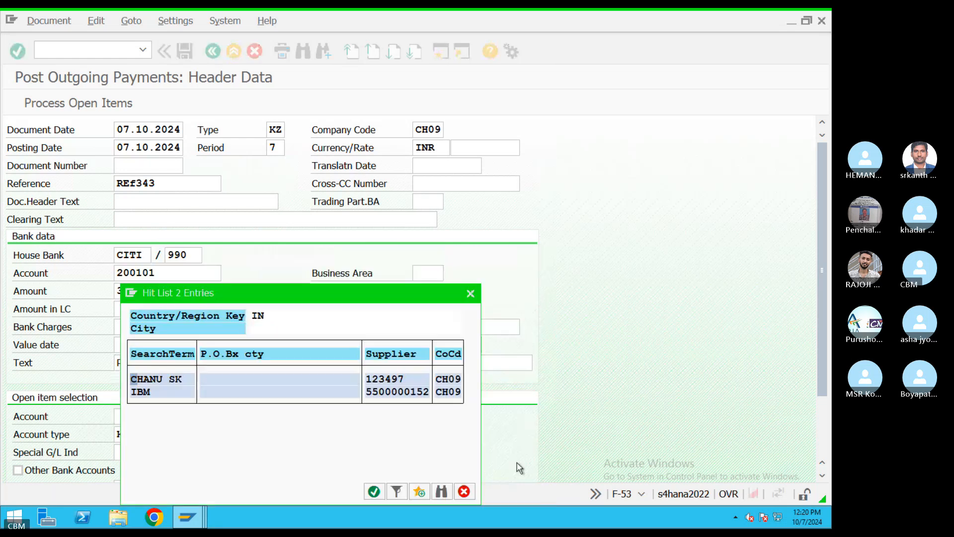
{"action": "double_click", "coordinate": [162, 382]}
{"action": "left_click", "coordinate": [76, 105]}
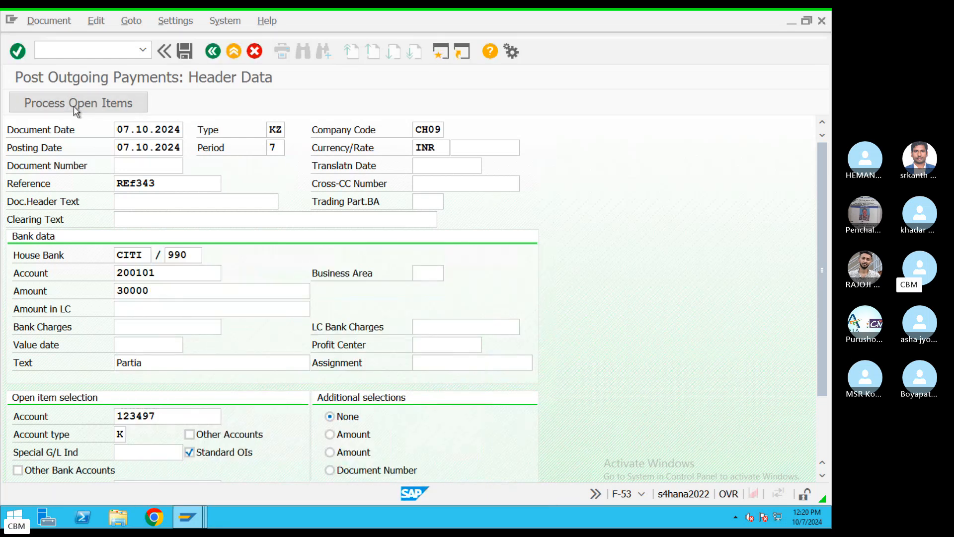
Try to set the payment amount of the 100.000,00 invoice to 30000 as a partial payment.
{"action": "left_click_drag", "start_coordinate": [619, 385], "coordinate": [739, 375]}
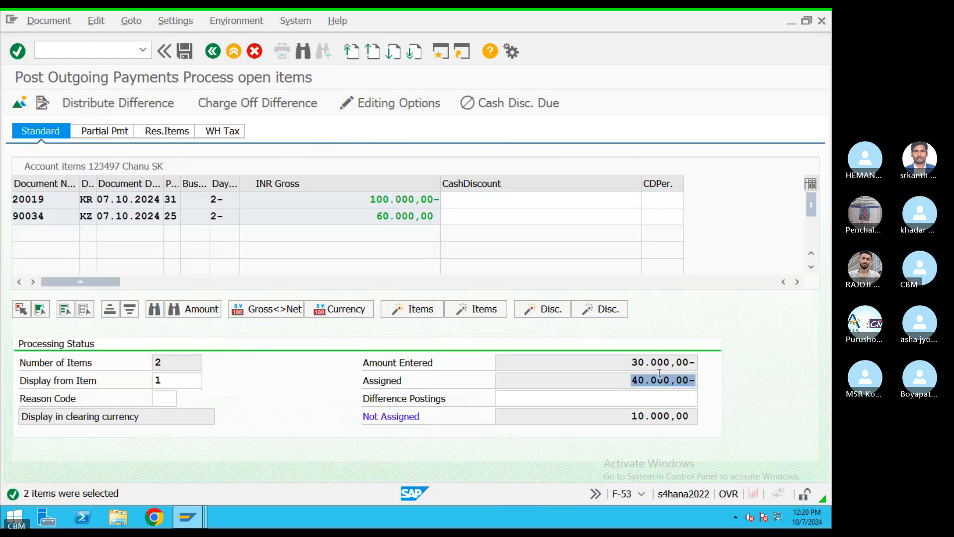
{"action": "left_click_drag", "start_coordinate": [630, 363], "coordinate": [724, 360]}
{"action": "left_click", "coordinate": [102, 130]}
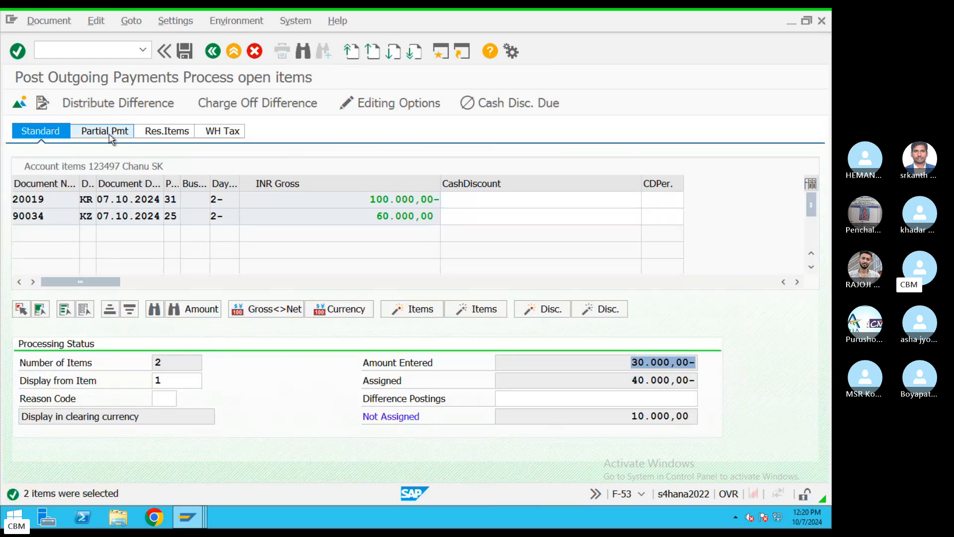
{"action": "left_click_drag", "start_coordinate": [568, 203], "coordinate": [722, 208]}
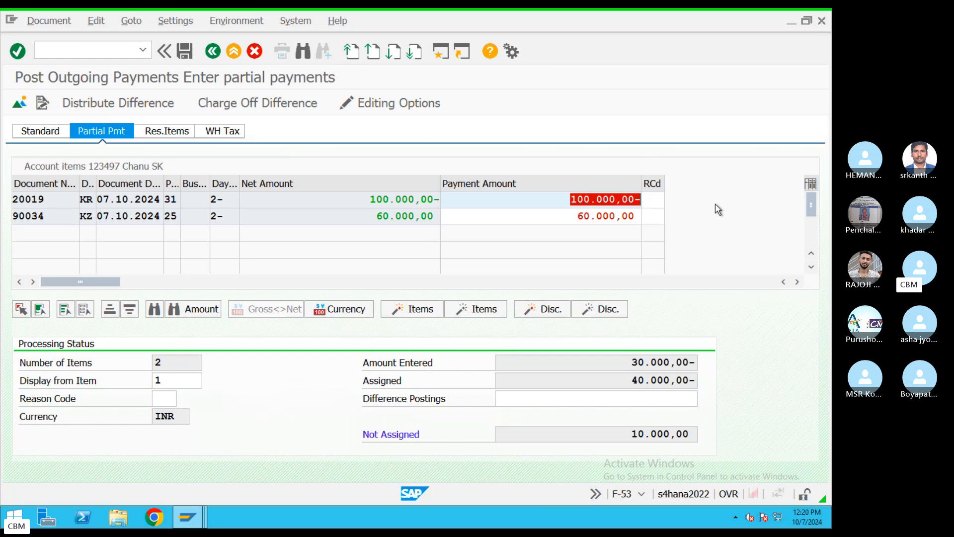
{"action": "type", "text": "30."}
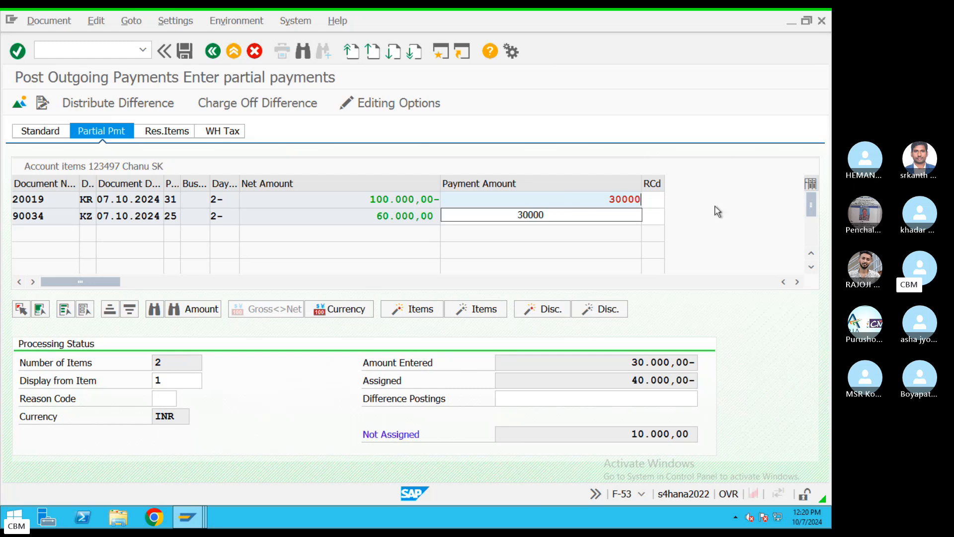
{"action": "type", "text": "000"}
{"action": "key", "text": "Return"}
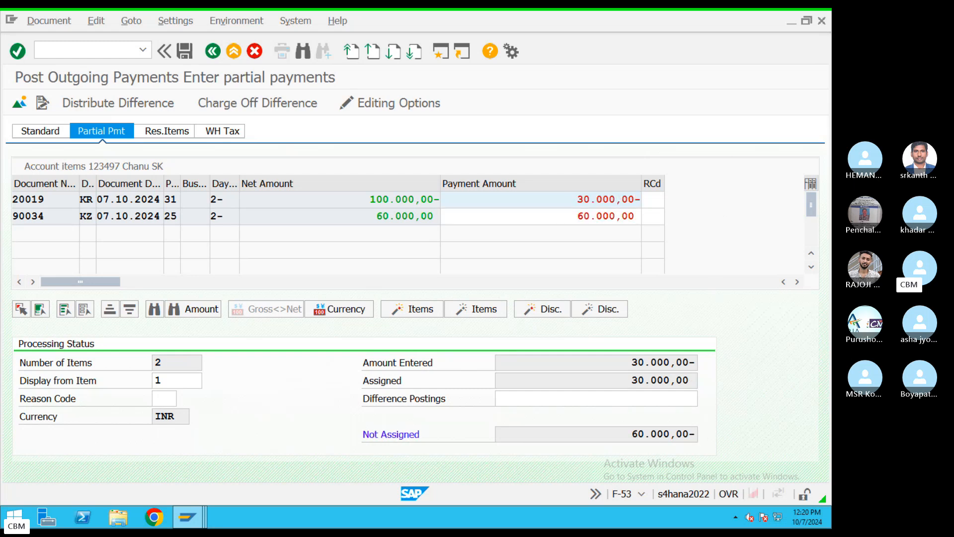
Compare the invoice's residual item with its partial payment amount and discard the unposted payment.
{"action": "left_click", "coordinate": [184, 133]}
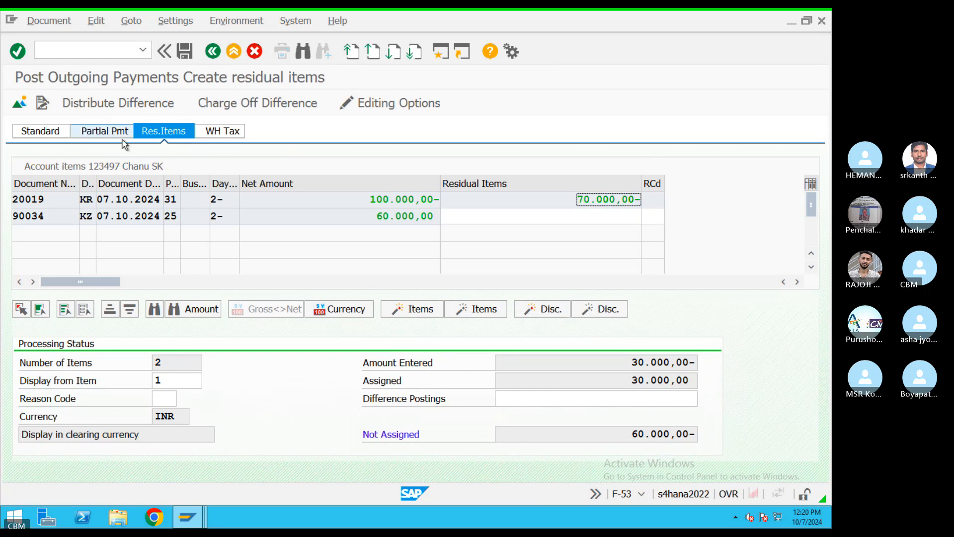
{"action": "left_click", "coordinate": [104, 131]}
{"action": "left_click_drag", "start_coordinate": [572, 204], "coordinate": [664, 201]}
{"action": "left_click", "coordinate": [638, 200]}
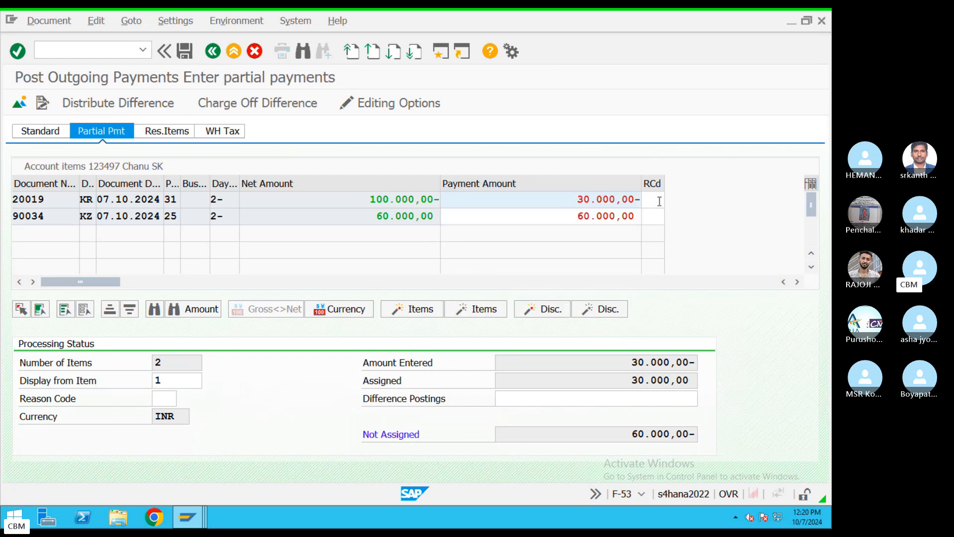
{"action": "left_click", "coordinate": [234, 50]}
{"action": "left_click", "coordinate": [266, 336]}
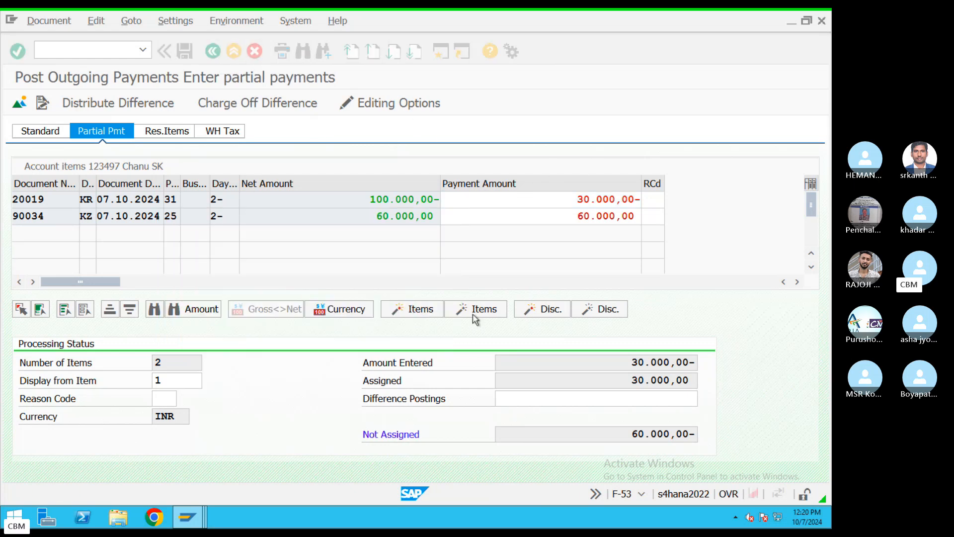
Restart F-53 and enter document date 07.10.2024, reference ref343 and clearing text "test" in the payment header.
{"action": "type", "text": "FB"}
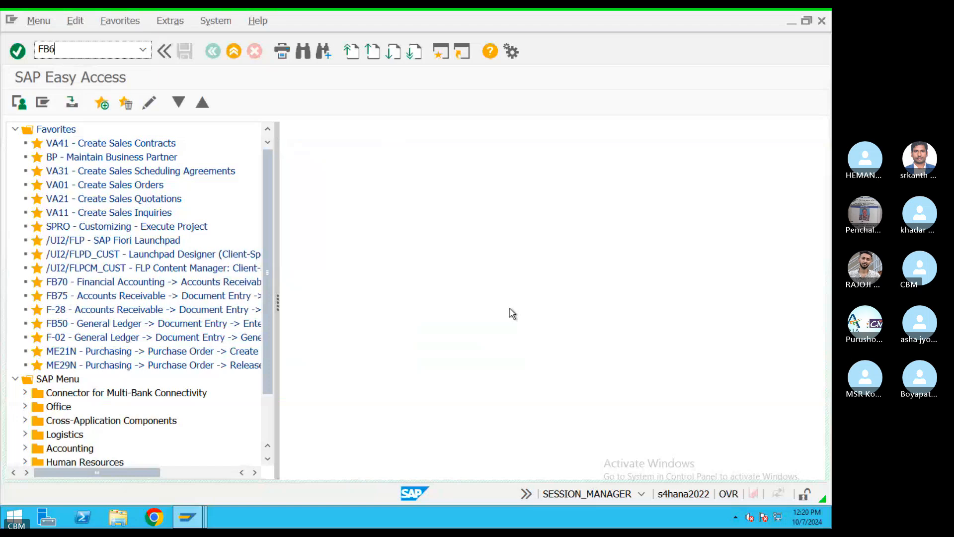
{"action": "key", "text": "BackSpace"}
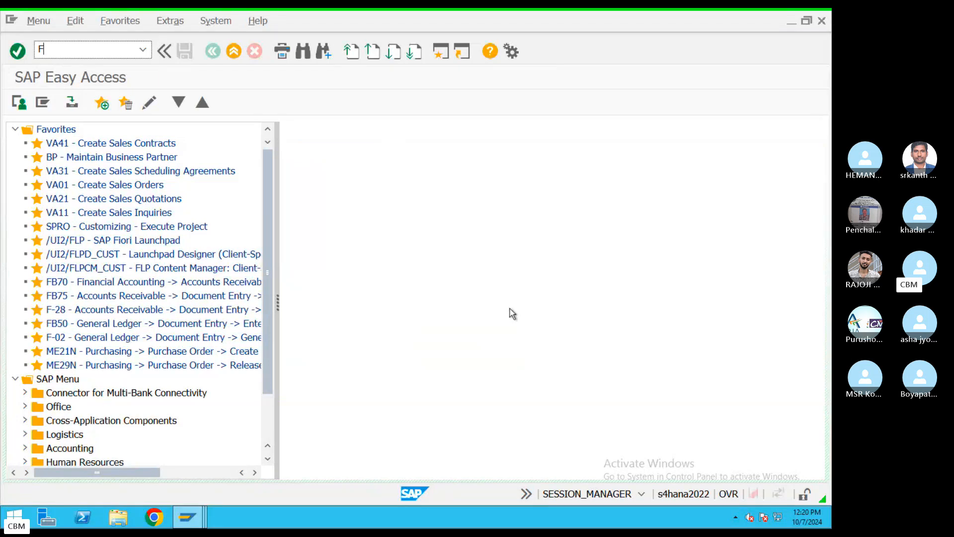
{"action": "key", "text": "Return"}
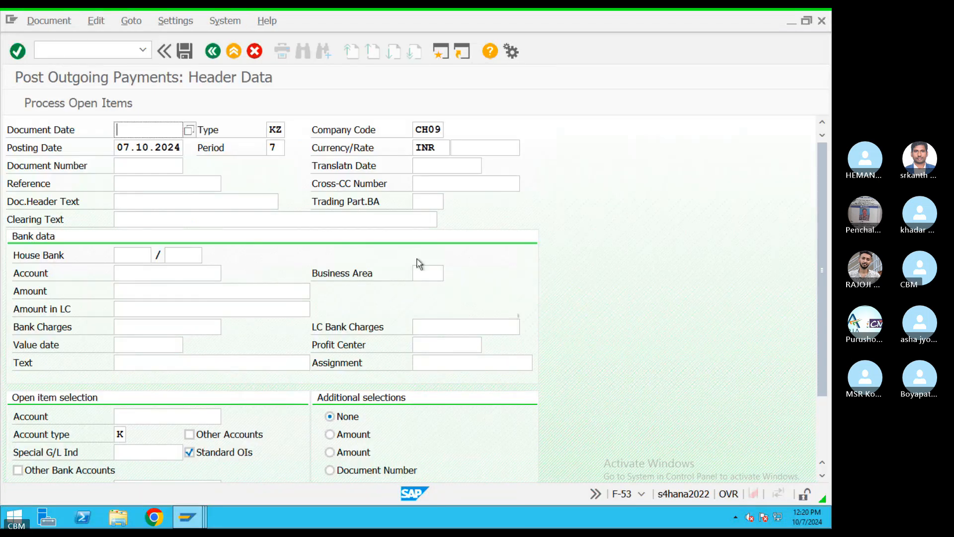
{"action": "left_click", "coordinate": [161, 130]}
{"action": "left_click", "coordinate": [144, 145]}
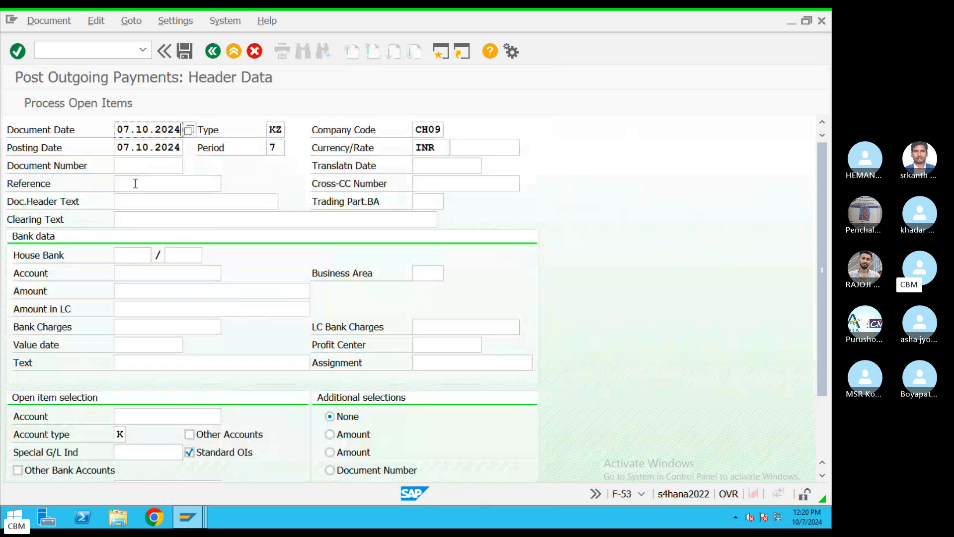
{"action": "left_click", "coordinate": [139, 184]}
{"action": "type", "text": "ref343"}
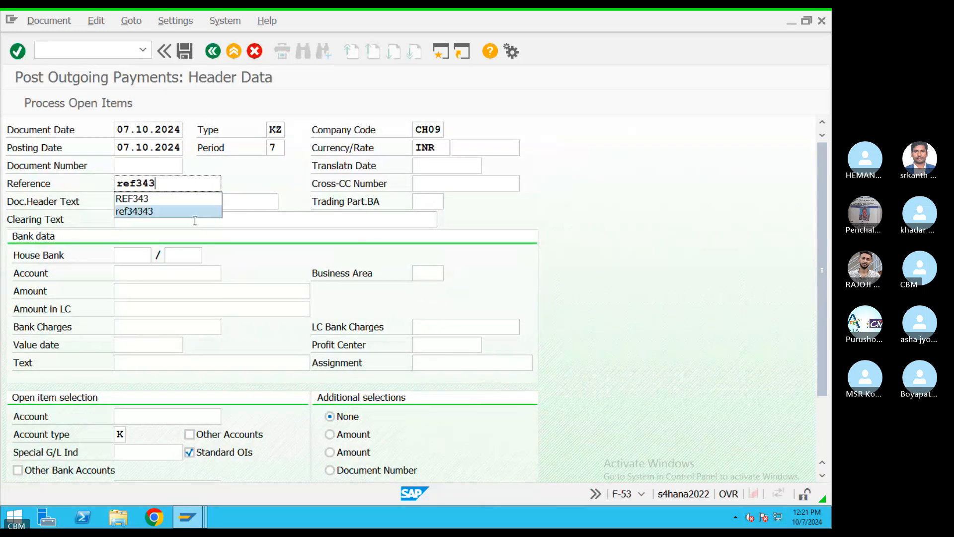
{"action": "left_click", "coordinate": [195, 219]}
{"action": "type", "text": "test"}
{"action": "key", "text": "Tab"}
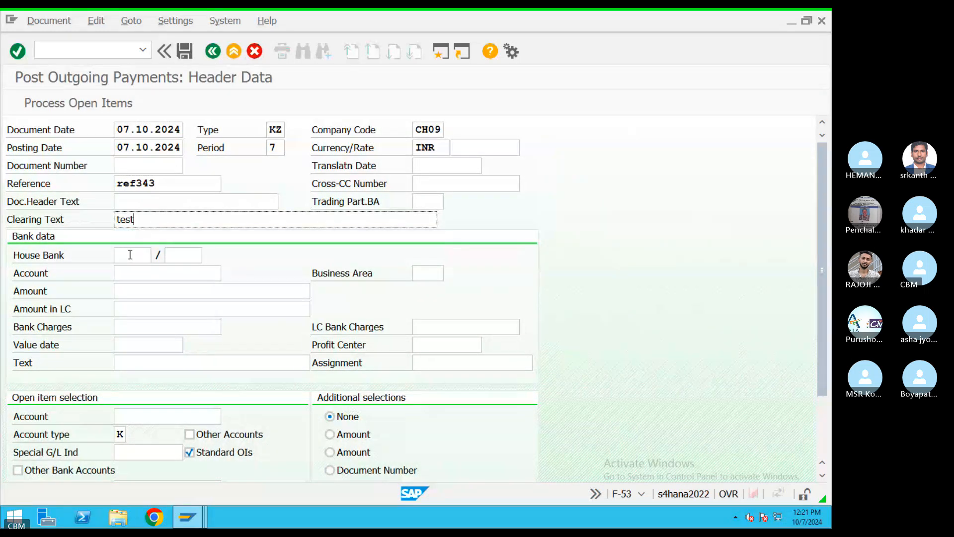
Assign house bank CITI with account ID 990 and the bank's G/L account to payment ref343.
{"action": "left_click", "coordinate": [133, 256]}
{"action": "left_click", "coordinate": [136, 271]}
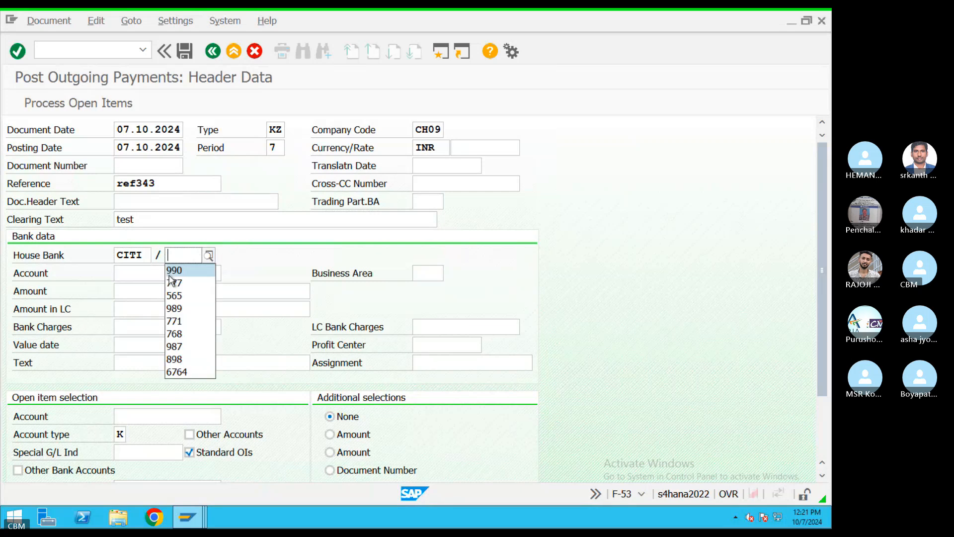
{"action": "left_click", "coordinate": [170, 271]}
{"action": "left_click", "coordinate": [135, 274]}
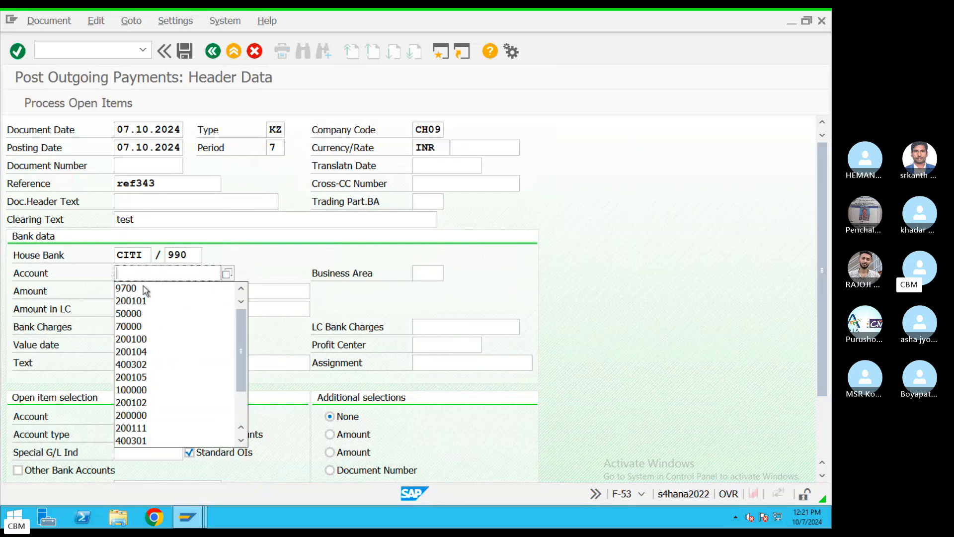
{"action": "left_click", "coordinate": [141, 300]}
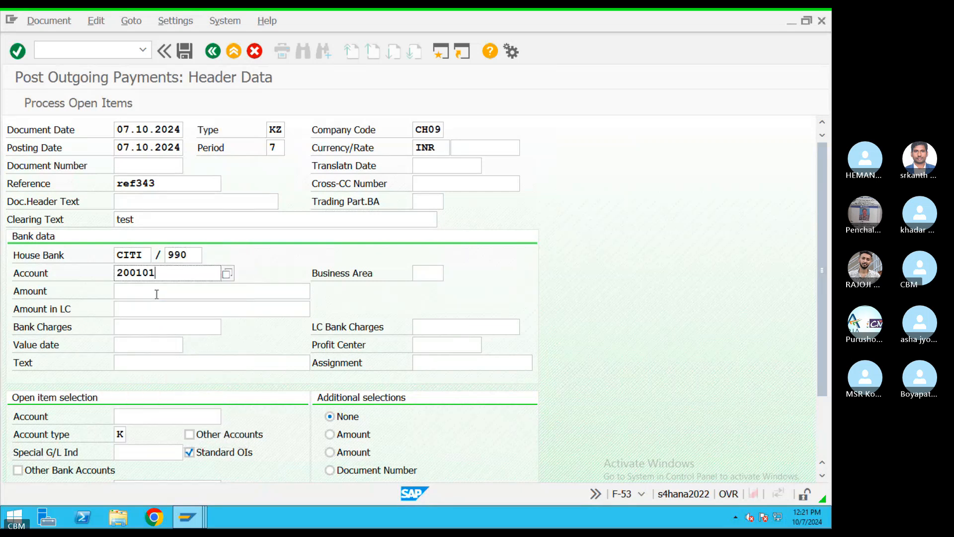
Enter an amount of 30000 and the text "test" in the bank data.
{"action": "left_click", "coordinate": [197, 292]}
{"action": "left_click", "coordinate": [149, 320]}
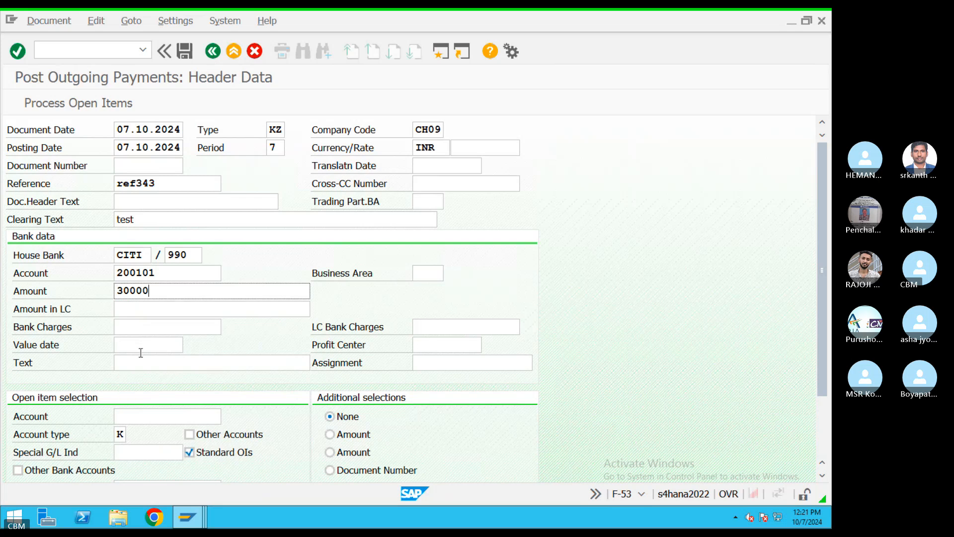
{"action": "left_click", "coordinate": [139, 364]}
{"action": "type", "text": "r"}
{"action": "key", "text": "BackSpace"}
{"action": "type", "text": "test"}
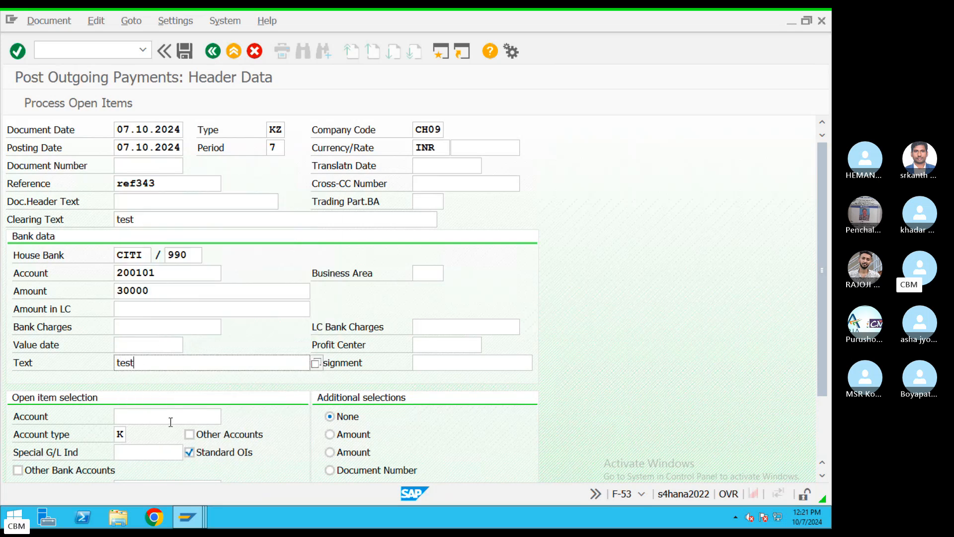
Look up the vendor in company code CH09 for the open item selection and process its open items.
{"action": "left_click", "coordinate": [212, 420]}
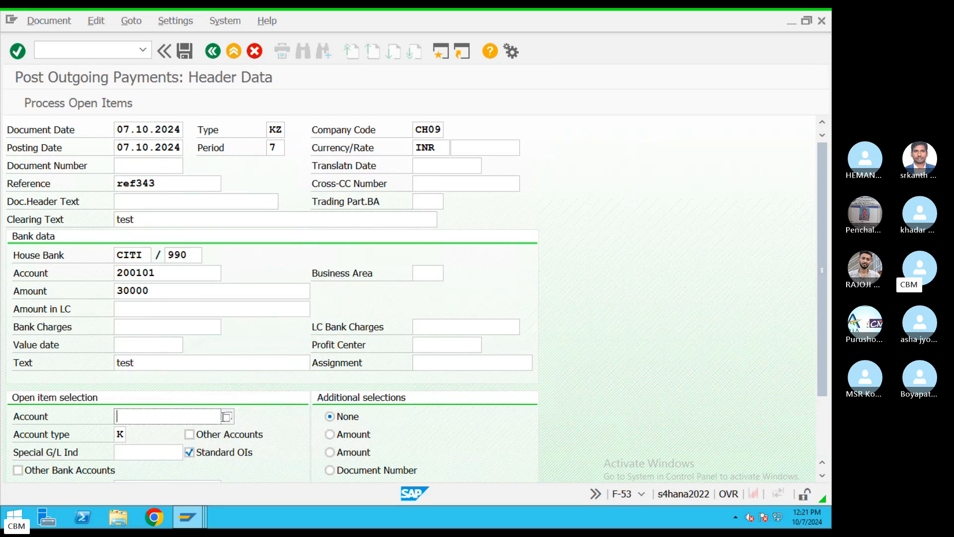
{"action": "left_click", "coordinate": [227, 417]}
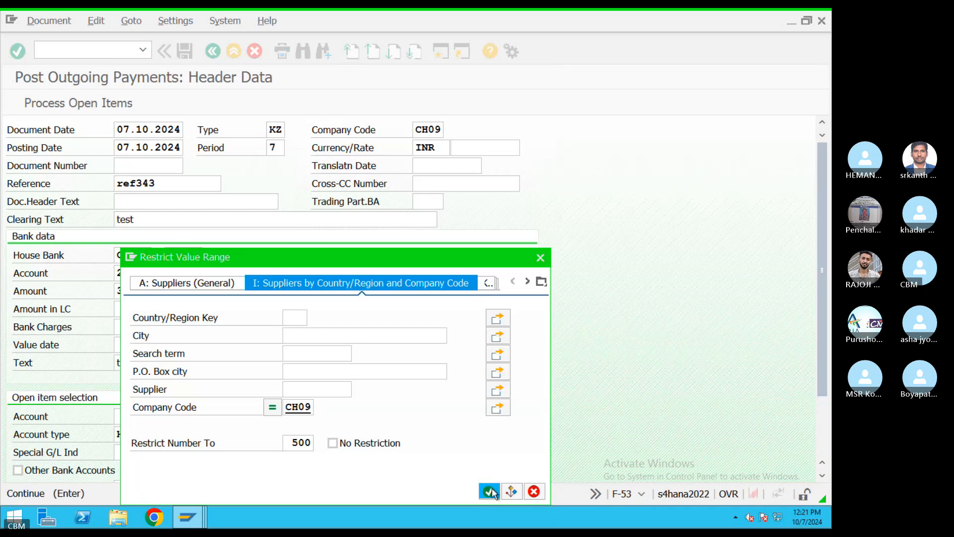
{"action": "left_click", "coordinate": [488, 492]}
{"action": "double_click", "coordinate": [188, 384]}
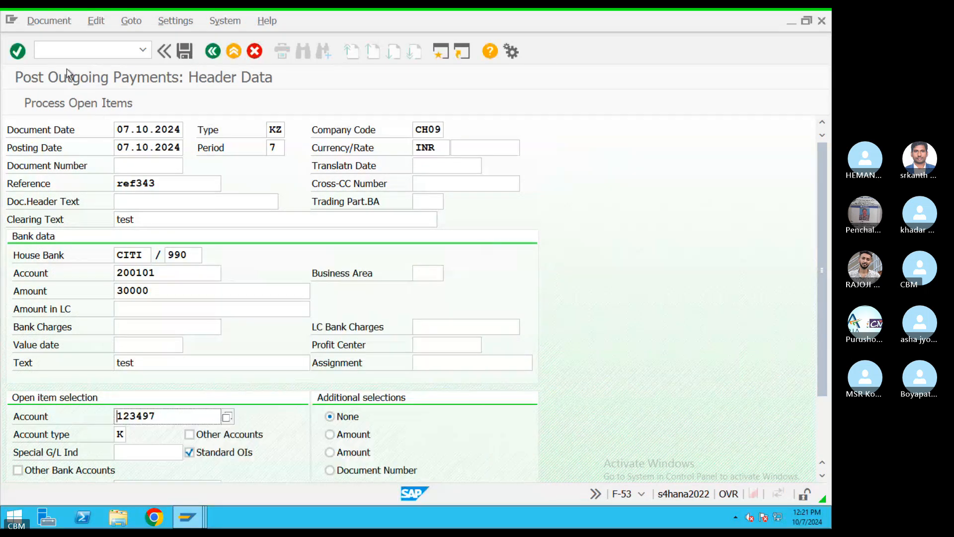
{"action": "left_click", "coordinate": [60, 101]}
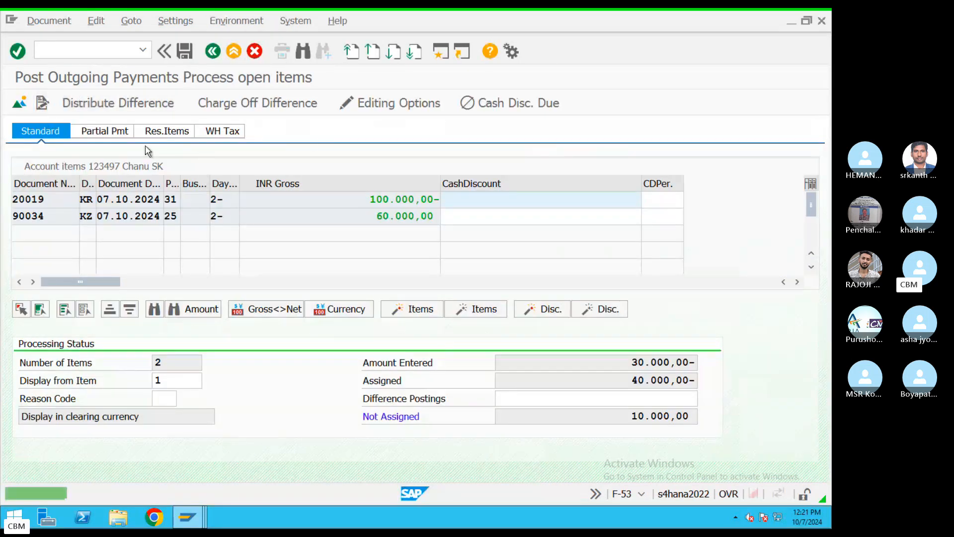
Compare the entered, assigned and not-assigned amounts of the payment and open the residual items view.
{"action": "double_click", "coordinate": [667, 381]}
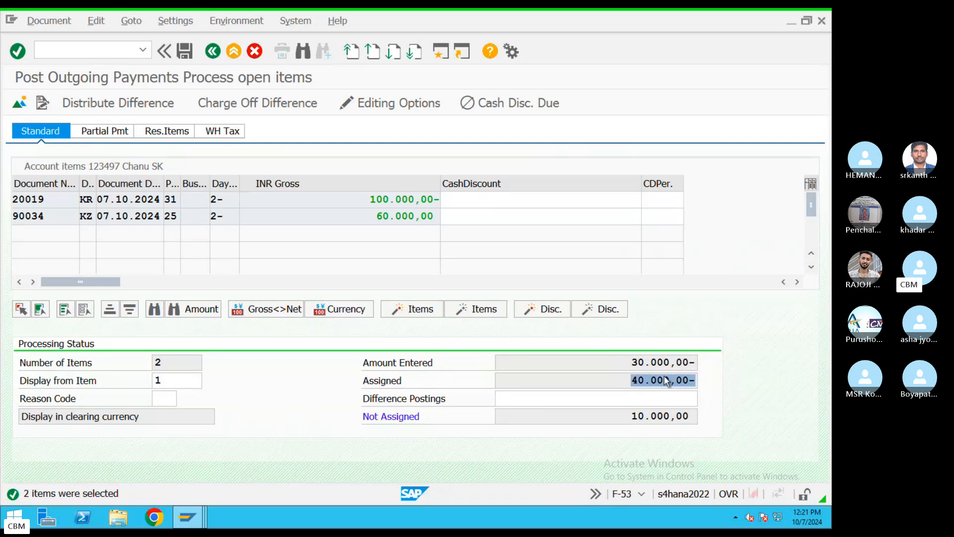
{"action": "double_click", "coordinate": [669, 362]}
{"action": "double_click", "coordinate": [675, 414]}
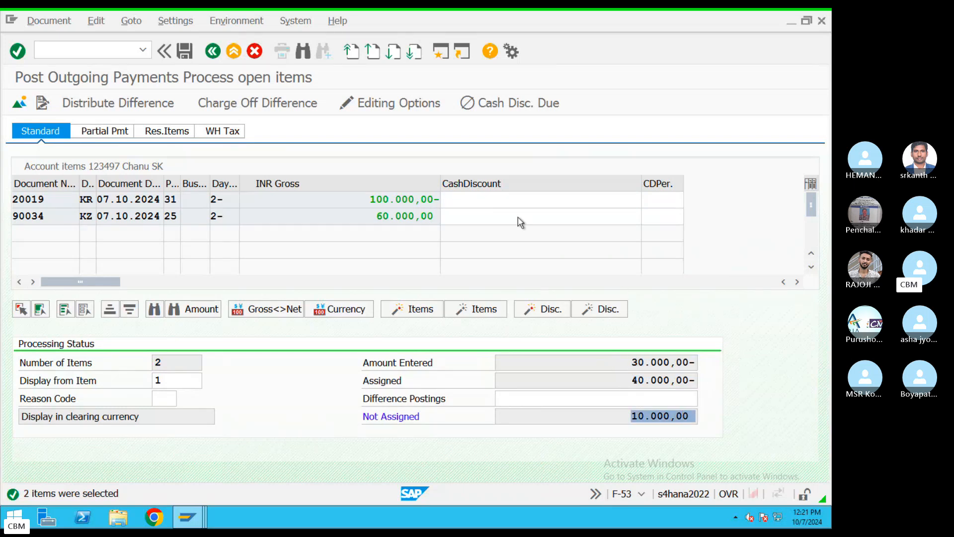
{"action": "left_click", "coordinate": [160, 133]}
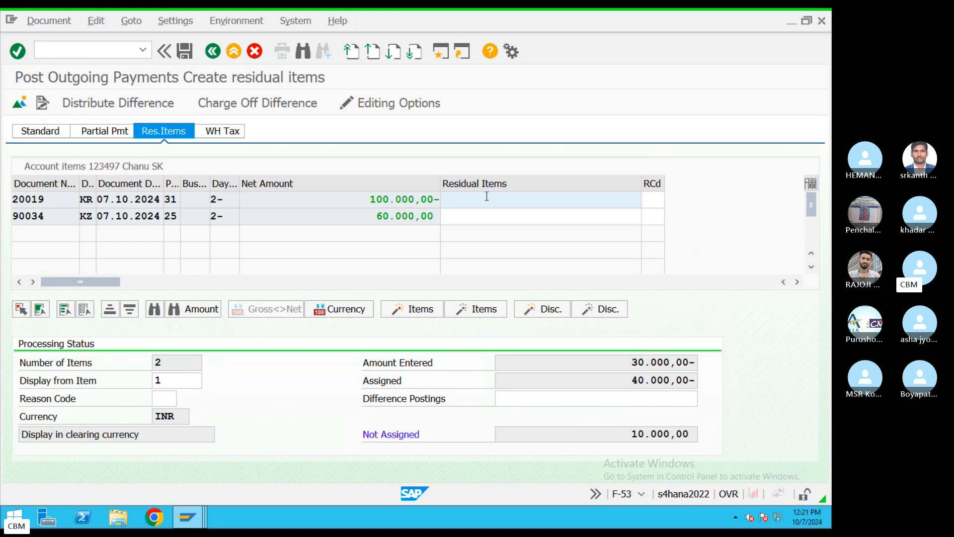
Try a residual item of -30000 for the 100.000,00 invoice.
{"action": "type", "text": "3"}
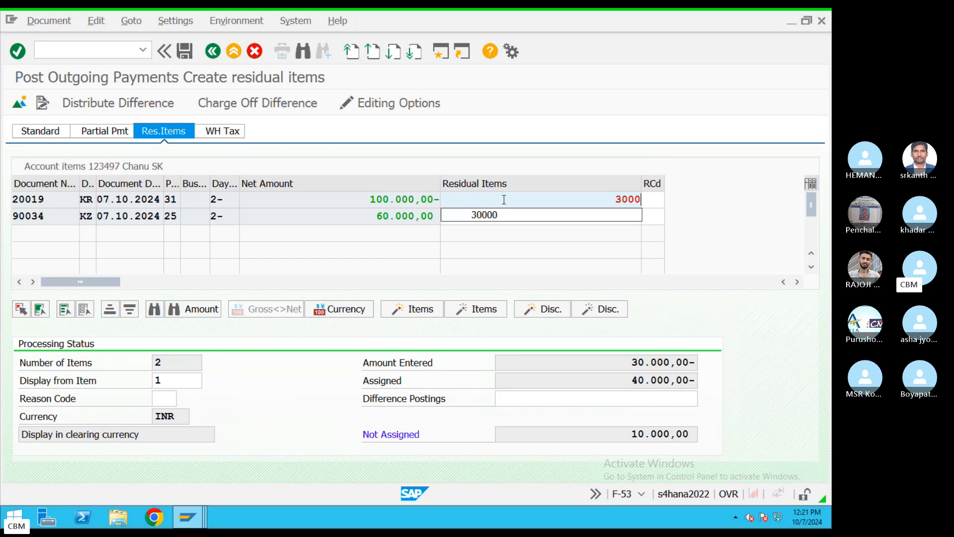
{"action": "type", "text": "000"}
{"action": "left_click", "coordinate": [602, 201]}
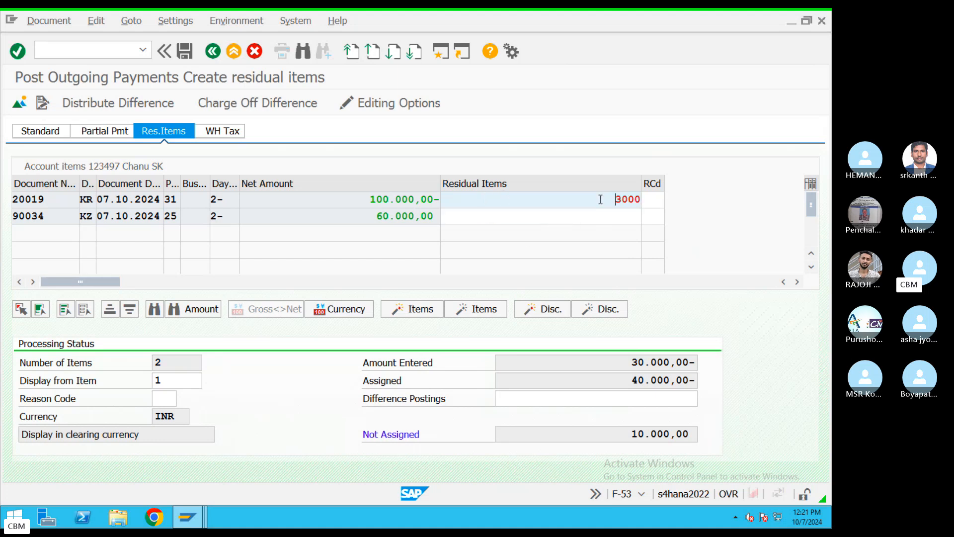
{"action": "type", "text": "-3000"}
{"action": "key", "text": "Return"}
Set the residual item of the 100.000,00 invoice to -10000, check the not-assigned amount and post the payment.
{"action": "left_click", "coordinate": [632, 200]}
{"action": "type", "text": "-1"}
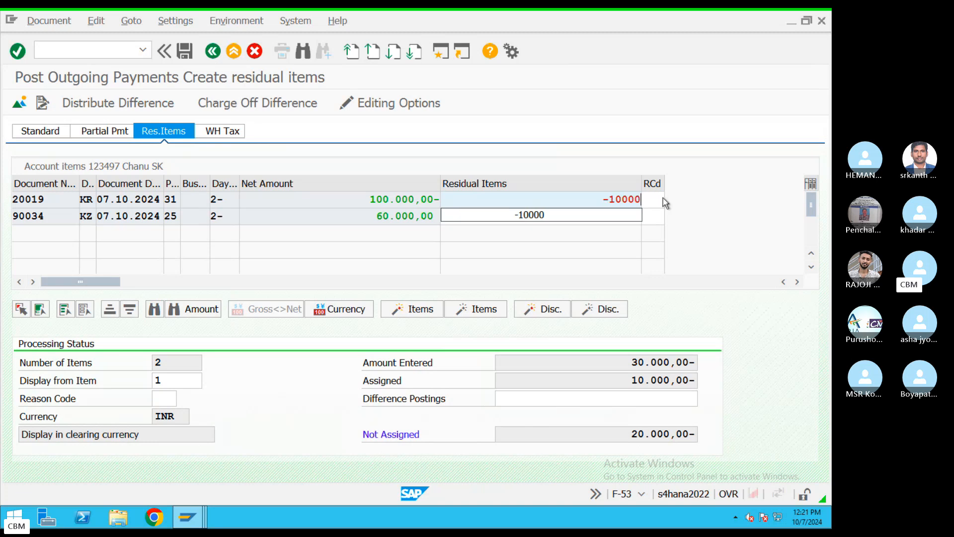
{"action": "key", "text": "Return"}
{"action": "left_click_drag", "start_coordinate": [661, 437], "coordinate": [709, 432]}
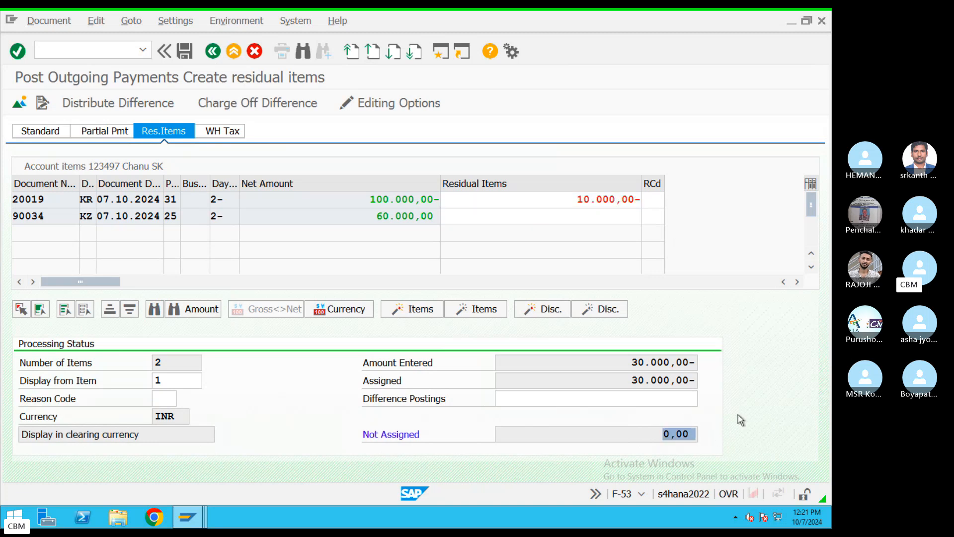
{"action": "left_click", "coordinate": [186, 50]}
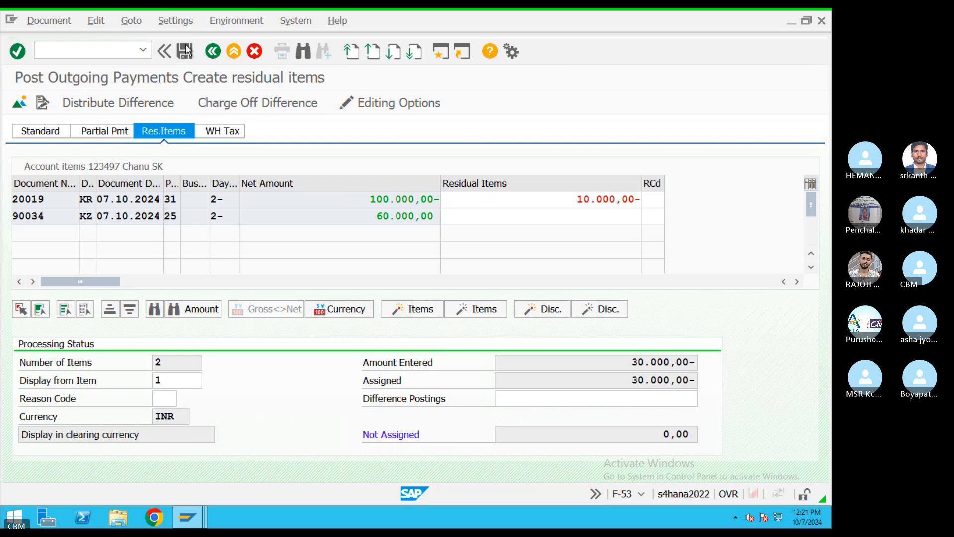
Switch to the Vendor Line Item Display window and refresh the vendor's open items.
{"action": "mouse_move", "coordinate": [186, 517]}
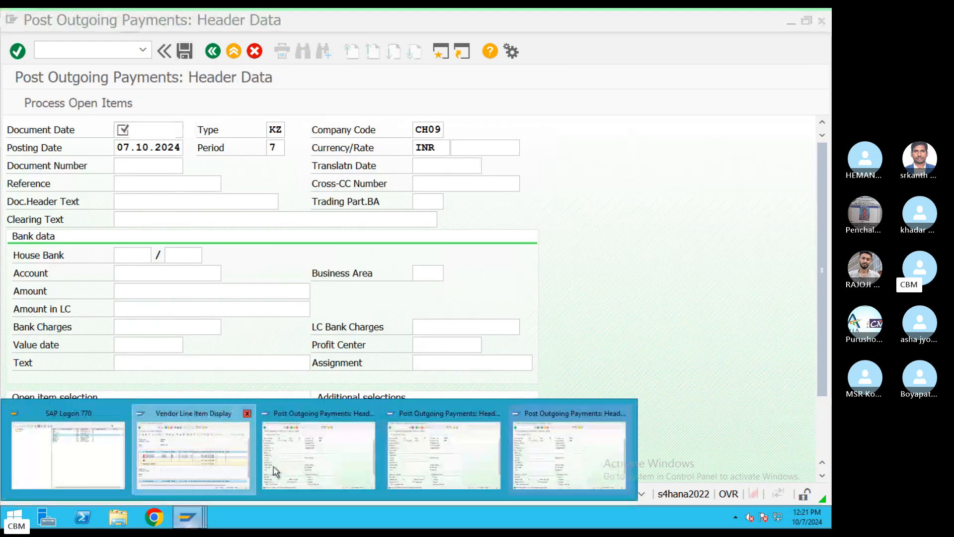
{"action": "left_click", "coordinate": [253, 464]}
{"action": "left_click", "coordinate": [34, 20]}
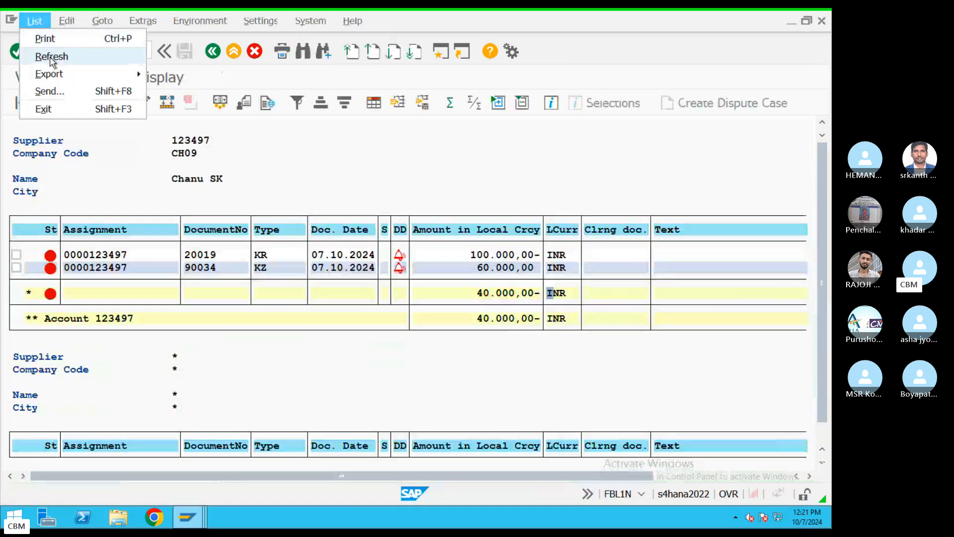
{"action": "left_click", "coordinate": [50, 55]}
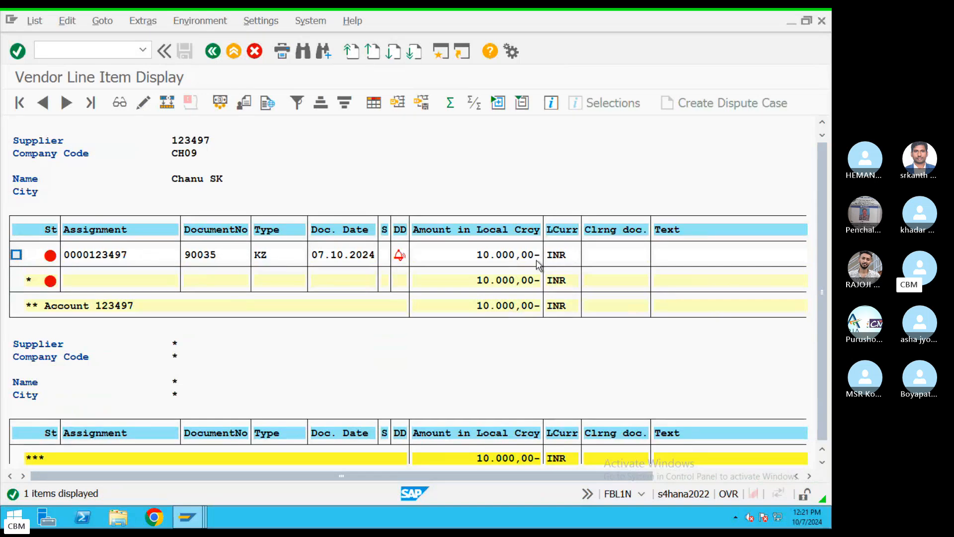
Switch to the Post Outgoing Payments window and set the document date to the posting date, 07.10.2024.
{"action": "left_click", "coordinate": [187, 512]}
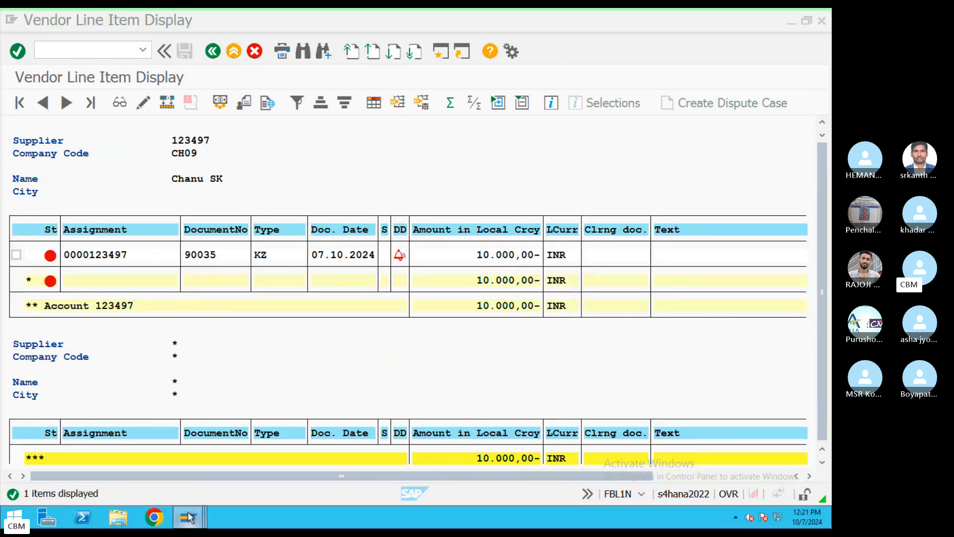
{"action": "left_click", "coordinate": [464, 472]}
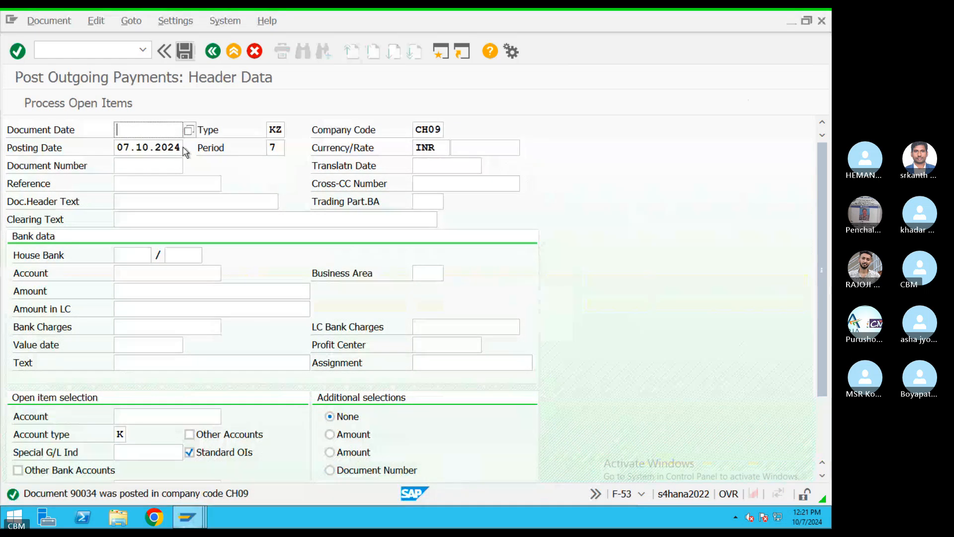
{"action": "key", "text": "Tab"}
{"action": "key", "text": "ctrl+c"}
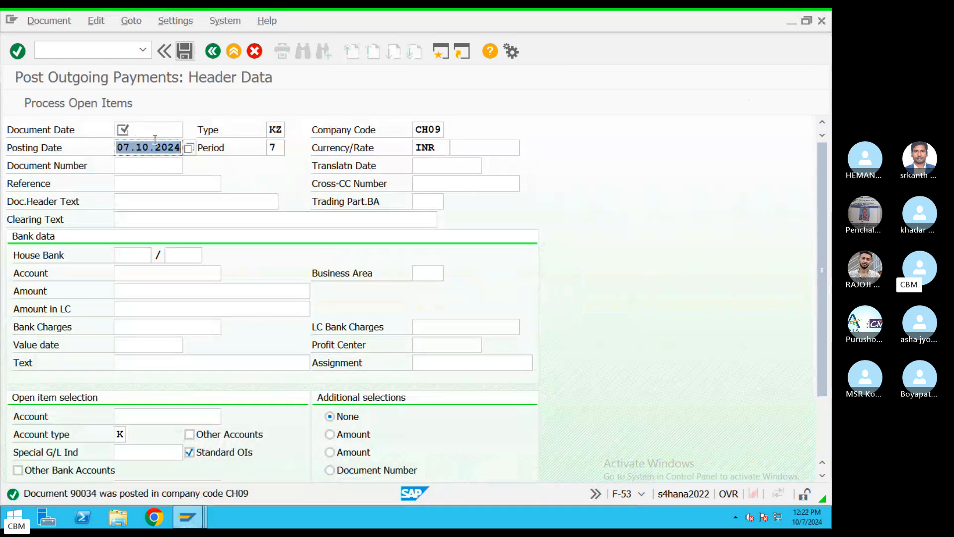
{"action": "left_click", "coordinate": [155, 134]}
{"action": "key", "text": "ctrl+v"}
Enter the reference REFe43 and the clearing text "test" in the payment header.
{"action": "left_click", "coordinate": [129, 188]}
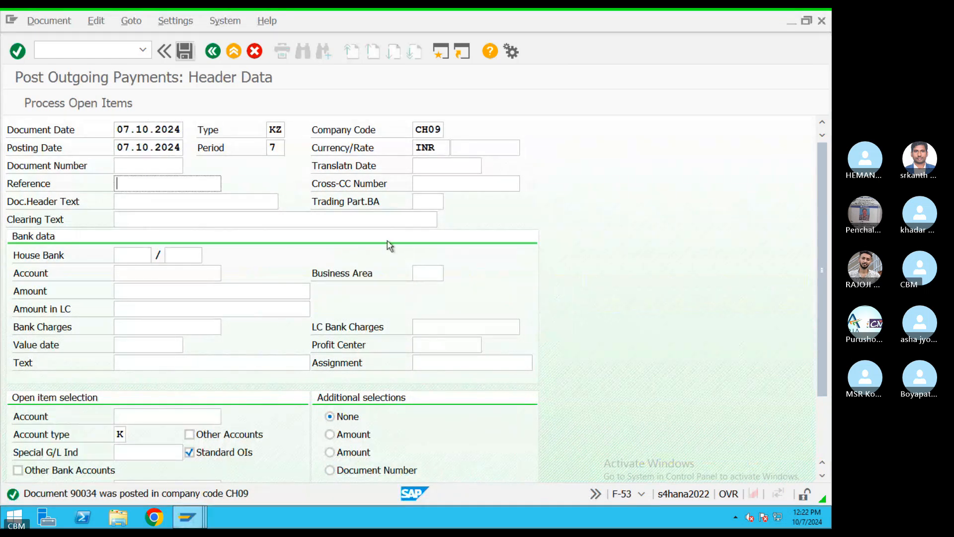
{"action": "type", "text": "REFe43"}
{"action": "left_click", "coordinate": [159, 219]}
{"action": "type", "text": "t"}
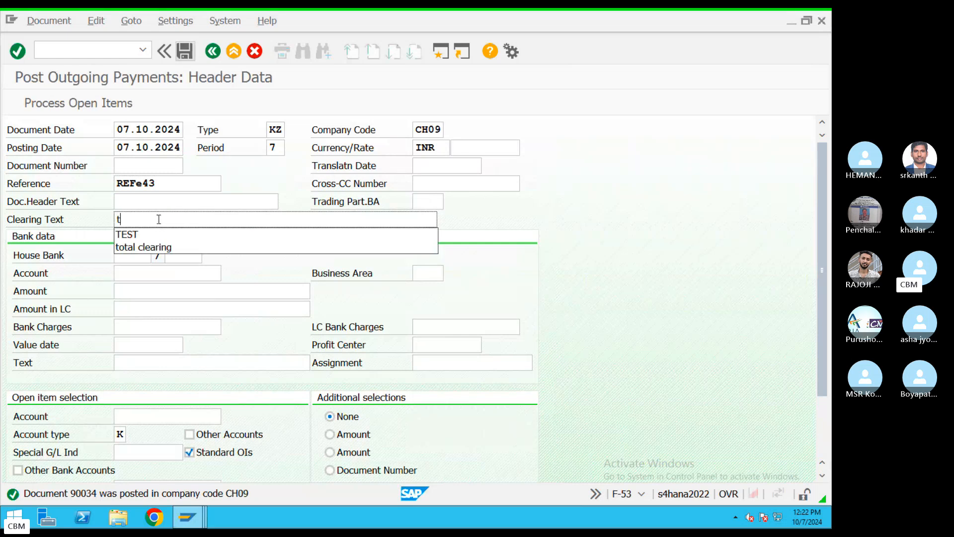
{"action": "type", "text": "est"}
Choose house bank CITI with account ID 990 and fill in the bank G/L account for the payment.
{"action": "left_click", "coordinate": [146, 259]}
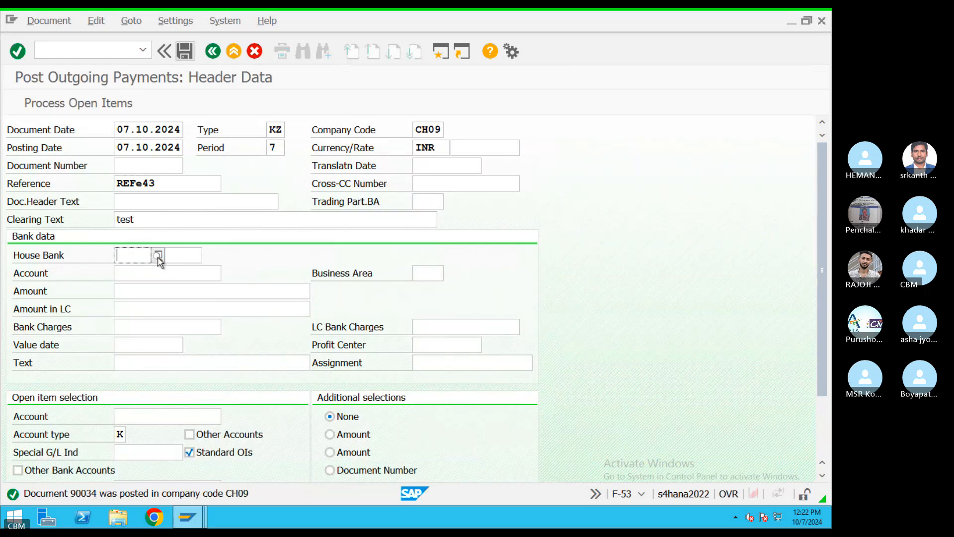
{"action": "left_click", "coordinate": [158, 256]}
{"action": "double_click", "coordinate": [221, 315]}
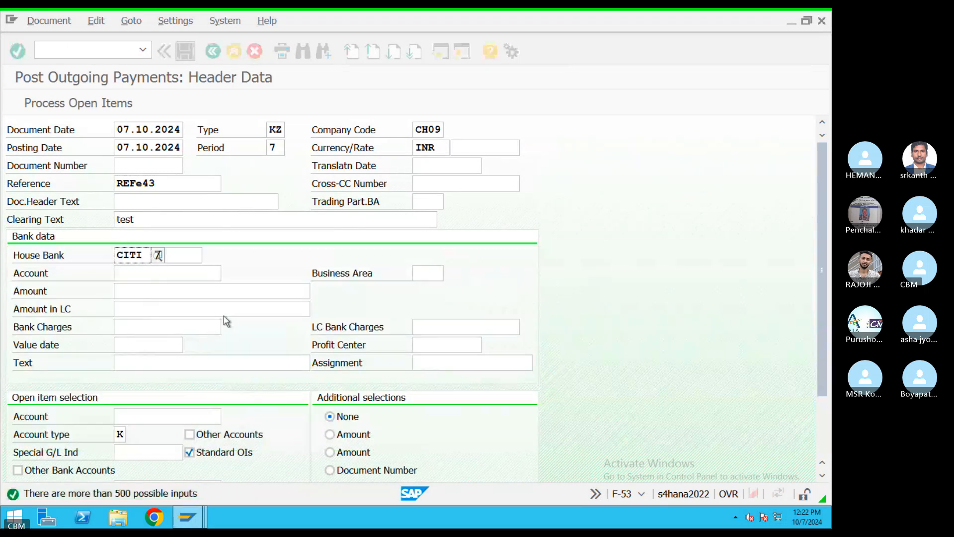
{"action": "left_click", "coordinate": [191, 256]}
{"action": "left_click", "coordinate": [211, 260]}
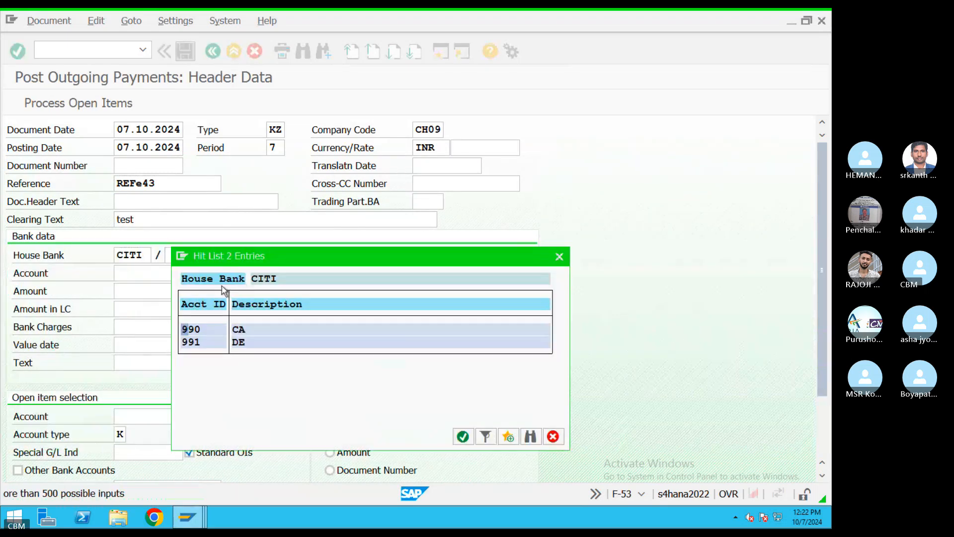
{"action": "double_click", "coordinate": [194, 329]}
{"action": "left_click", "coordinate": [145, 275]}
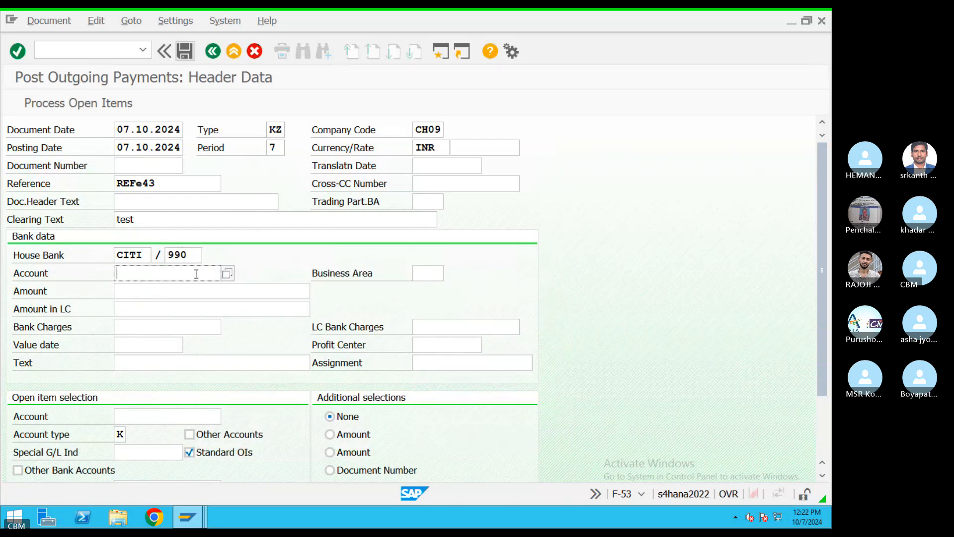
{"action": "left_click", "coordinate": [196, 274]}
{"action": "left_click", "coordinate": [149, 299]}
Set the payment amount to 10000 and enter the bank item text "test".
{"action": "left_click", "coordinate": [141, 293]}
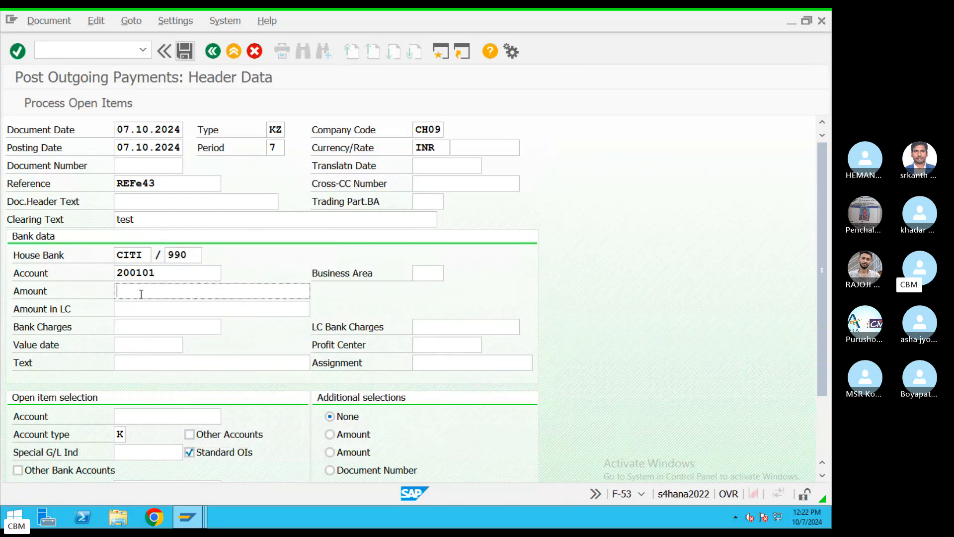
{"action": "type", "text": "1"}
{"action": "left_click", "coordinate": [134, 318]}
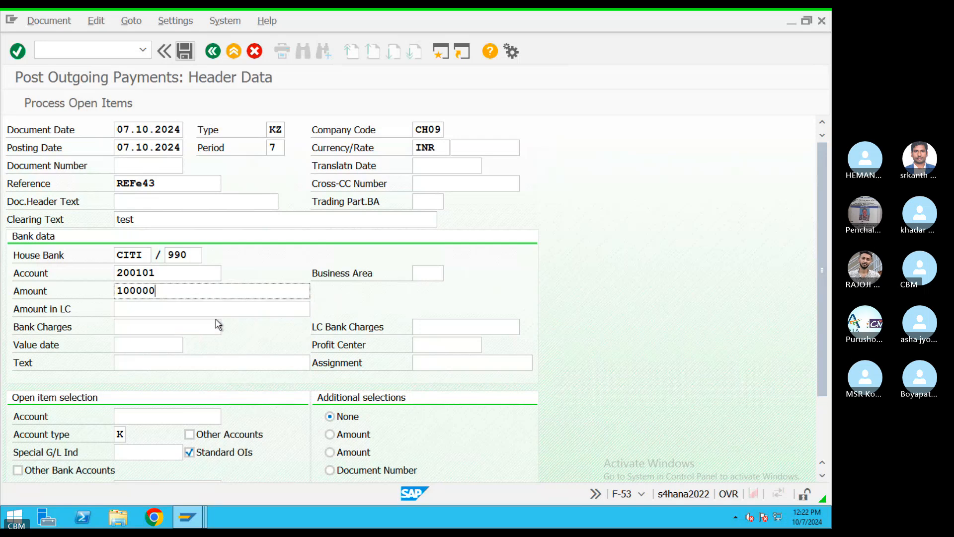
{"action": "key", "text": "BackSpace"}
{"action": "left_click", "coordinate": [170, 356]}
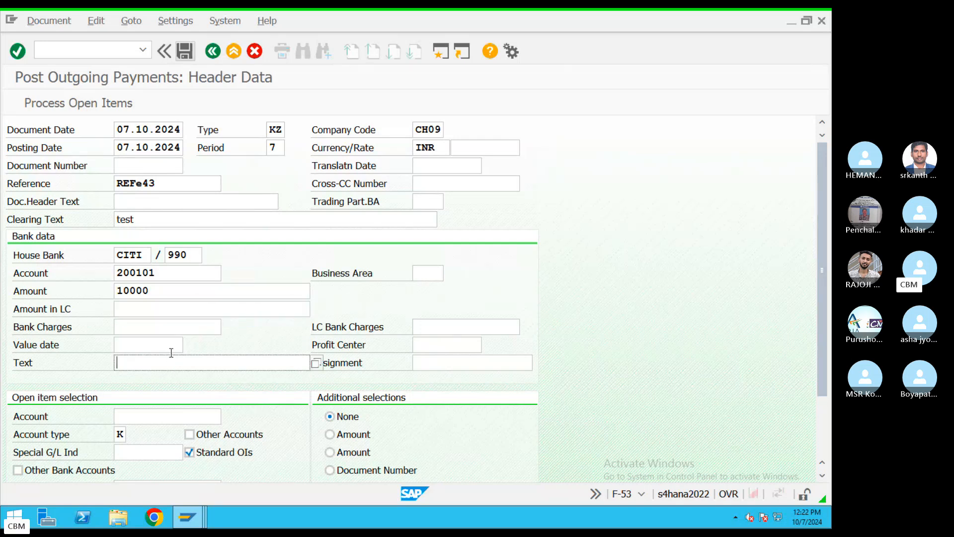
{"action": "type", "text": "tet"}
{"action": "key", "text": "BackSpace"}
{"action": "type", "text": "st"}
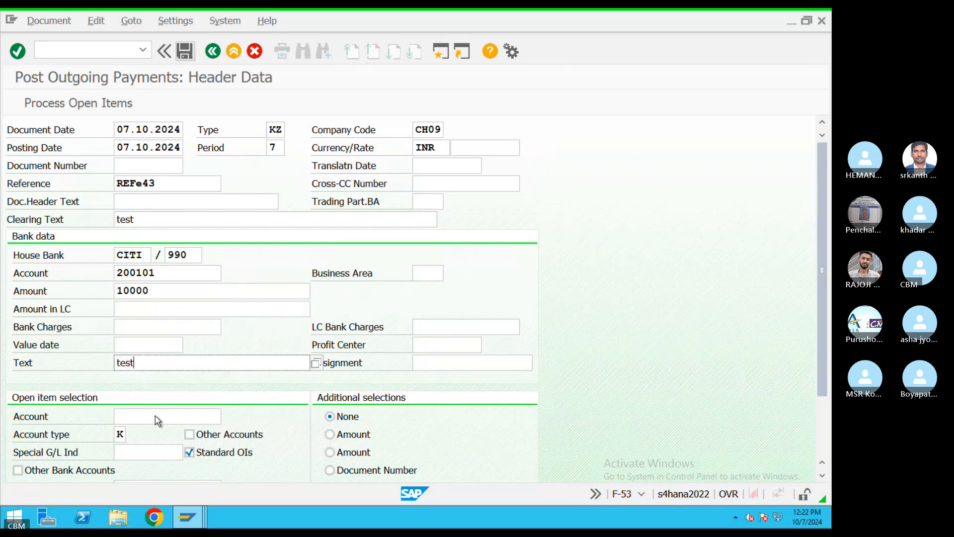
Select the first listed CH09 vendor for open item selection, process its open items and post the payment.
{"action": "left_click", "coordinate": [208, 418]}
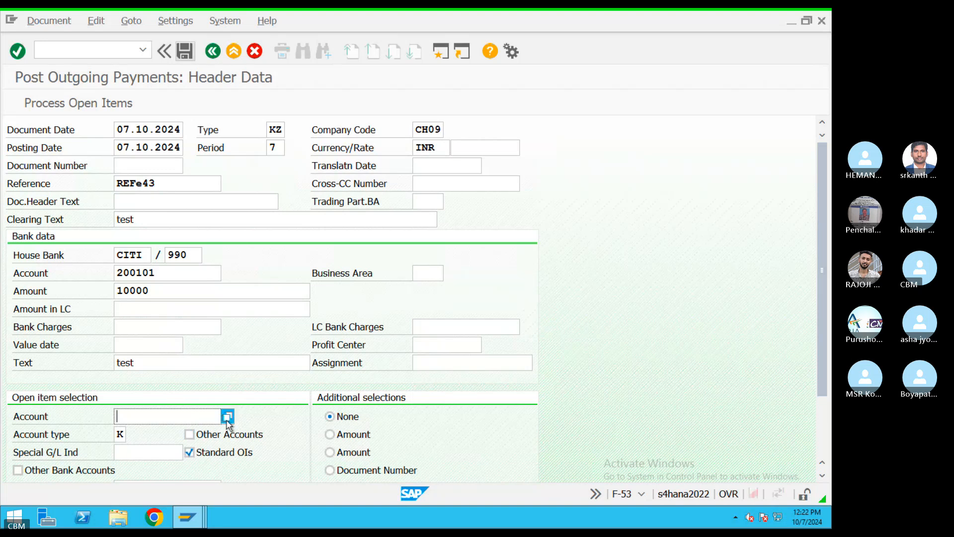
{"action": "left_click", "coordinate": [228, 416]}
{"action": "left_click", "coordinate": [494, 490]}
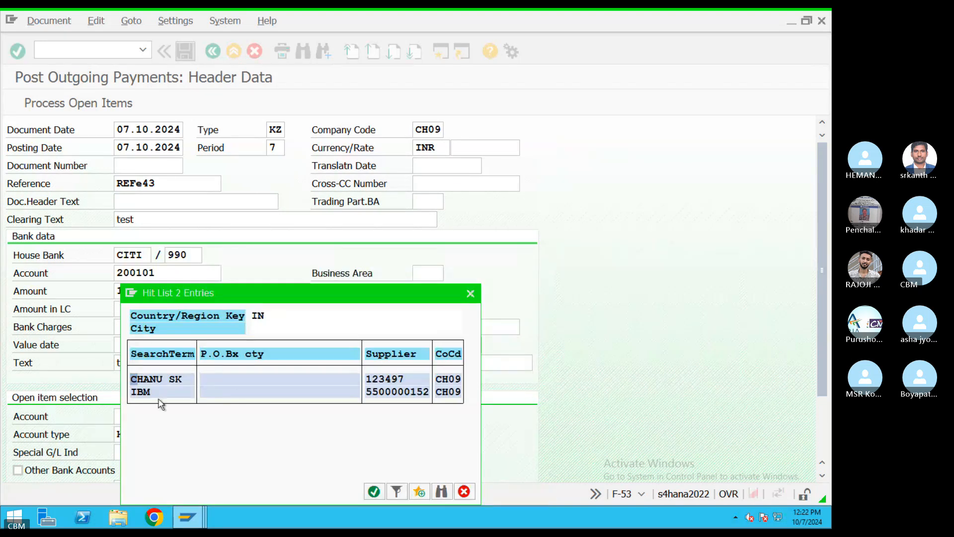
{"action": "double_click", "coordinate": [149, 380]}
{"action": "left_click", "coordinate": [124, 103]}
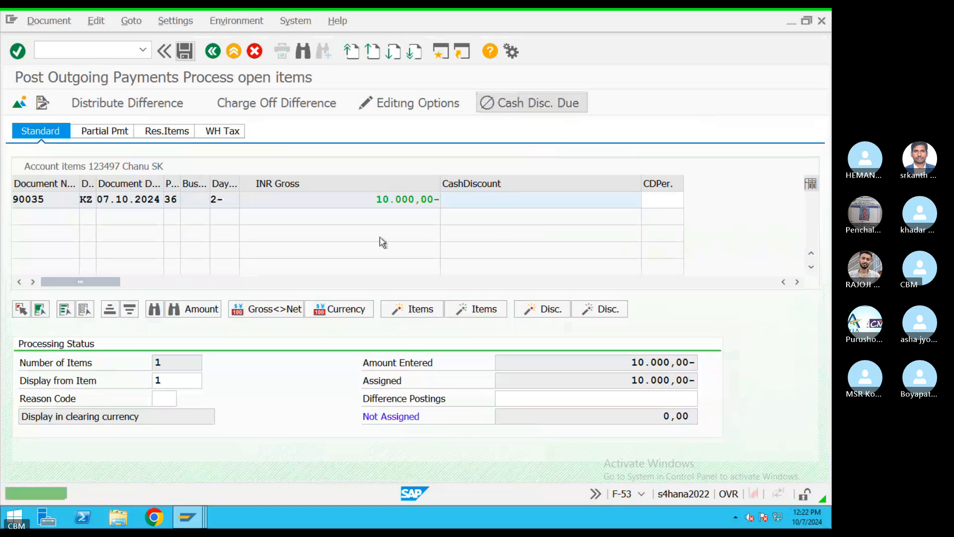
{"action": "left_click", "coordinate": [185, 51]}
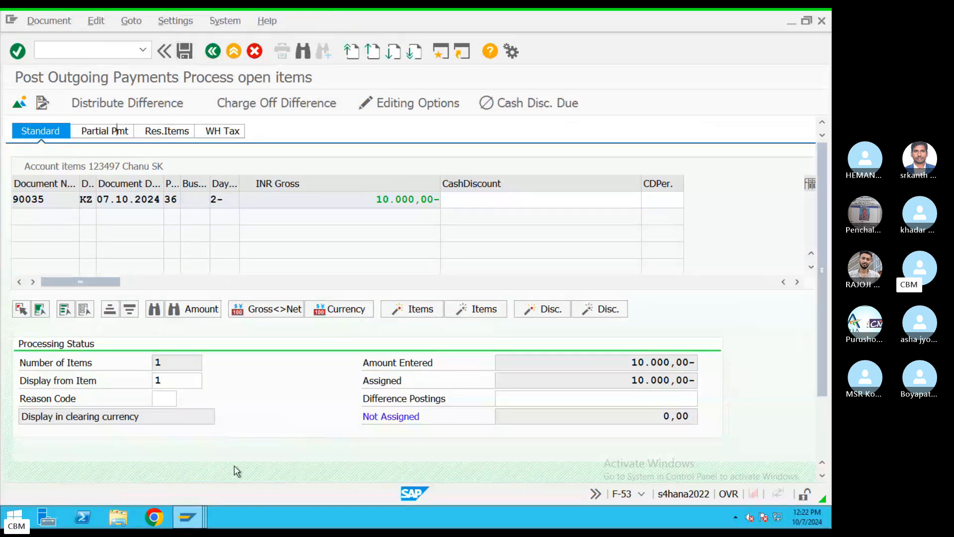
Switch to the Vendor Line Item Display window, refresh the vendor's open items and close the information message.
{"action": "mouse_move", "coordinate": [188, 525]}
{"action": "left_click", "coordinate": [193, 454]}
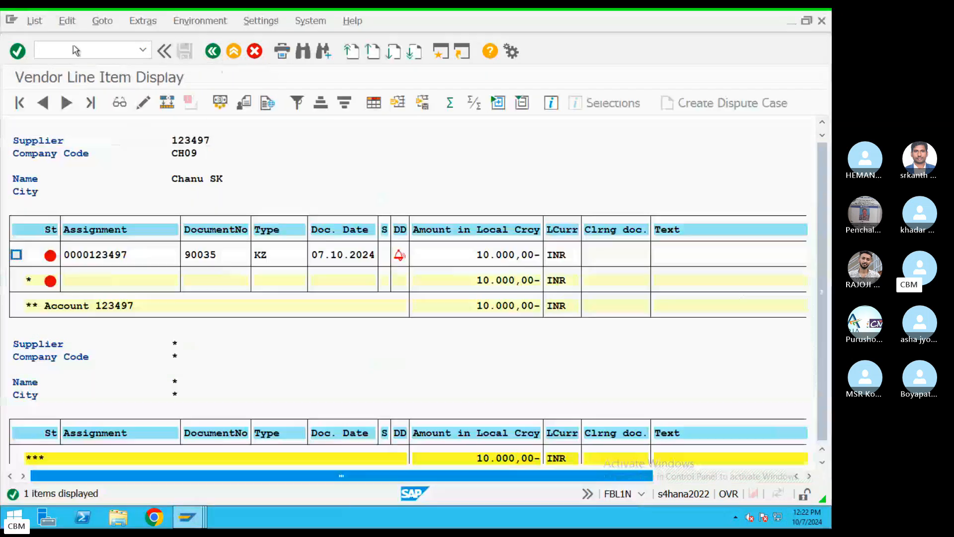
{"action": "left_click", "coordinate": [35, 20]}
{"action": "left_click", "coordinate": [39, 57]}
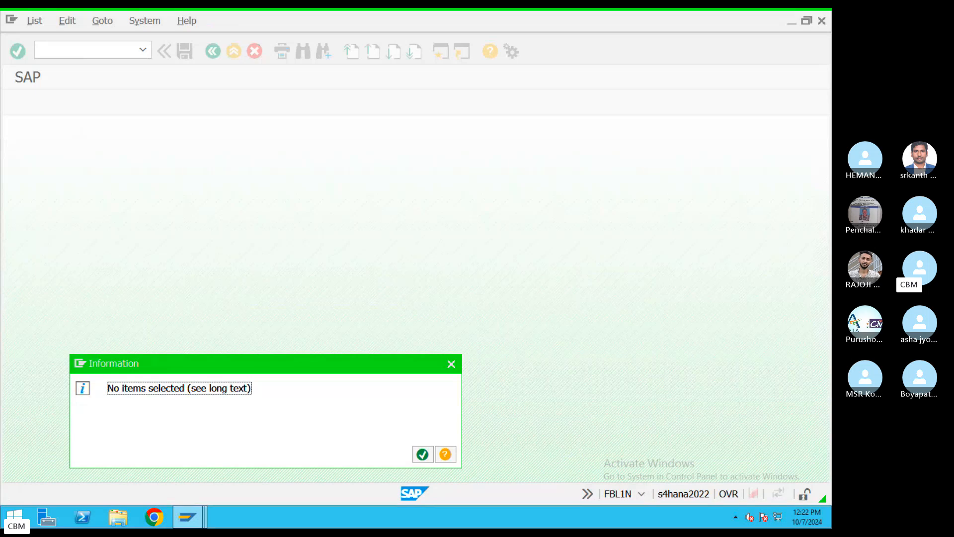
{"action": "left_click", "coordinate": [451, 364]}
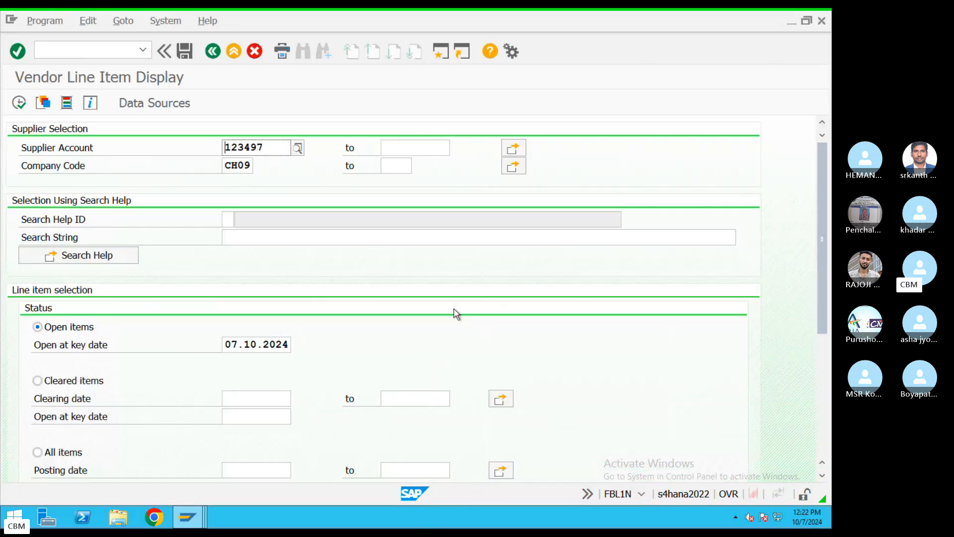
Leave the vendor line item display and start transaction FB60 to enter a vendor invoice.
{"action": "left_click", "coordinate": [235, 51]}
{"action": "type", "text": "FB"}
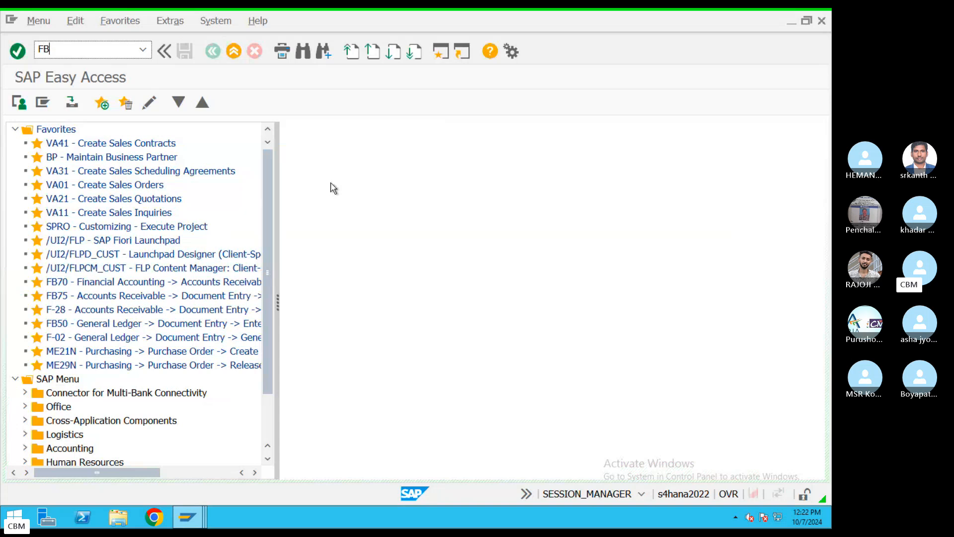
{"action": "type", "text": "60"}
{"action": "key", "text": "Return"}
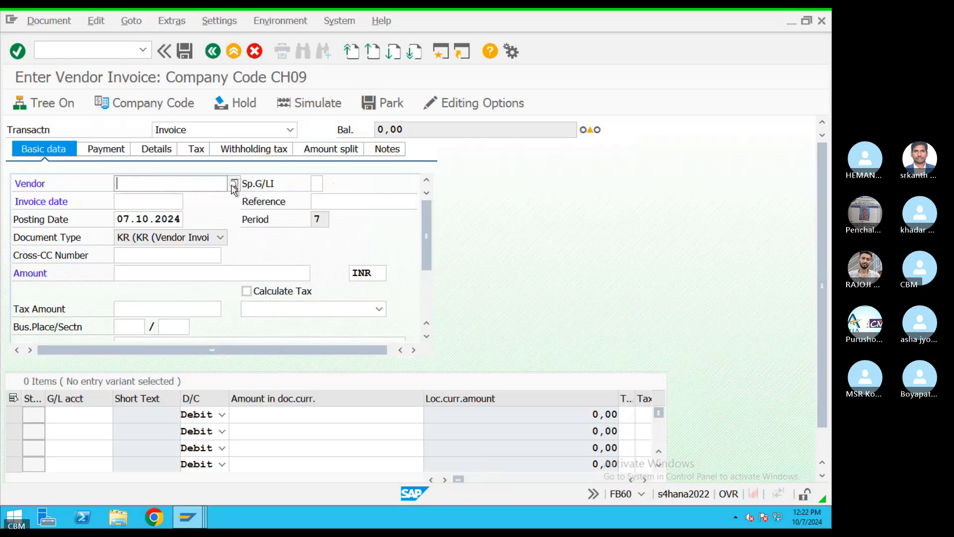
Select the first listed CH09 vendor for the invoice and set the invoice date to 07.10.2024.
{"action": "left_click", "coordinate": [233, 183]}
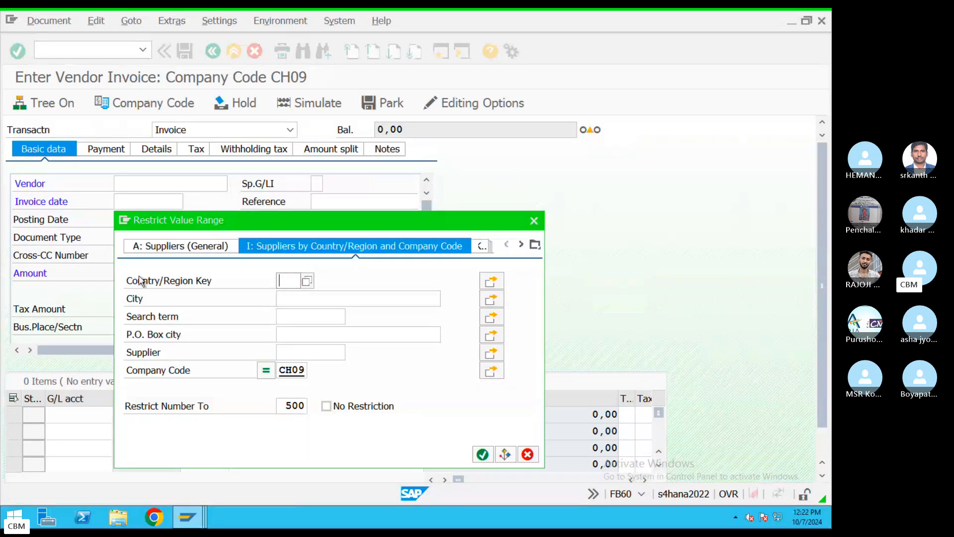
{"action": "left_click", "coordinate": [483, 454]}
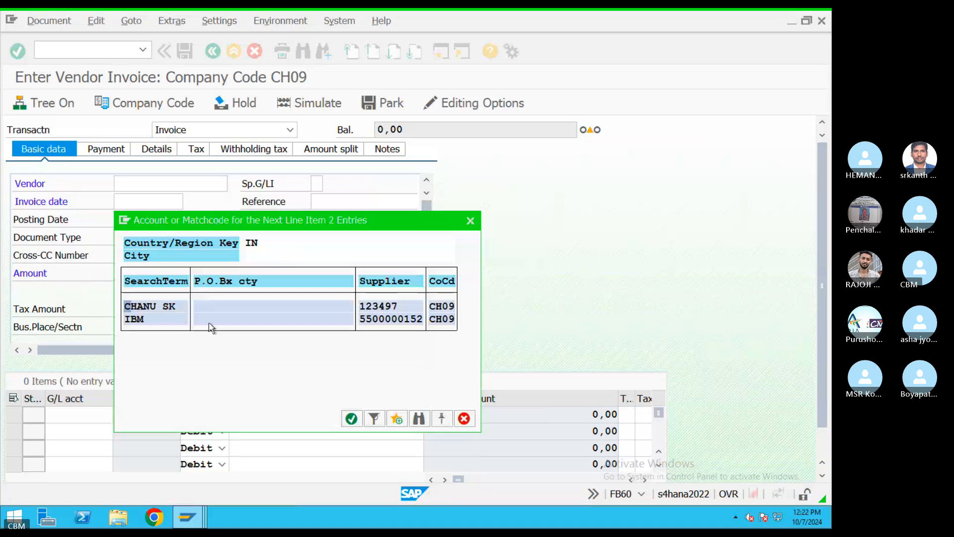
{"action": "double_click", "coordinate": [171, 310]}
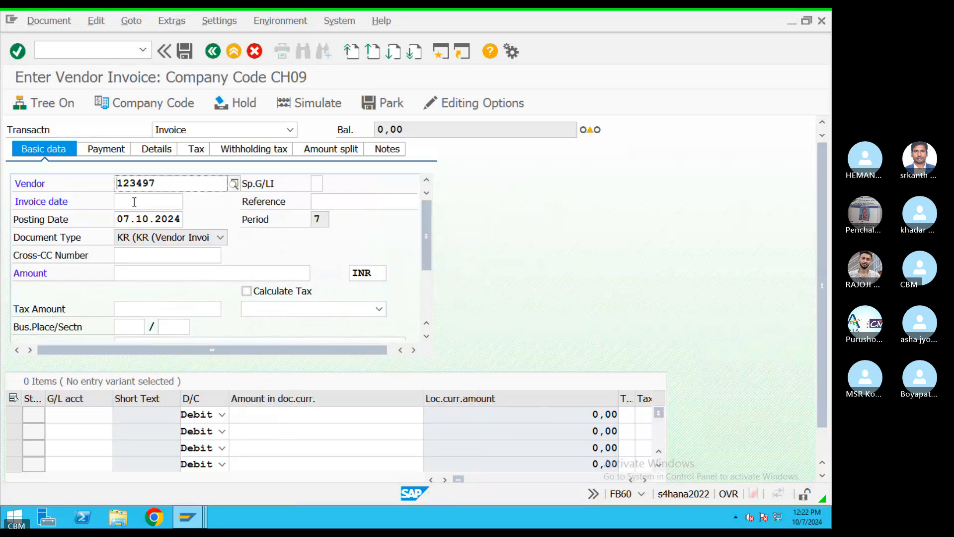
{"action": "left_click", "coordinate": [184, 202]}
{"action": "left_click", "coordinate": [188, 202]}
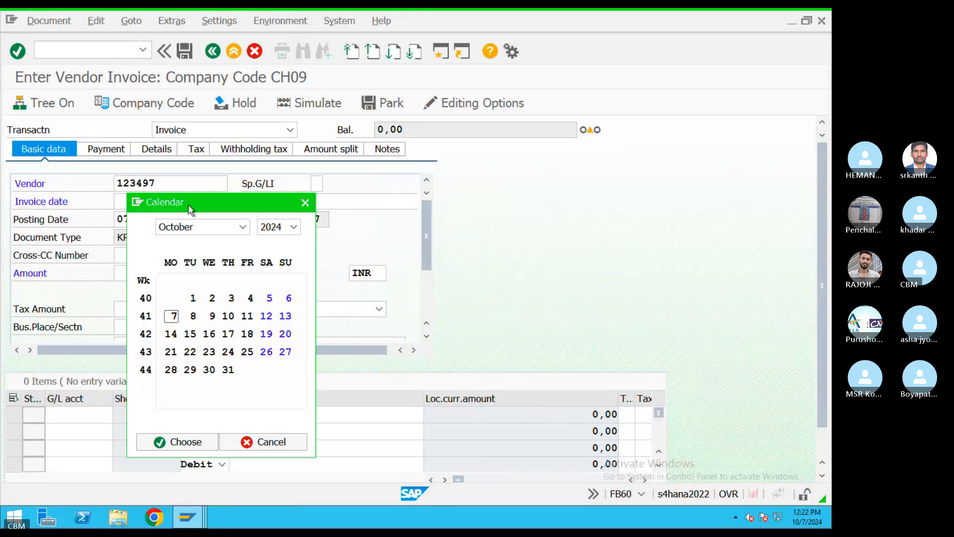
{"action": "double_click", "coordinate": [170, 311]}
Enter the reference refer3 and an amount of 100000 INR in the vendor invoice's basic data.
{"action": "left_click", "coordinate": [324, 202]}
{"action": "type", "text": "refer3"}
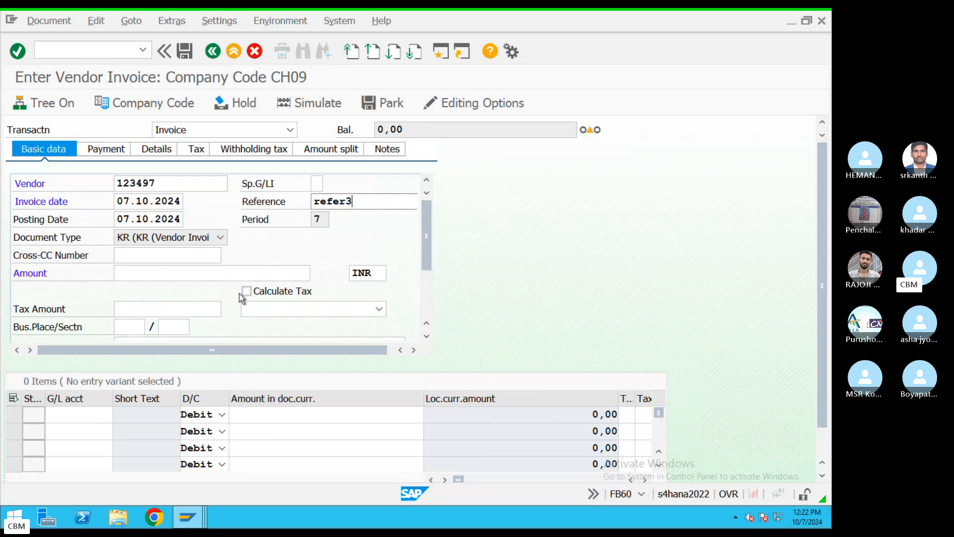
{"action": "left_click", "coordinate": [190, 279]}
{"action": "type", "text": "1"}
{"action": "left_click", "coordinate": [149, 283]}
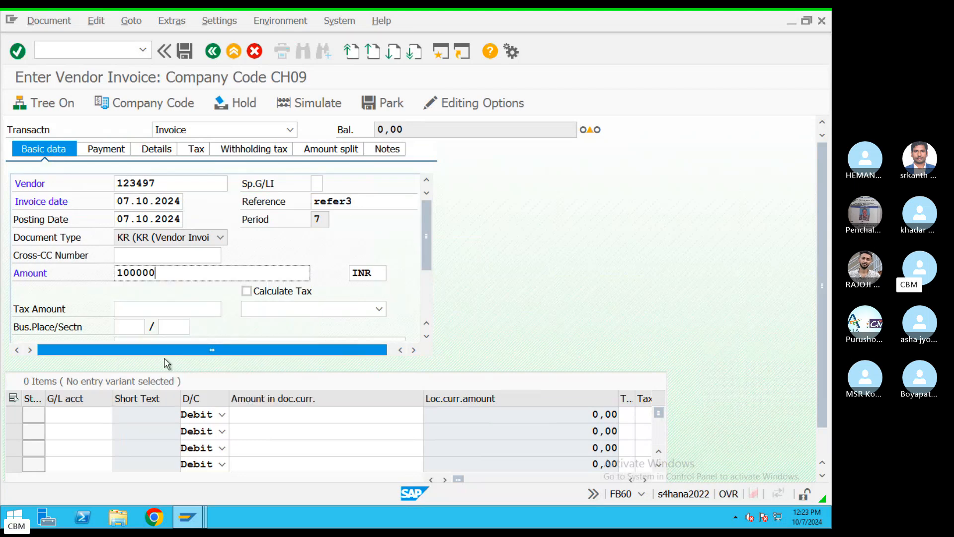
Add a debit line item for the purchase G/L account with amount * and text TEST, and confirm the entries.
{"action": "left_click", "coordinate": [80, 414]}
{"action": "left_click", "coordinate": [87, 235]}
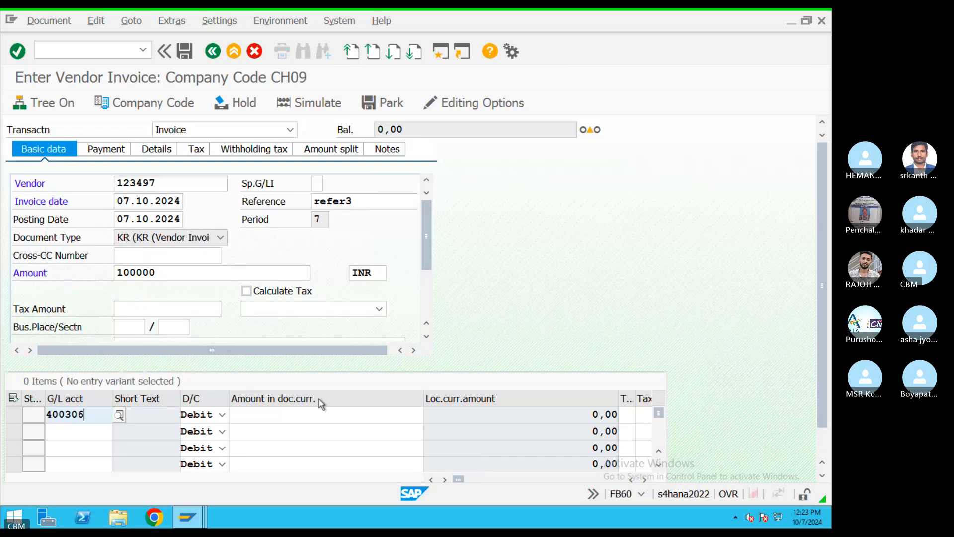
{"action": "left_click", "coordinate": [300, 419]}
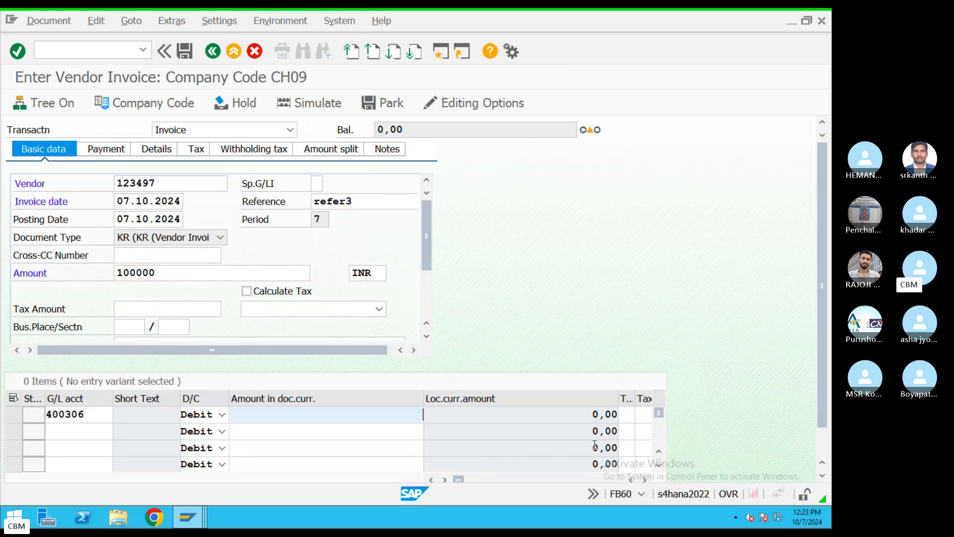
{"action": "type", "text": "*"}
{"action": "key", "text": "Tab"}
{"action": "key", "text": "Tab"}
{"action": "key", "text": "Tab"}
{"action": "key", "text": "Tab"}
{"action": "key", "text": "Tab"}
{"action": "key", "text": "Tab"}
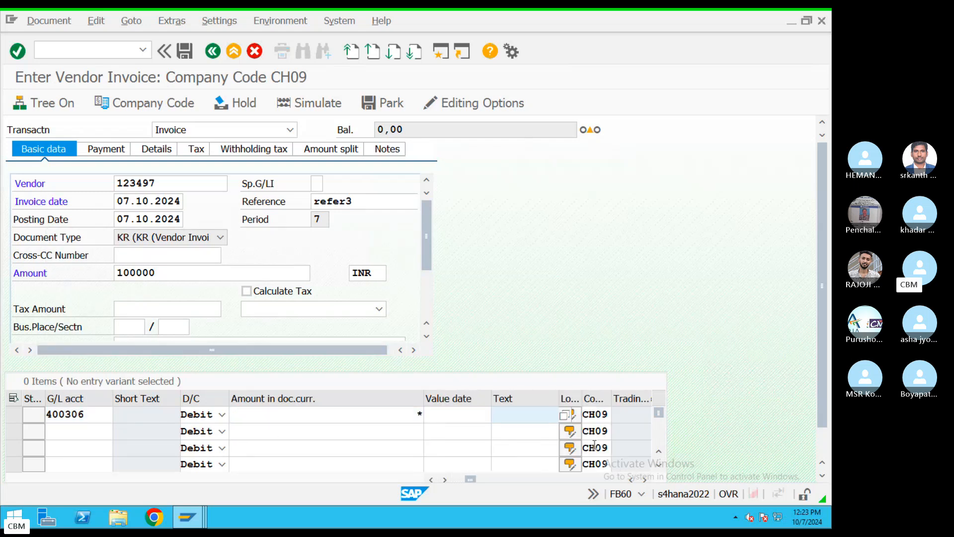
{"action": "type", "text": "TEST"}
{"action": "key", "text": "Return"}
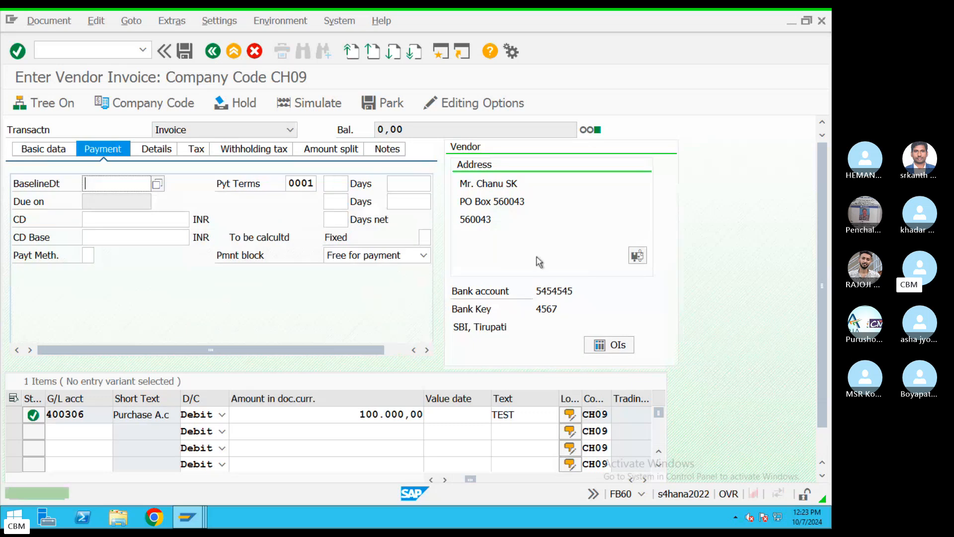
Set the invoice's baseline date to 07.10.2024, simulate the document and check its vendor and purchase items.
{"action": "left_click", "coordinate": [157, 184]}
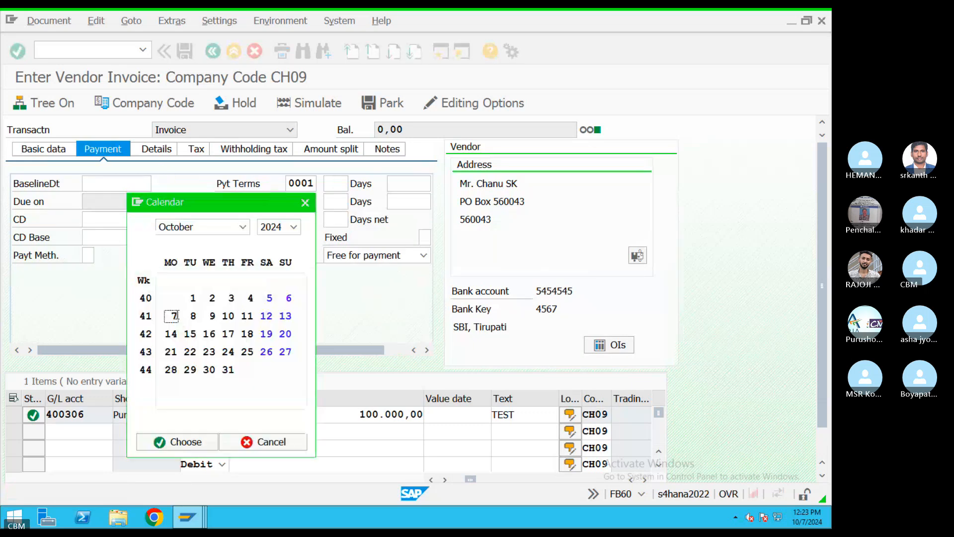
{"action": "double_click", "coordinate": [171, 316]}
{"action": "left_click", "coordinate": [305, 104]}
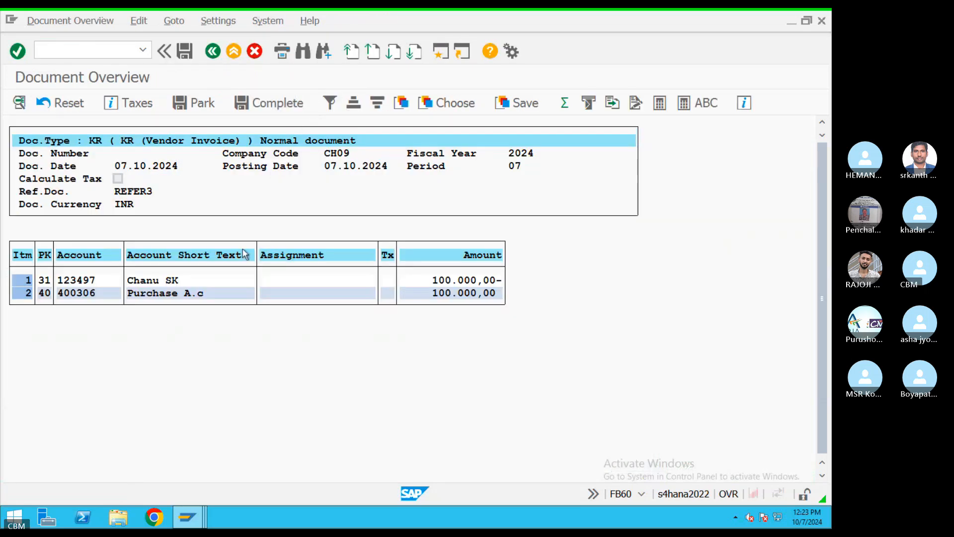
{"action": "left_click", "coordinate": [169, 282]}
{"action": "left_click", "coordinate": [163, 294]}
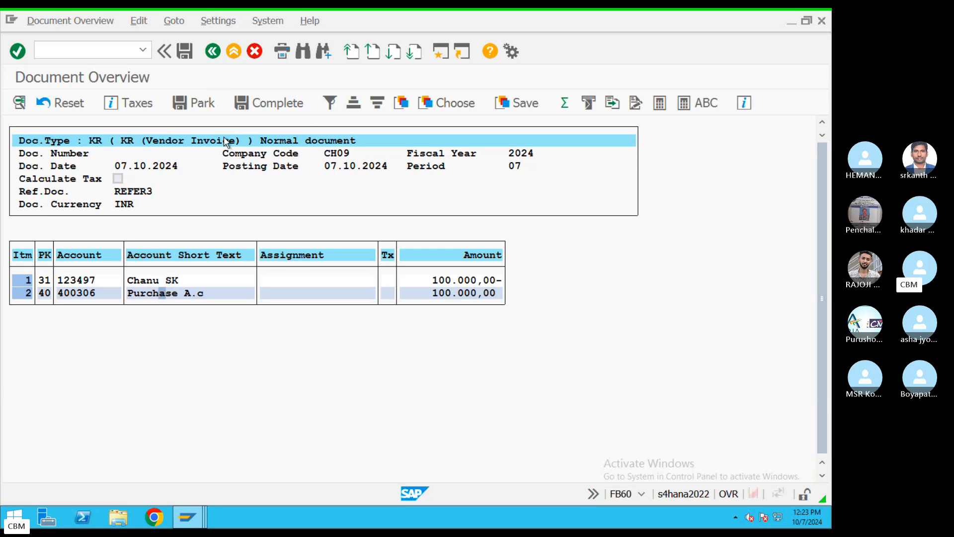
Post the simulated vendor invoice and close two spare Post Outgoing Payments sessions.
{"action": "left_click", "coordinate": [184, 50]}
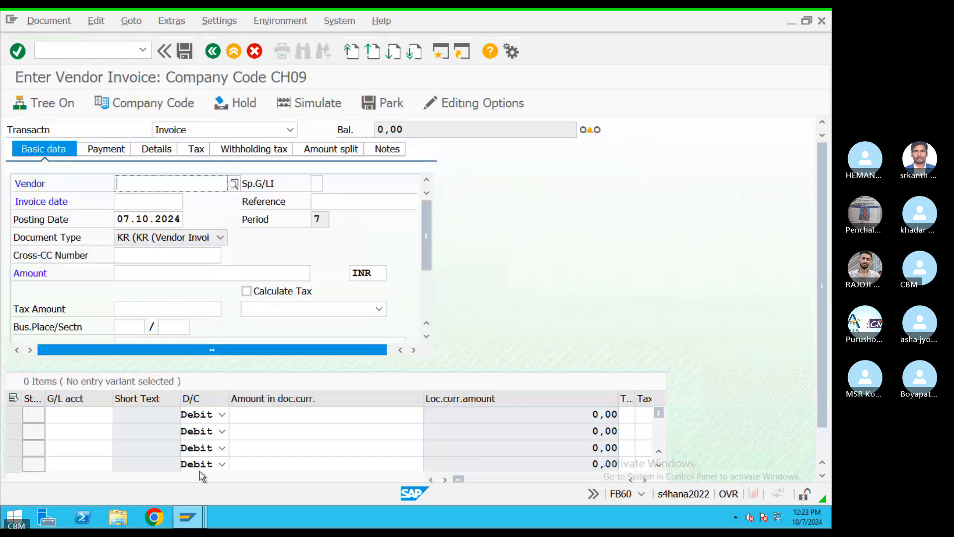
{"action": "mouse_move", "coordinate": [191, 514]}
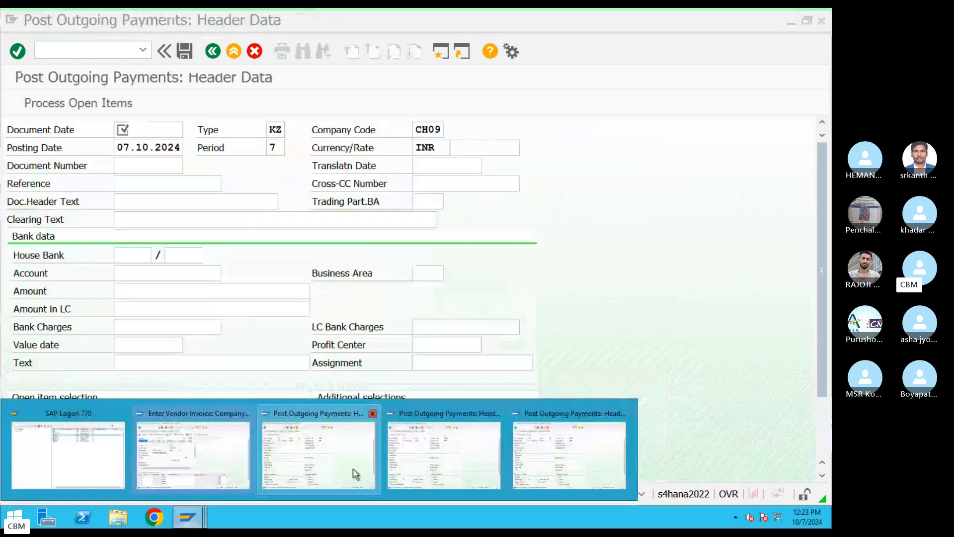
{"action": "left_click", "coordinate": [497, 413]}
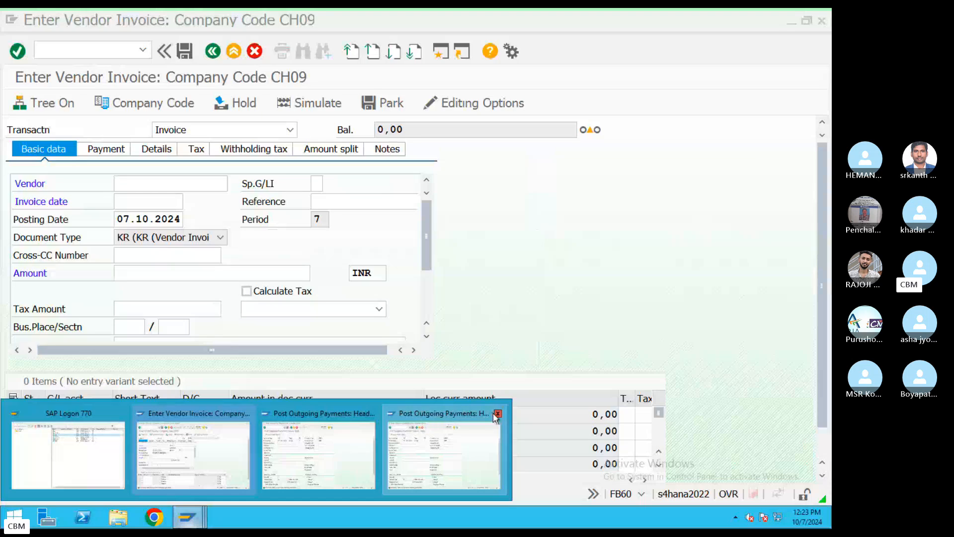
{"action": "left_click", "coordinate": [498, 413]}
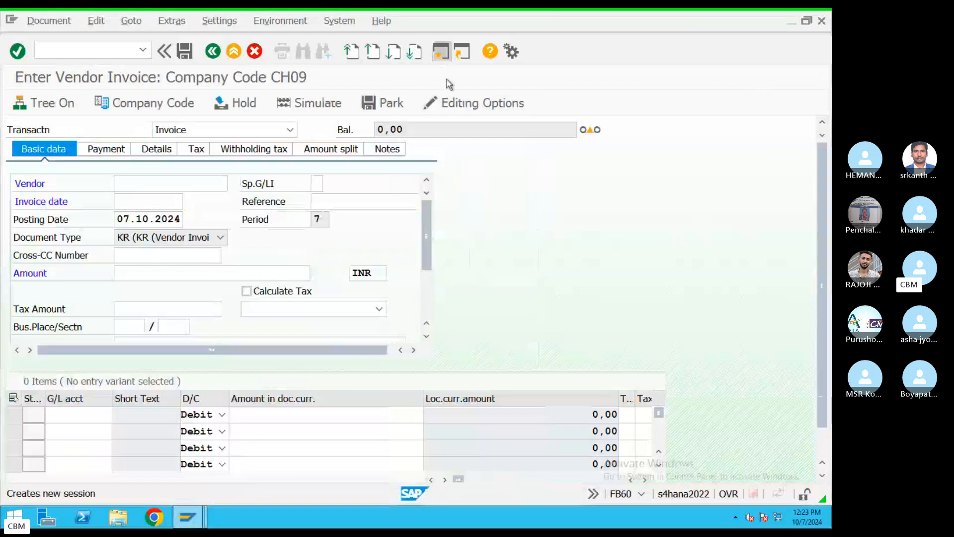
Run FBL1N in a new session for the CH09 vendor's open items and examine the new invoice's line and amount.
{"action": "type", "text": "FBL1N"}
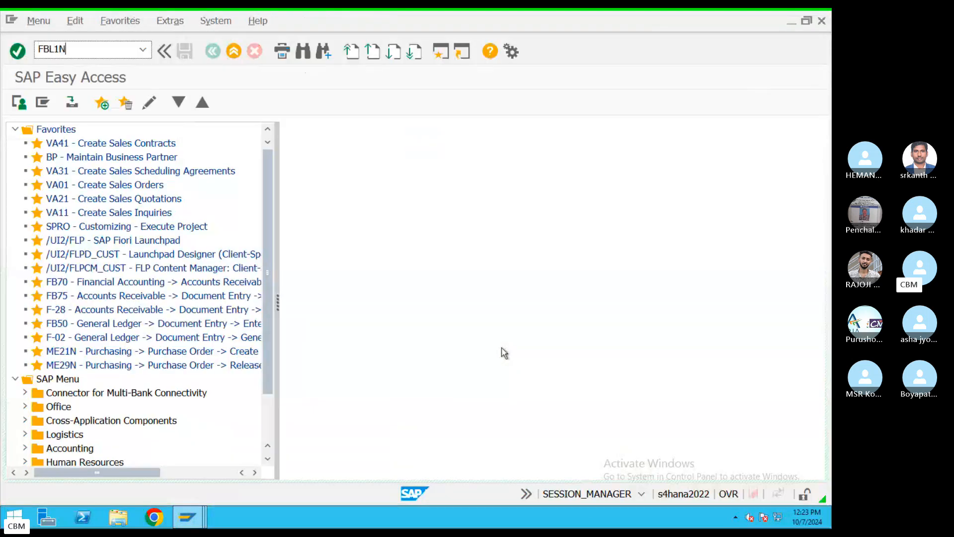
{"action": "key", "text": "Return"}
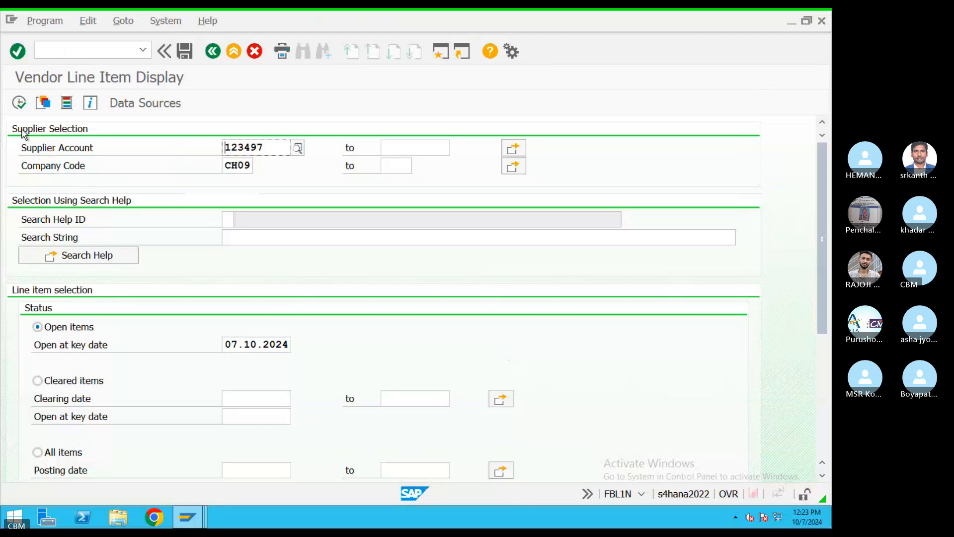
{"action": "left_click", "coordinate": [18, 103]}
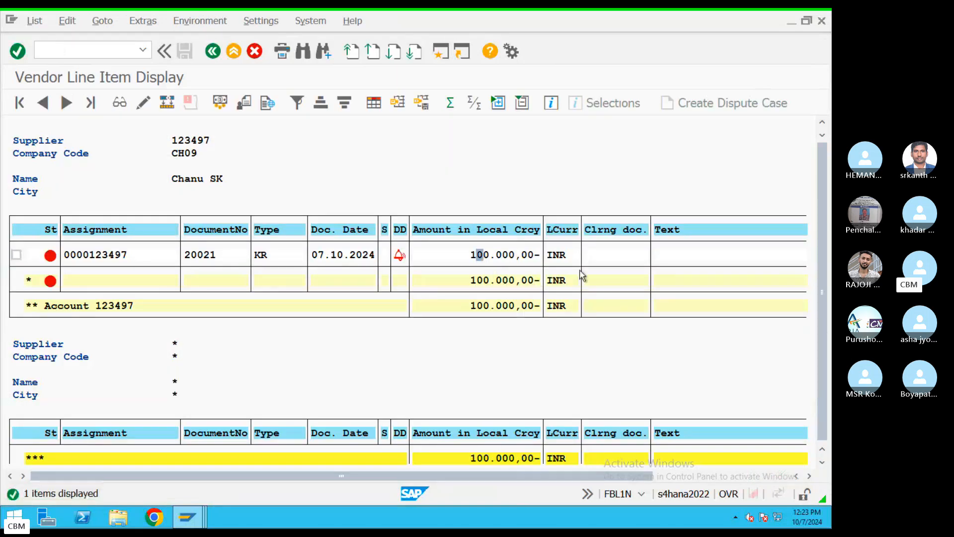
{"action": "left_click", "coordinate": [211, 151]}
{"action": "left_click", "coordinate": [524, 254]}
Open F-53 in a new session and set the payment's document date to 07.10.2024 and its reference to REF343.
{"action": "left_click", "coordinate": [440, 52]}
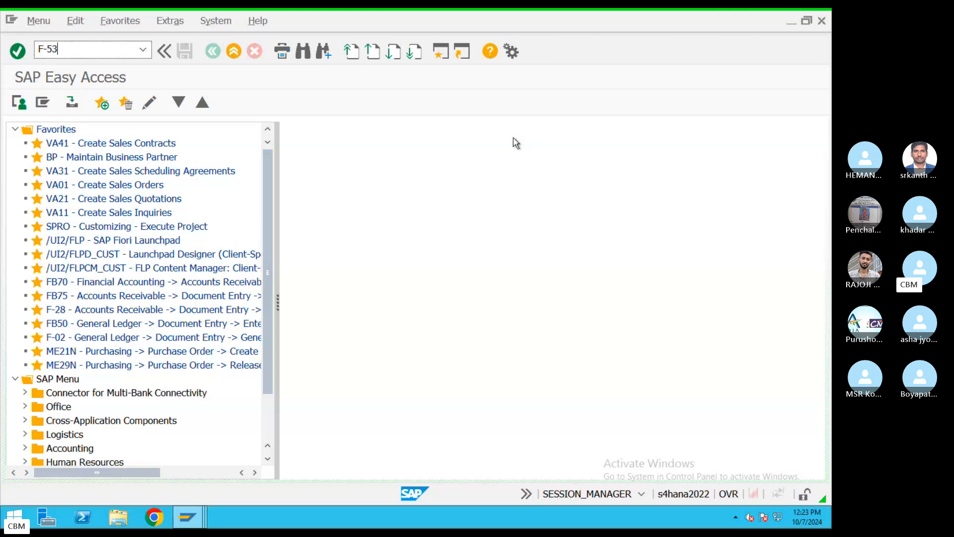
{"action": "key", "text": "Return"}
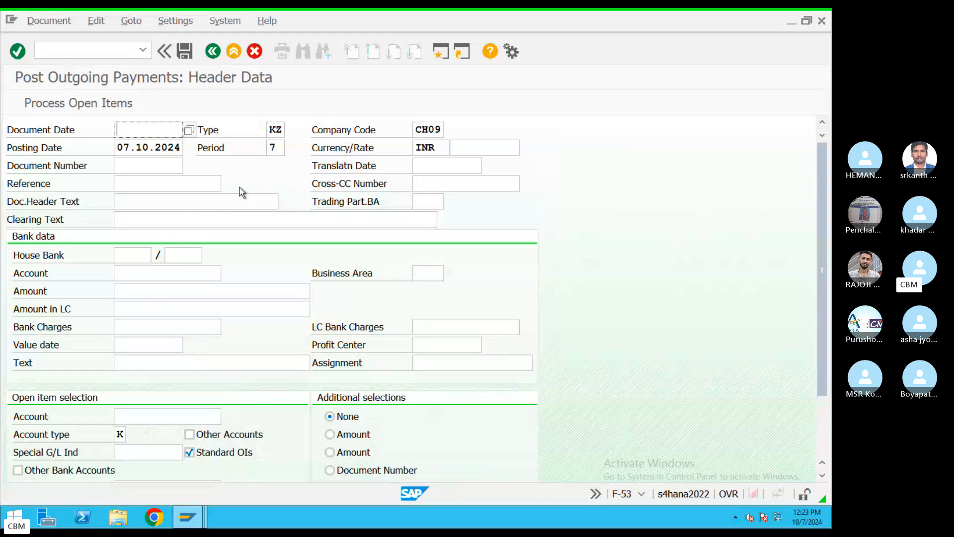
{"action": "left_click", "coordinate": [188, 131]}
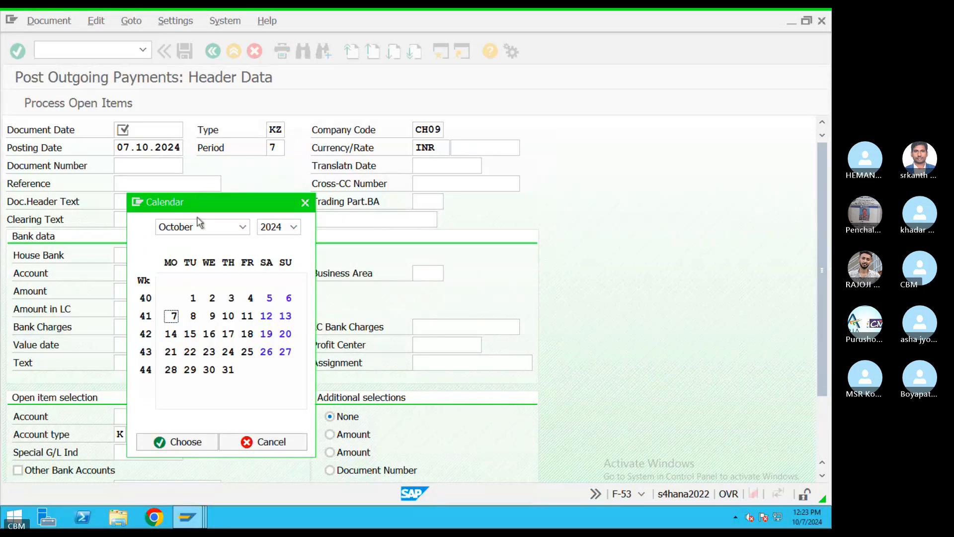
{"action": "double_click", "coordinate": [172, 316]}
{"action": "left_click", "coordinate": [169, 188]}
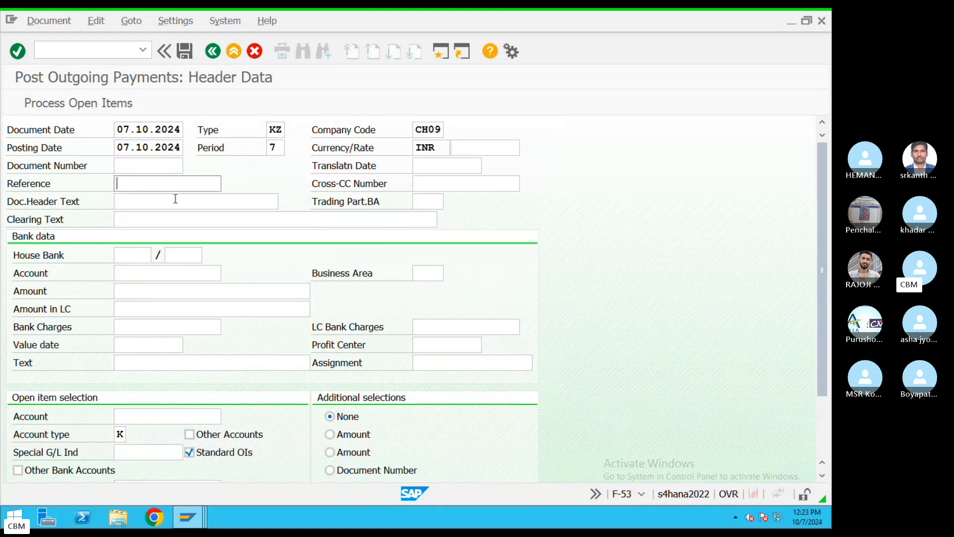
{"action": "type", "text": "REF343"}
Fill the payment's bank data with house bank CITI, its CA account ID and the bank G/L account.
{"action": "left_click", "coordinate": [132, 255]}
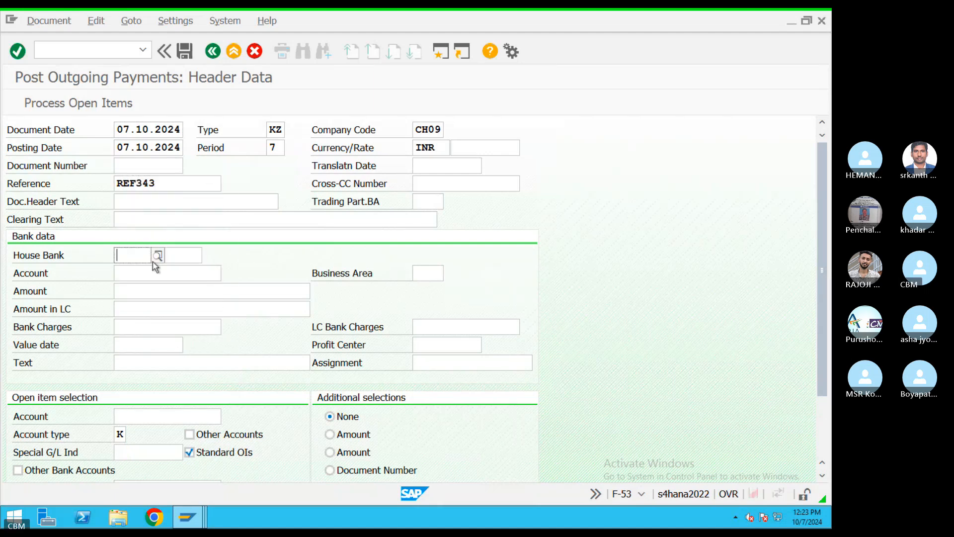
{"action": "left_click", "coordinate": [158, 256]}
{"action": "double_click", "coordinate": [201, 314]}
{"action": "left_click", "coordinate": [190, 258]}
{"action": "left_click", "coordinate": [208, 256]}
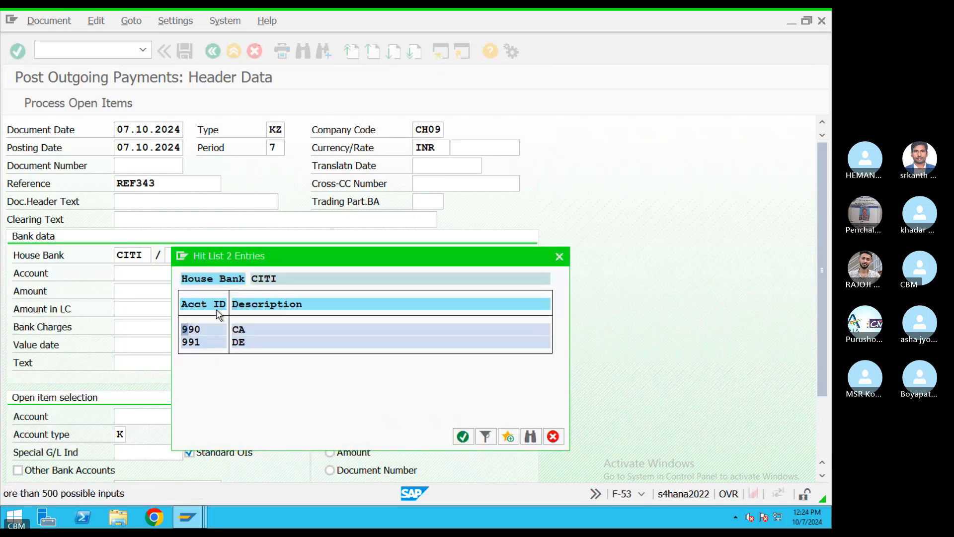
{"action": "double_click", "coordinate": [188, 329]}
{"action": "left_click", "coordinate": [159, 276]}
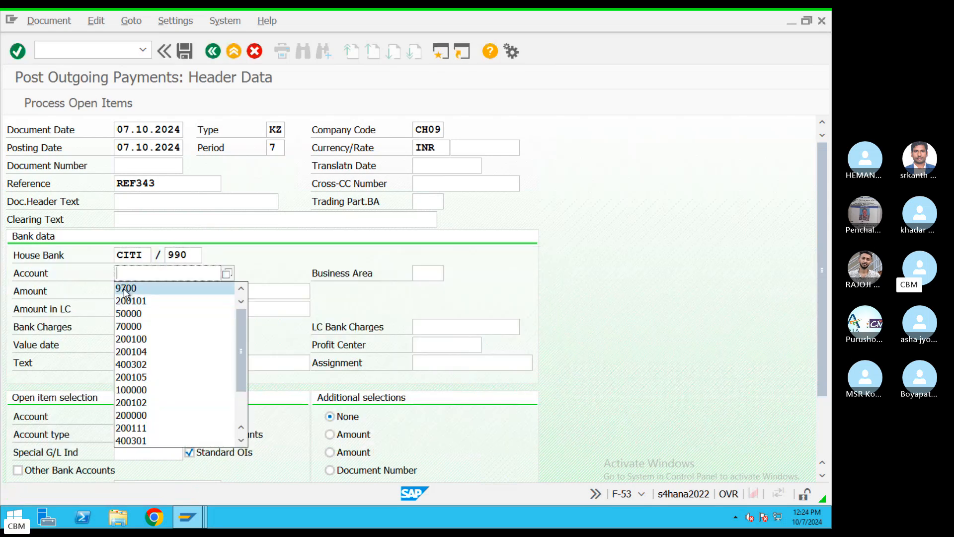
{"action": "left_click", "coordinate": [144, 303]}
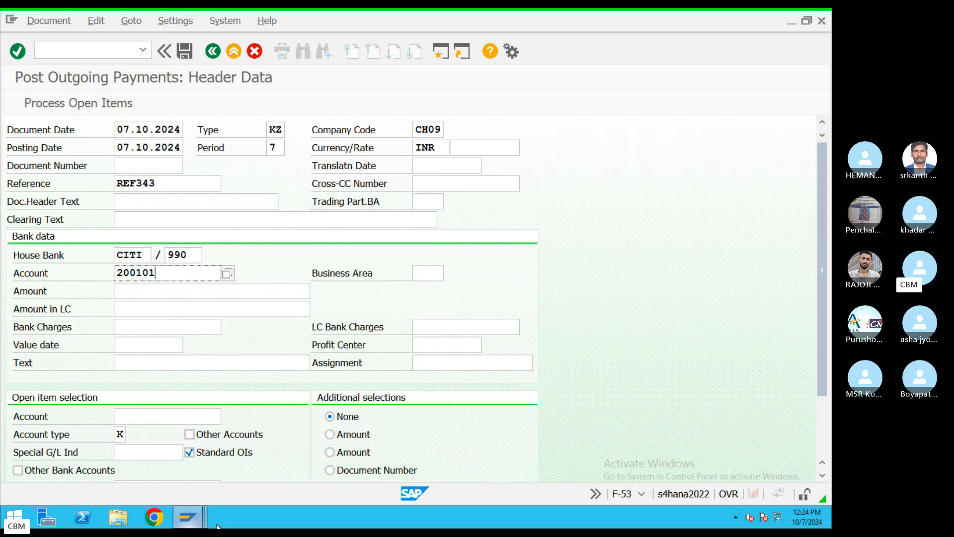
Switch to the vendor line item display and check the open invoice's amount in local currency.
{"action": "left_click", "coordinate": [187, 516]}
{"action": "left_click", "coordinate": [449, 478]}
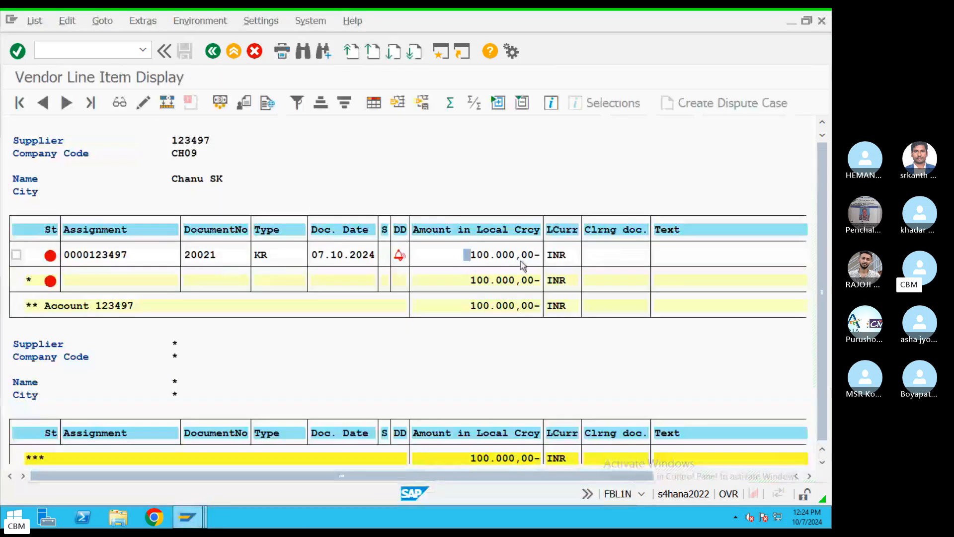
{"action": "left_click", "coordinate": [537, 258]}
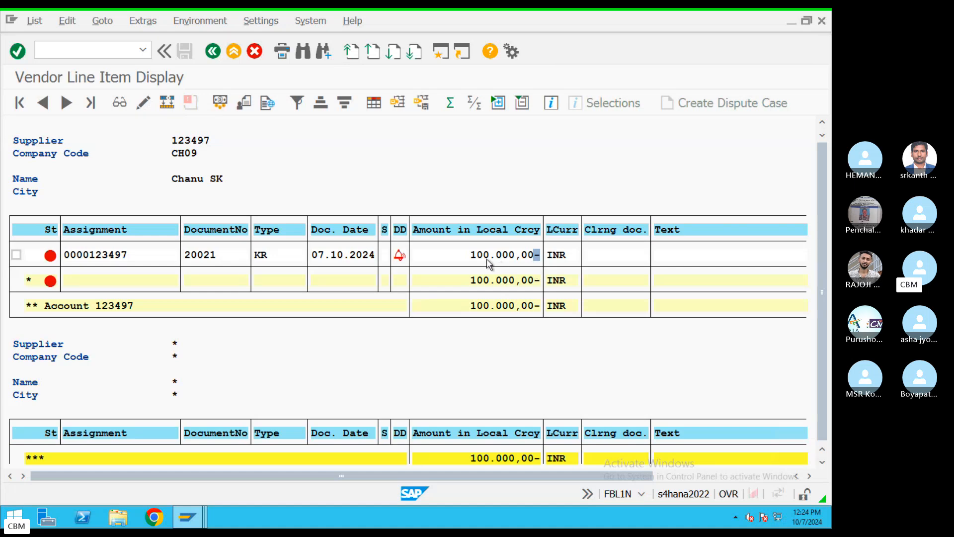
{"action": "left_click", "coordinate": [512, 261]}
Return to the outgoing payment header and enter document date 07.10.2024 and reference REF343.
{"action": "left_click", "coordinate": [200, 526]}
{"action": "left_click", "coordinate": [189, 131]}
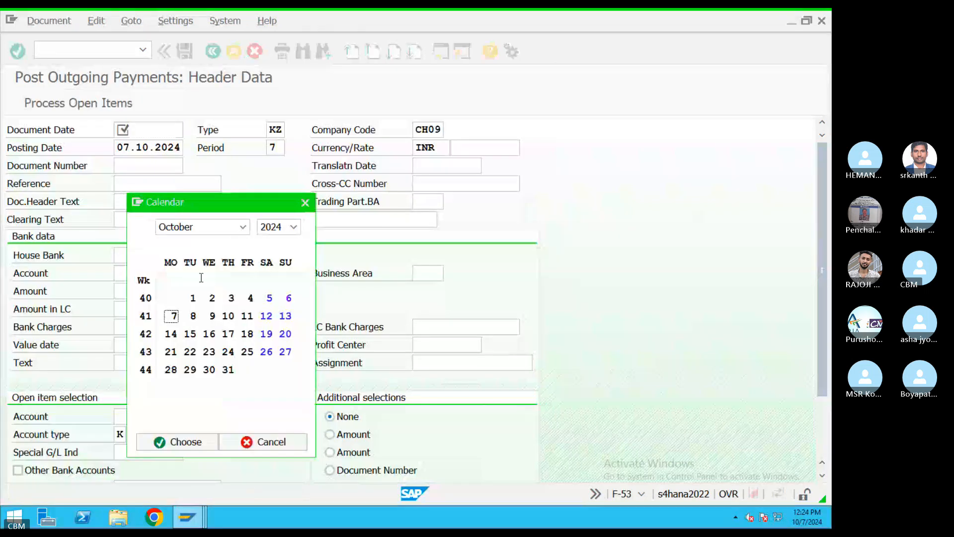
{"action": "double_click", "coordinate": [173, 317]}
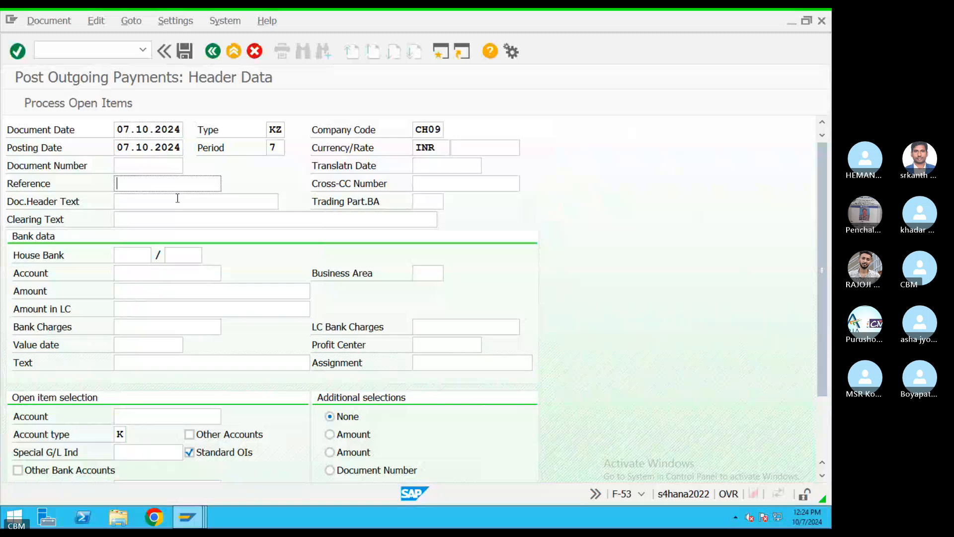
{"action": "type", "text": "REF343"}
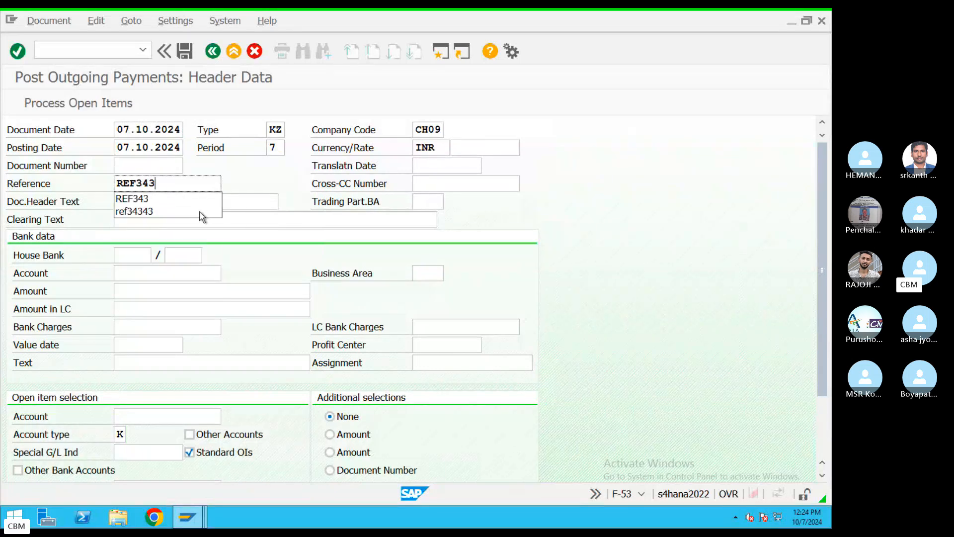
Choose house bank CITI with its CA account ID and select the bank G/L account for the payment.
{"action": "left_click", "coordinate": [142, 252]}
{"action": "left_click", "coordinate": [159, 254]}
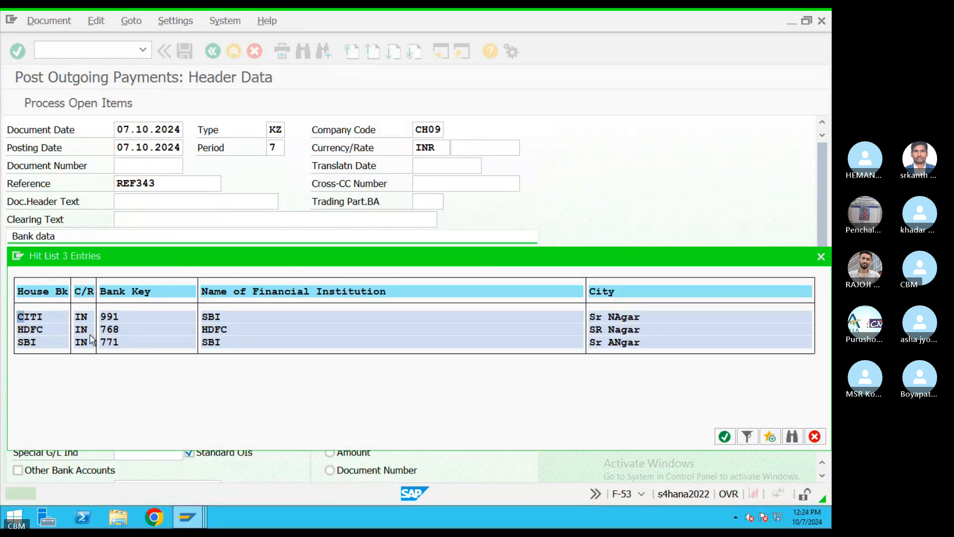
{"action": "double_click", "coordinate": [105, 317]}
{"action": "left_click", "coordinate": [181, 255]}
{"action": "left_click", "coordinate": [211, 255]}
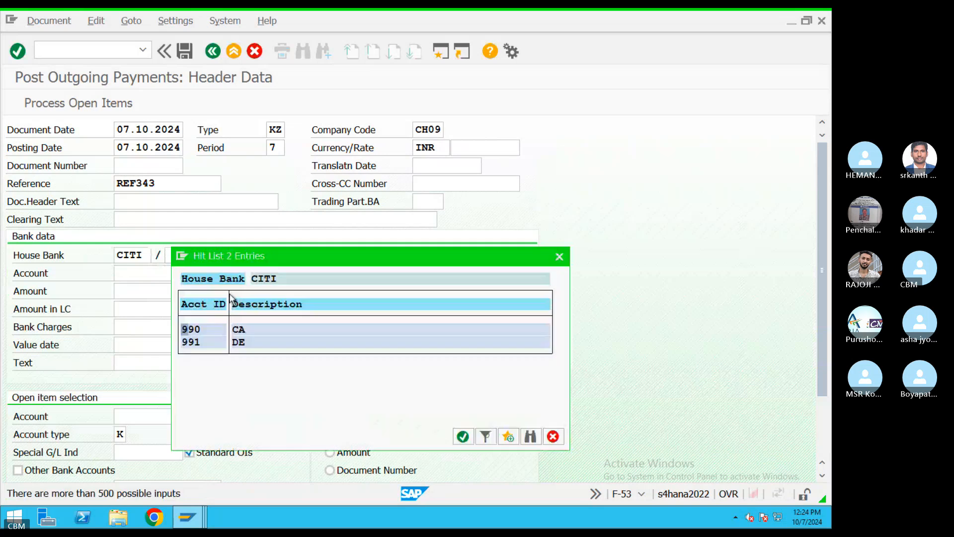
{"action": "double_click", "coordinate": [189, 327]}
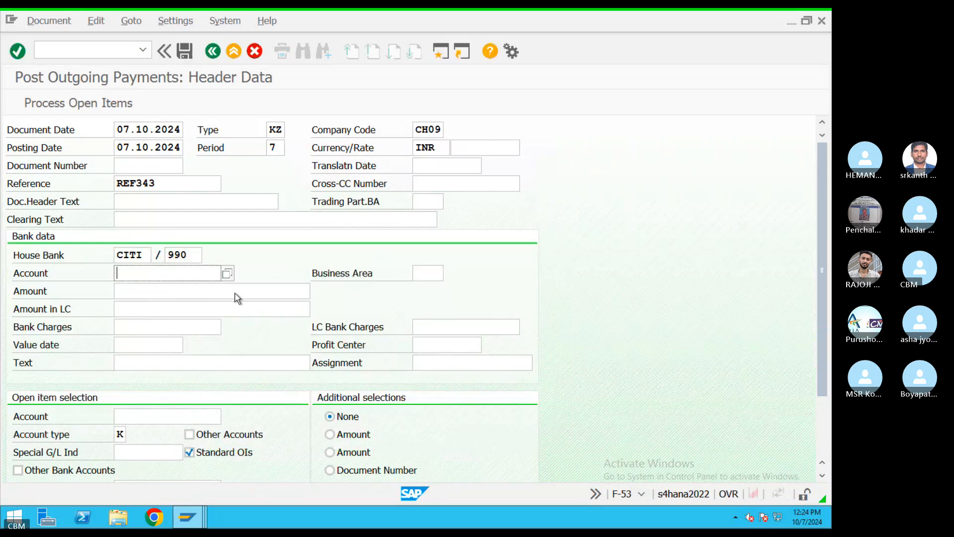
{"action": "left_click", "coordinate": [143, 274]}
{"action": "left_click", "coordinate": [147, 301]}
Set the payment amount to 30000 and the bank data text to test.
{"action": "left_click", "coordinate": [182, 295]}
{"action": "left_click", "coordinate": [142, 318]}
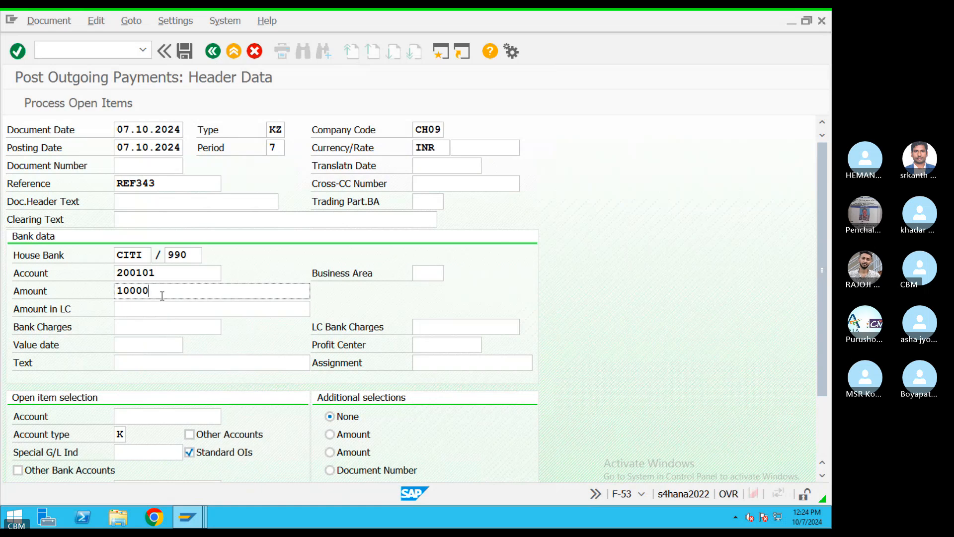
{"action": "double_click", "coordinate": [196, 294]}
{"action": "type", "text": "300"}
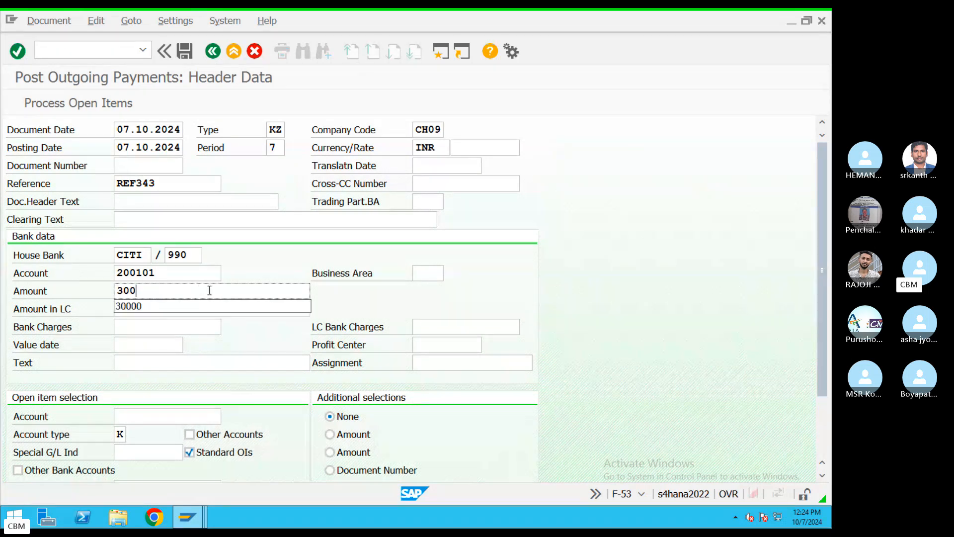
{"action": "type", "text": "0"}
{"action": "left_click", "coordinate": [247, 306]}
{"action": "left_click", "coordinate": [158, 364]}
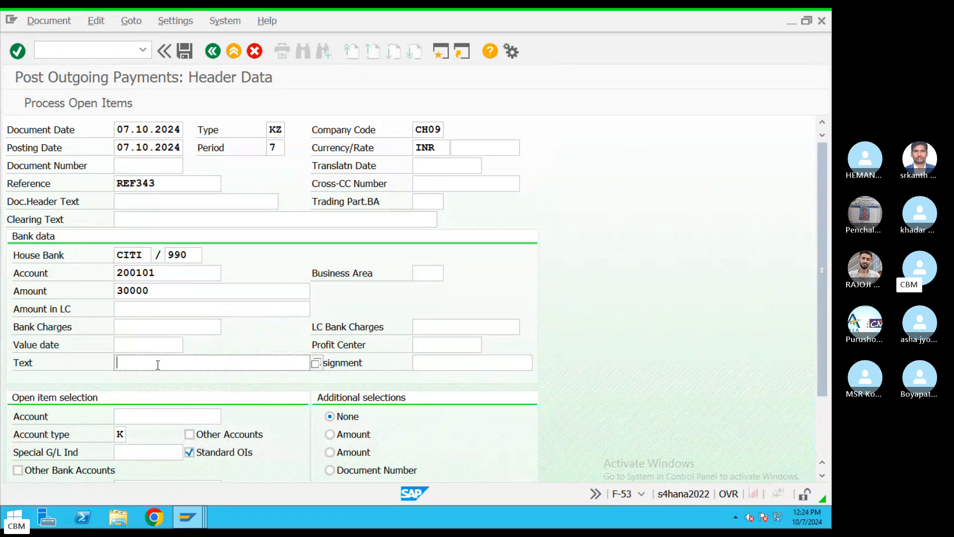
{"action": "type", "text": "test"}
Select the vendor account for open item selection, process its open items and compare the entered and assigned amounts.
{"action": "left_click", "coordinate": [141, 420]}
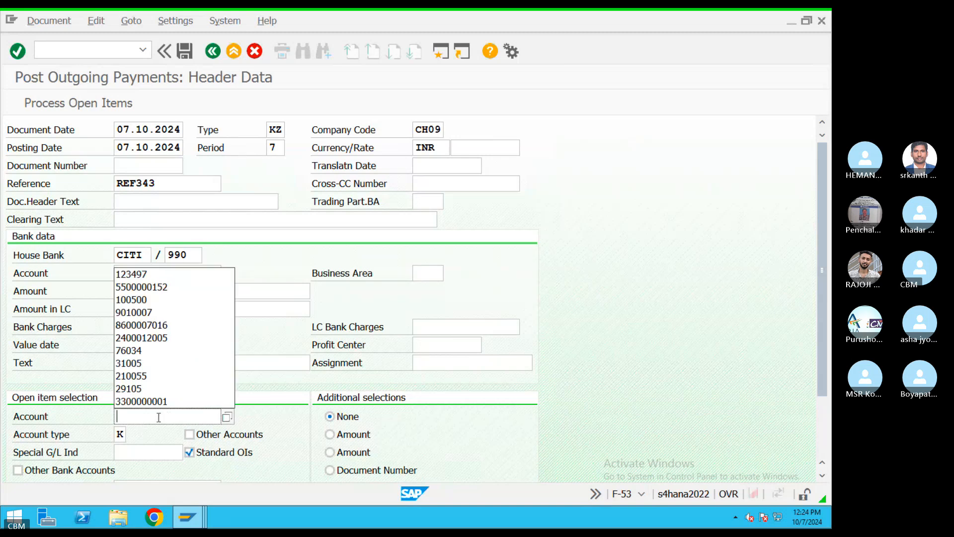
{"action": "left_click", "coordinate": [155, 276]}
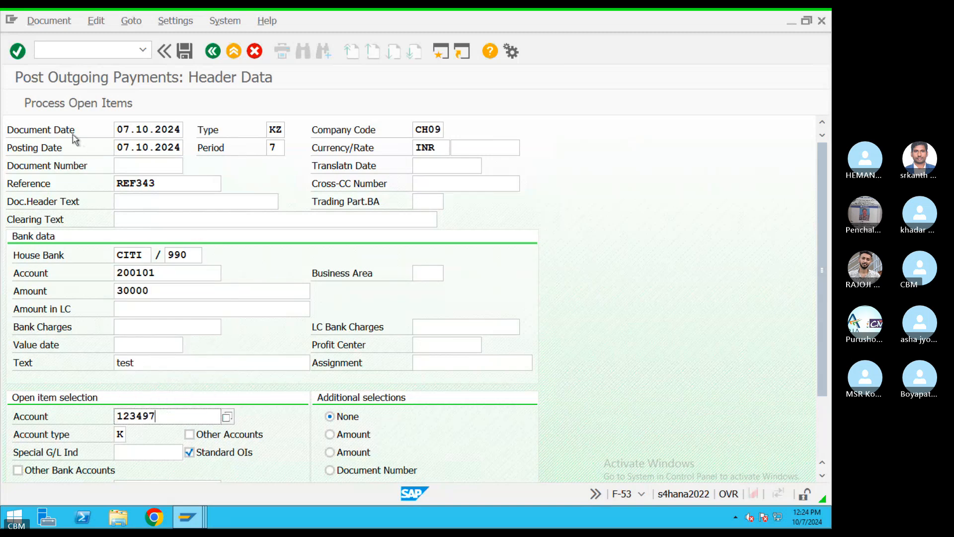
{"action": "left_click", "coordinate": [70, 104]}
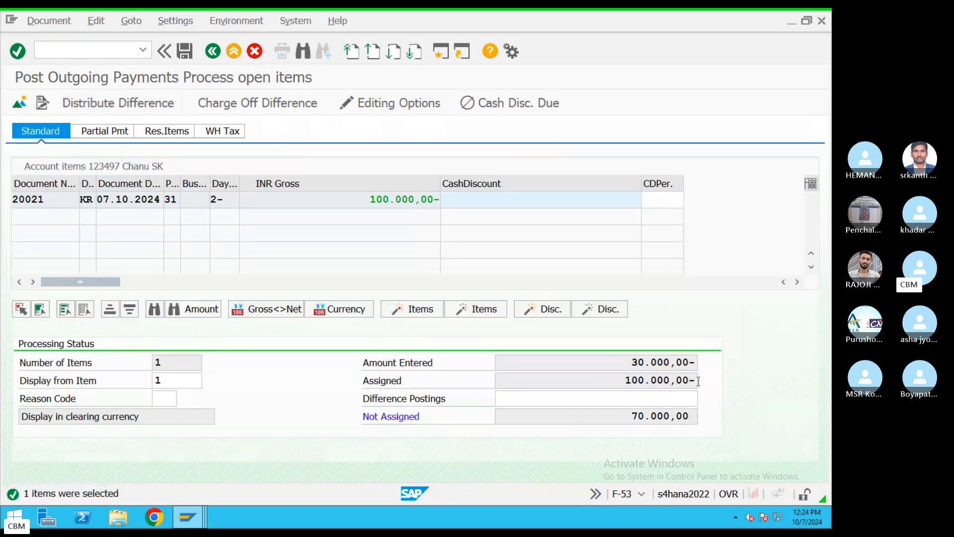
{"action": "left_click_drag", "start_coordinate": [624, 380], "coordinate": [726, 377]}
{"action": "left_click_drag", "start_coordinate": [633, 359], "coordinate": [725, 361]}
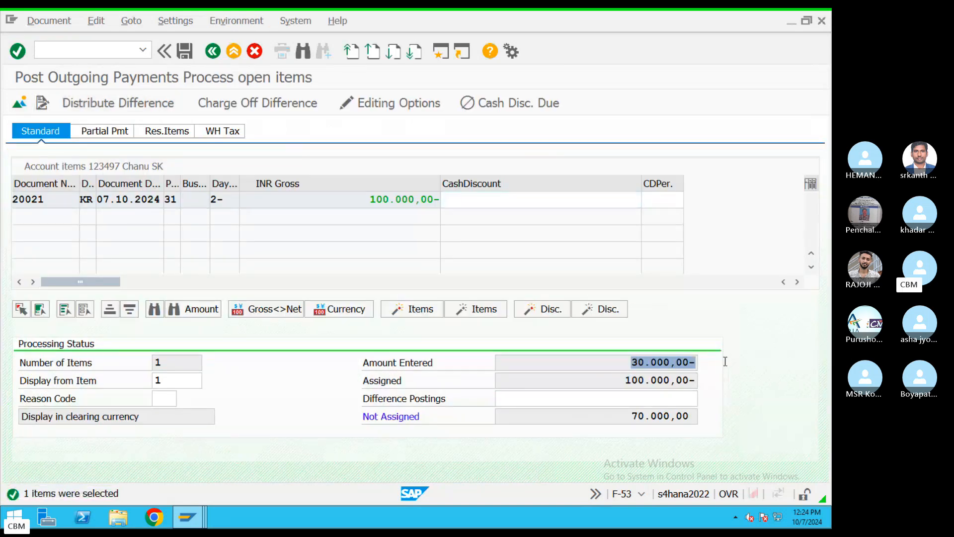
Enter a residual item of -70000 against the 100000 INR vendor invoice, check the unassigned amount and post the payment.
{"action": "left_click", "coordinate": [170, 132]}
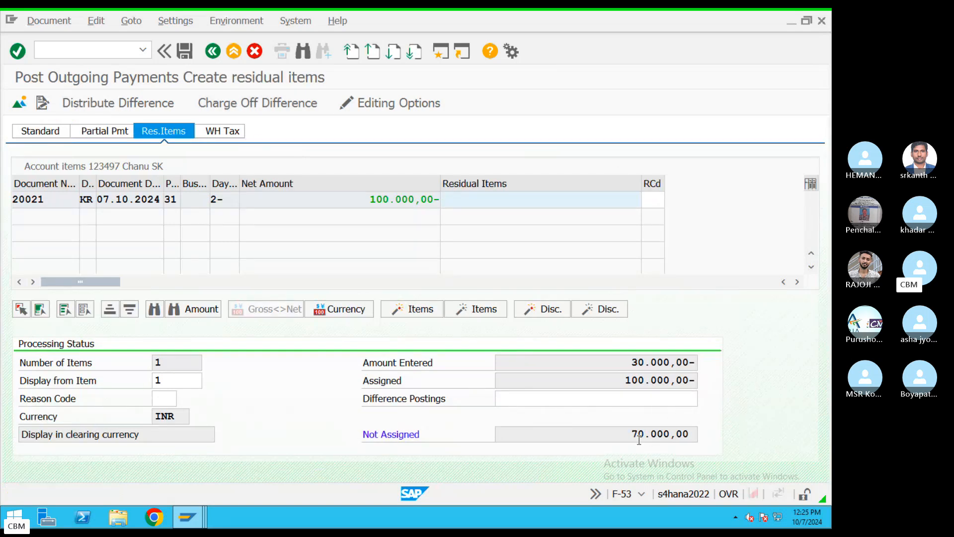
{"action": "left_click_drag", "start_coordinate": [627, 436], "coordinate": [702, 434]}
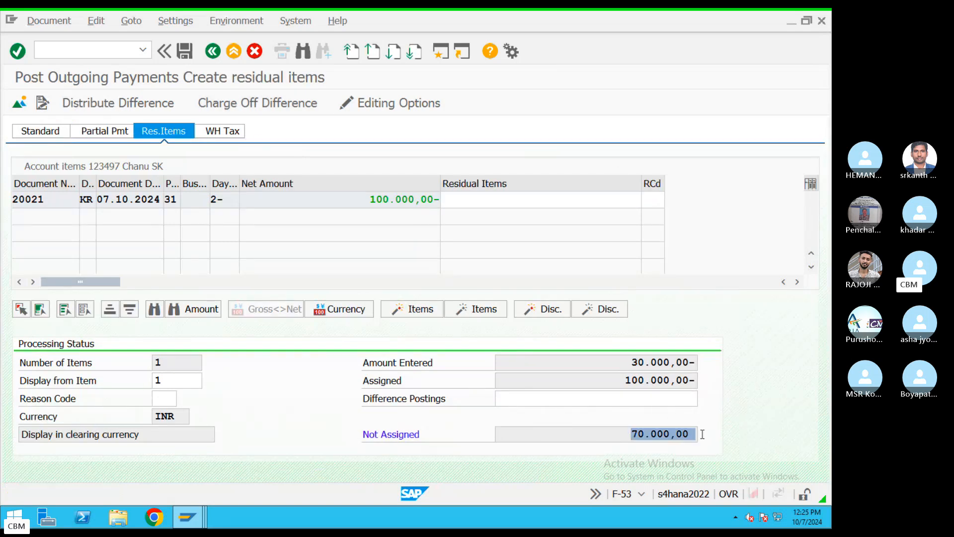
{"action": "key", "text": "ctrl+c"}
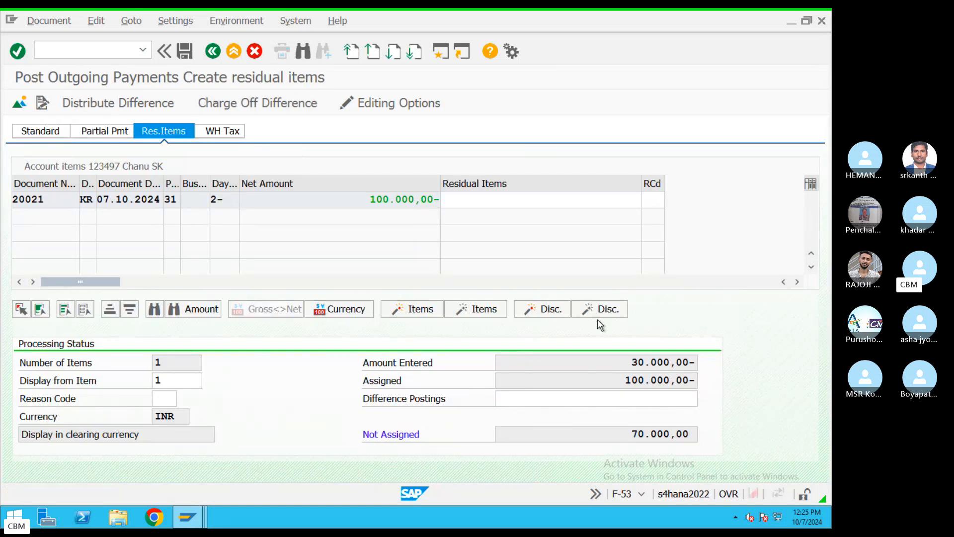
{"action": "left_click", "coordinate": [479, 201]}
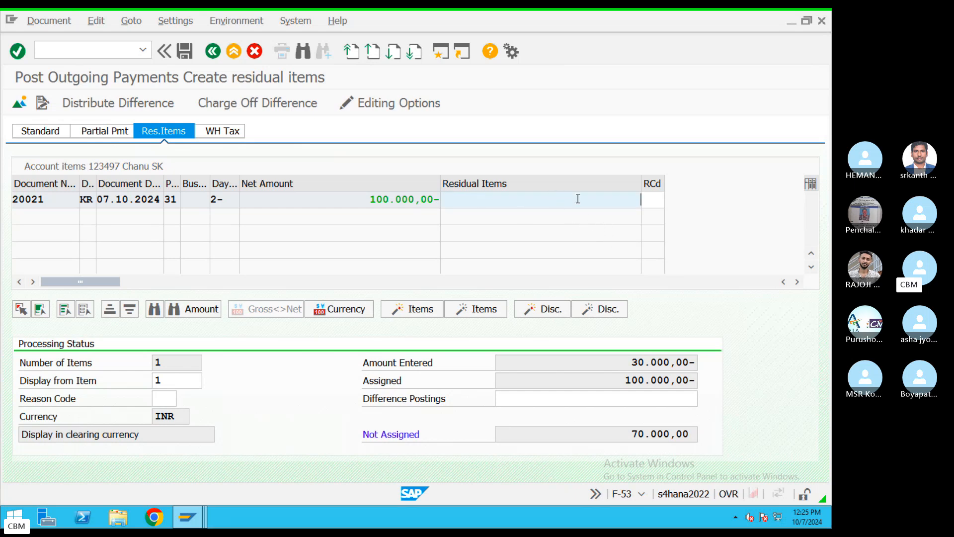
{"action": "type", "text": "-"}
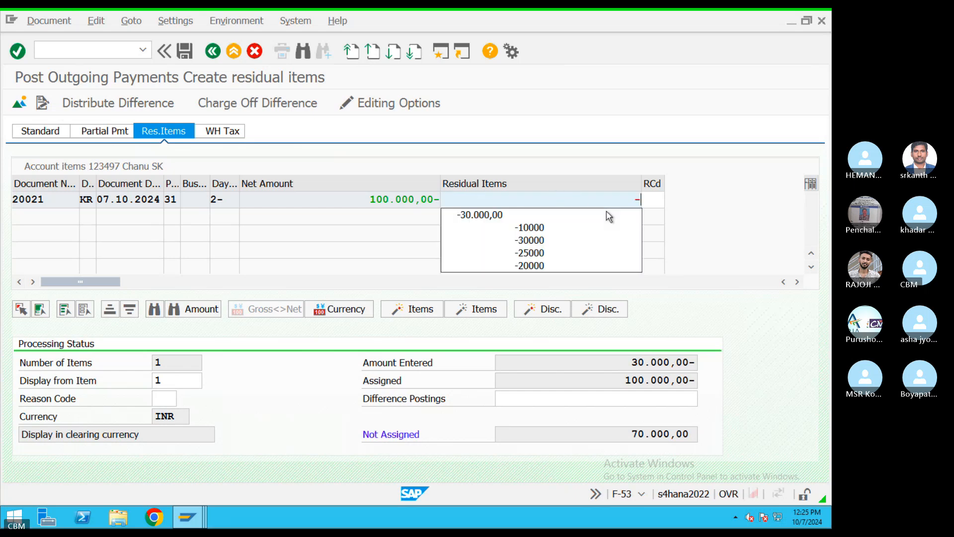
{"action": "type", "text": "70000"}
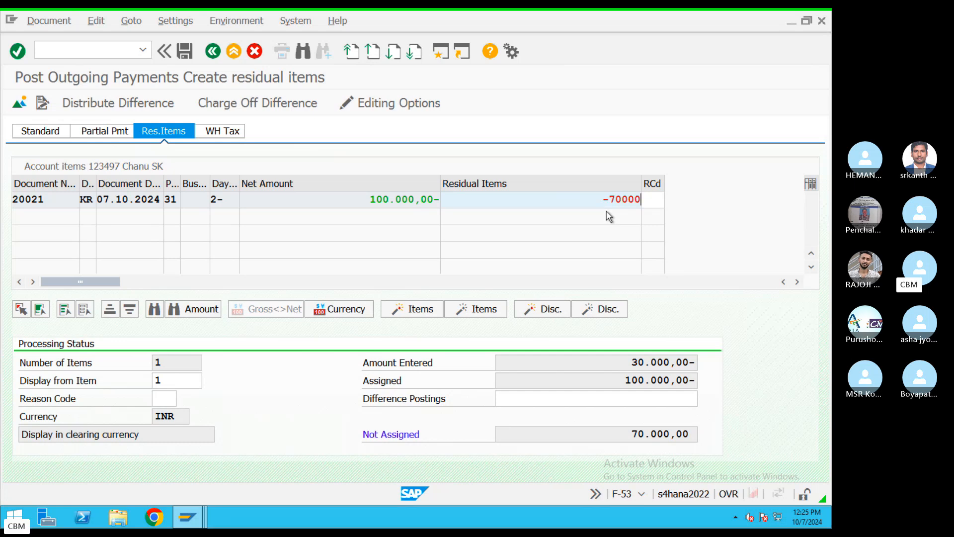
{"action": "key", "text": "Return"}
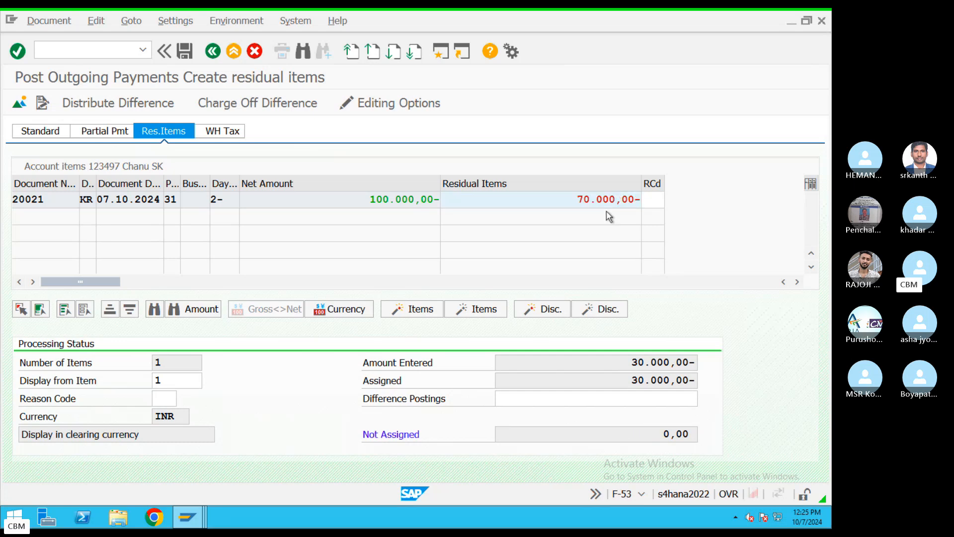
{"action": "left_click_drag", "start_coordinate": [662, 431], "coordinate": [756, 434]}
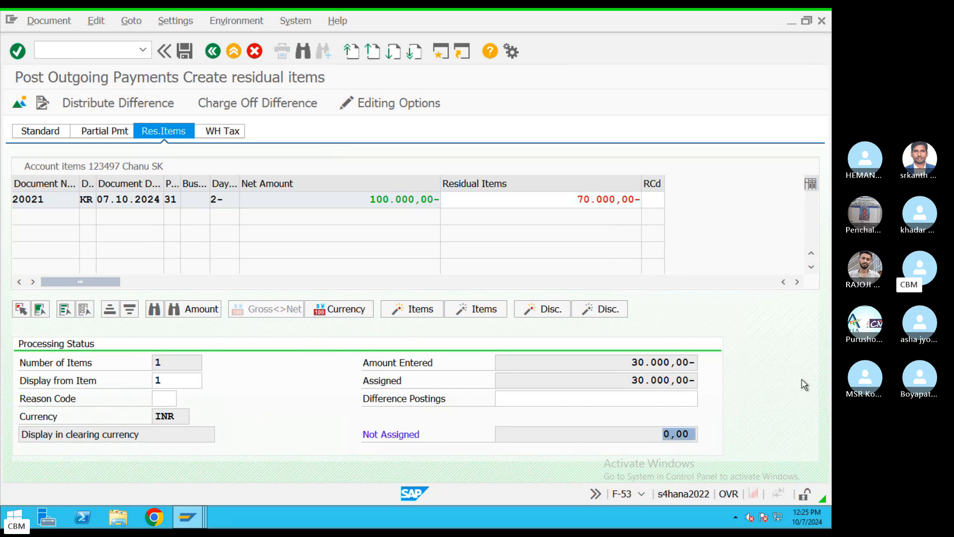
{"action": "left_click", "coordinate": [185, 50]}
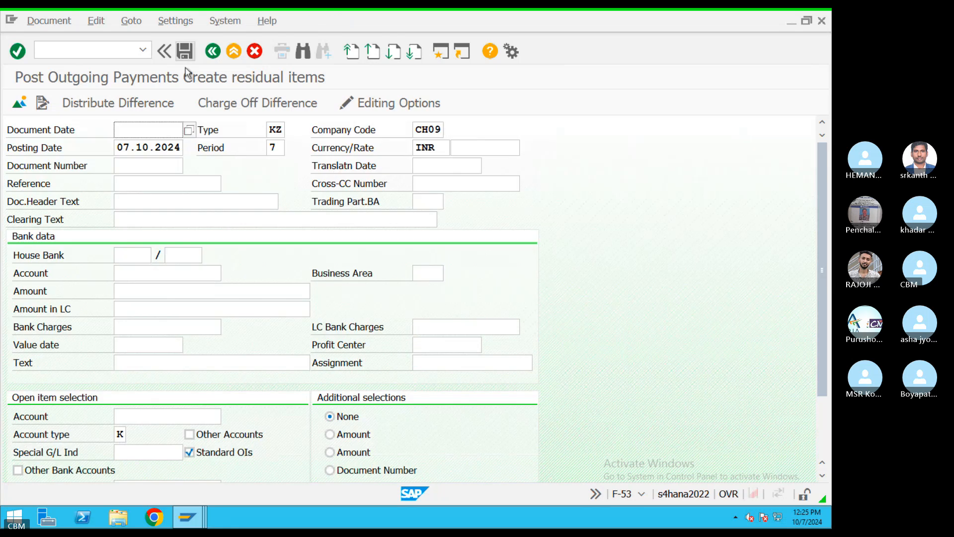
Switch to the vendor line item display, refresh it and examine the residual item's document type, document number and amount.
{"action": "mouse_move", "coordinate": [194, 515]}
{"action": "left_click", "coordinate": [460, 457]}
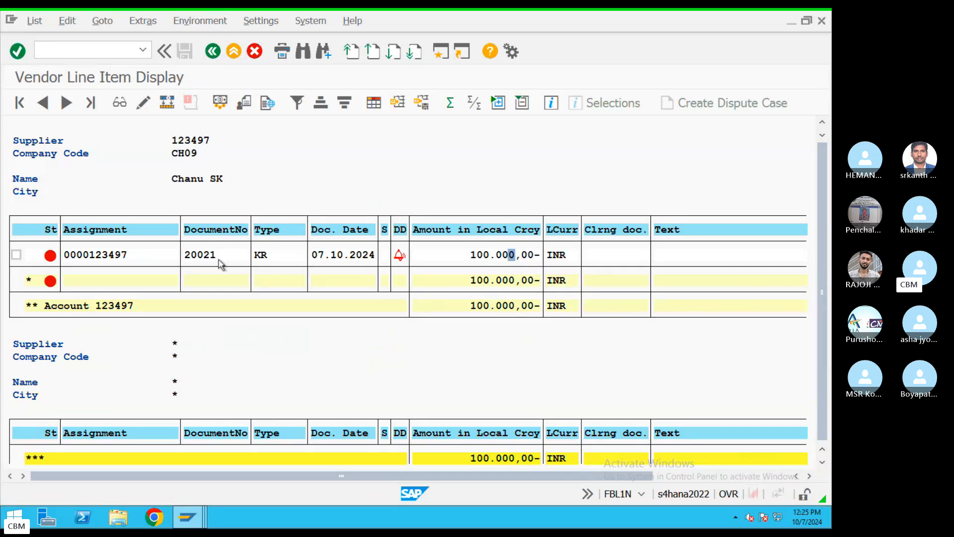
{"action": "left_click", "coordinate": [35, 22]}
{"action": "left_click", "coordinate": [52, 56]}
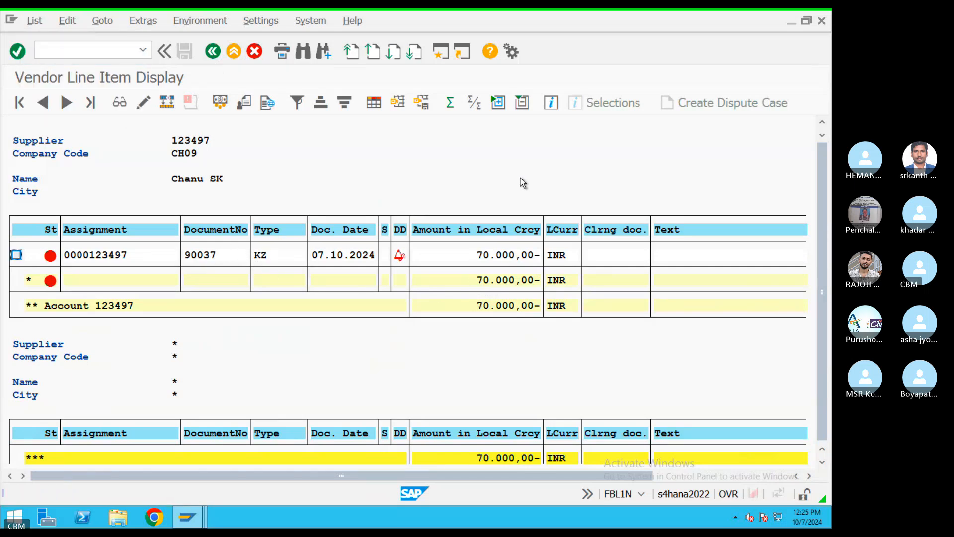
{"action": "left_click", "coordinate": [269, 257]}
{"action": "left_click", "coordinate": [206, 258]}
{"action": "left_click", "coordinate": [474, 255]}
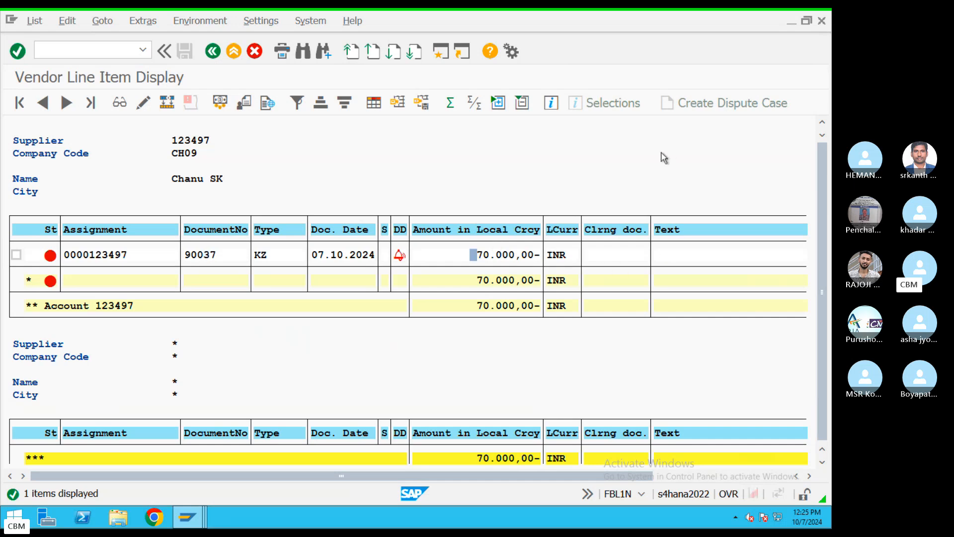
Open a new session and start transaction F-53 in it.
{"action": "left_click", "coordinate": [447, 51]}
{"action": "type", "text": "F-53"}
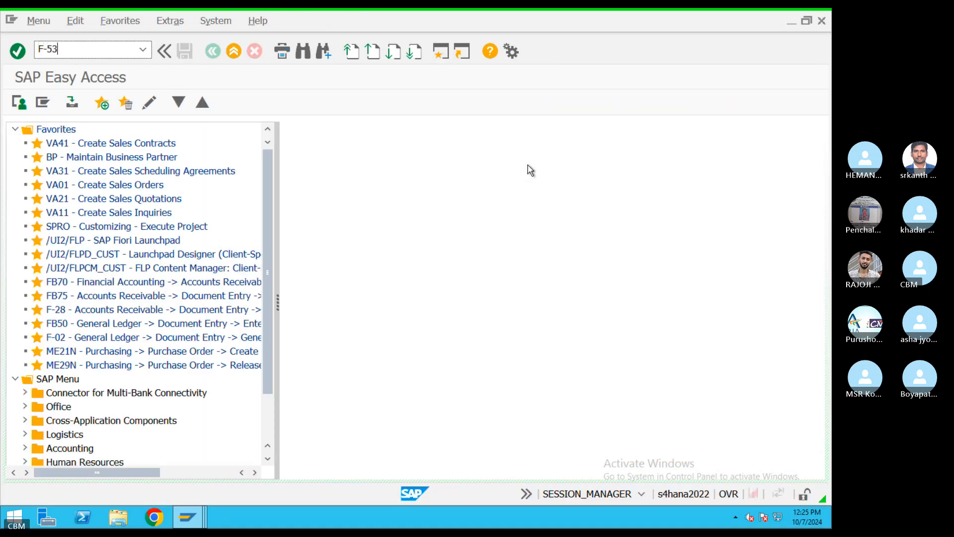
{"action": "key", "text": "Return"}
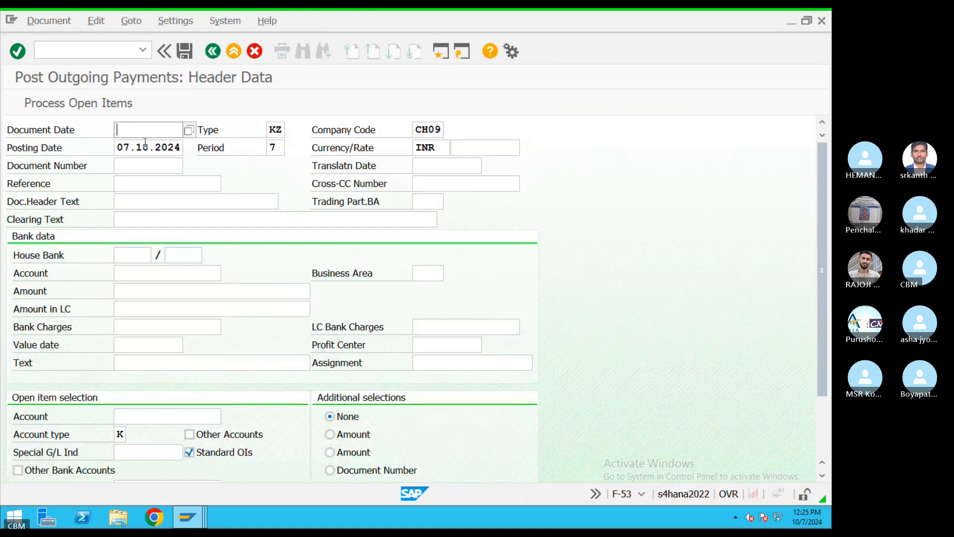
Fill in the payment header with document date 07.10.2024, reference REF4343 and clearing text Standard clearing.
{"action": "left_click_drag", "start_coordinate": [119, 149], "coordinate": [219, 150]}
{"action": "key", "text": "ctrl+c"}
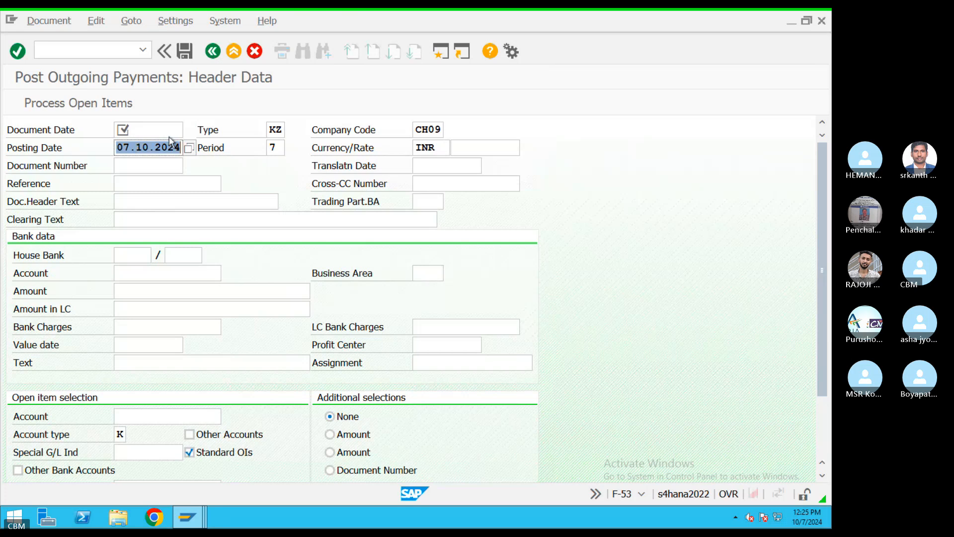
{"action": "left_click", "coordinate": [160, 132]}
{"action": "key", "text": "ctrl+v"}
{"action": "left_click", "coordinate": [148, 182]}
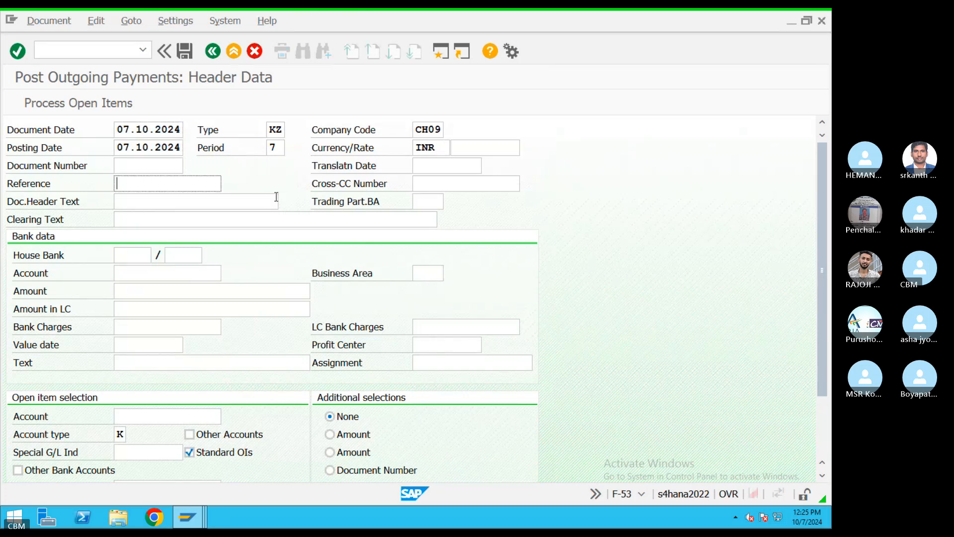
{"action": "type", "text": "REF4343"}
{"action": "left_click", "coordinate": [246, 217]}
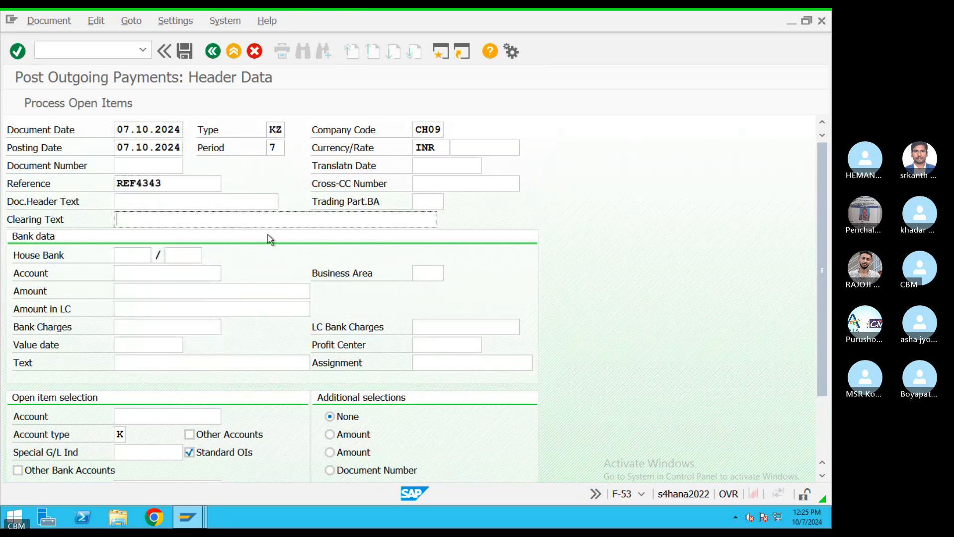
{"action": "type", "text": "S"}
{"action": "key", "text": "Up"}
{"action": "key", "text": "Return"}
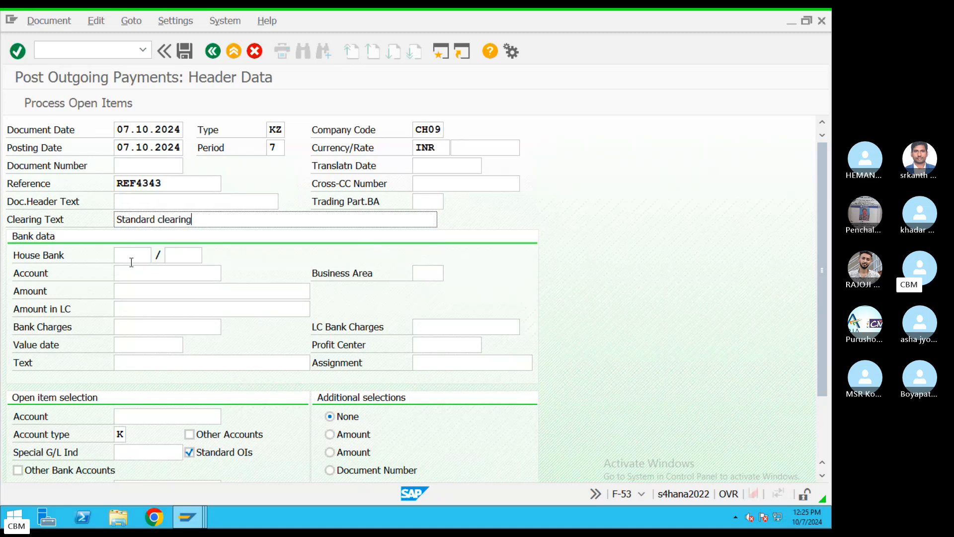
Choose house bank CITI with account ID 990 and select the bank G/L account for the payment.
{"action": "left_click", "coordinate": [131, 262]}
{"action": "left_click", "coordinate": [148, 268]}
{"action": "key", "text": "Tab"}
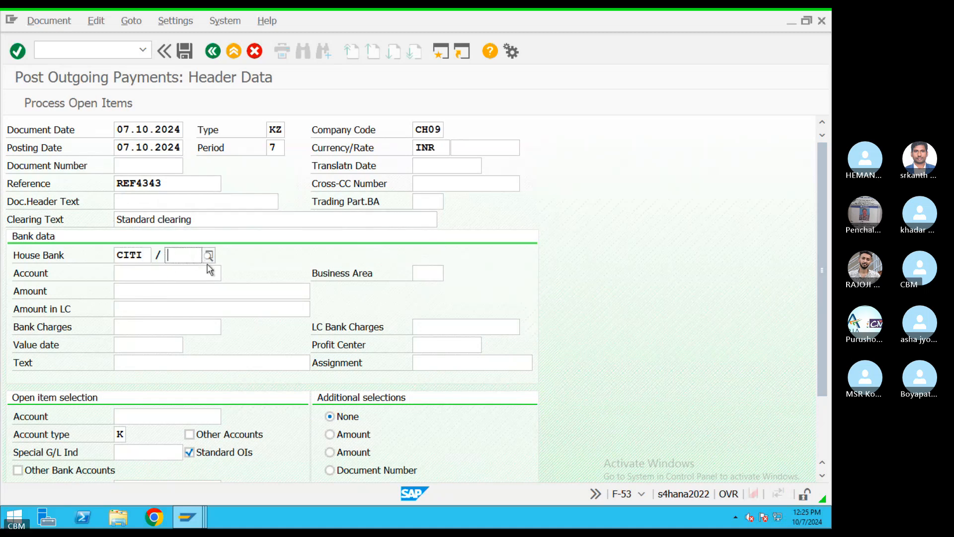
{"action": "key", "text": "BackSpace"}
{"action": "left_click", "coordinate": [186, 272]}
{"action": "left_click", "coordinate": [143, 274]}
{"action": "key", "text": "BackSpace"}
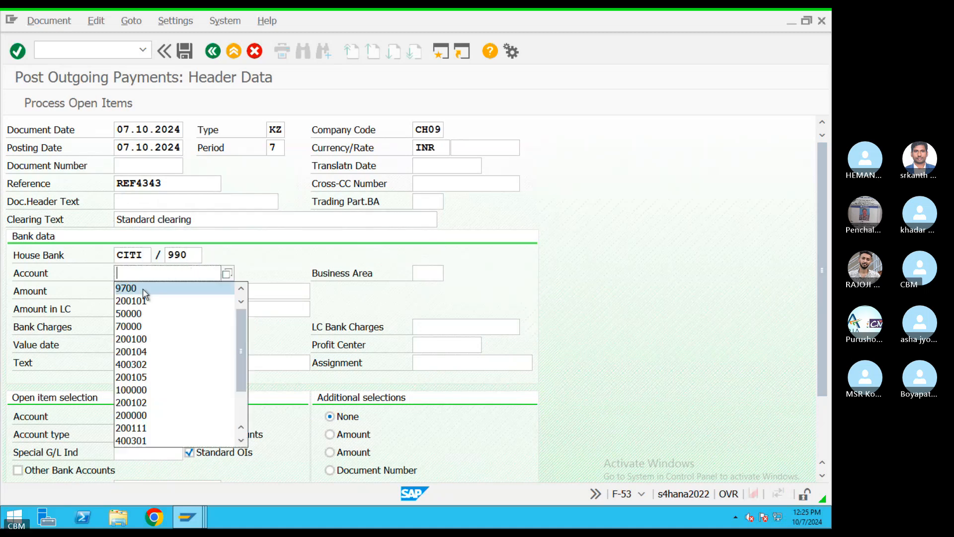
{"action": "left_click", "coordinate": [144, 301]}
Set the payment amount to 1 and the bank data text to test.
{"action": "left_click", "coordinate": [288, 289]}
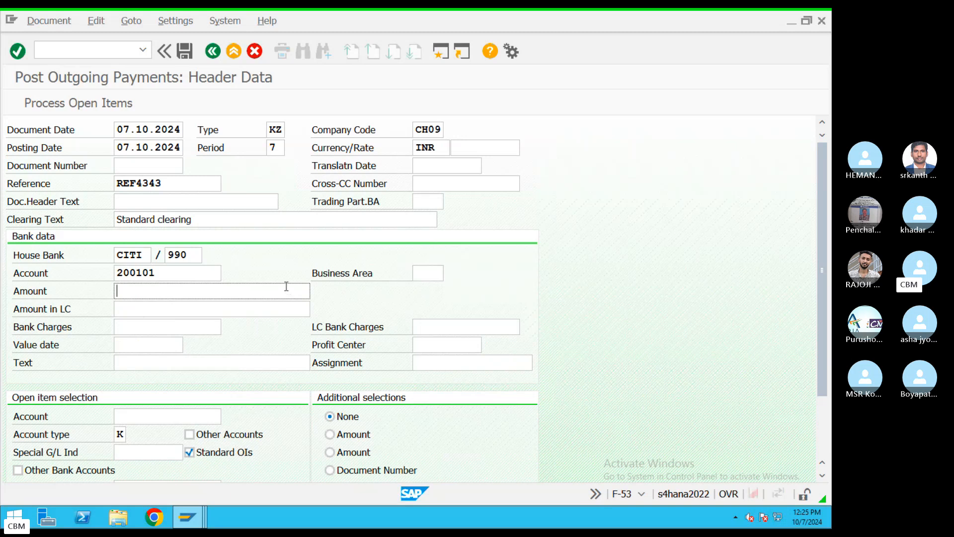
{"action": "type", "text": "1"}
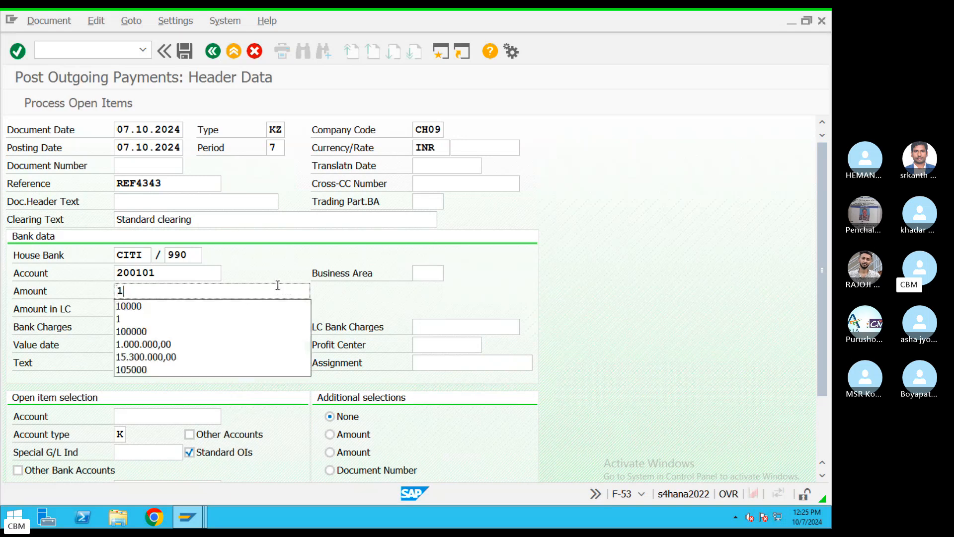
{"action": "left_click", "coordinate": [458, 256]}
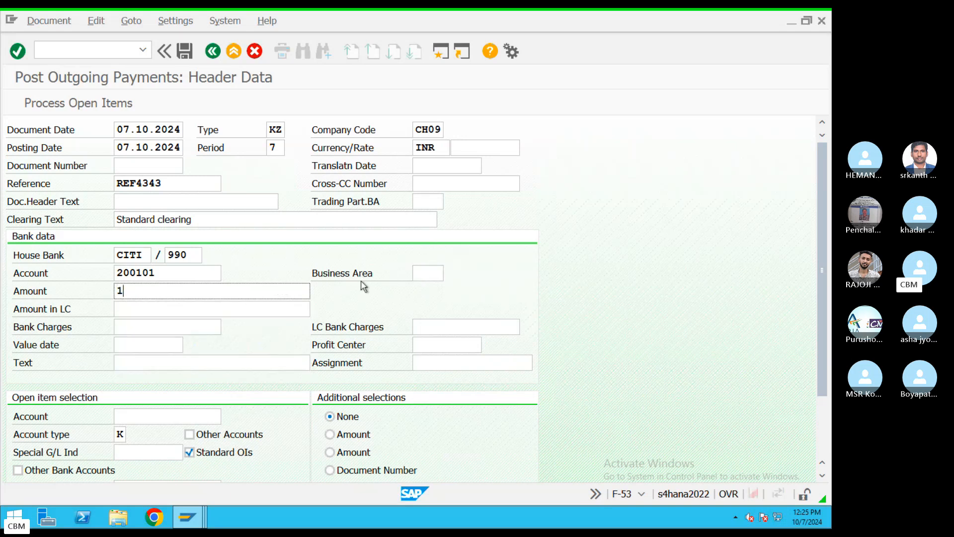
{"action": "left_click", "coordinate": [186, 357]}
{"action": "type", "text": "test"}
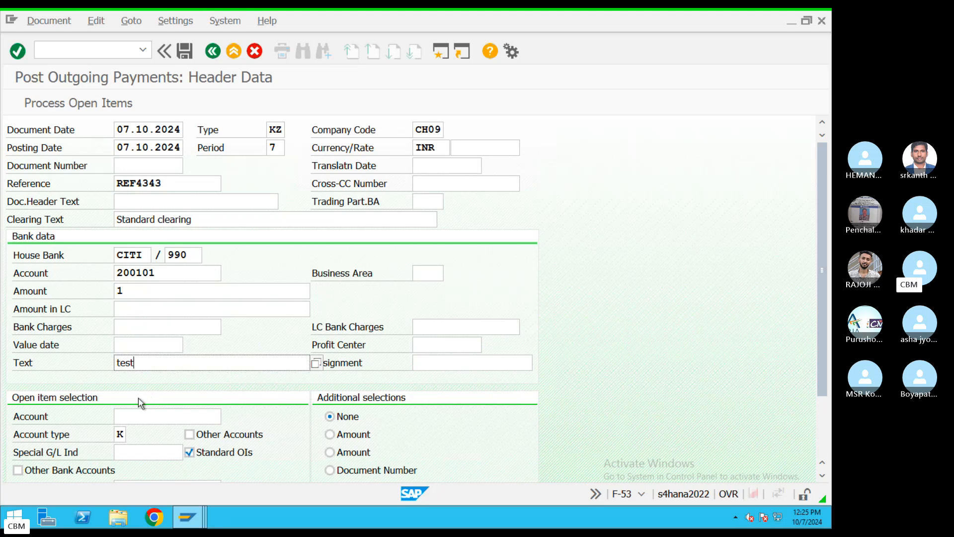
Look up the vendor for open item selection among company code CH09 suppliers, process its open items and check the assigned amount.
{"action": "left_click", "coordinate": [202, 416]}
{"action": "left_click", "coordinate": [228, 416]}
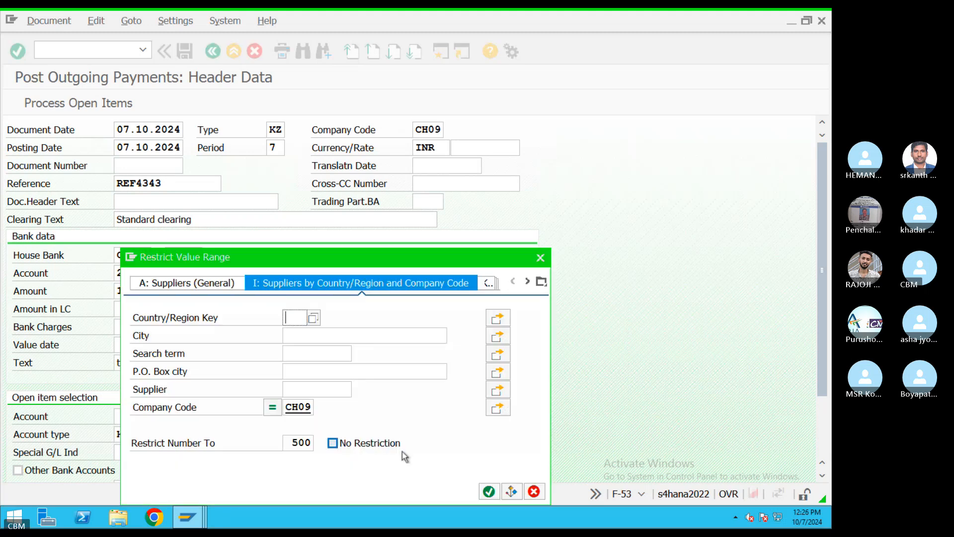
{"action": "left_click", "coordinate": [488, 491]}
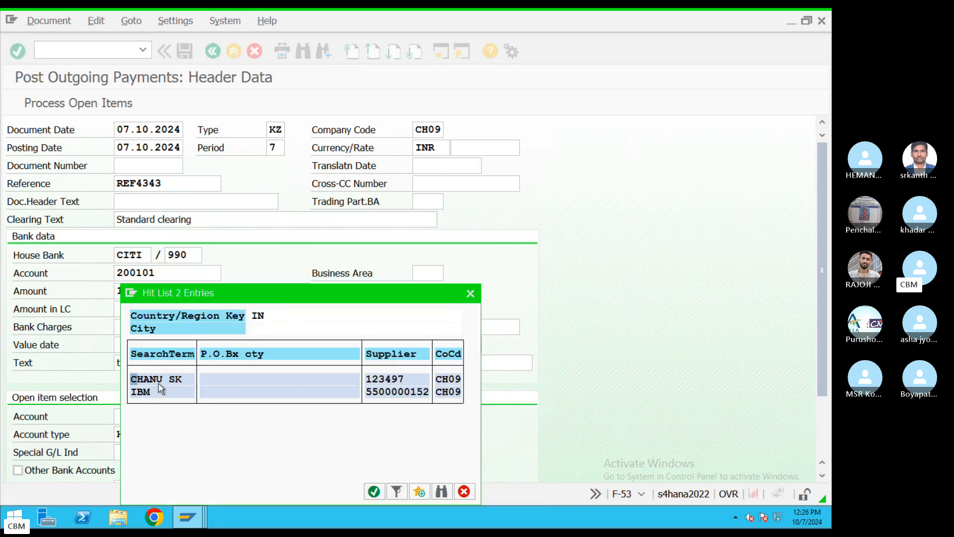
{"action": "double_click", "coordinate": [162, 379]}
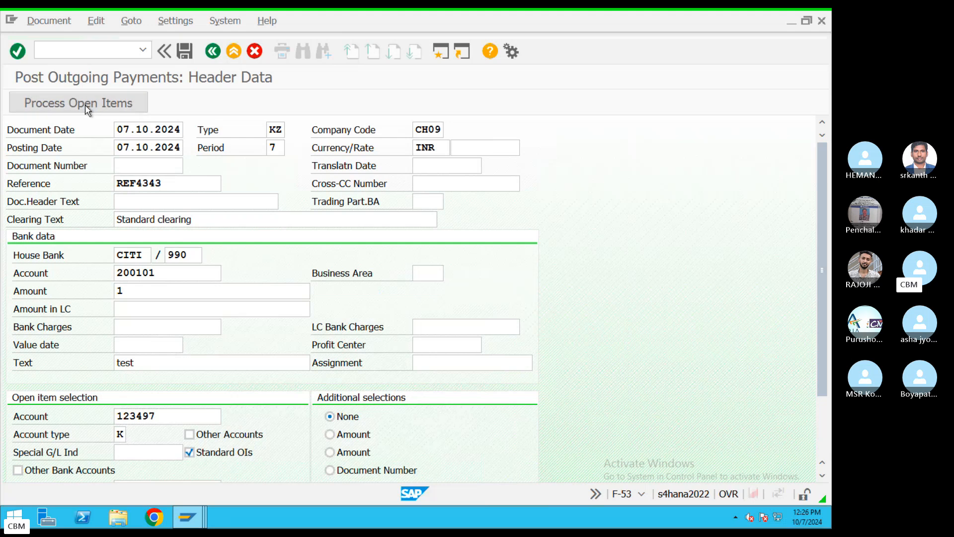
{"action": "left_click", "coordinate": [85, 105]}
{"action": "left_click_drag", "start_coordinate": [625, 381], "coordinate": [745, 379]}
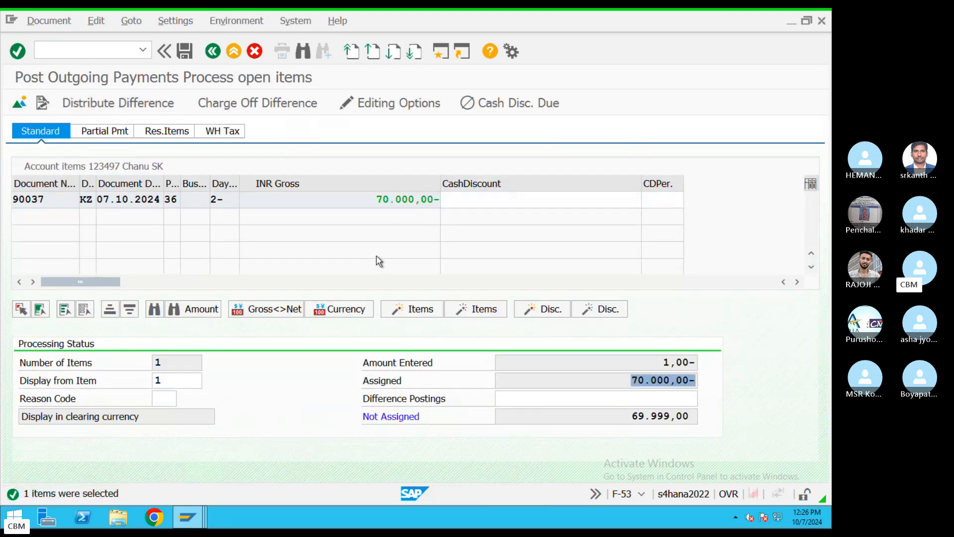
Open the CITI Bank line item from the document overview and set its amount to 70000 INR.
{"action": "left_click", "coordinate": [264, 105]}
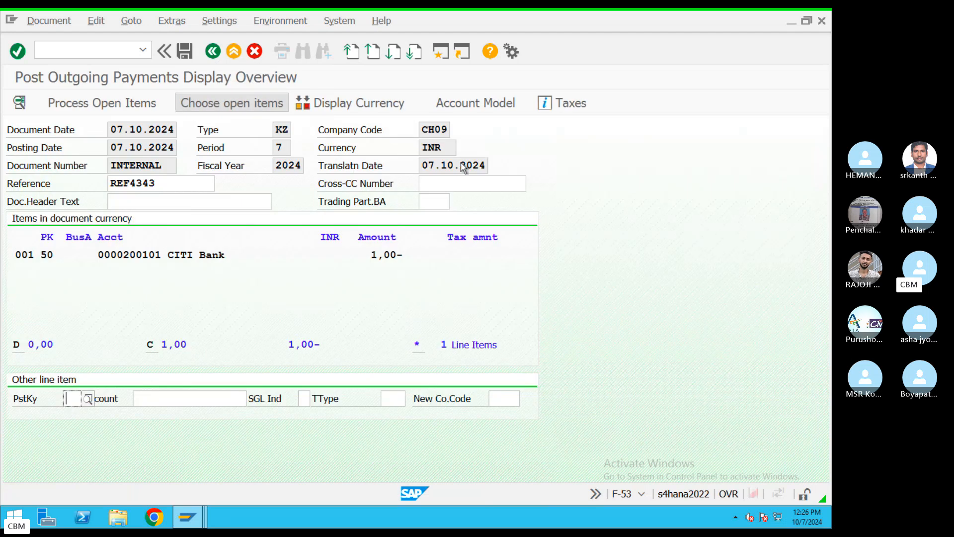
{"action": "double_click", "coordinate": [386, 254]}
{"action": "left_click_drag", "start_coordinate": [208, 205], "coordinate": [92, 206]}
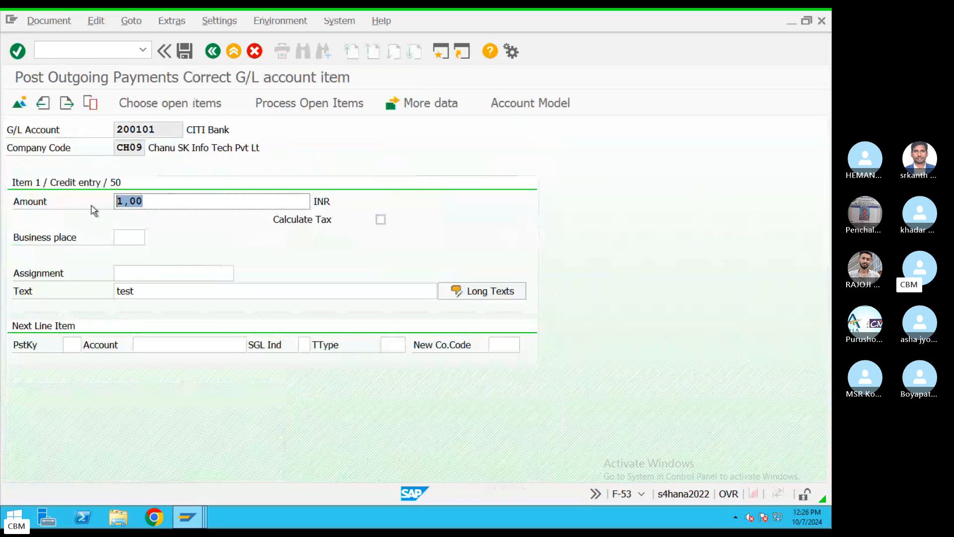
{"action": "type", "text": "70000"}
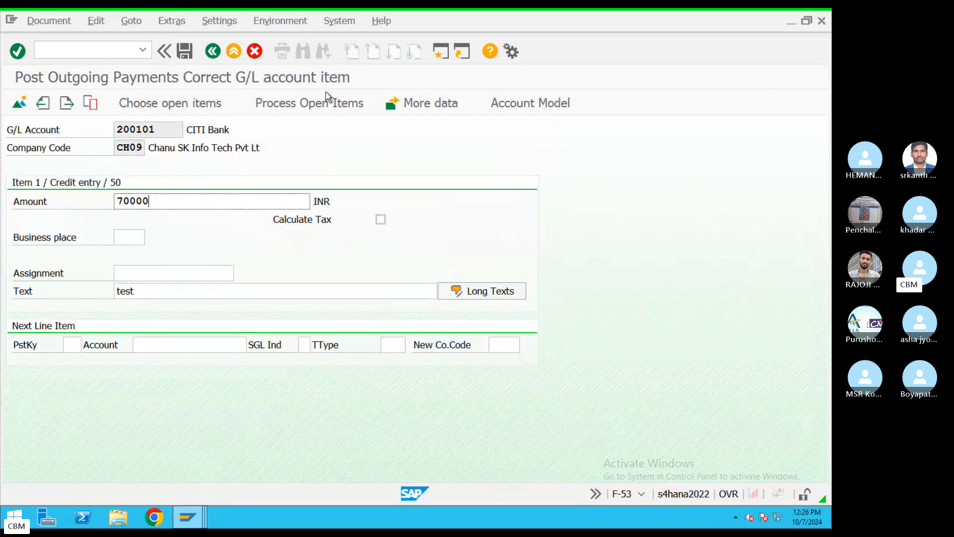
Process the open items again, check the unassigned amount and post the outgoing payment.
{"action": "left_click", "coordinate": [316, 103]}
{"action": "double_click", "coordinate": [686, 419]}
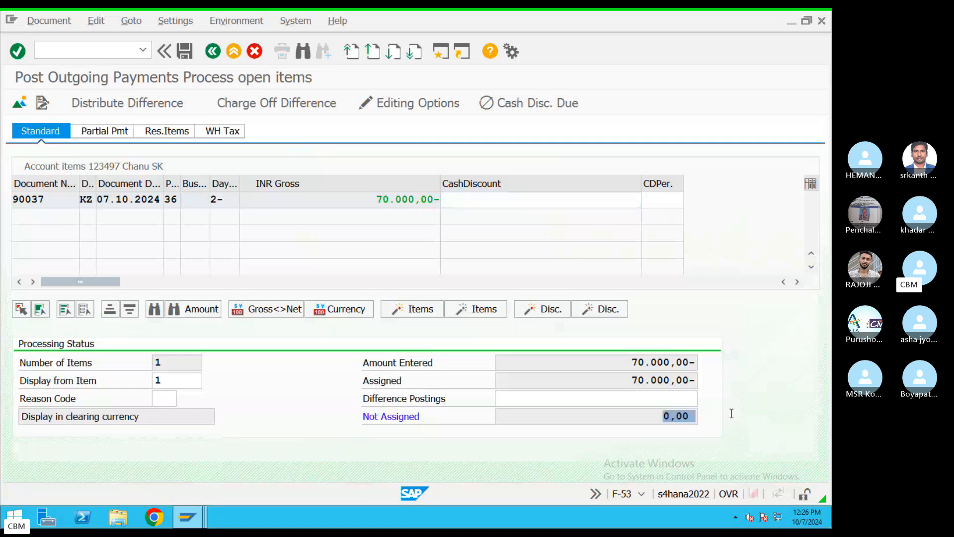
{"action": "left_click", "coordinate": [185, 54]}
Switch to the vendor line item display and refresh it to check for remaining open items.
{"action": "left_click", "coordinate": [187, 517]}
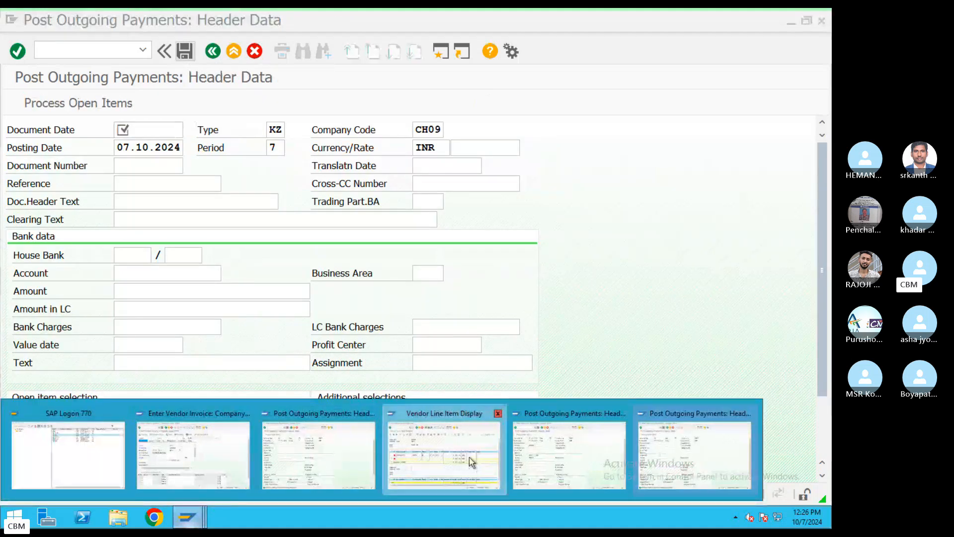
{"action": "left_click", "coordinate": [444, 456]}
{"action": "left_click", "coordinate": [34, 20]}
{"action": "left_click", "coordinate": [54, 58]}
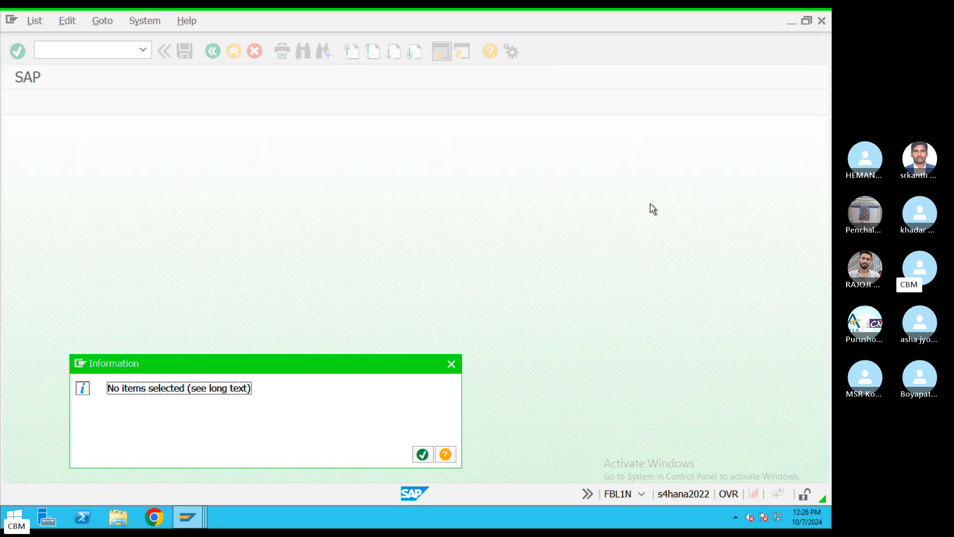
{"action": "key", "text": "ctrl+Left"}
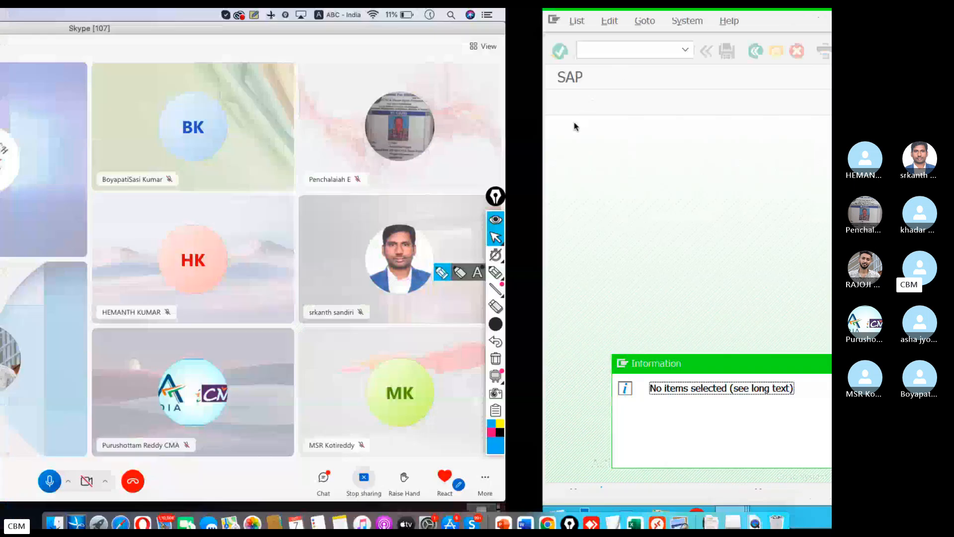